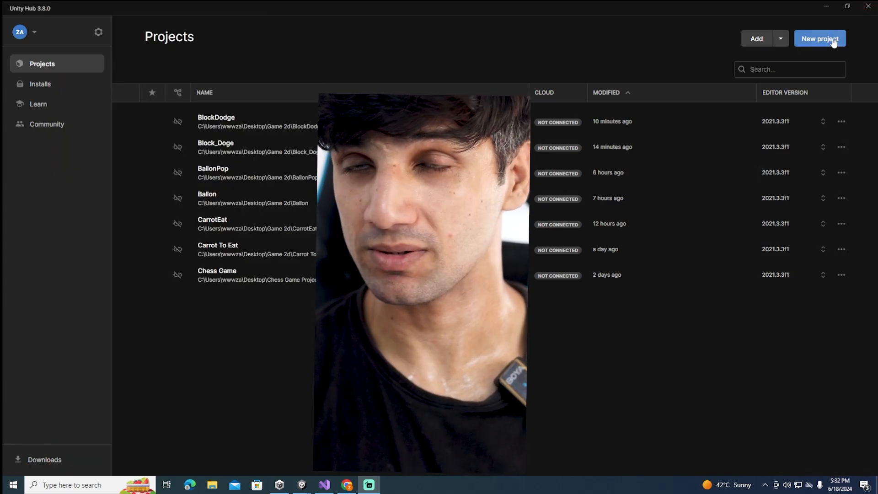
Set up a new 2D (Built-In Render Pipeline) project named blockDodge1 with the Unity Cloud connection turned off
left_click(833, 40)
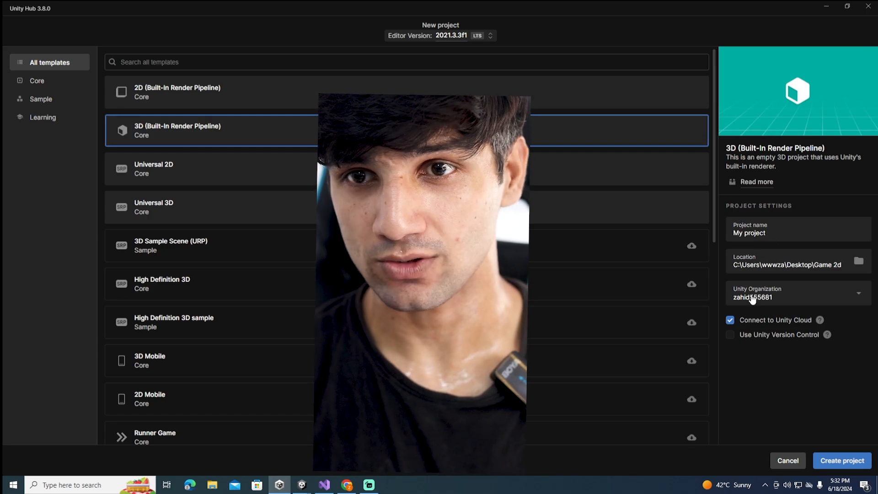
left_click(196, 94)
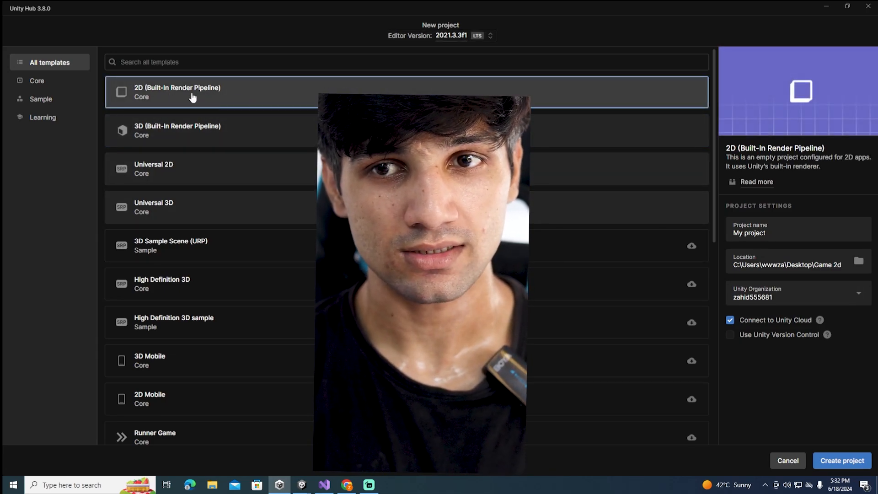
left_click(788, 238)
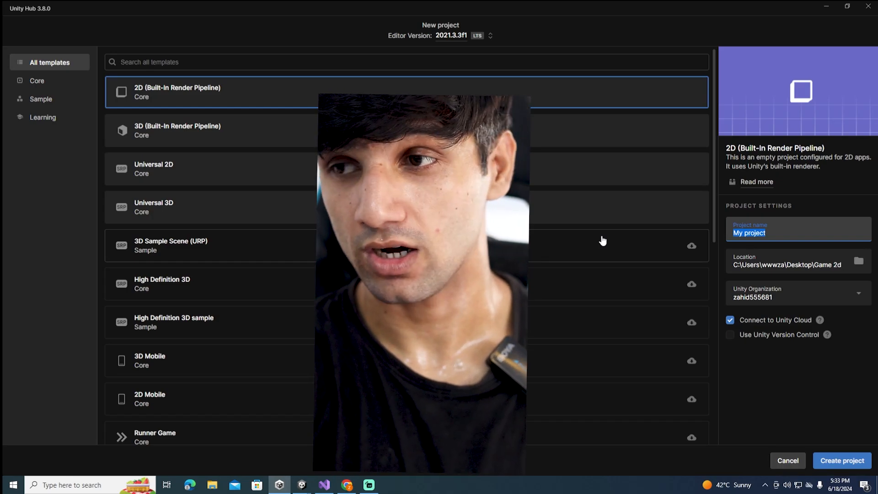
type("D")
key("BackSpace")
type("blockD")
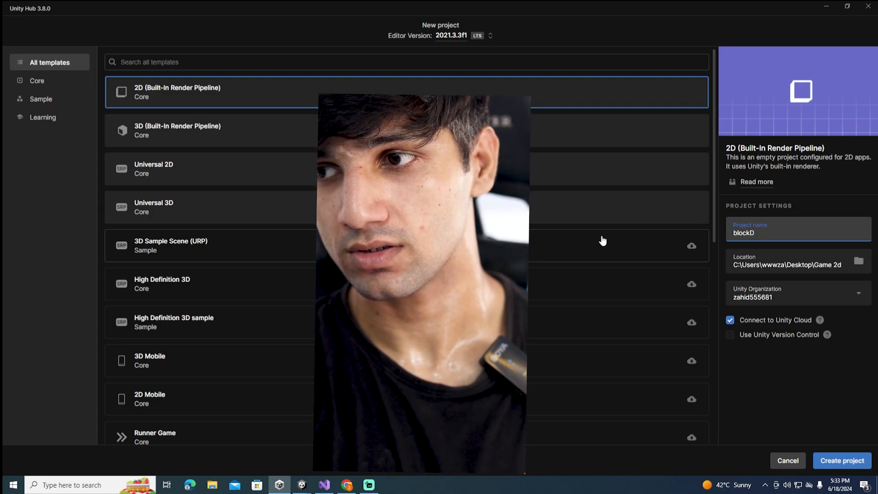
type("odge")
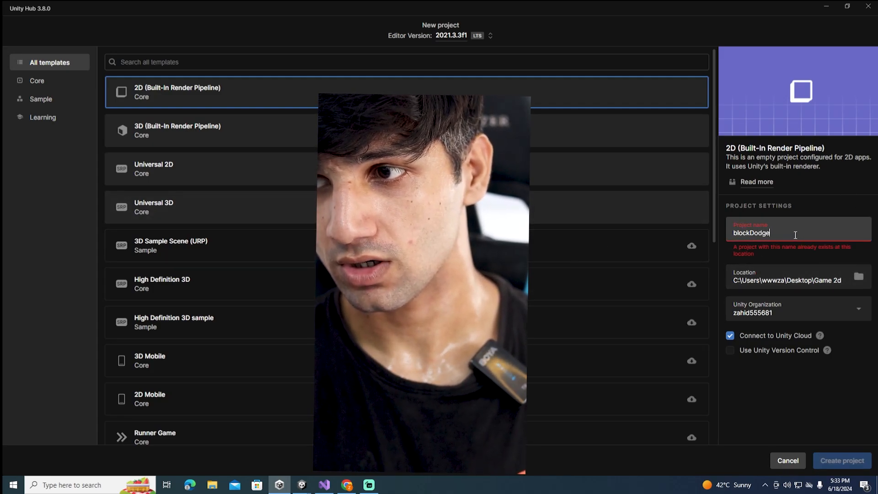
type("1")
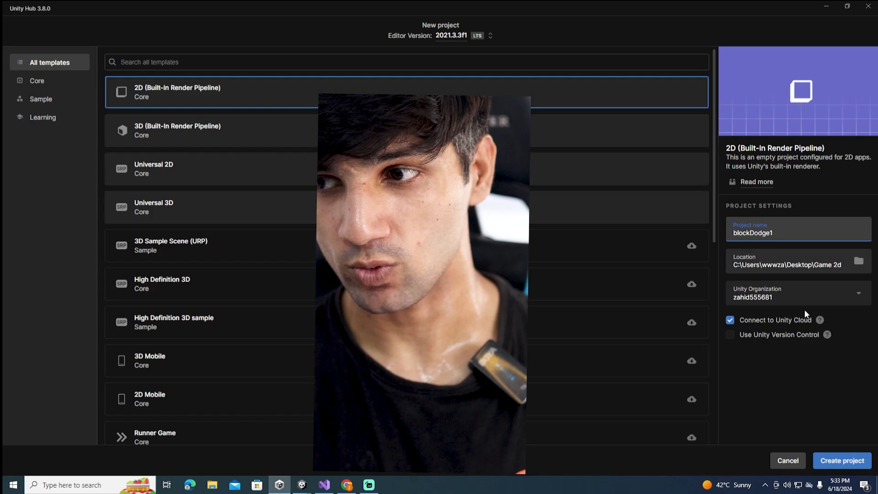
left_click(730, 319)
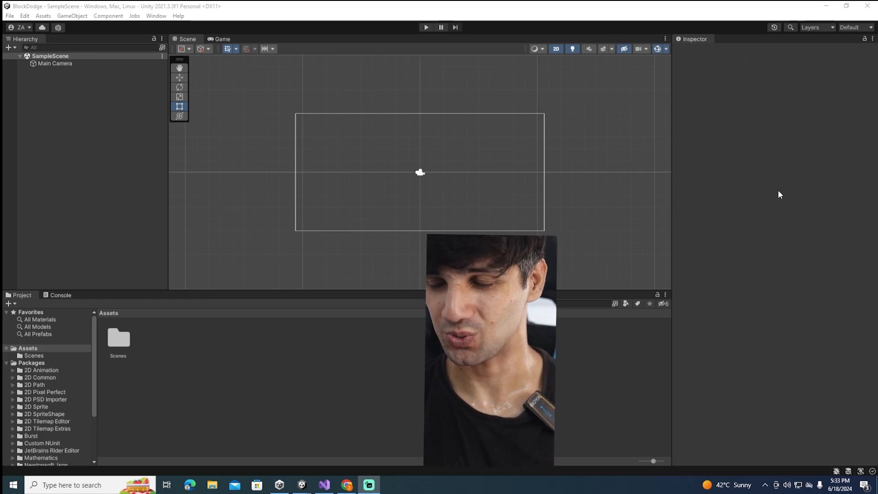
Switch the editor window layout to 2 by 3
left_click(862, 27)
left_click(841, 36)
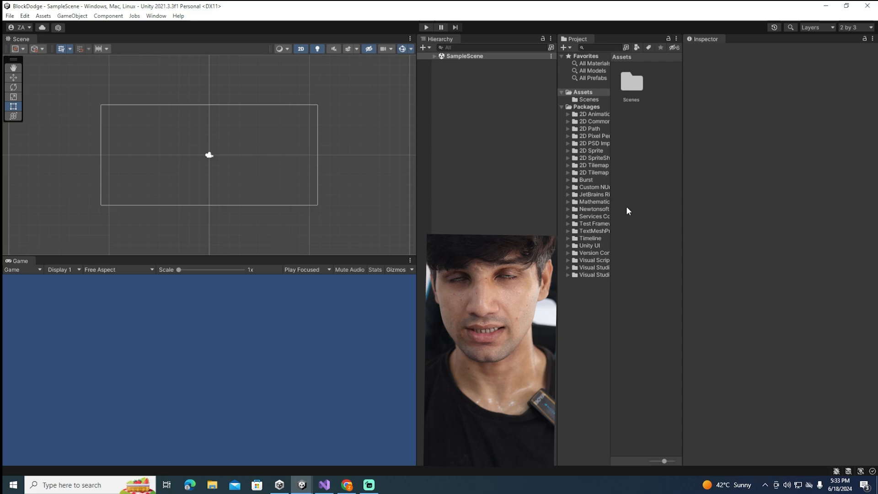
Set the external script editor in the preferences to Microsoft Visual Studio 2022
left_click(13, 18)
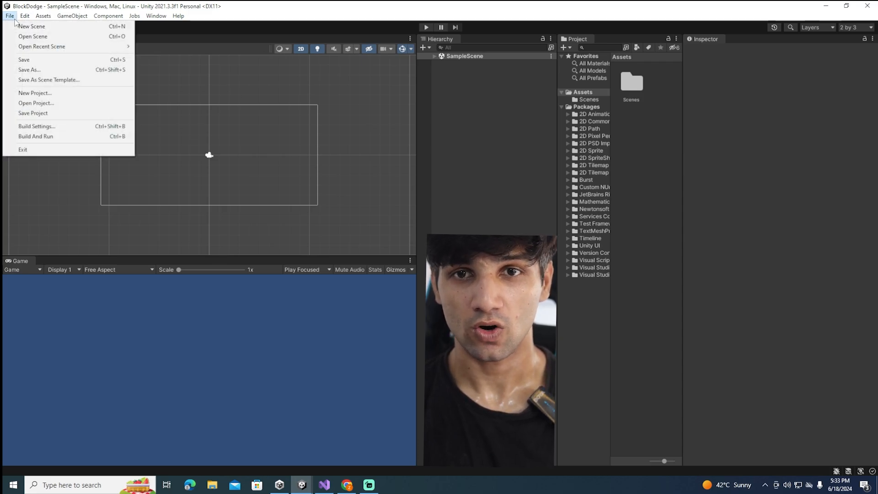
left_click(24, 17)
left_click(24, 17)
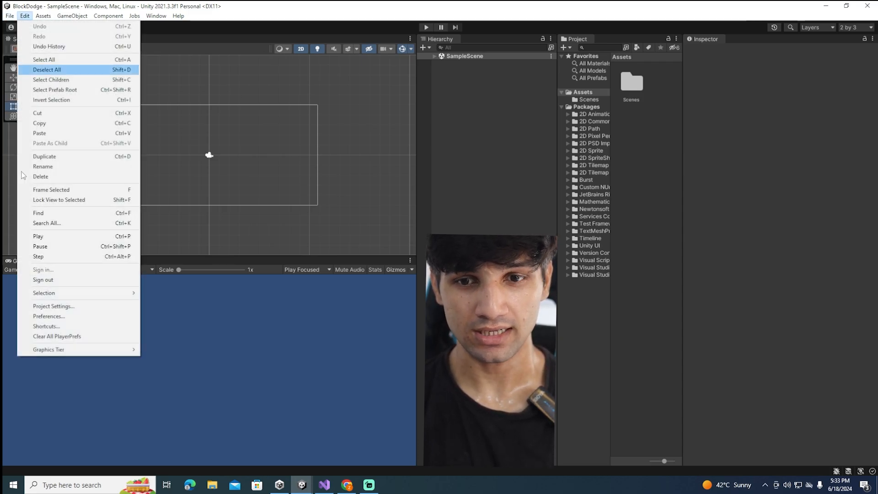
left_click(50, 316)
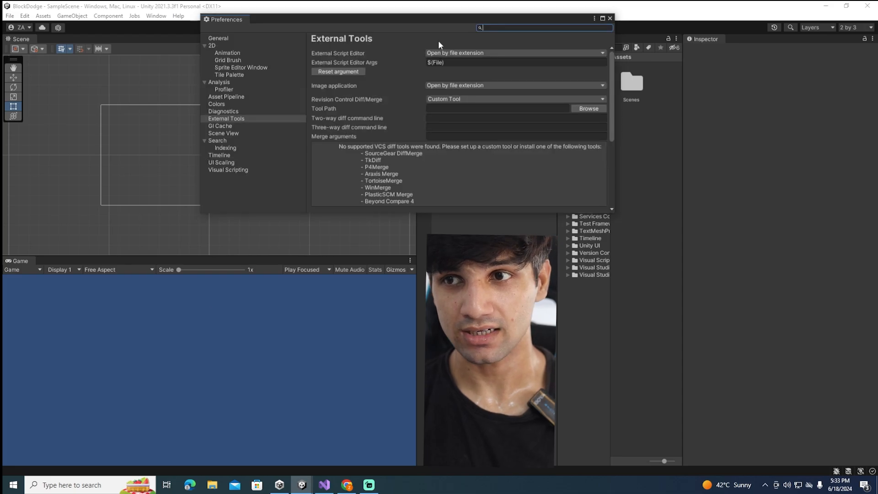
left_click(455, 53)
left_click(458, 74)
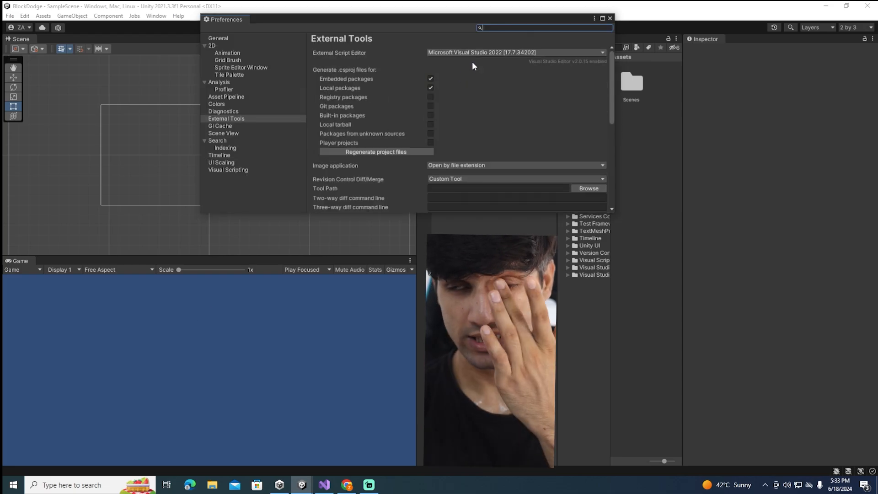
left_click(610, 18)
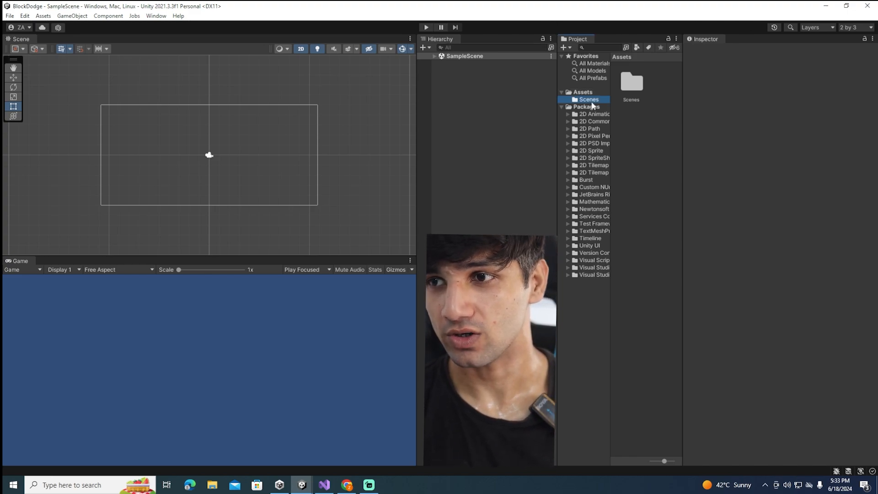
Rename the sample scene asset in the Scenes folder to Game
left_click(590, 100)
left_click(632, 82)
right_click(634, 91)
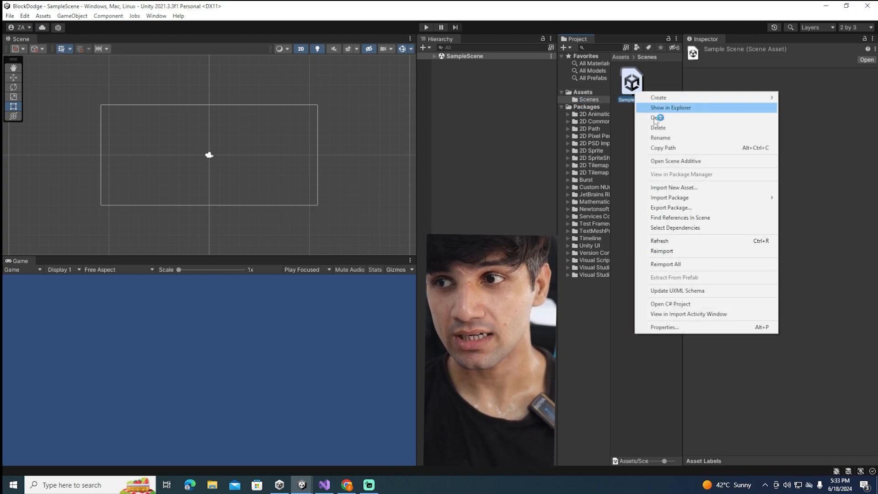
left_click(674, 137)
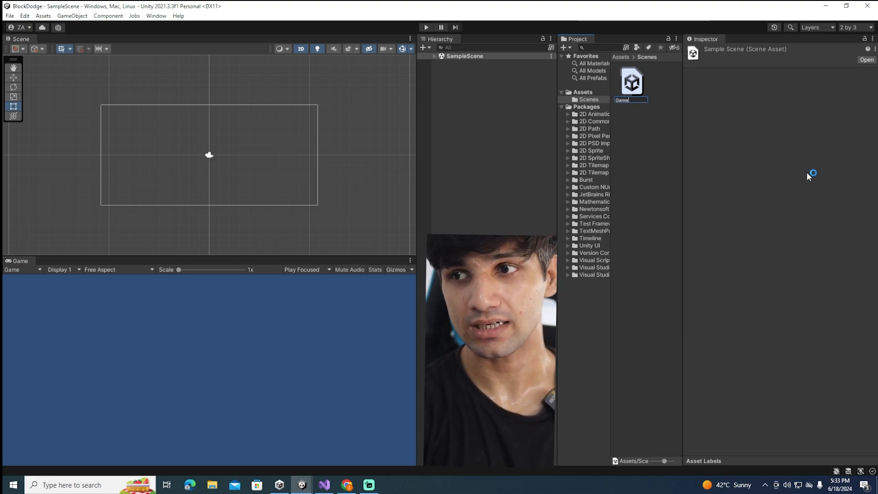
key("Return")
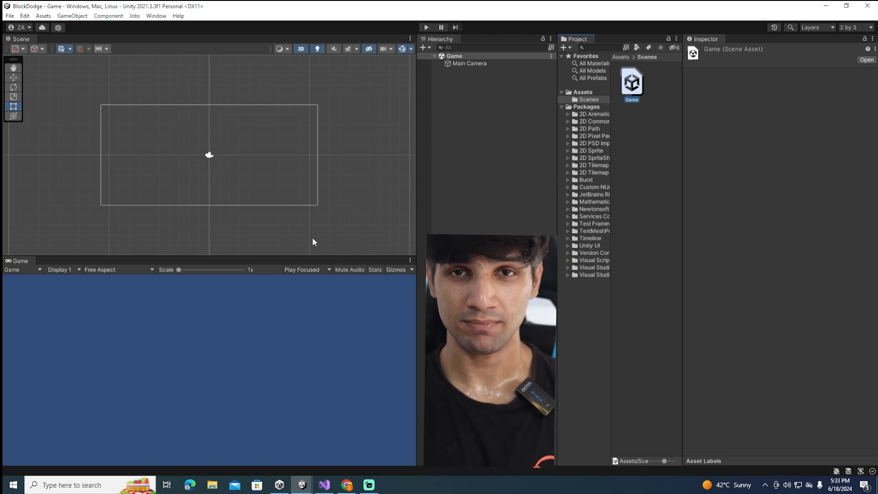
Switch the project's build platform to Android and close the build settings
left_click(9, 16)
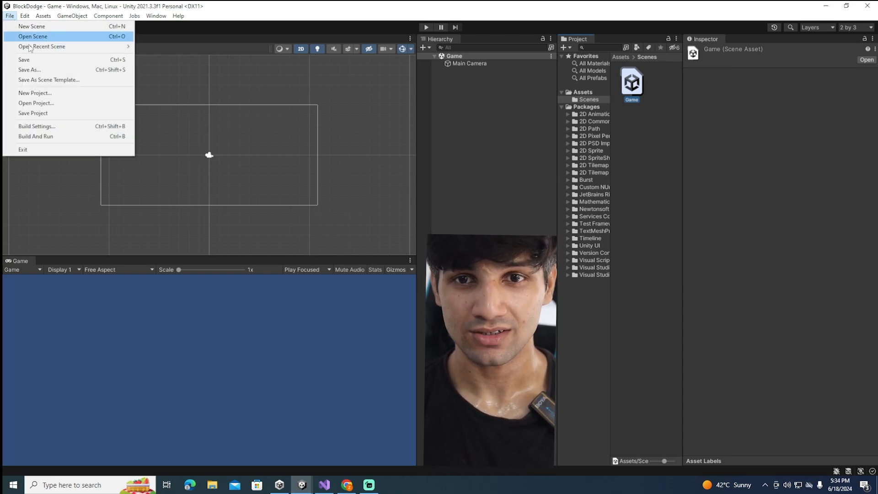
left_click(40, 127)
left_click(209, 182)
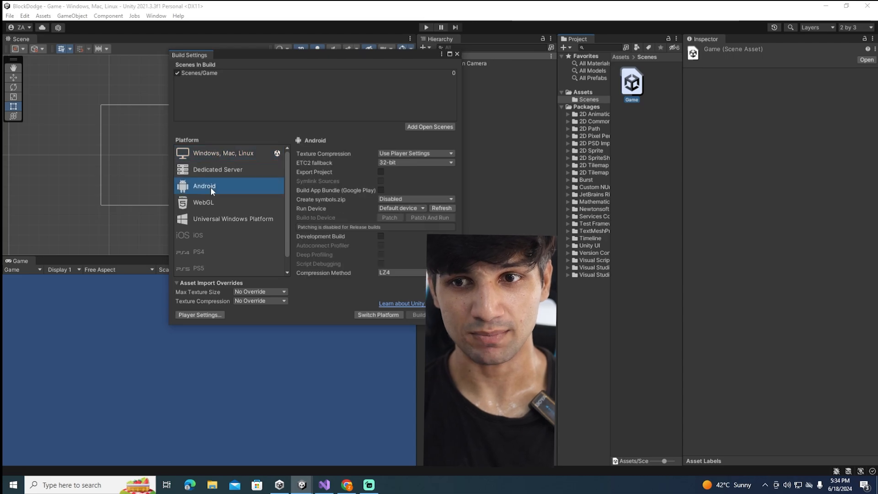
left_click(389, 315)
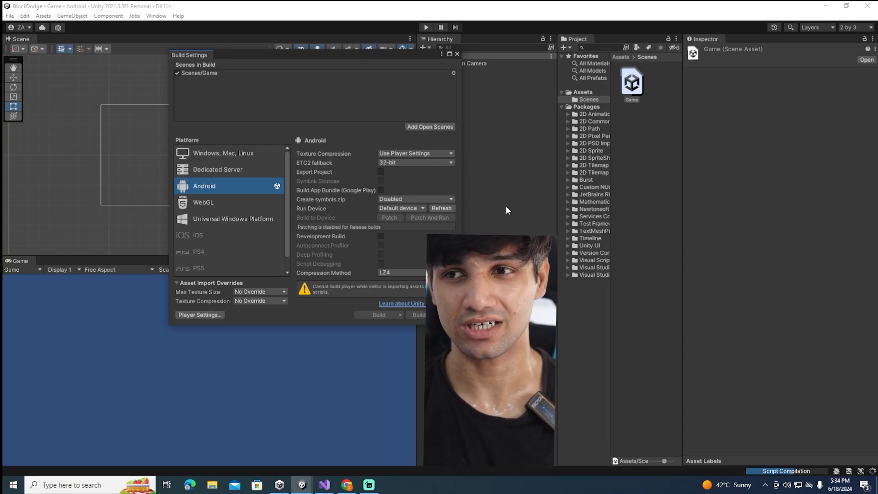
left_click(457, 54)
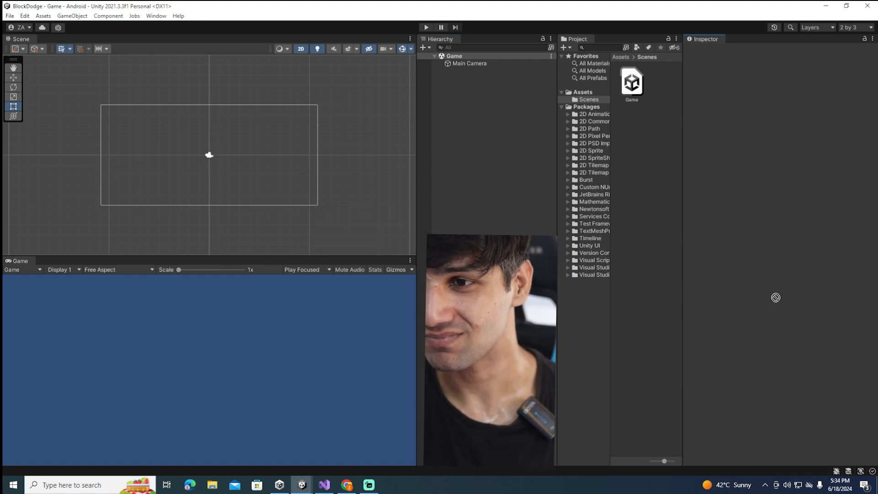
Import the Sprites folder into the project's Assets and open it
left_click_drag(776, 298, 597, 111)
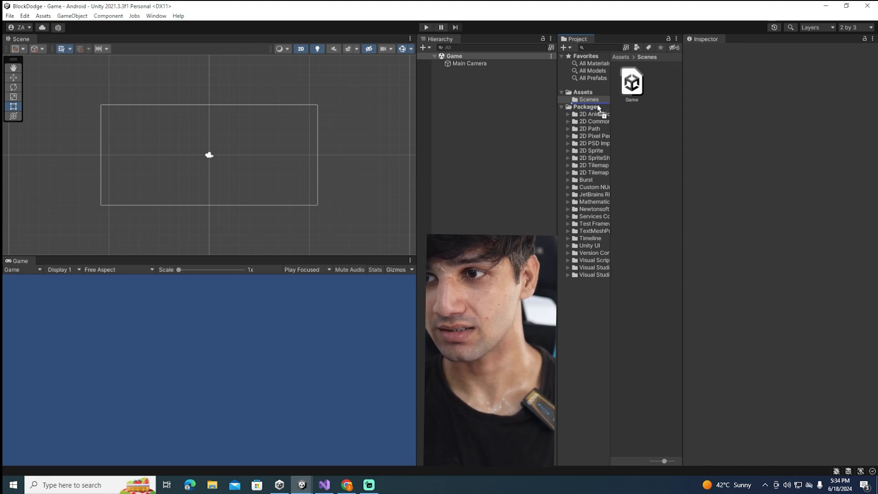
left_click_drag(598, 106, 597, 108)
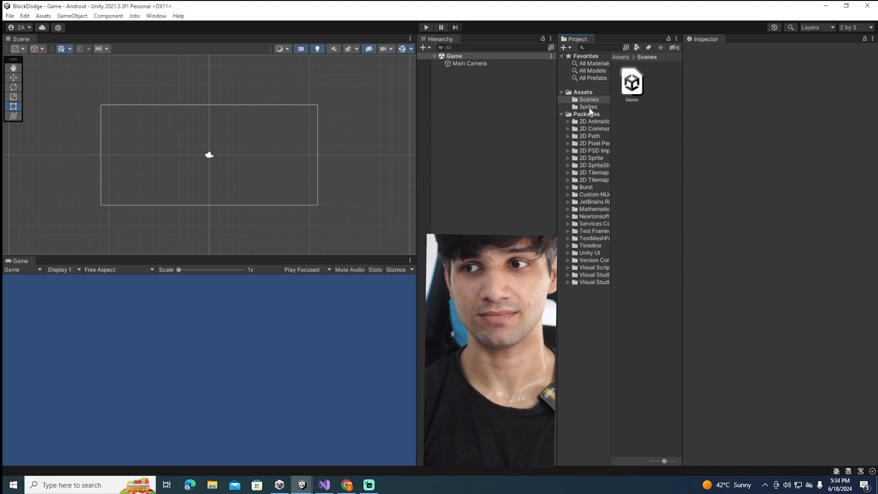
left_click(589, 107)
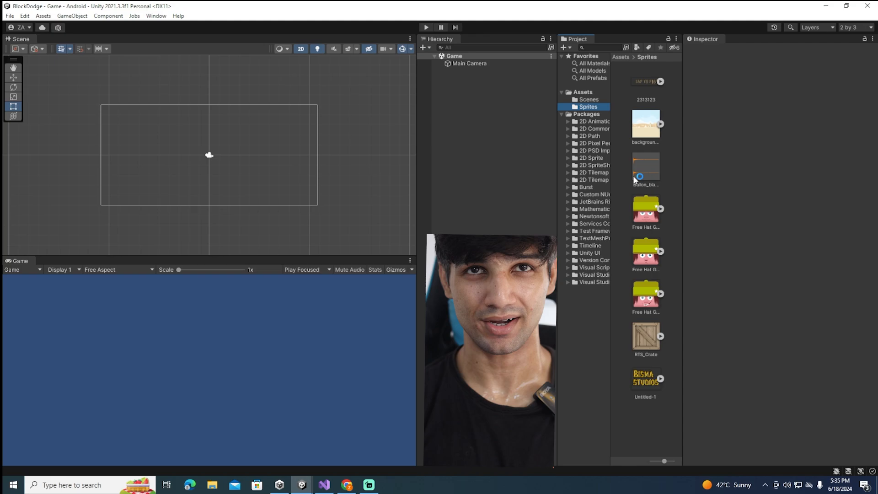
Set the Game view resolution to 1920x1080 Portrait
left_click(485, 157)
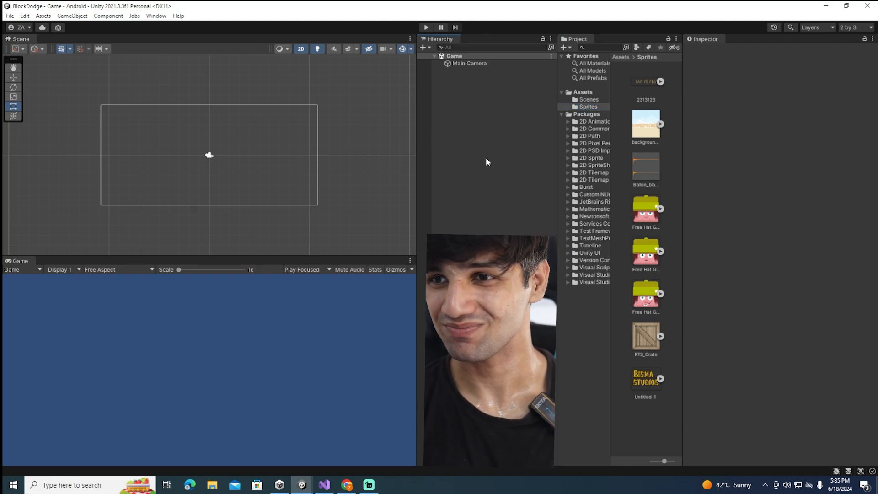
left_click(461, 65)
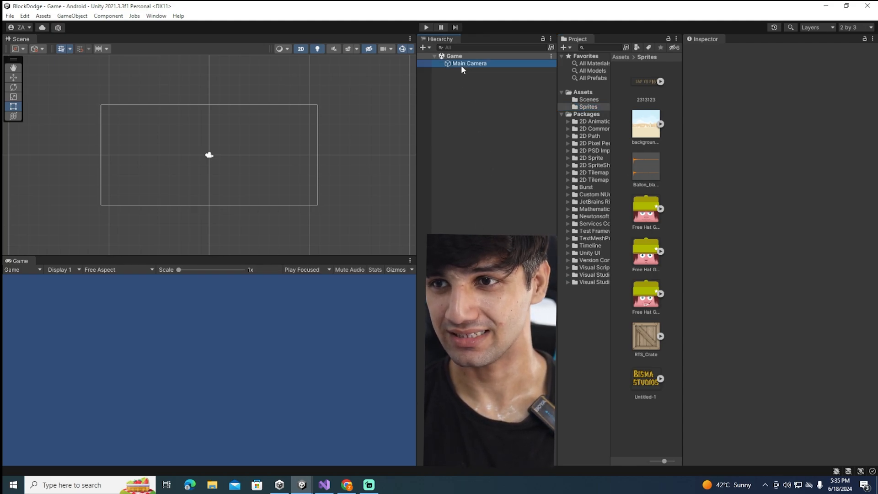
left_click(126, 270)
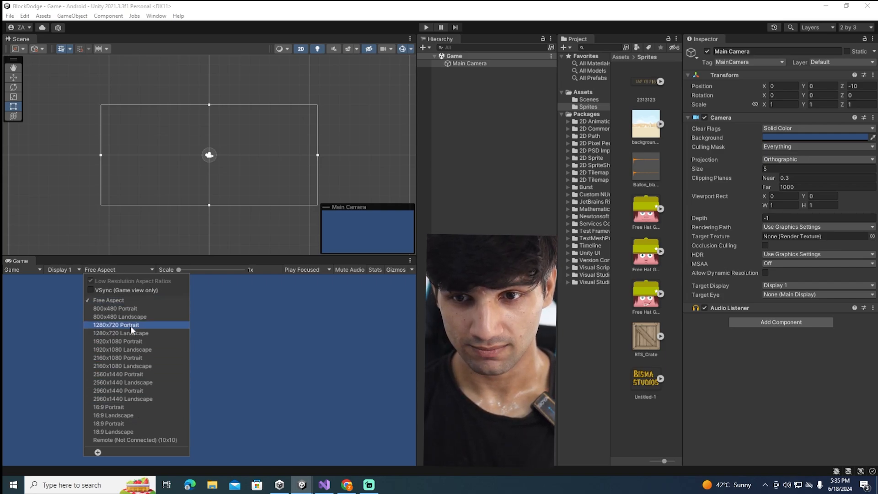
left_click(132, 341)
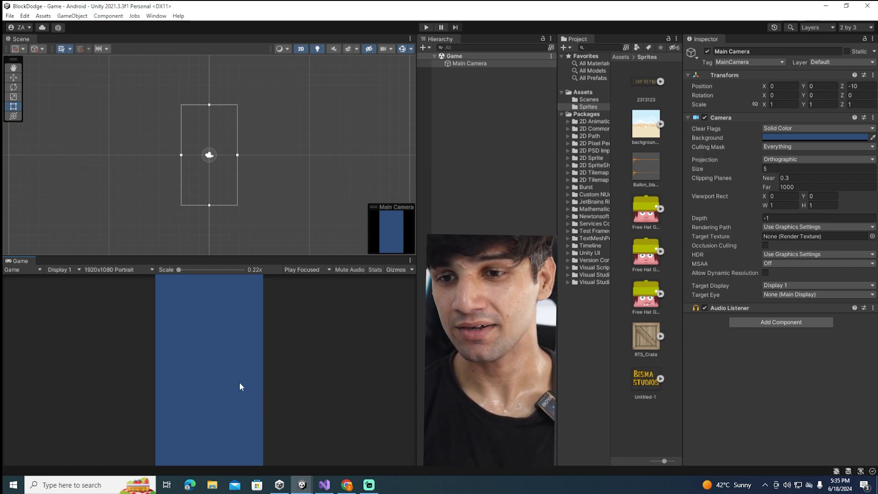
Add the backgroundColorDesert sprite to the Game scene as a new object
left_click(472, 82)
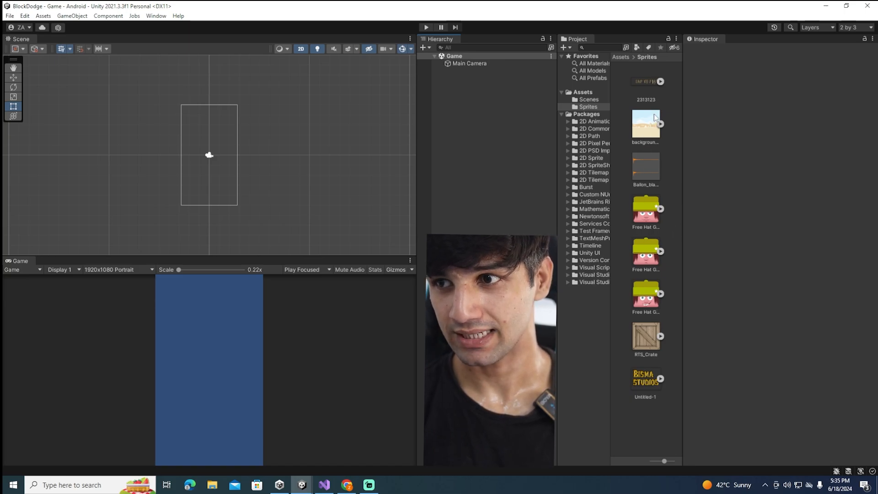
left_click_drag(509, 142, 481, 125)
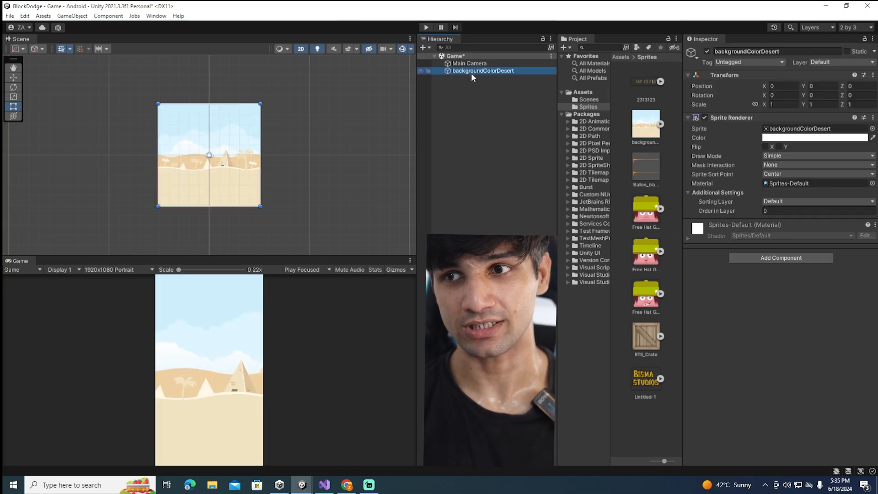
left_click(638, 122)
left_click(513, 72)
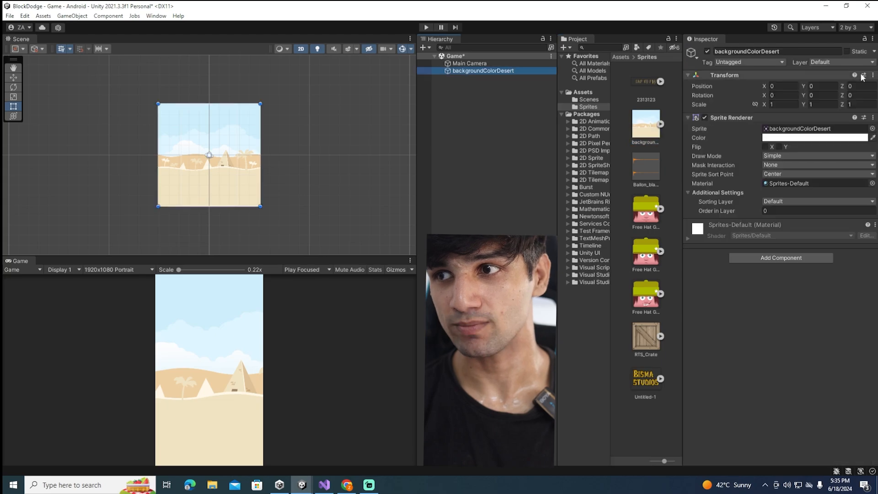
Rename the desert background object to Background and frame it in the Scene view
left_click(792, 52)
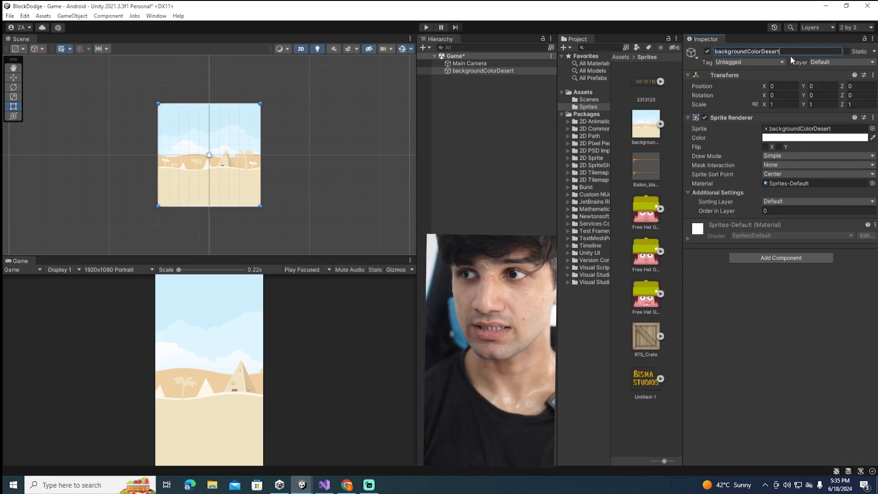
type("Back")
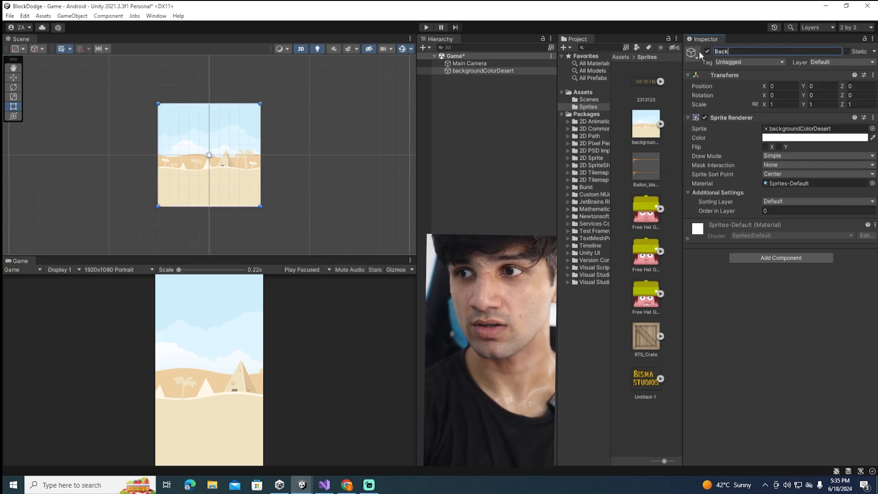
type("ground")
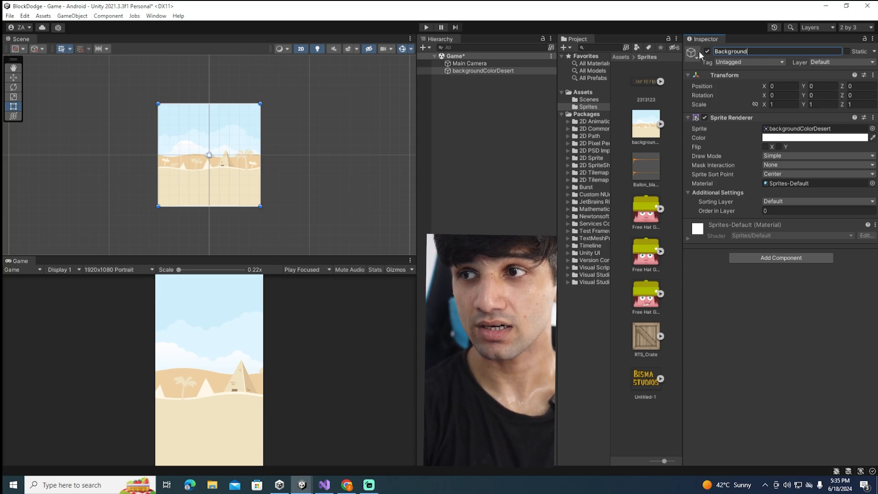
double_click(469, 71)
scroll(225, 198, "up", 1)
scroll(225, 197, "up", 4)
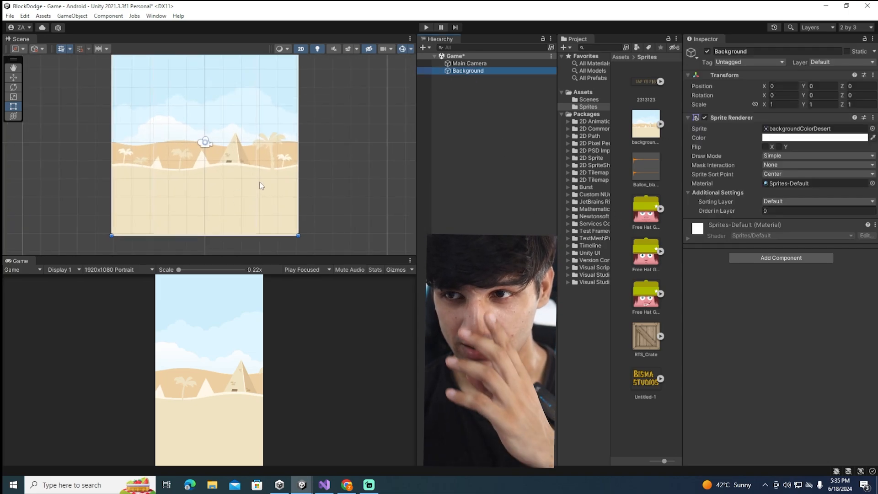
scroll(262, 184, "down", 3)
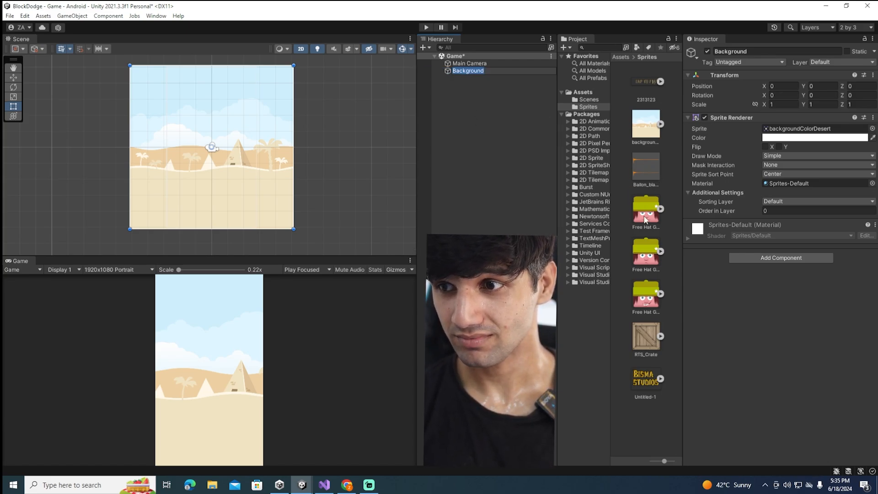
Add the RTS_Crate sprite to the Game scene as a new object and rename it Block
left_click_drag(646, 337, 458, 118)
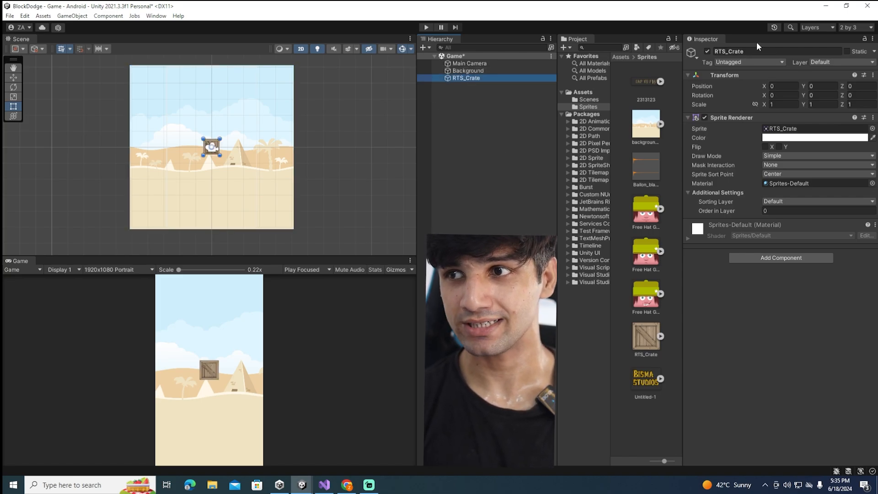
left_click(746, 50)
type("Bl")
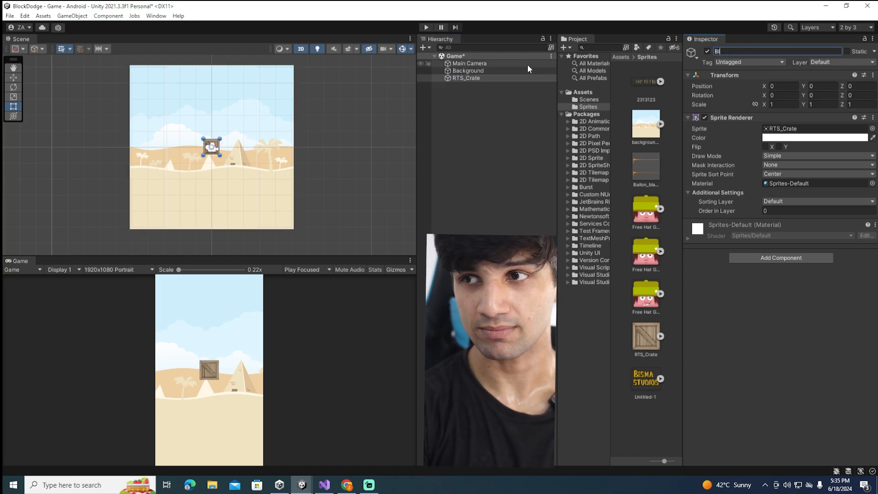
type("ock")
key("Return")
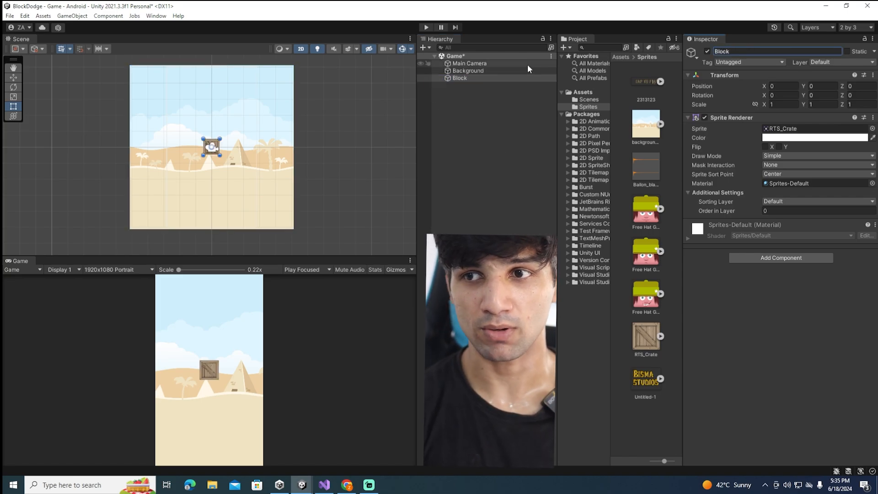
double_click(462, 78)
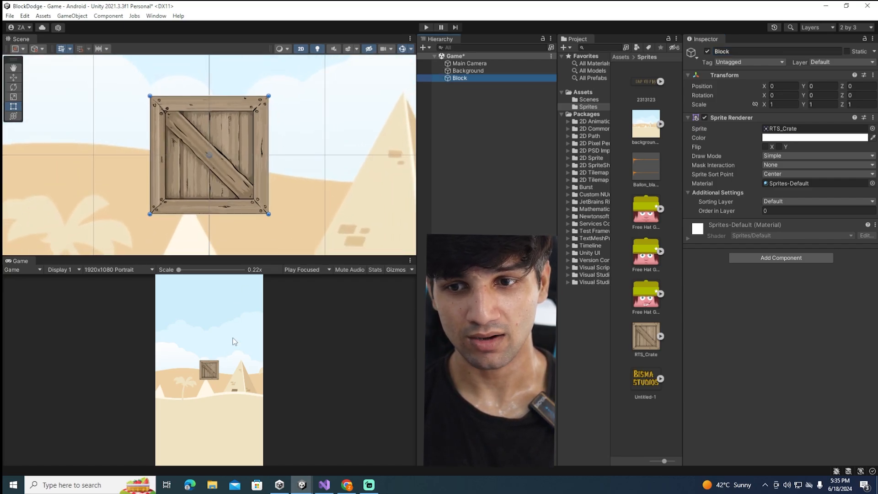
scroll(203, 183, "down", 4)
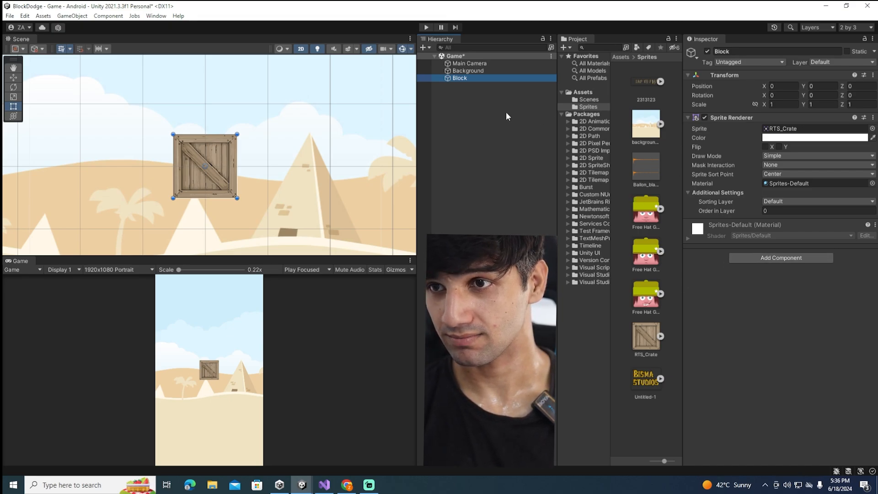
Activate the Move tool and raise the Block straight up to about Y 0.96
left_click(467, 77)
left_click(446, 81)
key("w")
scroll(240, 141, "down", 20)
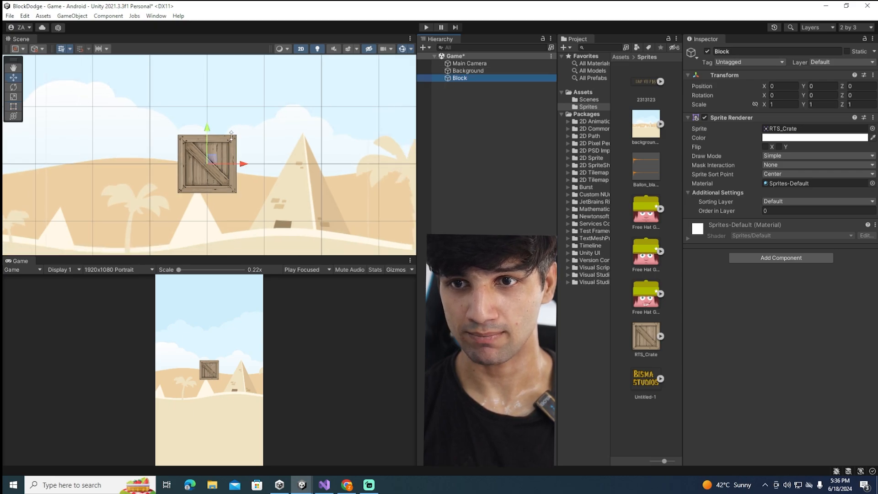
scroll(241, 146, "down", 3)
left_click_drag(237, 119, 204, 125)
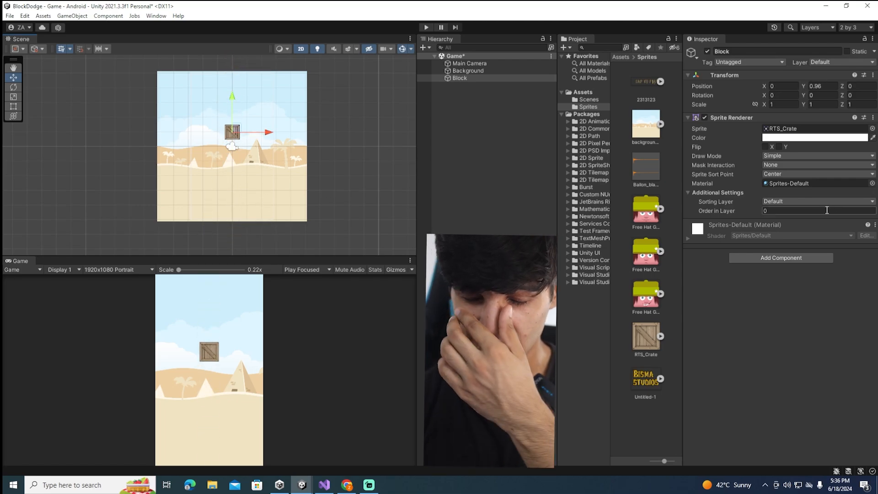
Add a Box Collider 2D component to the Block and check its collider outline around the crate
left_click(797, 259)
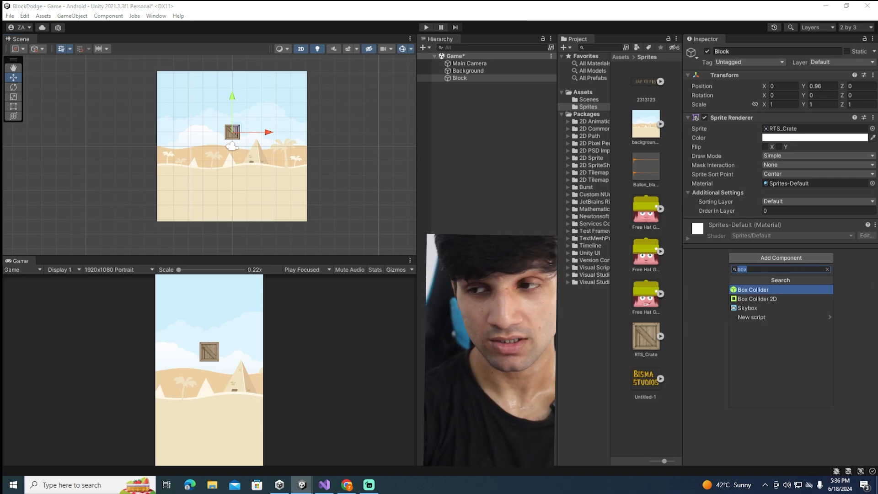
left_click(777, 299)
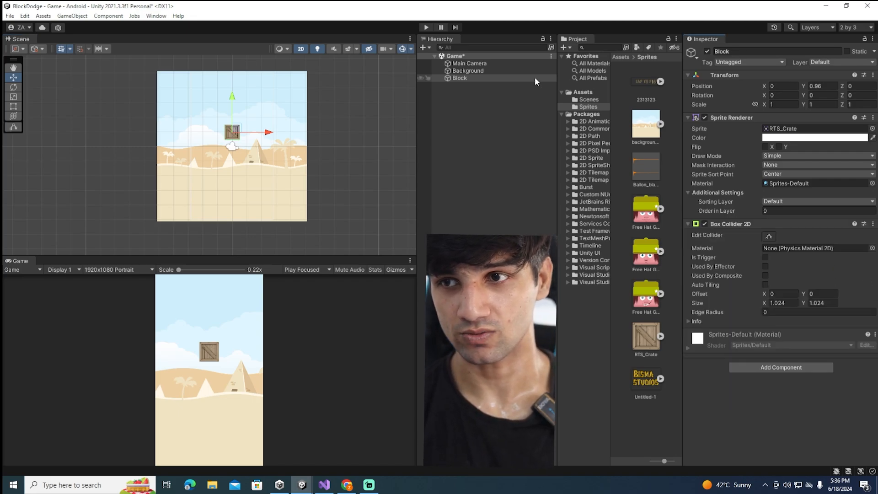
double_click(465, 78)
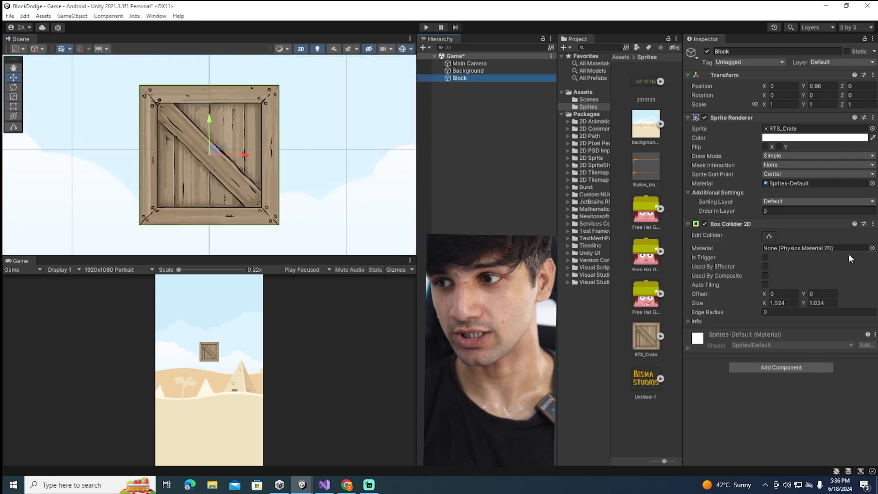
left_click(767, 236)
scroll(218, 192, "up", 2)
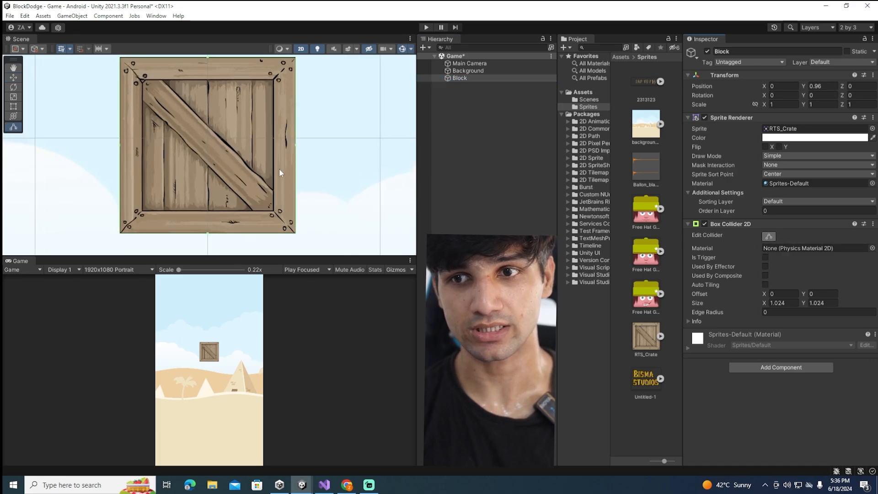
scroll(238, 100, "down", 2)
Add a Rigidbody 2D component to the Block
left_click(764, 367)
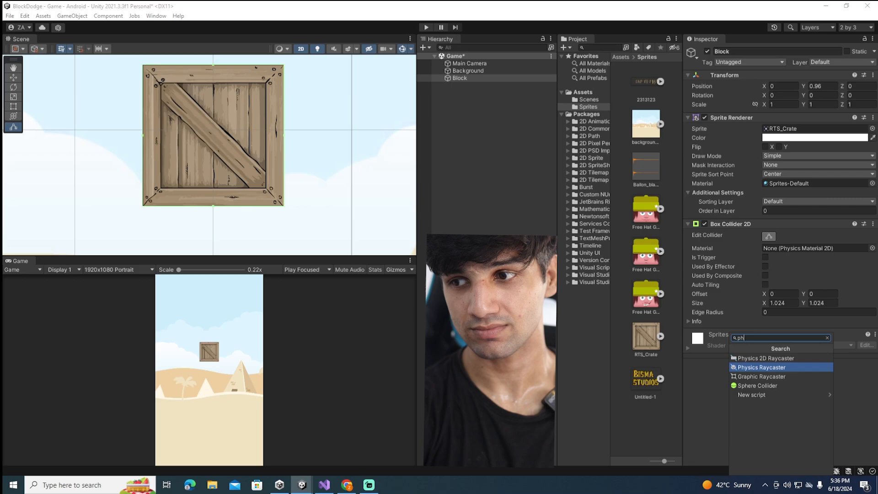
type("phys")
key("BackSpace")
key("BackSpace")
key("BackSpace")
key("BackSpace")
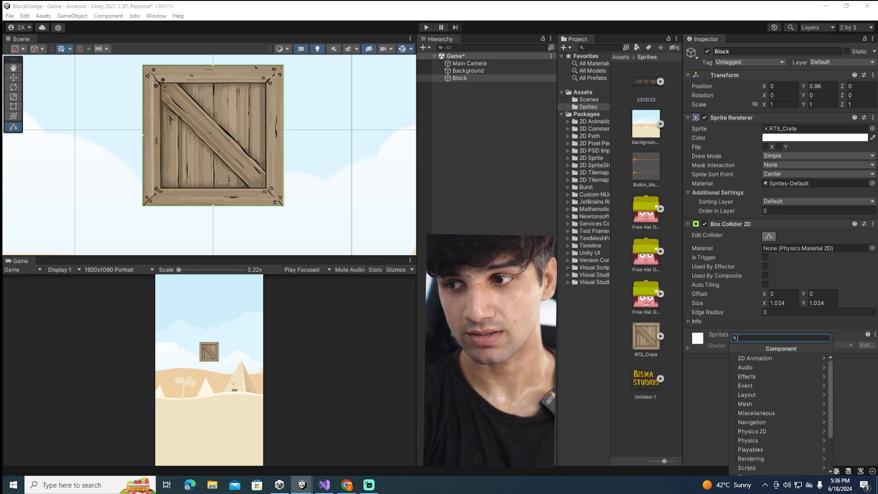
type("rigi")
key("Return")
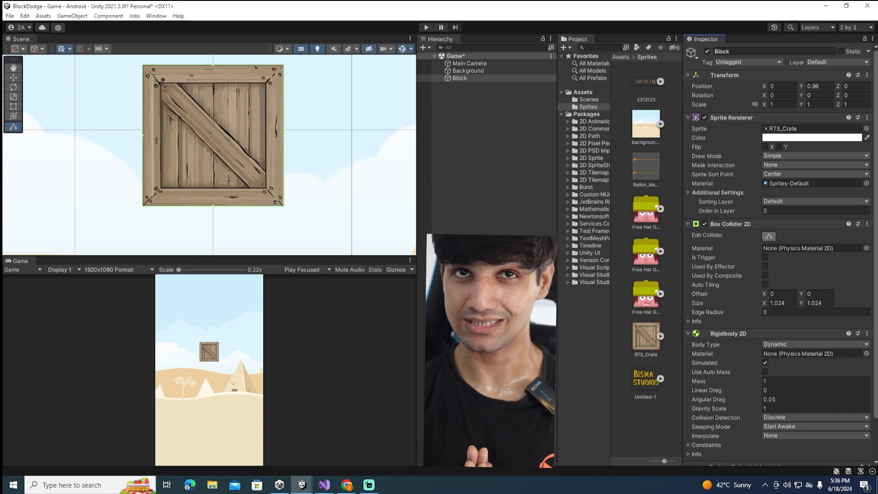
Run the game to test how the Block behaves under gravity, and stop it
left_click(471, 85)
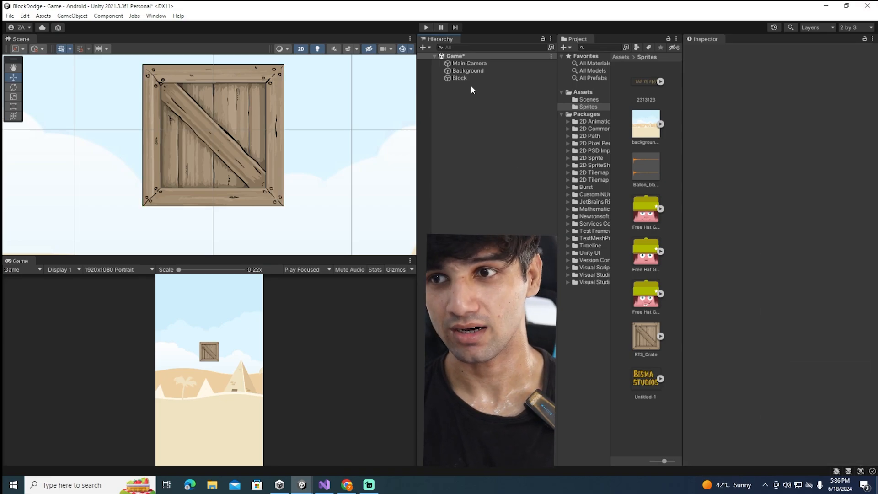
double_click(470, 79)
left_click(426, 28)
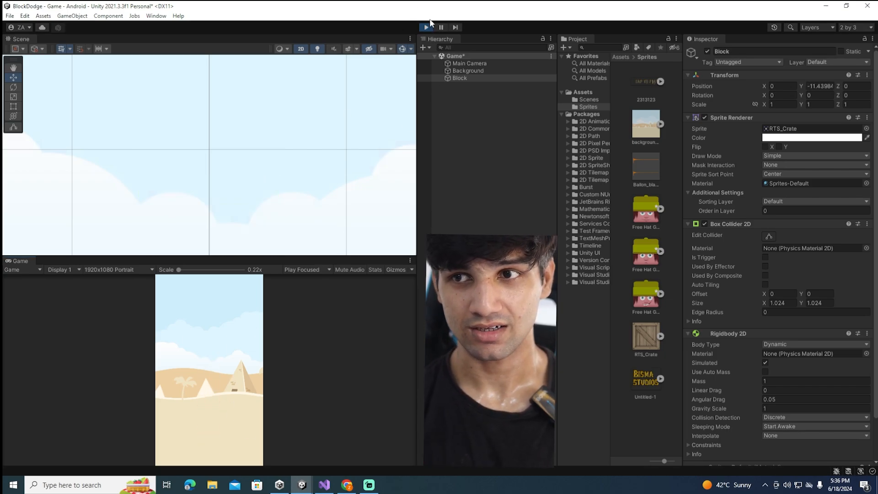
left_click(425, 27)
Move the Block straight up, just above the background's upper edge, to about Y 5.73
scroll(286, 142, "down", 10)
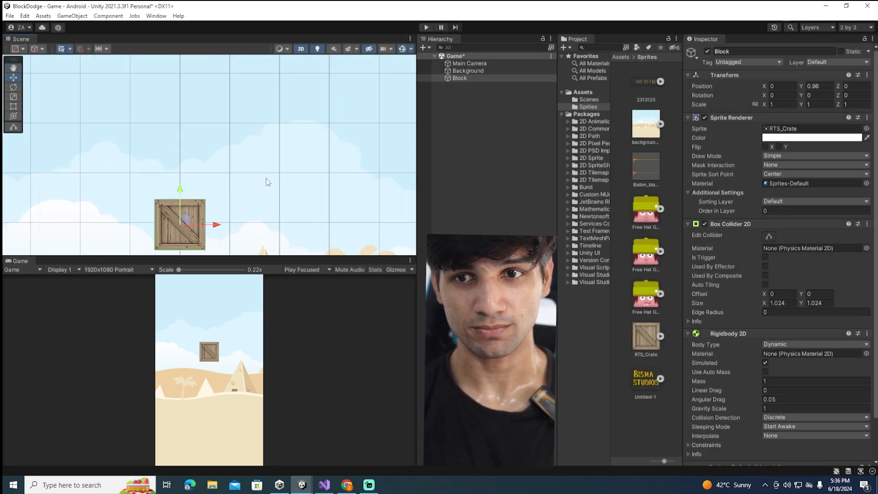
left_click_drag(238, 150, 235, 59)
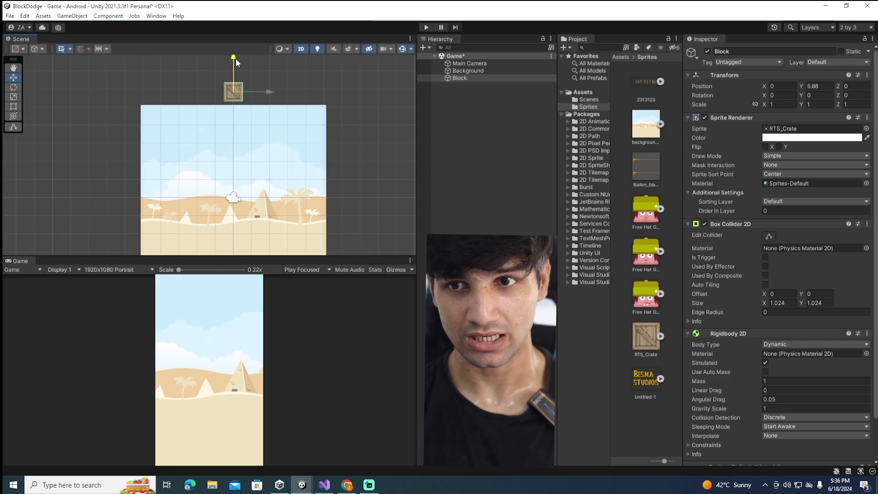
scroll(234, 91, "up", 5)
scroll(234, 91, "up", 2)
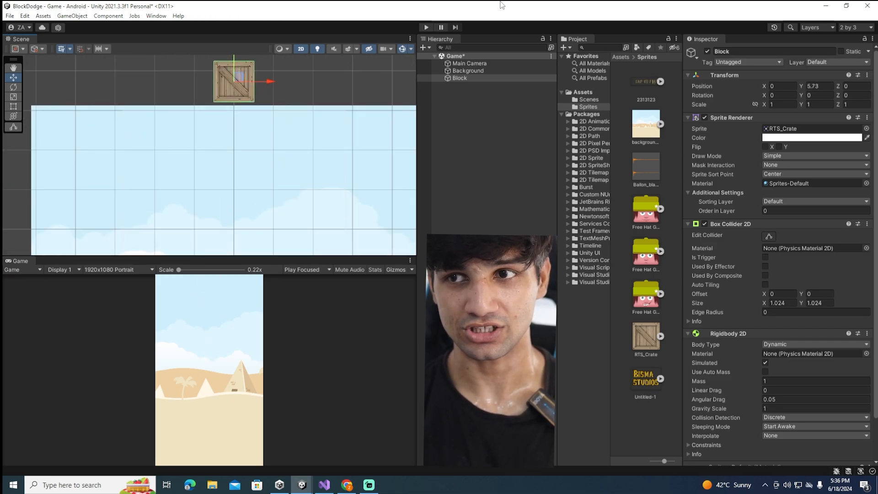
Run the game to watch the Block drop in from above the background, and stop it
left_click(423, 27)
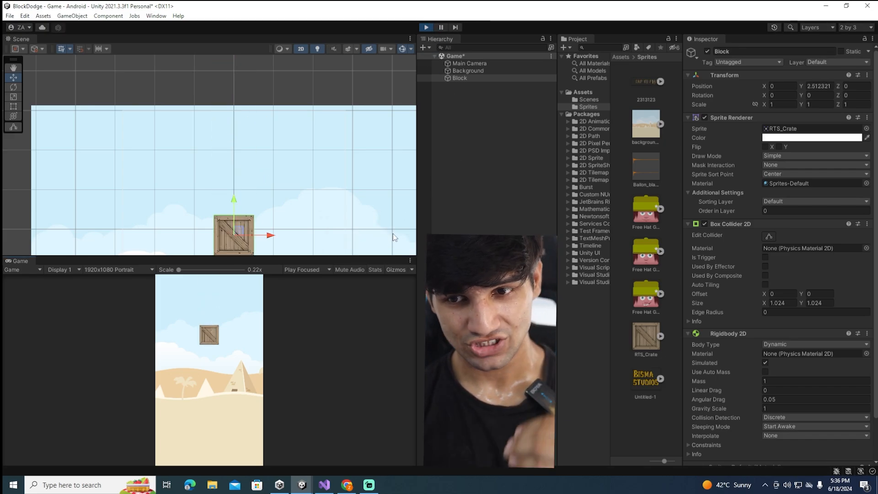
left_click(426, 27)
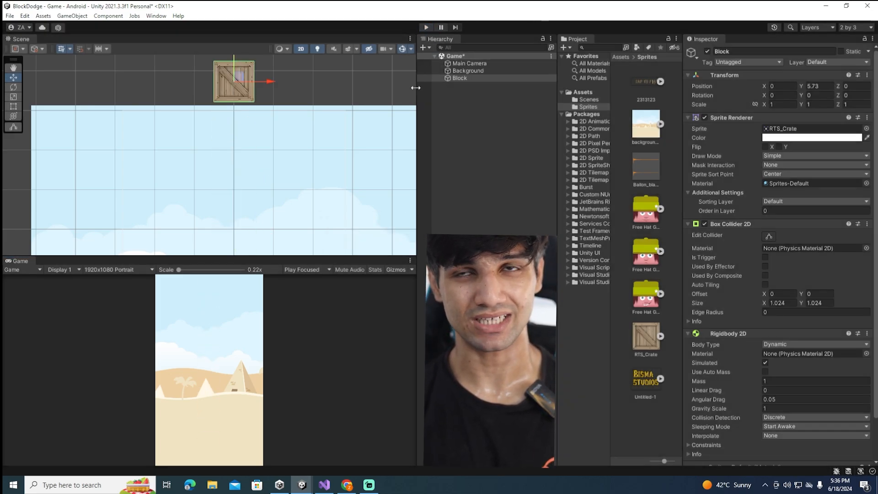
left_click(468, 79)
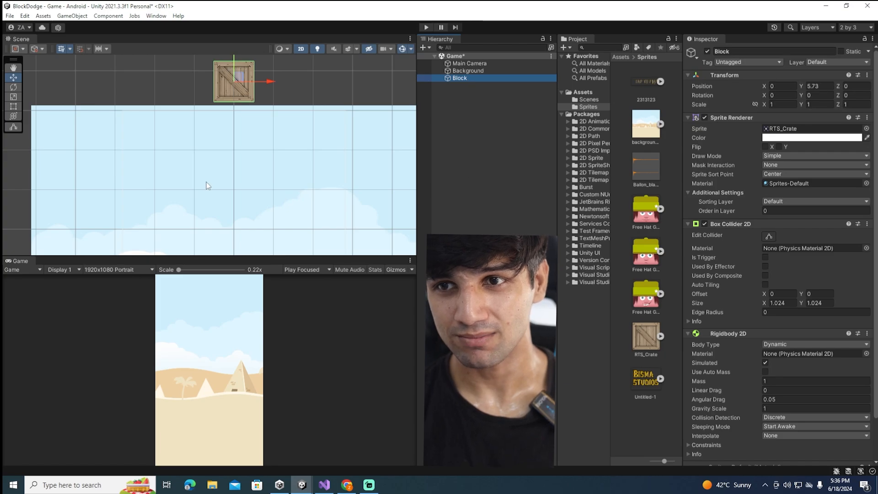
scroll(224, 149, "down", 2)
scroll(282, 181, "down", 3)
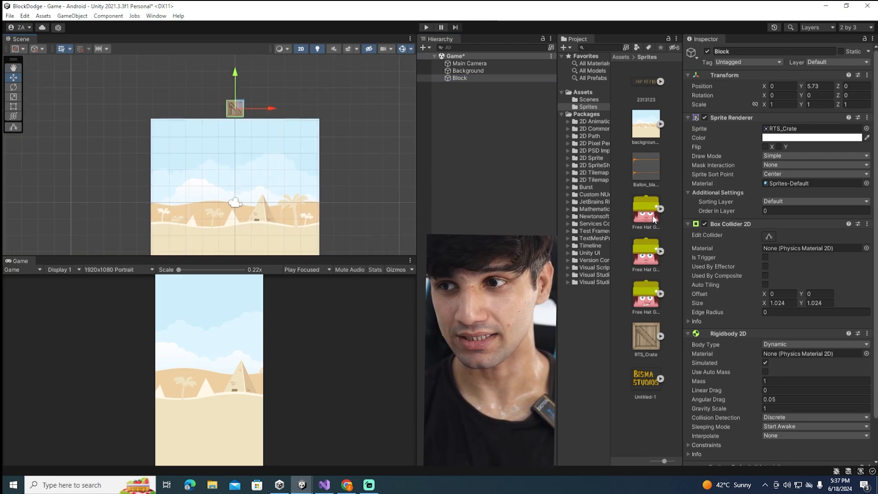
Test the game again, following the Block's fall past the background's lower edge in the Scene view, and stop it
double_click(466, 79)
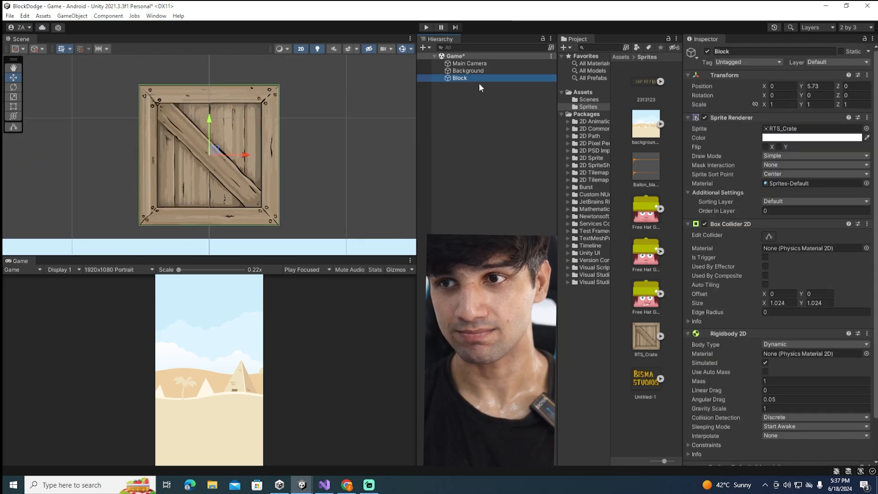
scroll(304, 111, "down", 8)
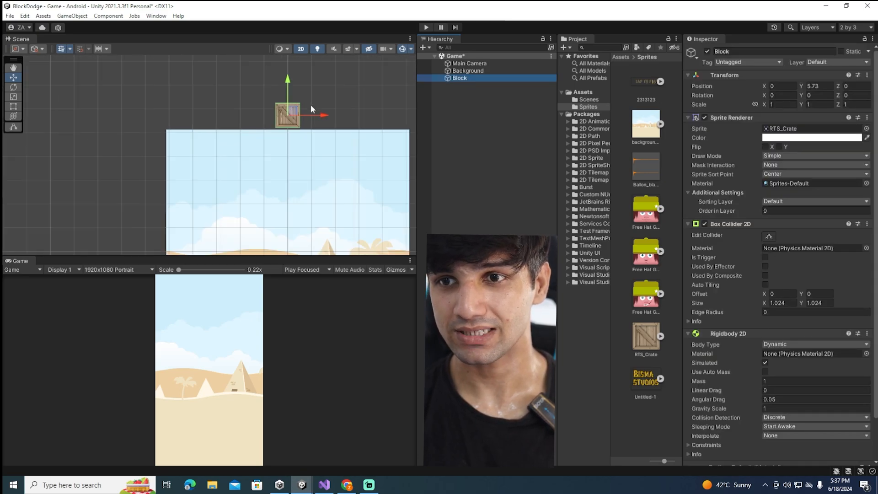
scroll(265, 96, "down", 3)
left_click(425, 27)
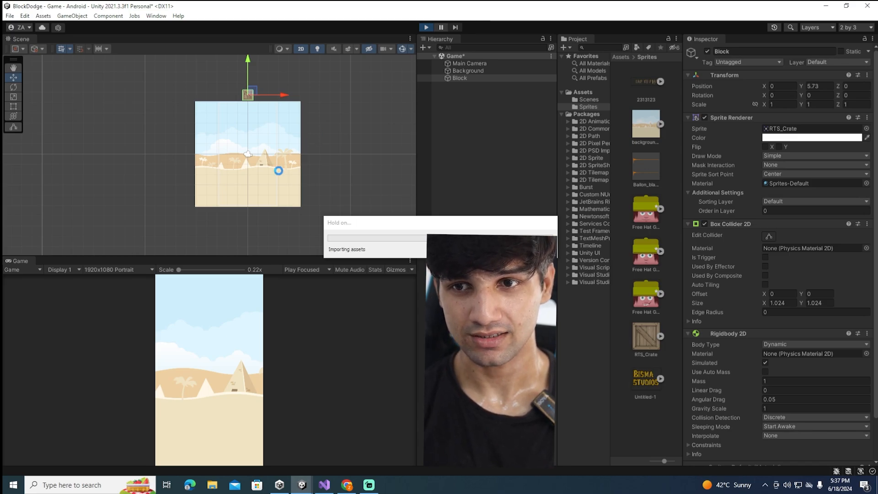
scroll(310, 151, "down", 3)
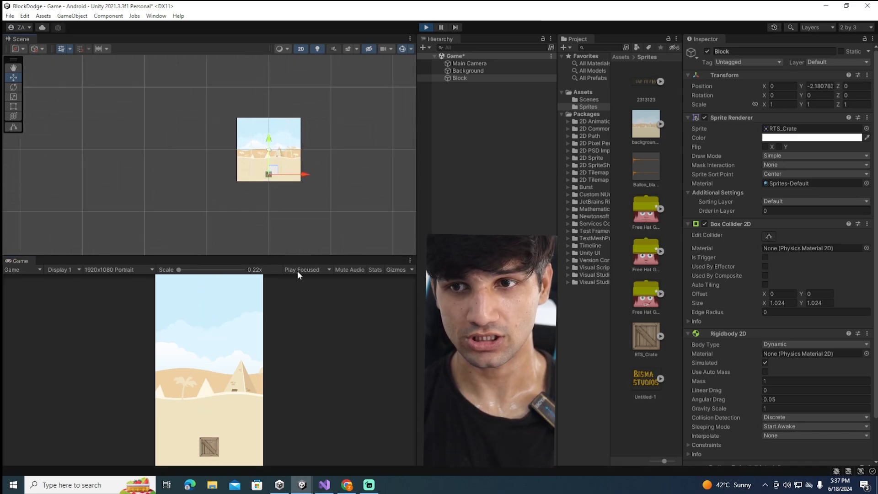
scroll(316, 220, "down", 6)
middle_click_drag(330, 206, 284, 89)
scroll(234, 191, "up", 6)
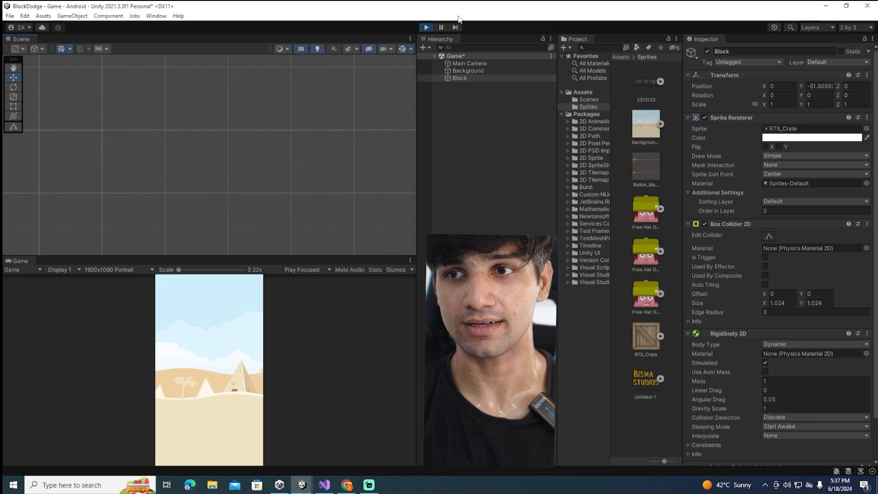
left_click(426, 28)
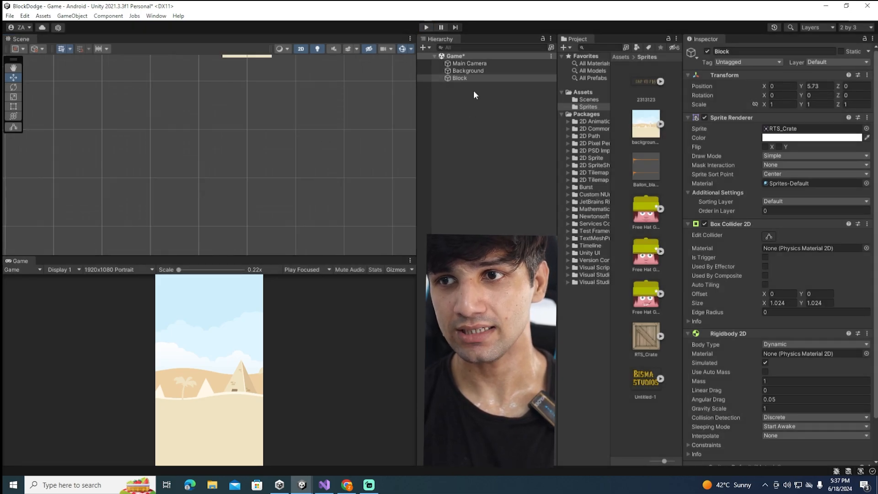
Move the Block below the background to check its Y position, and place it back above the background at about Y 6.27
double_click(459, 78)
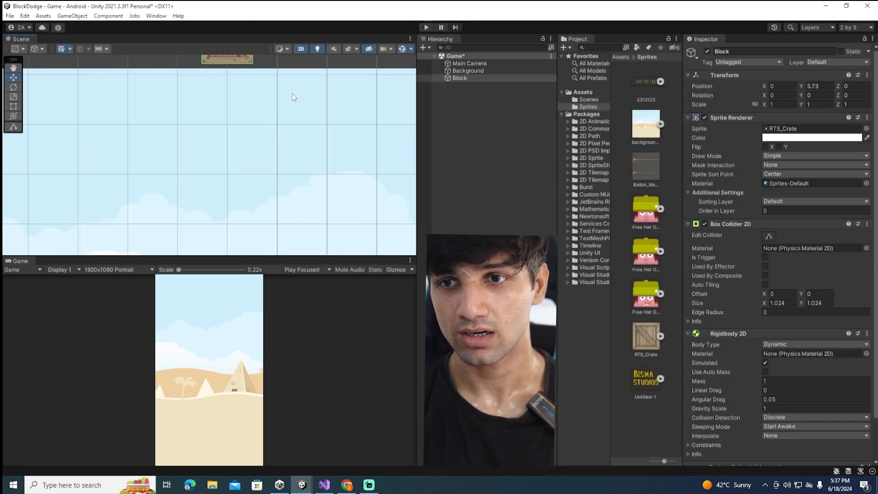
scroll(293, 92, "down", 8)
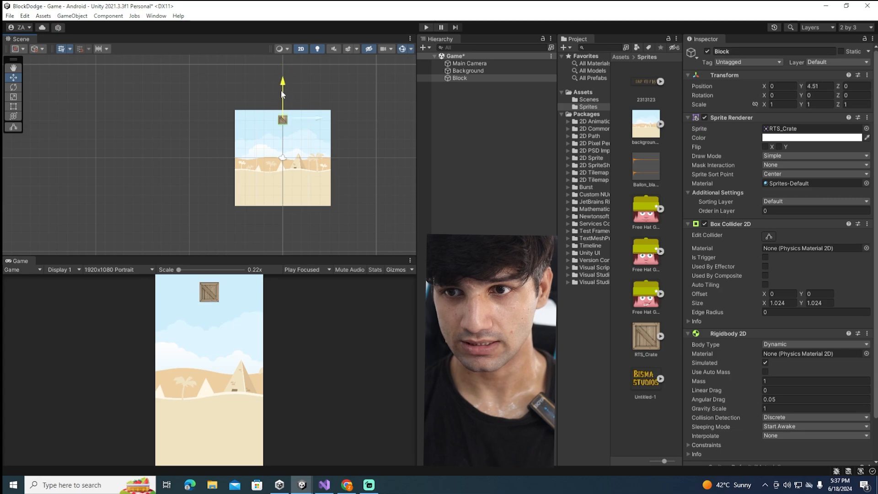
left_click_drag(282, 93, 283, 176)
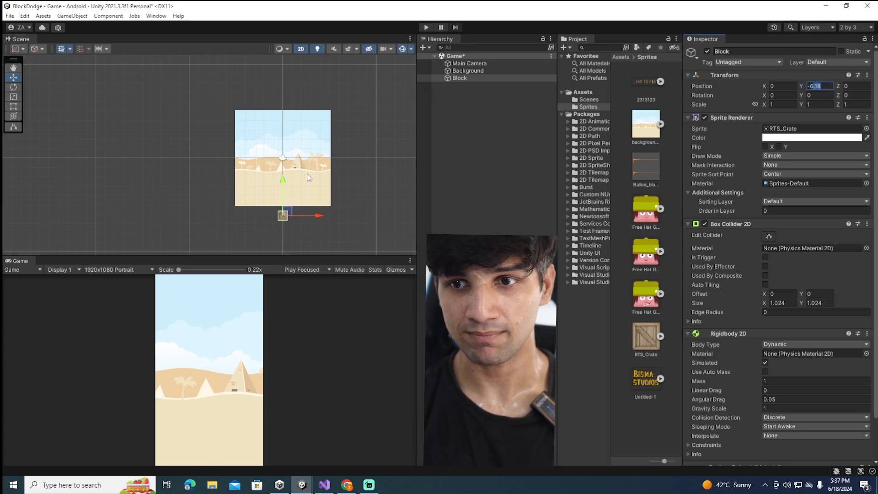
left_click_drag(284, 187, 282, 67)
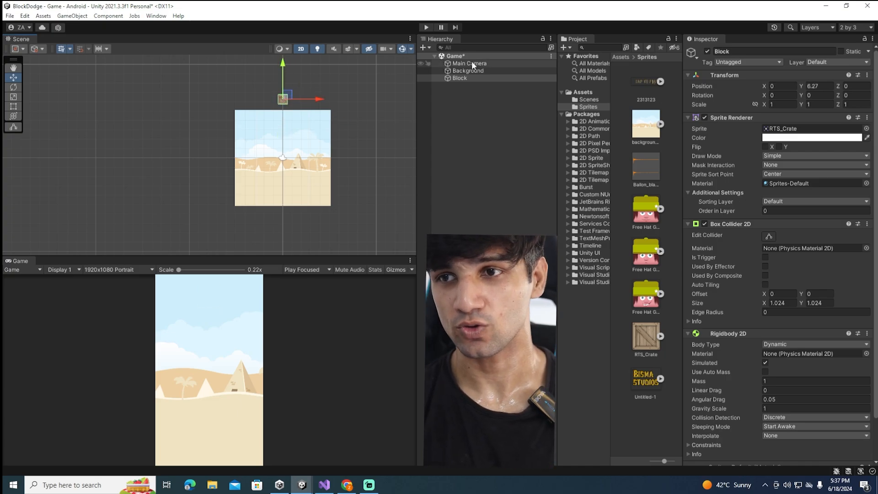
Create a new script named Block as a component on the Block object, and open it in Visual Studio
scroll(833, 393, "down", 2)
left_click(770, 458)
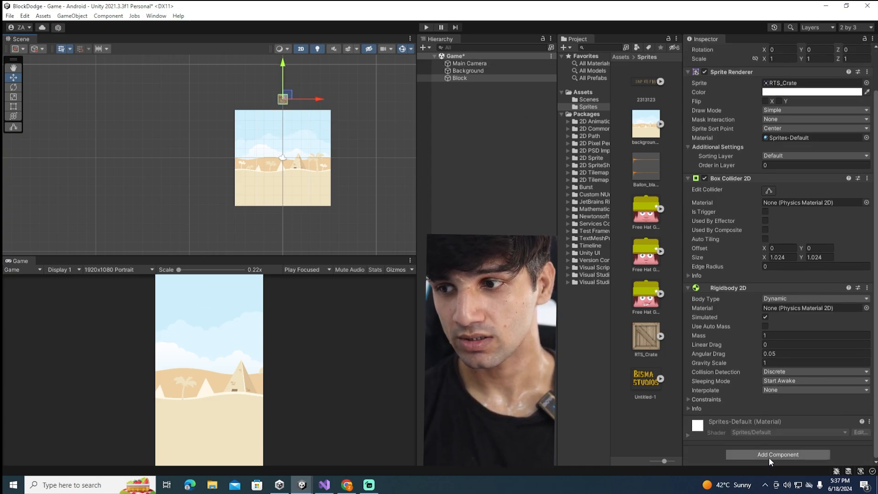
type("Block")
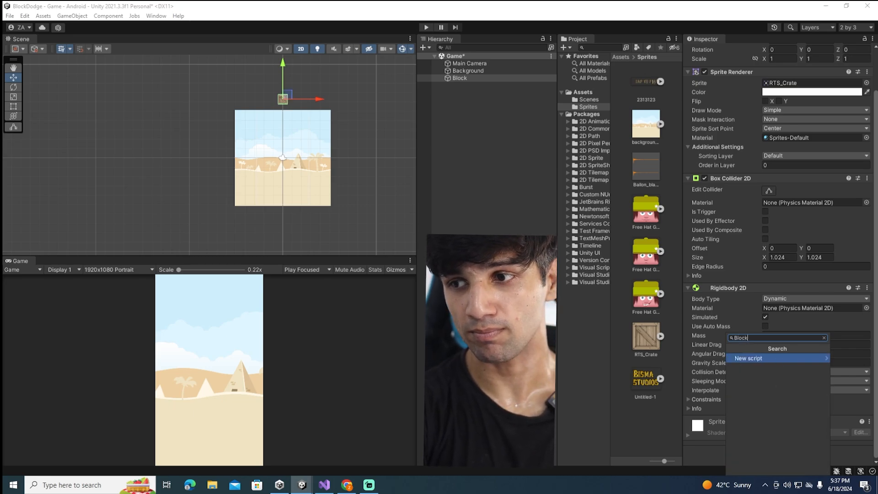
key("Return")
scroll(783, 380, "down", 1)
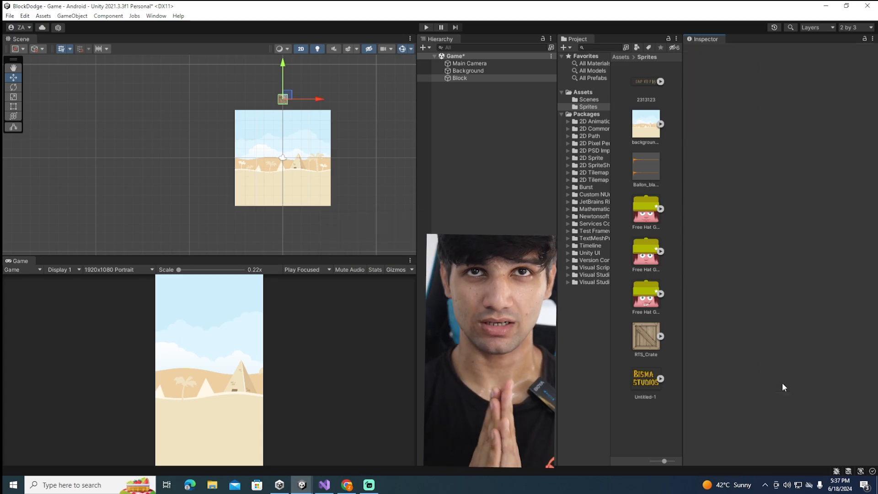
double_click(783, 408)
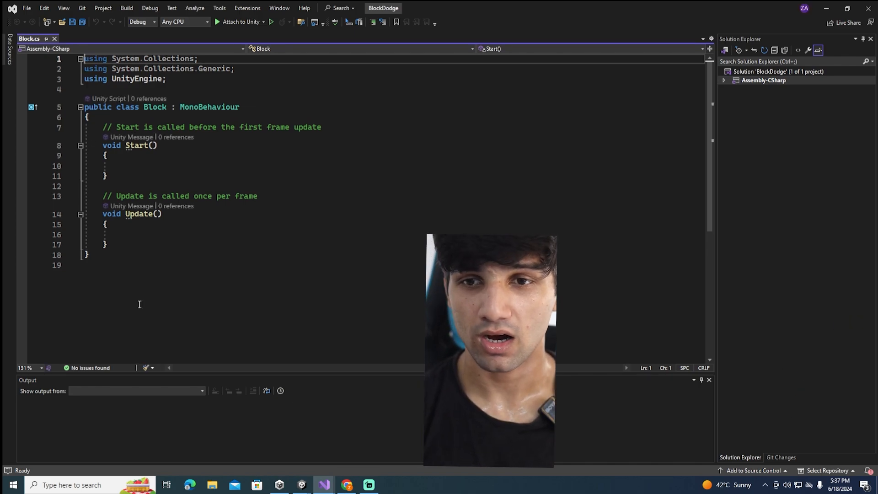
In the Block script's Update method, add an if block with the condition transform.position.y < -7
left_click(139, 233)
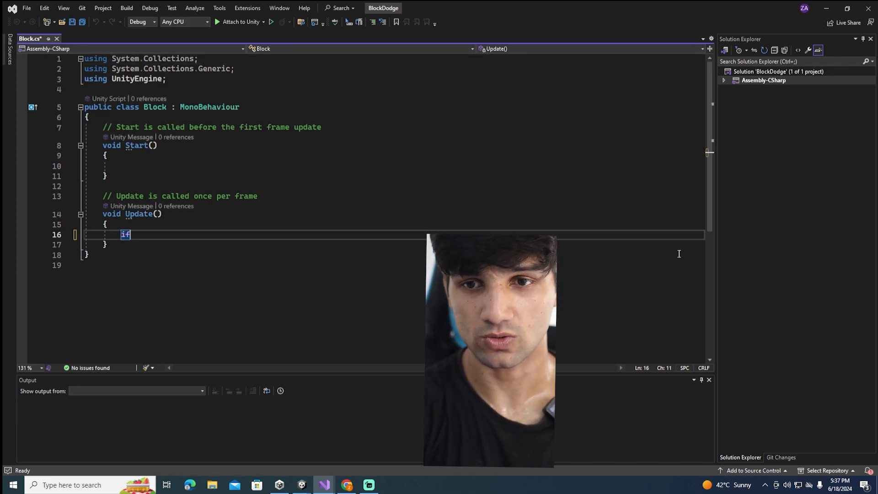
type("if(transform")
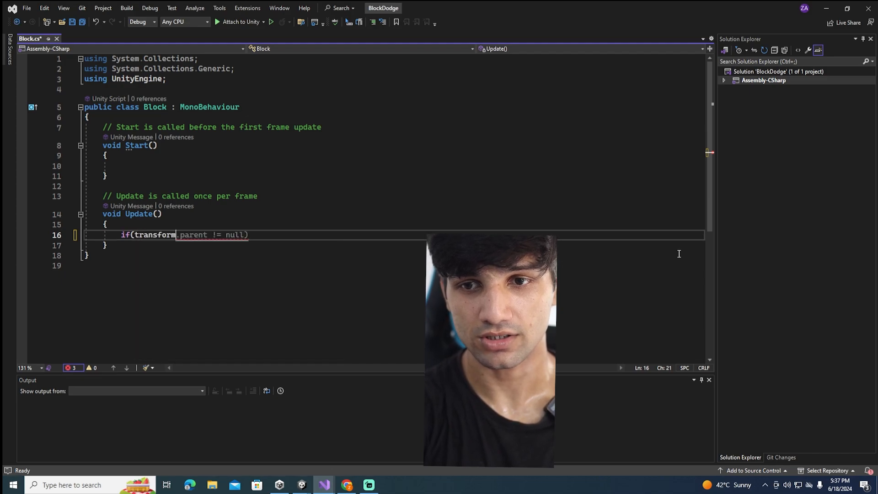
type(".p")
key("BackSpace")
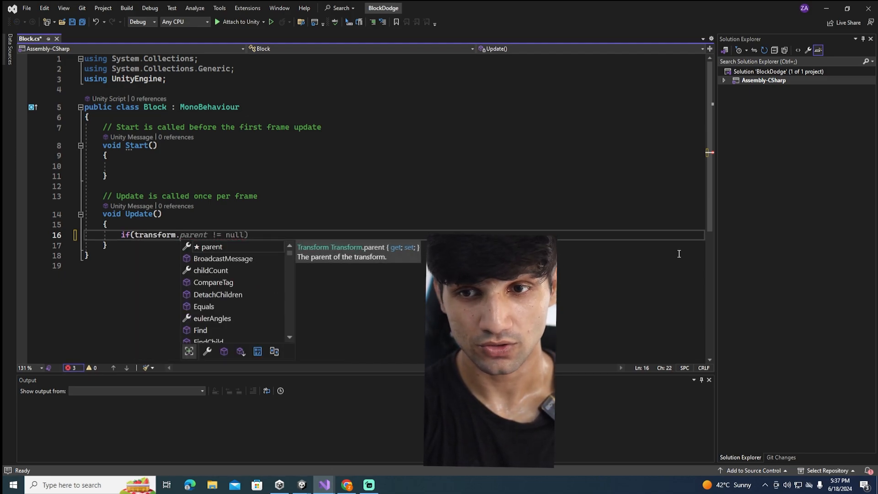
type("position")
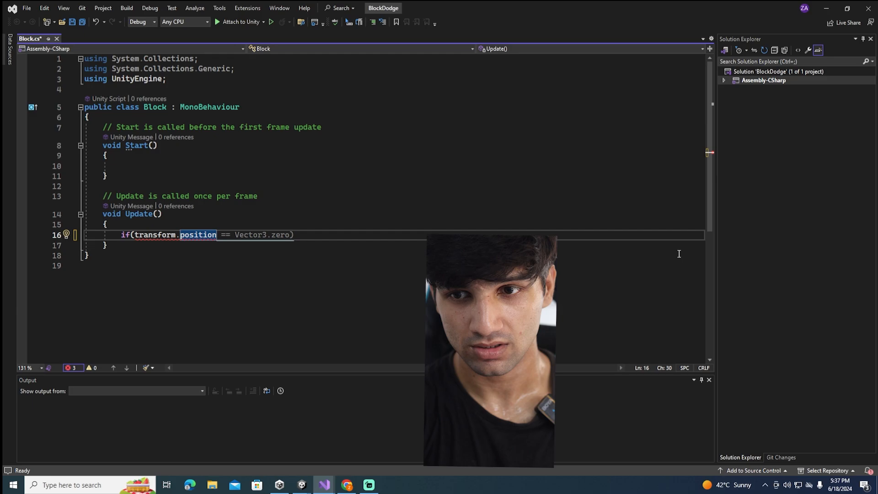
type("<")
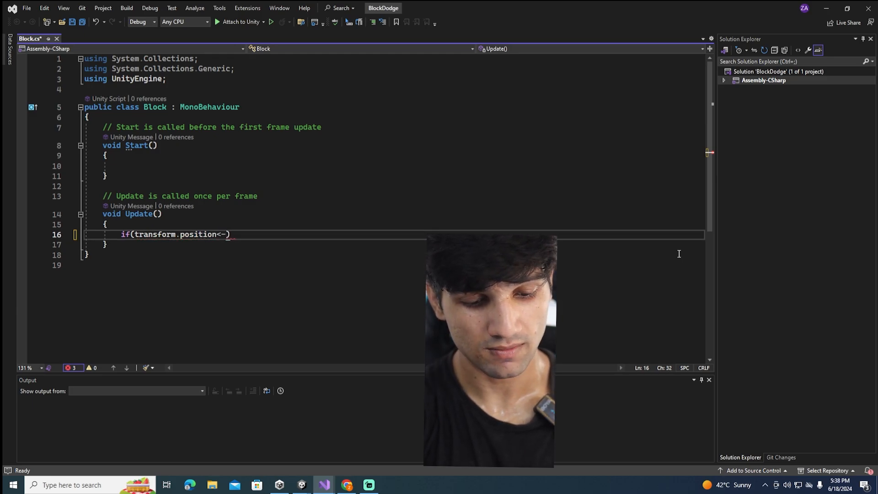
type("-7){")
key("Return")
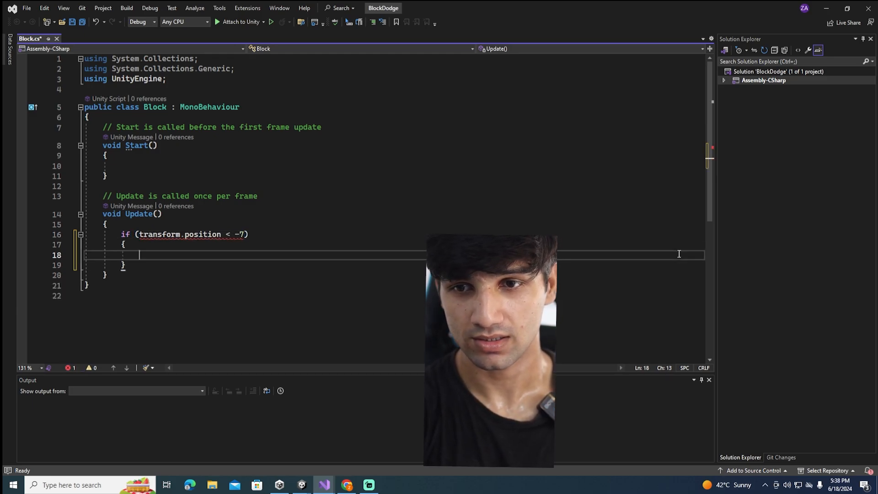
left_click(223, 234)
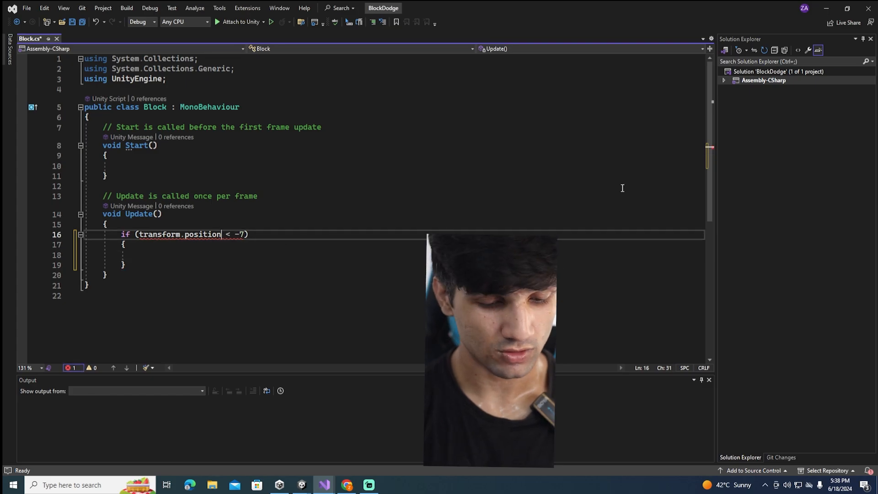
type(".y")
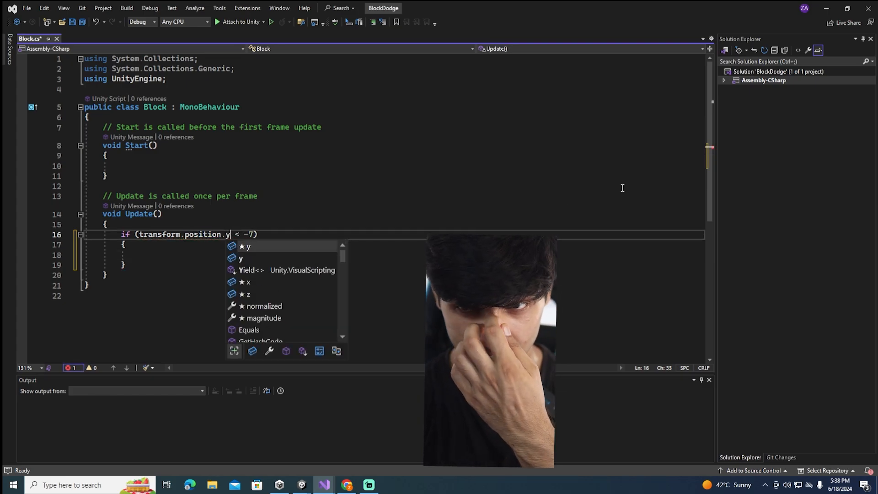
Inside the if block, add Destroy(gameObject); and save the script
left_click(171, 251)
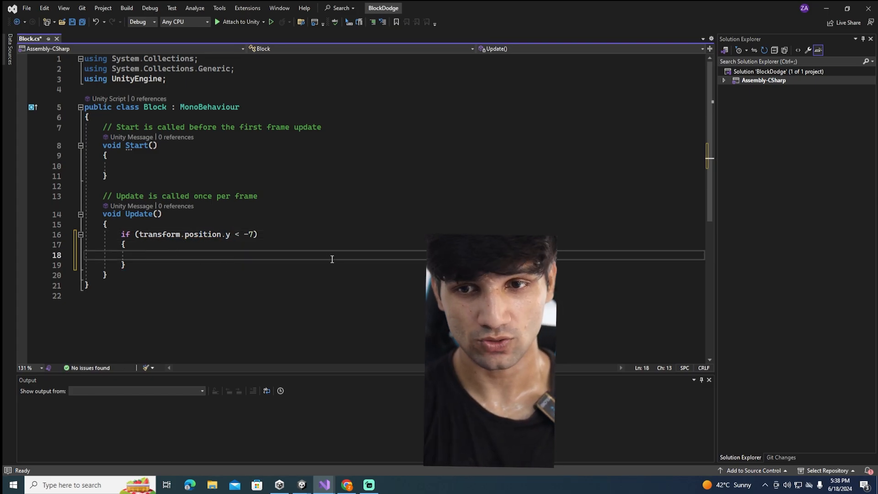
type("Destroy(t")
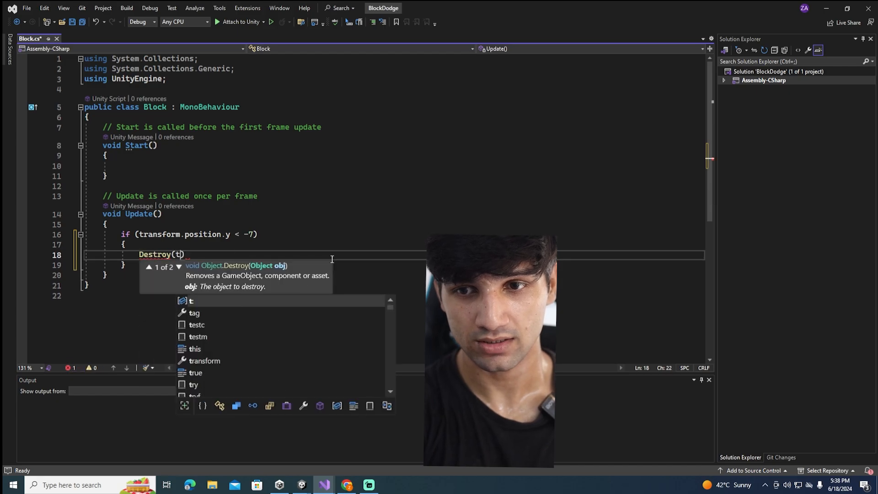
key("BackSpace")
type("gameObject")
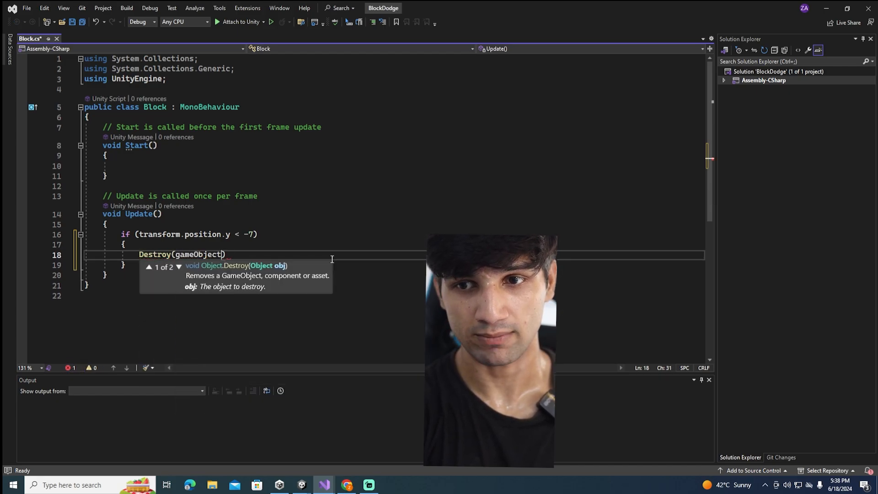
type(");")
key("ctrl+s")
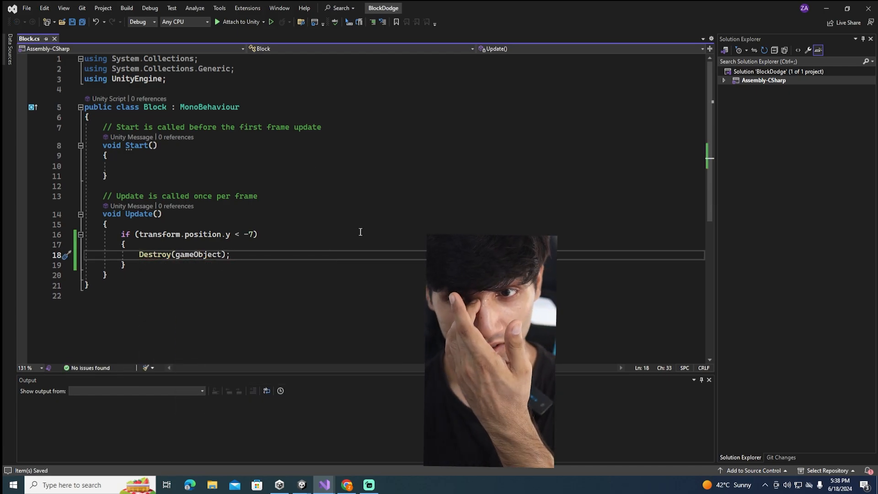
left_click(360, 233)
left_click(385, 189)
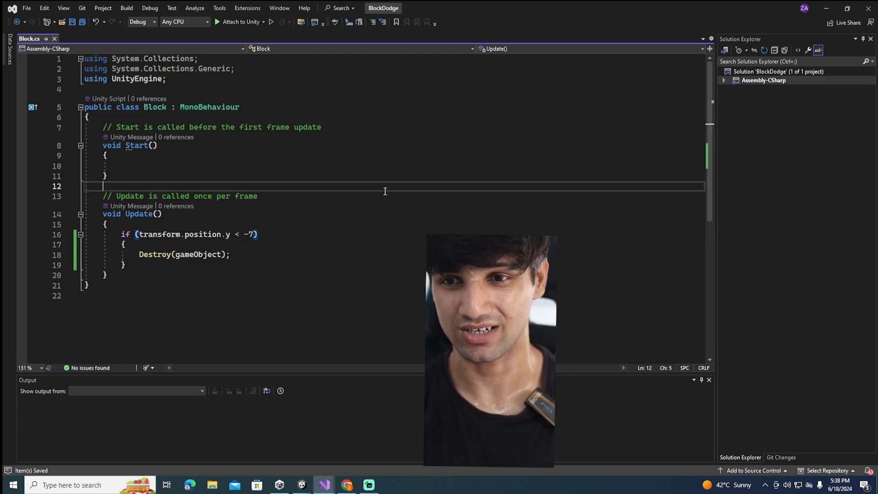
Return to Unity and run the game twice, checking whether the Block is removed after falling below the background, and stop it each time
left_click(343, 486)
left_click(347, 485)
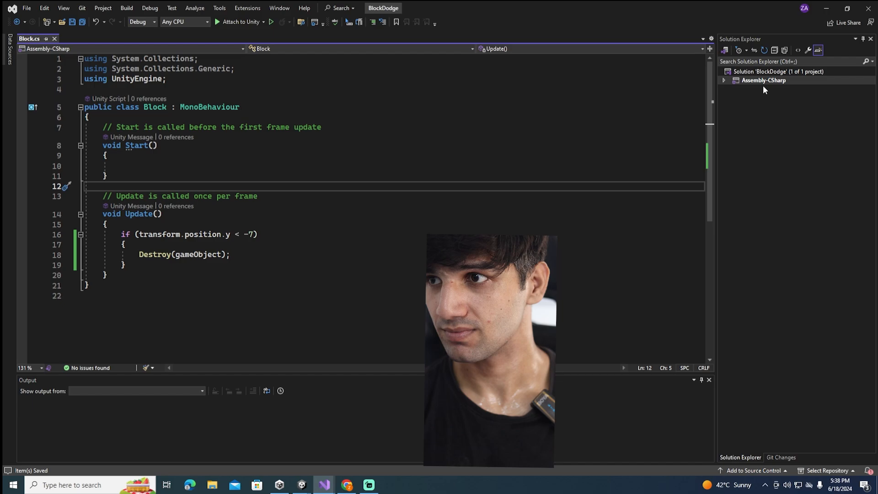
left_click(826, 9)
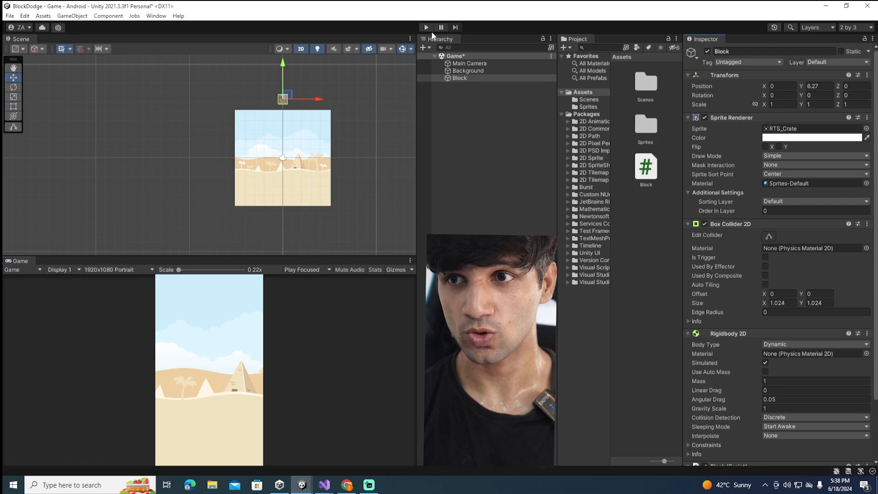
left_click(430, 29)
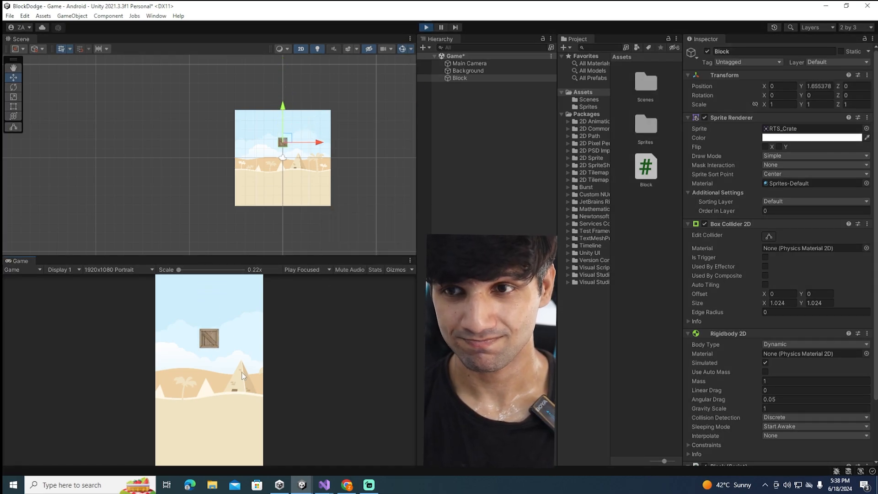
scroll(298, 240, "down", 1)
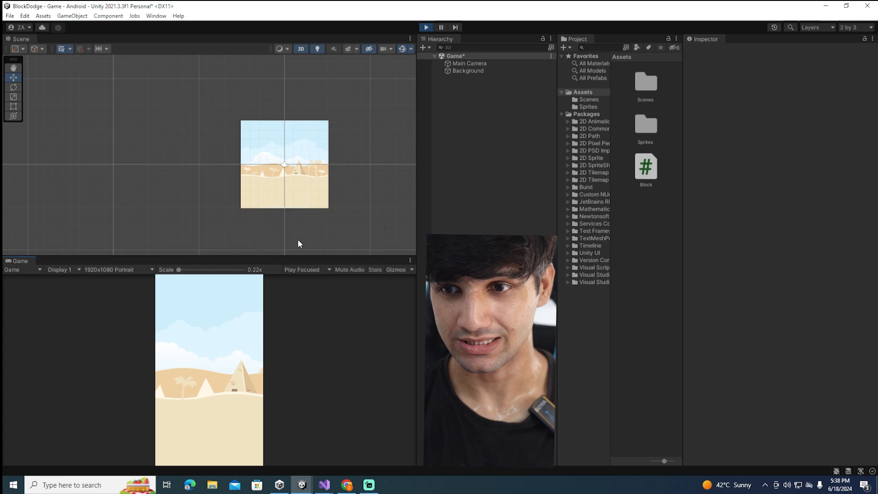
left_click(425, 28)
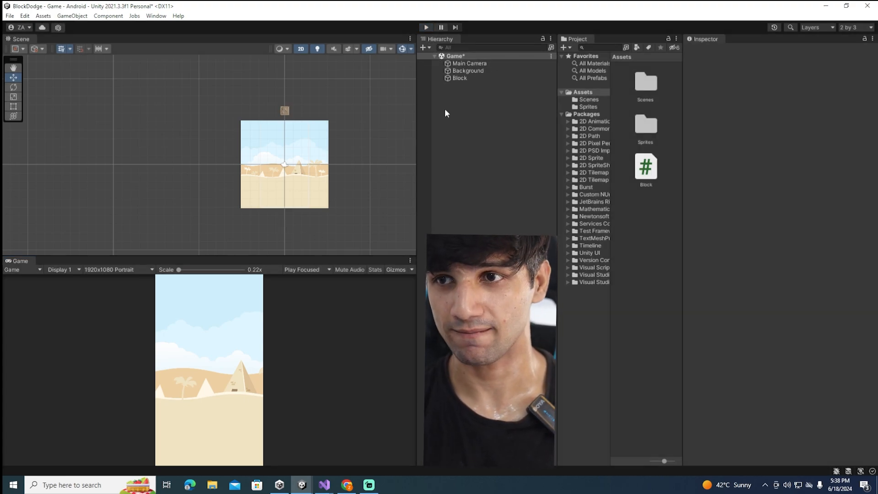
left_click(426, 27)
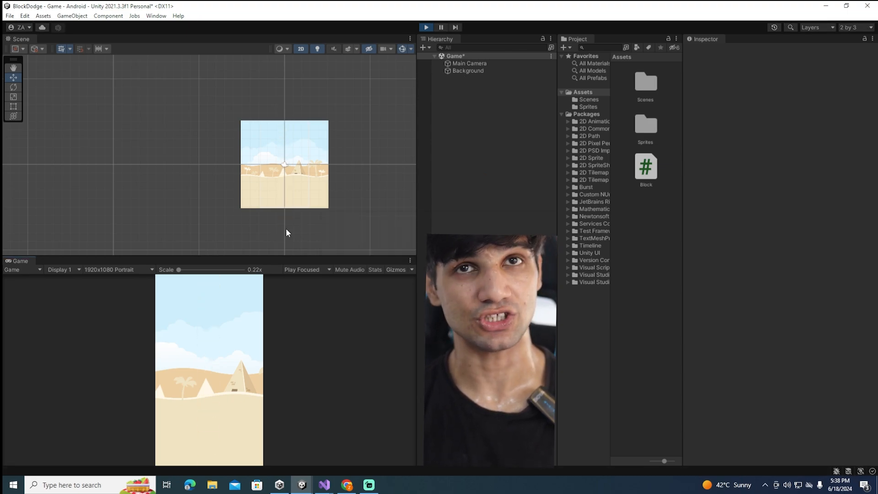
left_click(426, 27)
double_click(466, 79)
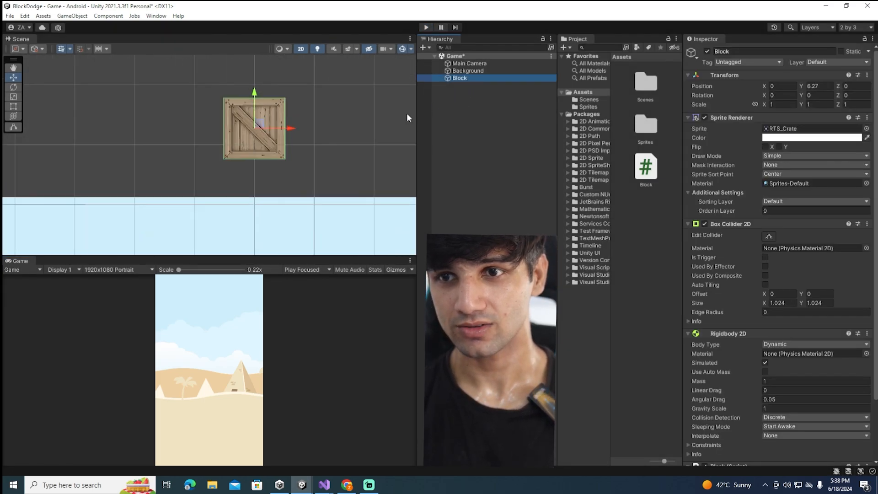
double_click(466, 64)
scroll(181, 130, "down", 1)
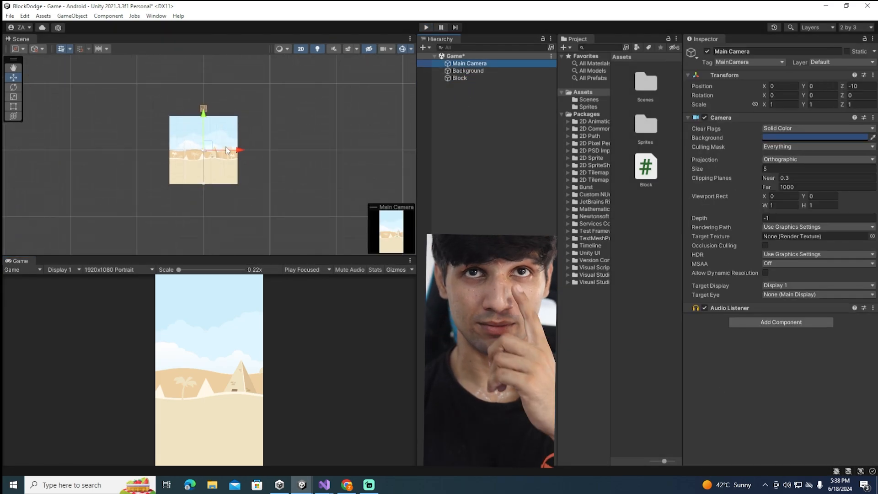
left_click(533, 132)
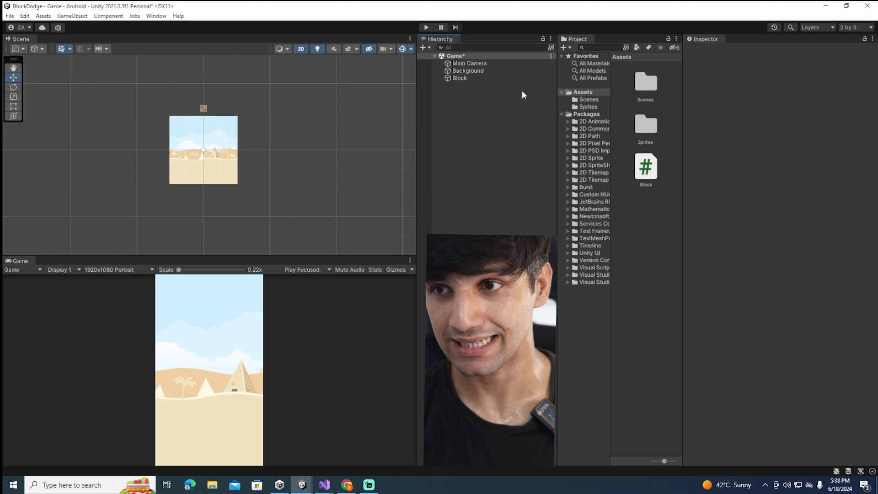
Show the contents of the project's Sprites folder to find the character sprites
left_click(588, 107)
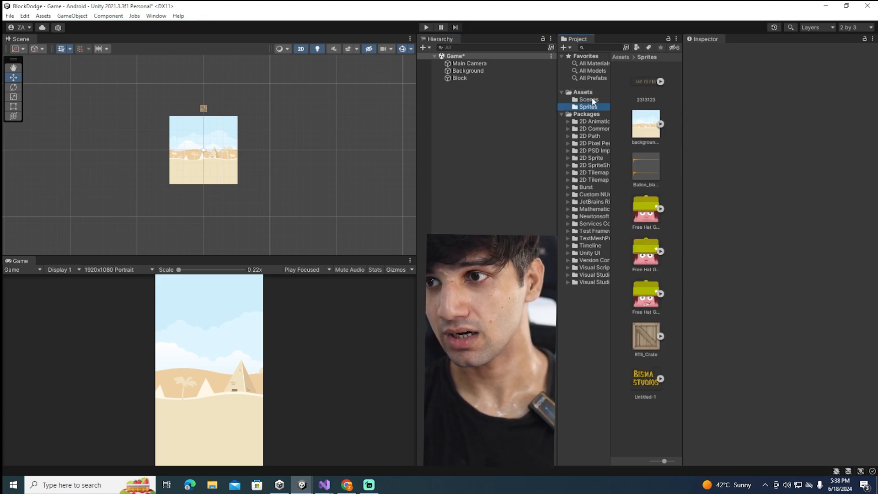
left_click(590, 101)
left_click(589, 107)
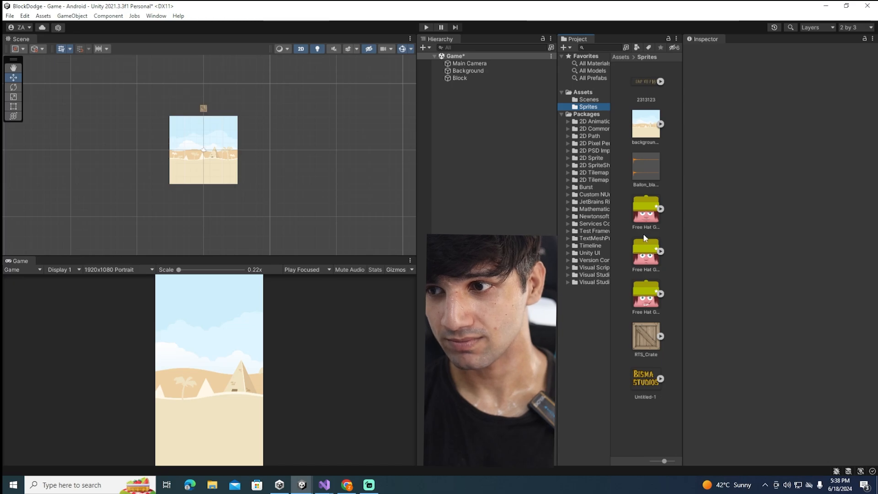
left_click_drag(647, 224, 457, 159)
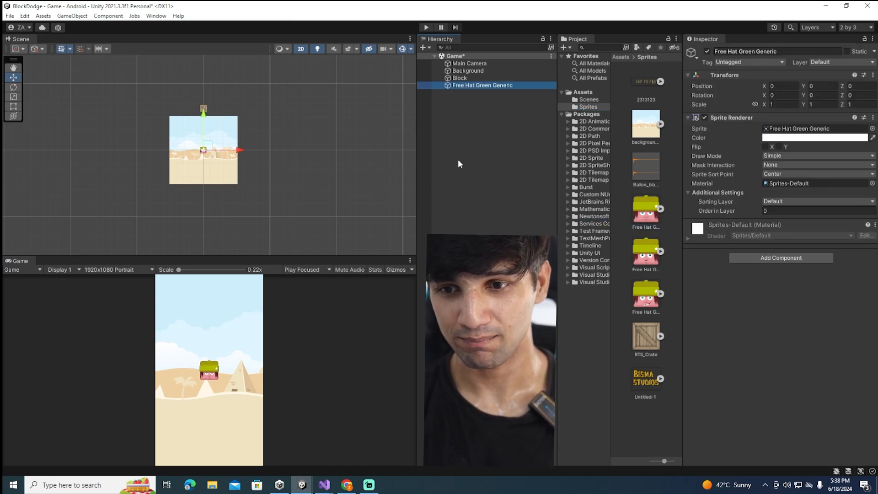
left_click(484, 86)
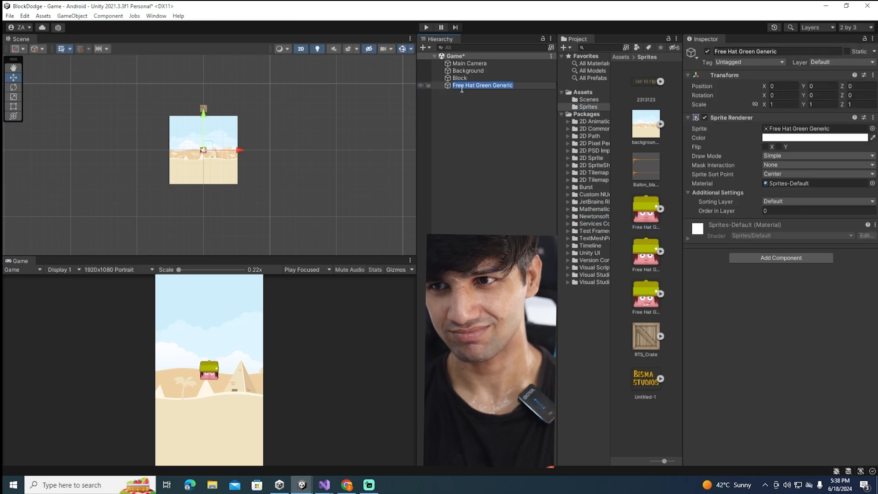
left_click(448, 85)
key("Delete")
Add the Free Hat Green Smile sprite to the Game scene as an object and rename it Player
left_click_drag(641, 292, 493, 174)
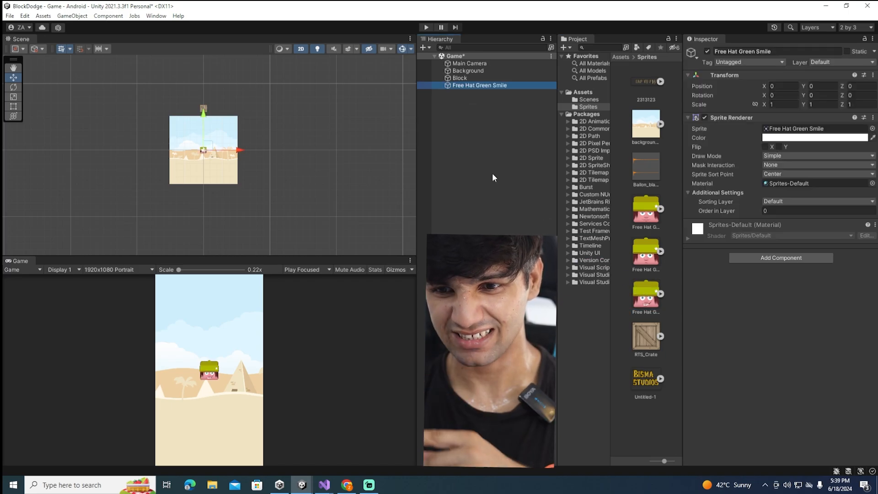
left_click(739, 51)
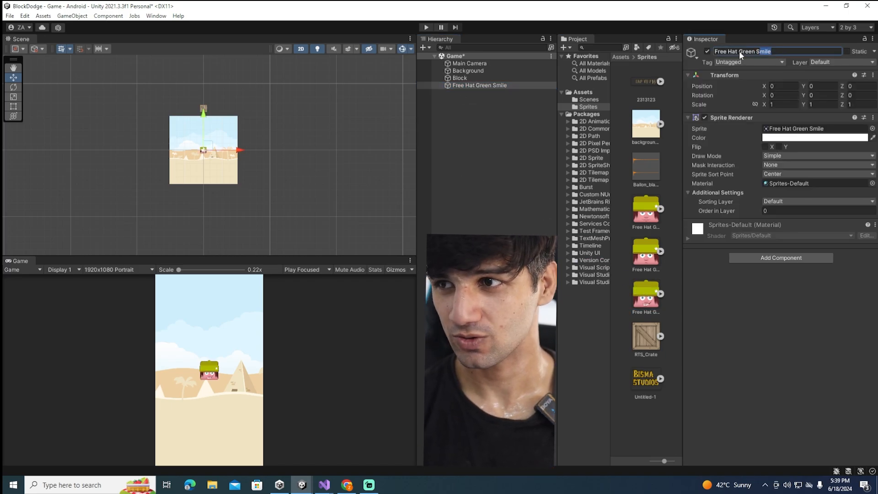
type("Player")
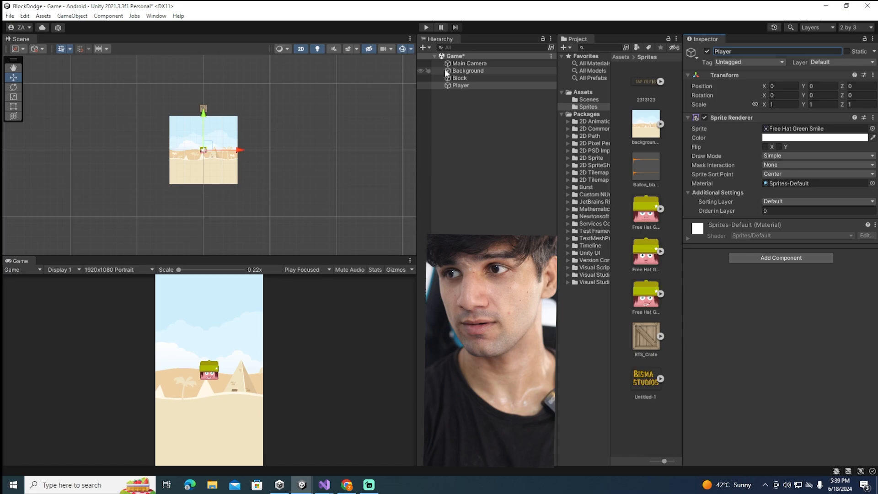
key("Return")
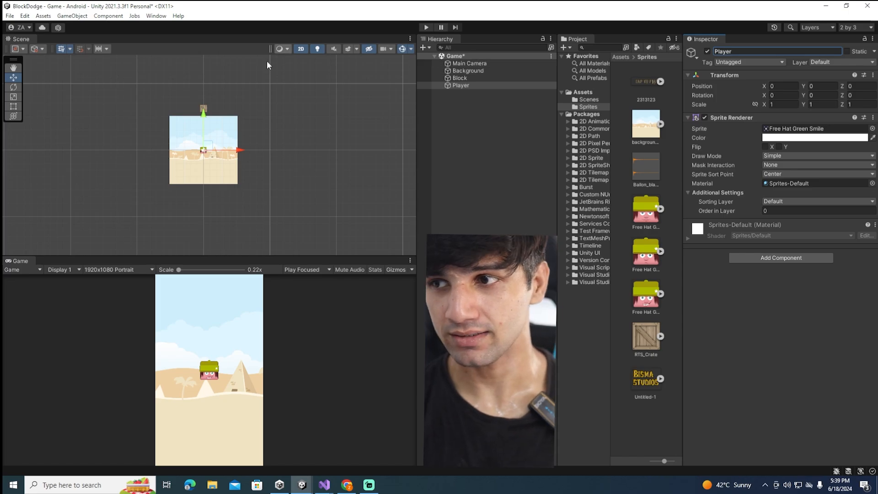
Add a Rigidbody 2D component to the Player and freeze its Y position and Z rotation in the constraints
left_click(786, 257)
type("ri")
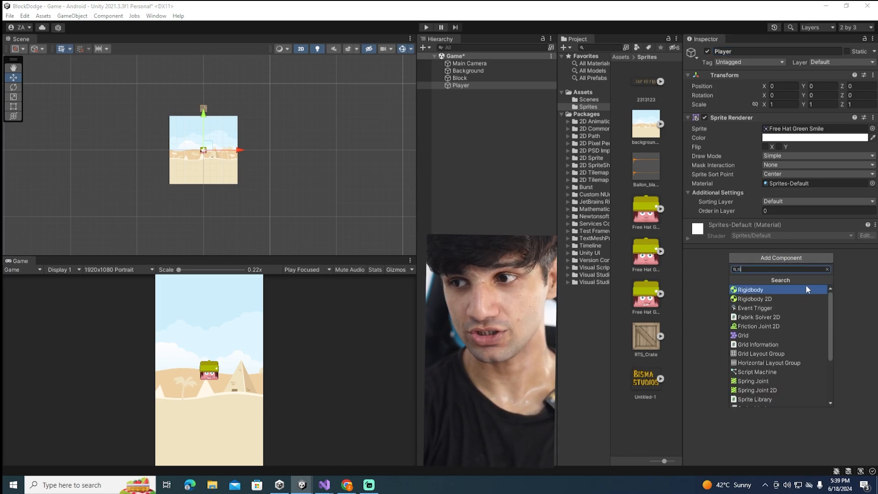
key("Down")
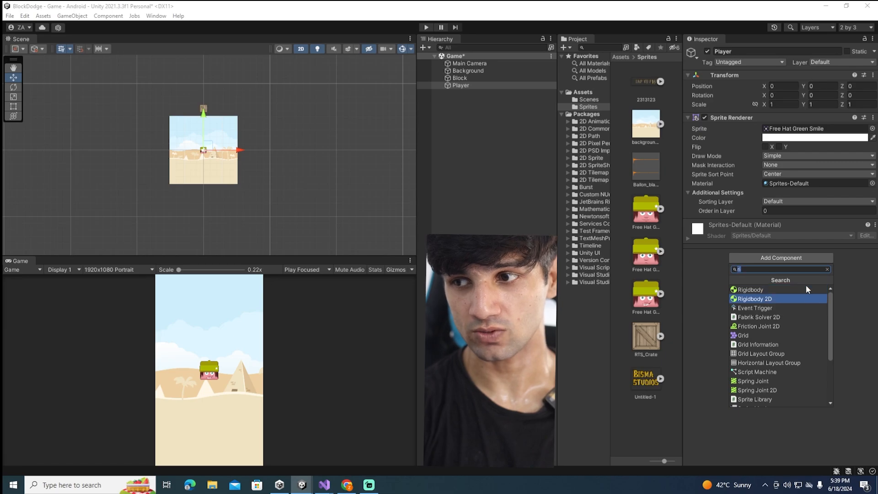
key("Return")
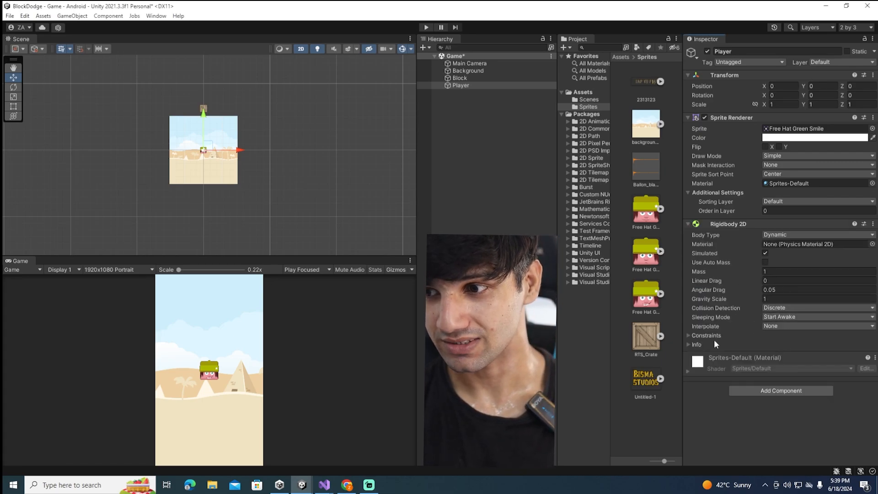
left_click(702, 336)
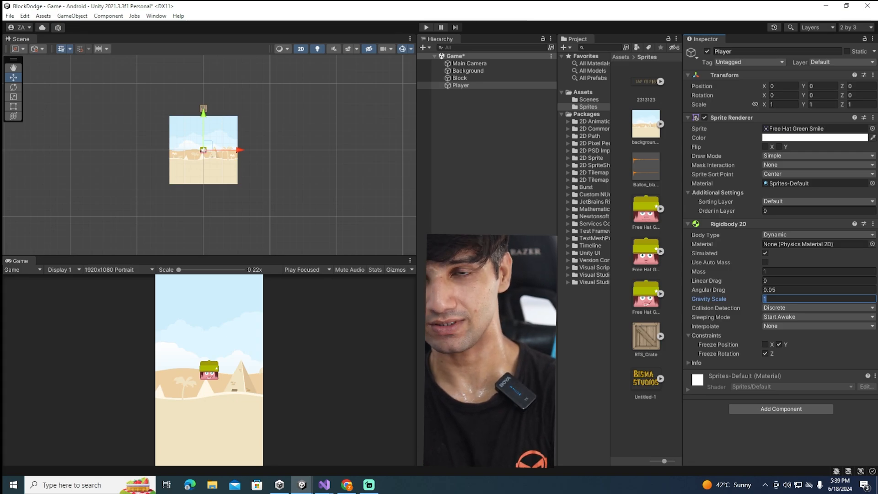
Move the Player straight down to the lower edge of the background, to a Y position of about -4.38
double_click(451, 85)
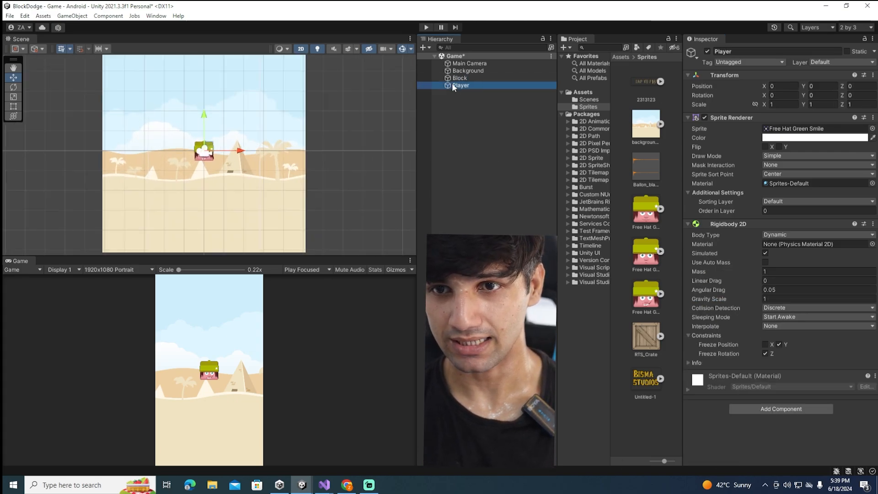
scroll(301, 181, "down", 10)
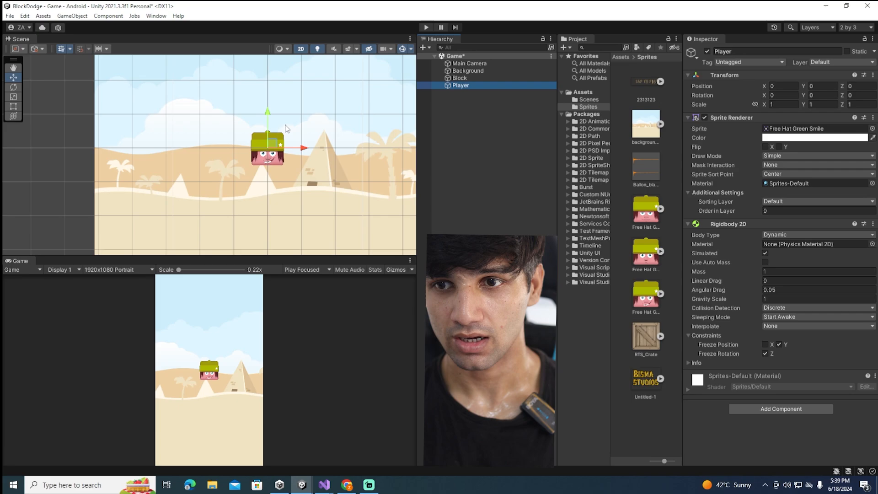
left_click_drag(246, 84, 242, 162)
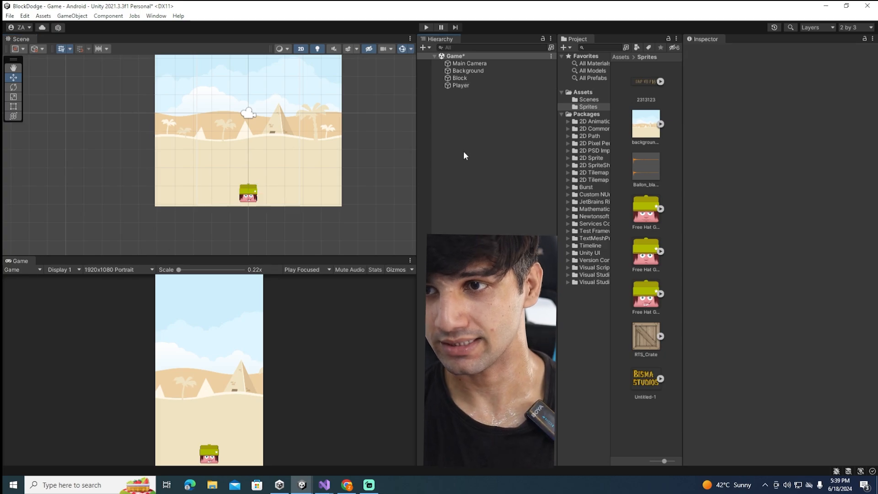
Add a Box Collider 2D component to the Player
left_click(474, 86)
left_click(782, 411)
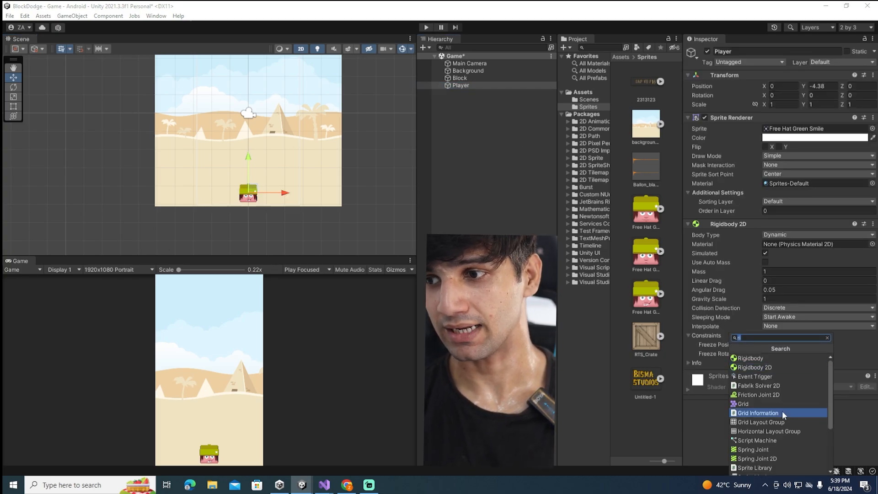
left_click(693, 438)
left_click(751, 411)
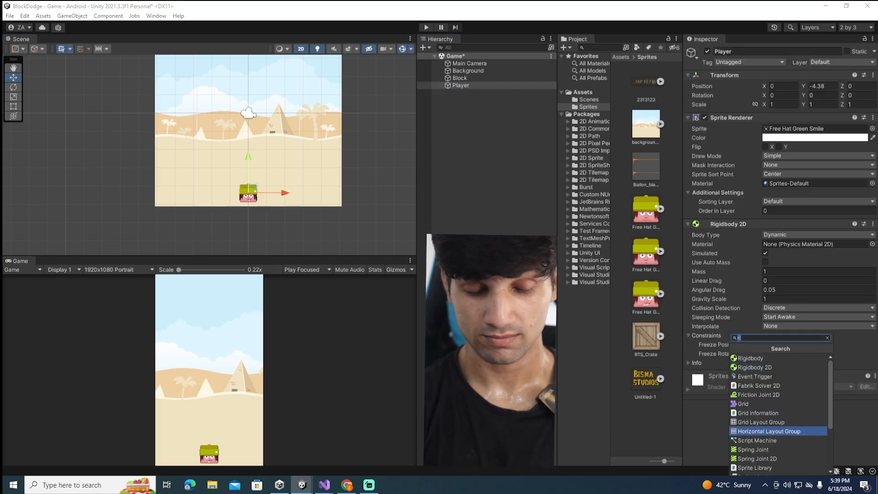
type("box")
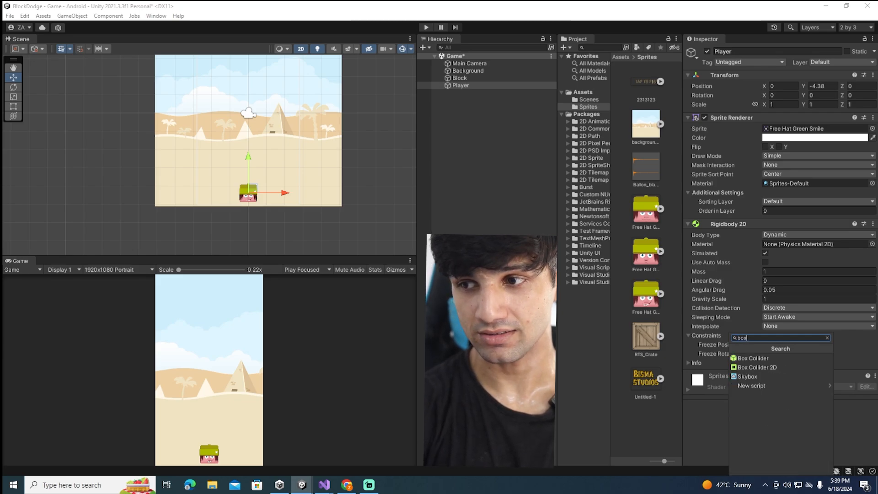
key("Down")
key("Down")
key("Return")
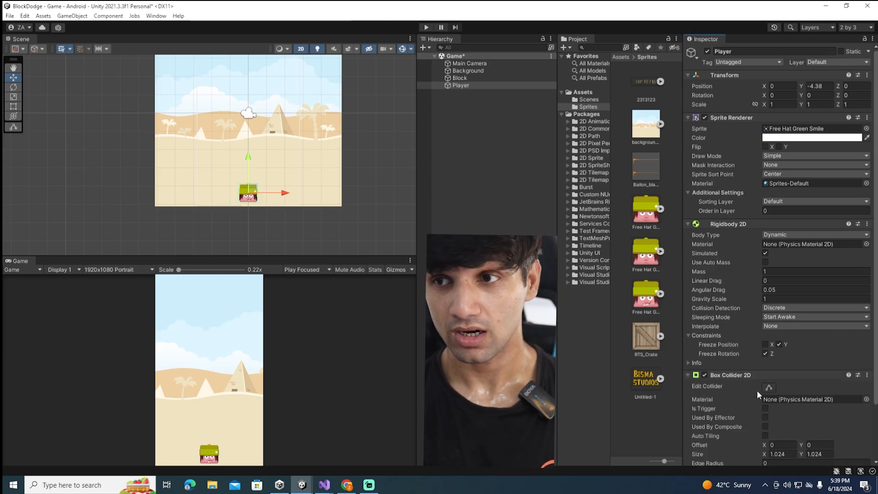
Check the Block's components for comparison and attach a new script named Player to the Player object
double_click(454, 78)
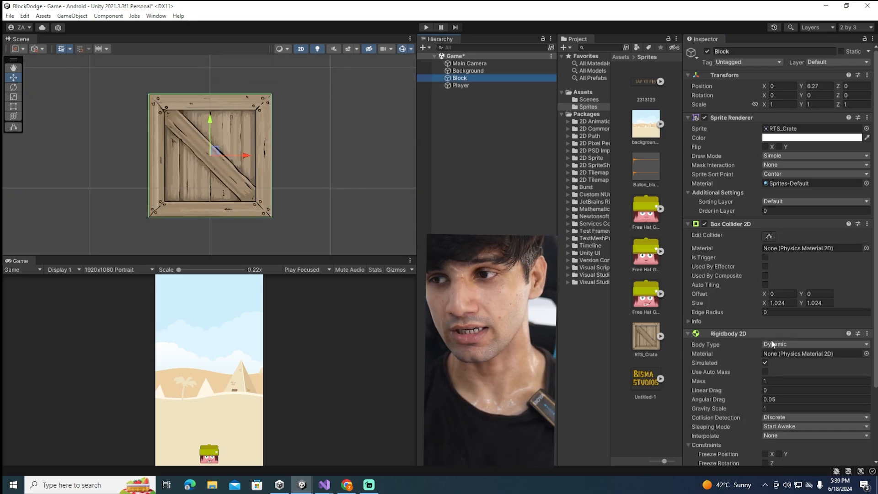
scroll(771, 339, "down", 4)
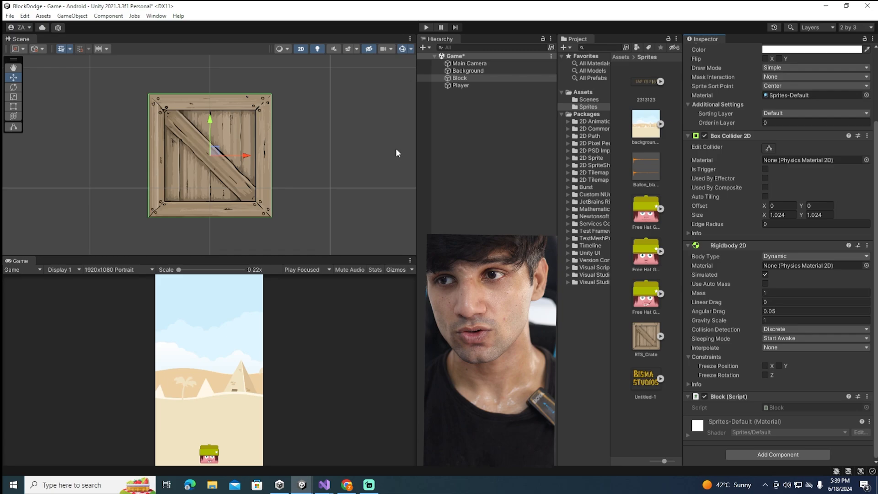
double_click(459, 85)
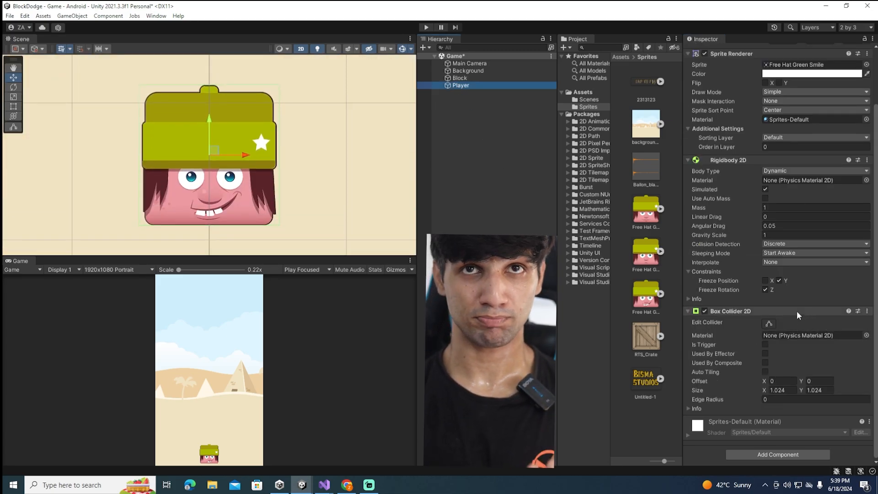
left_click(766, 453)
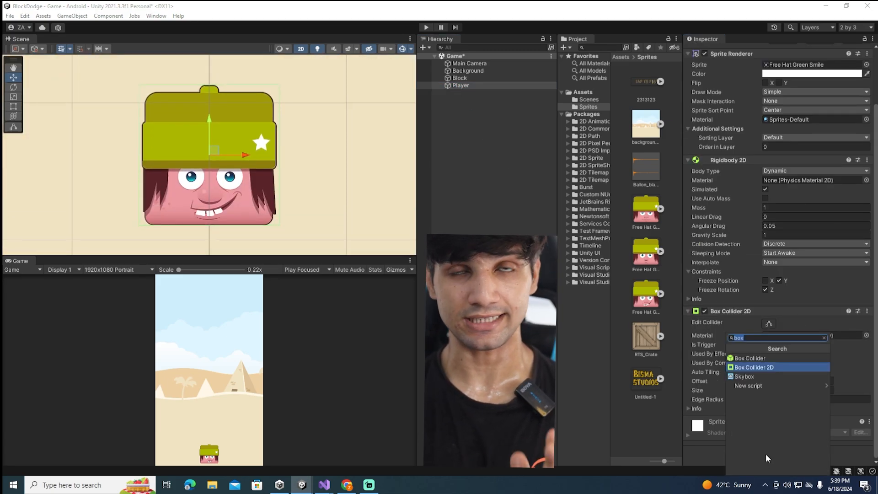
type("Player")
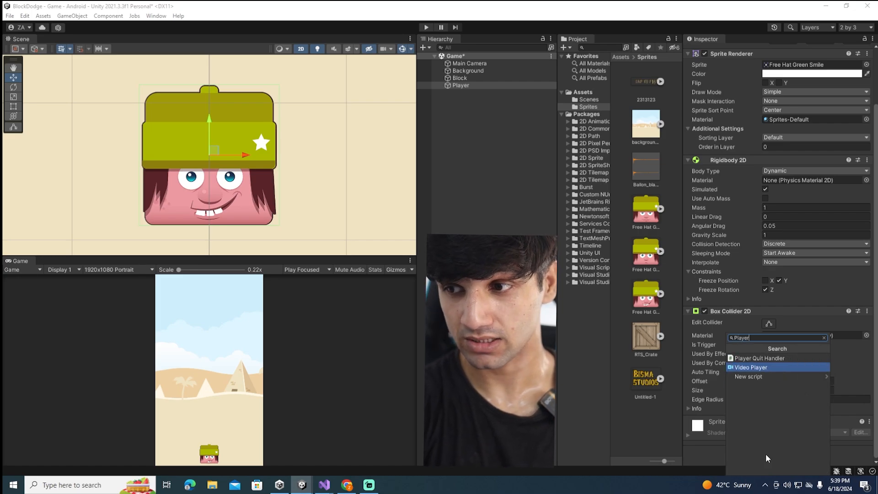
key("Up")
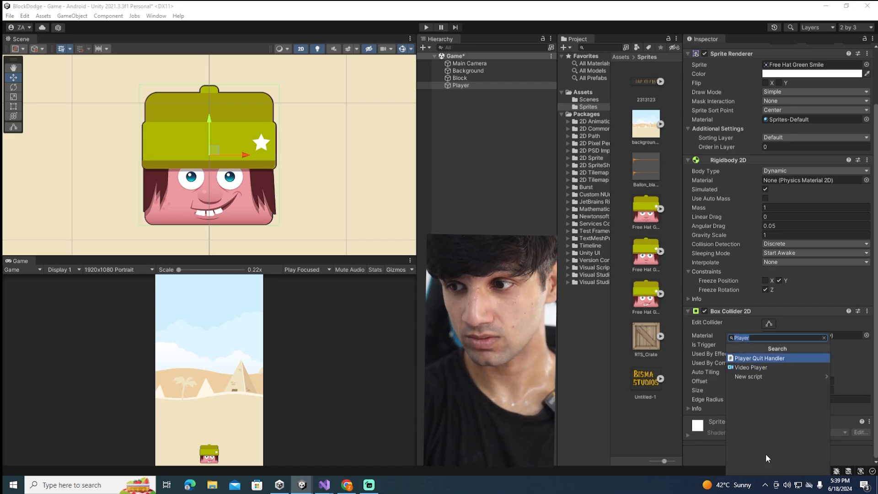
key("Down")
key("Down")
key("Return")
key("Return")
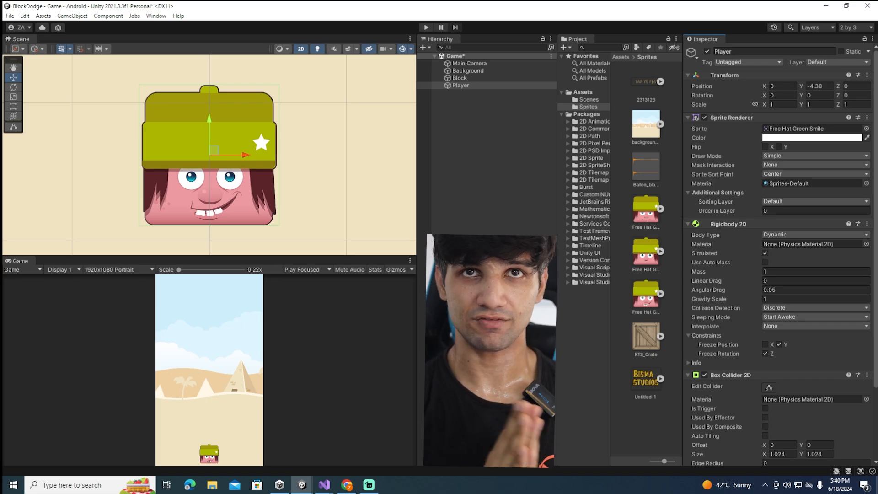
Open the Player script in Visual Studio and declare the field Rigidbody2D rb; at the start of the class
scroll(726, 350, "down", 5)
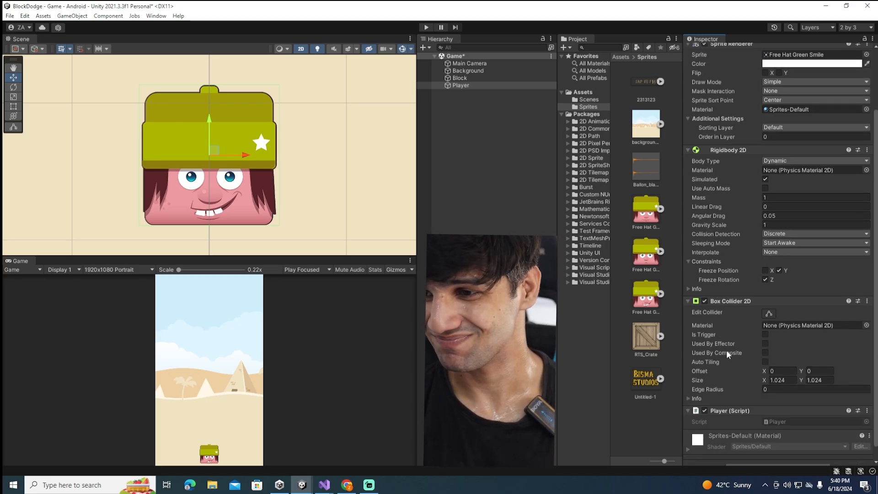
left_click(784, 405)
double_click(783, 405)
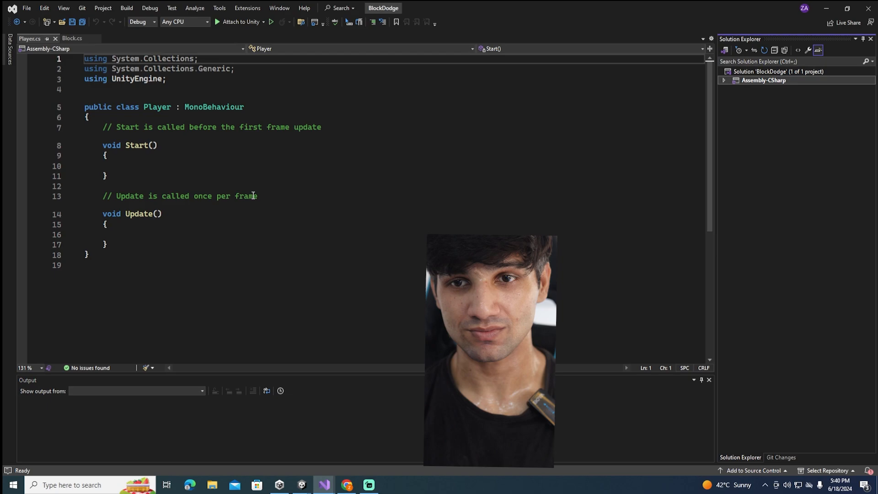
left_click(128, 121)
key("Return")
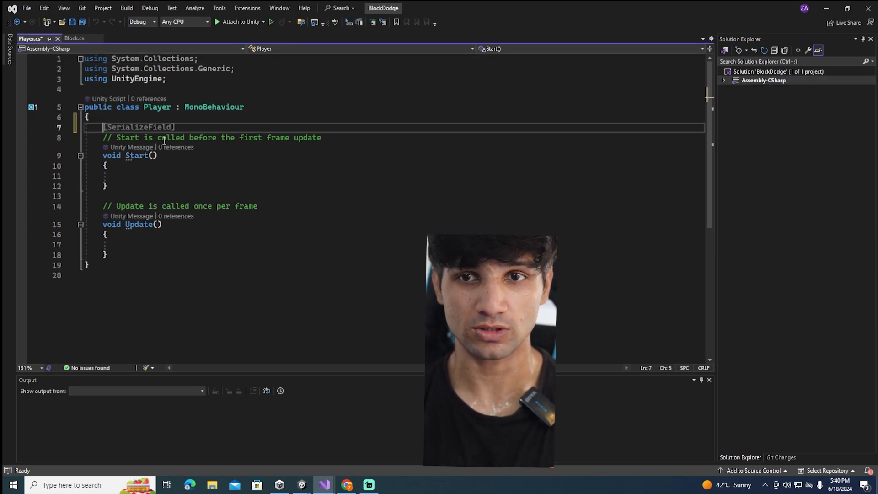
type("Rigi")
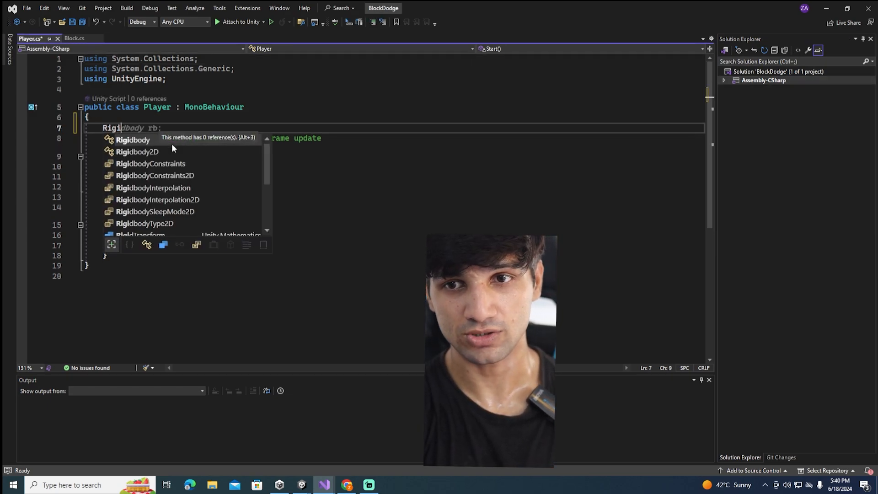
type("dbody2D rb")
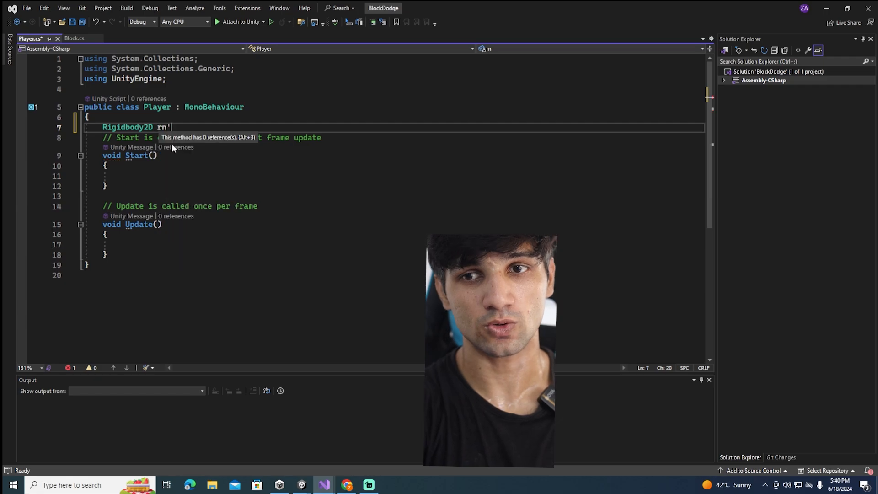
type(";")
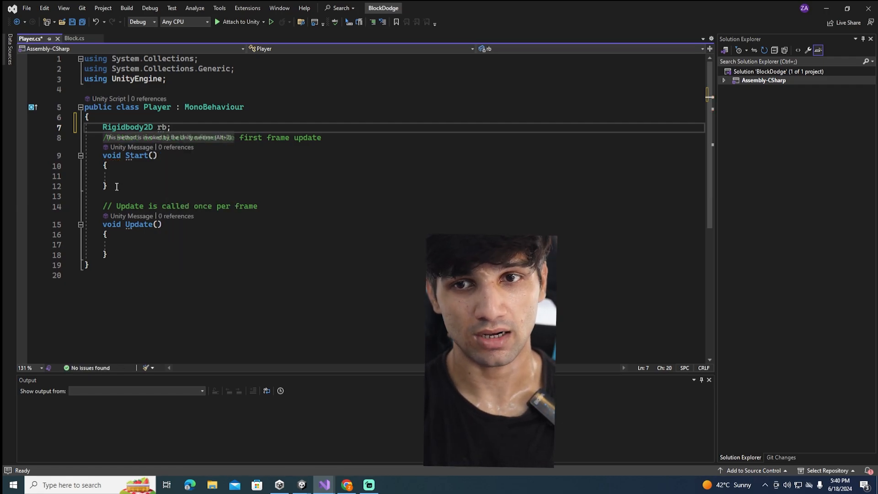
In Start(), assign rb = GetComponent<Rigidbody2D>(); and save the script
left_click(139, 176)
type("r")
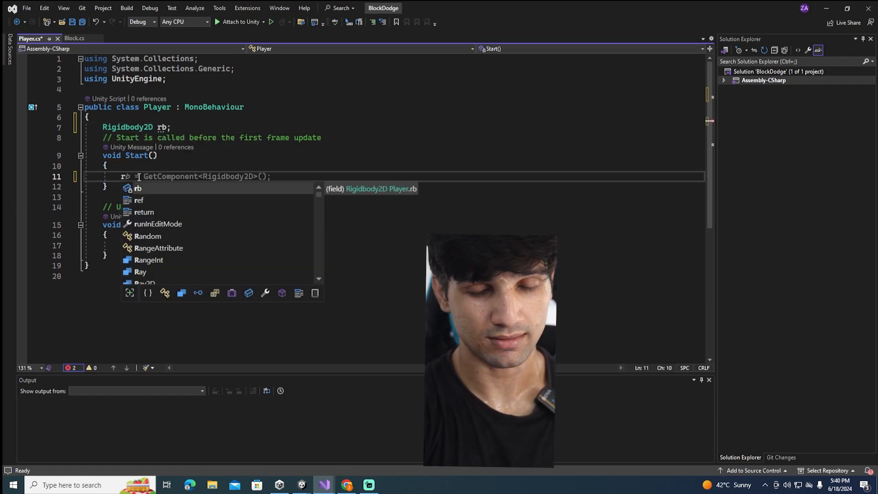
type("b =GetComponent<Rigidbody2D>(); ;")
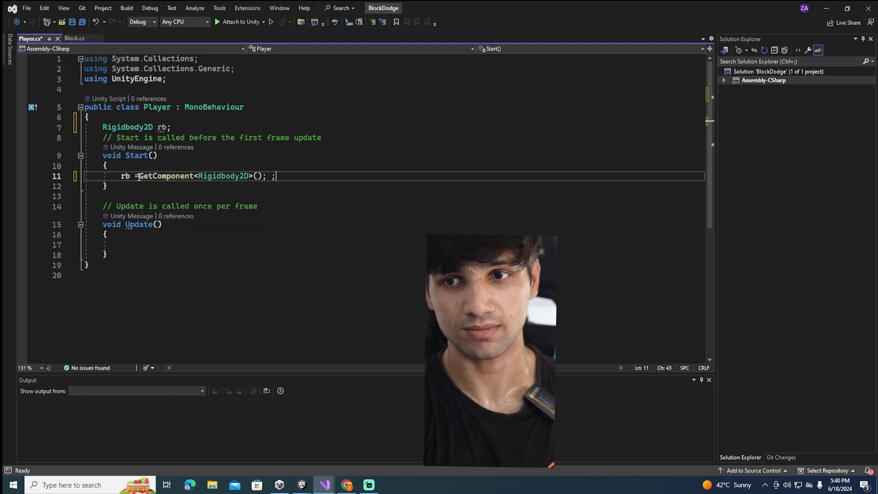
key("BackSpace")
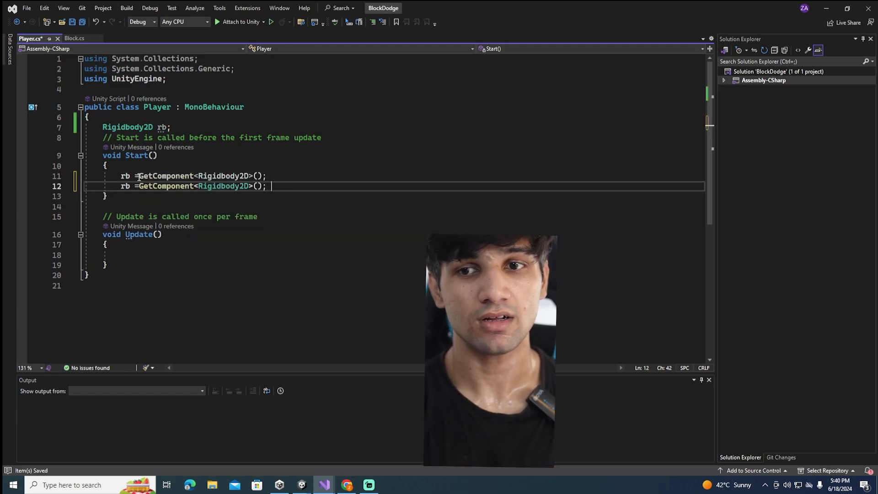
key("ctrl+s")
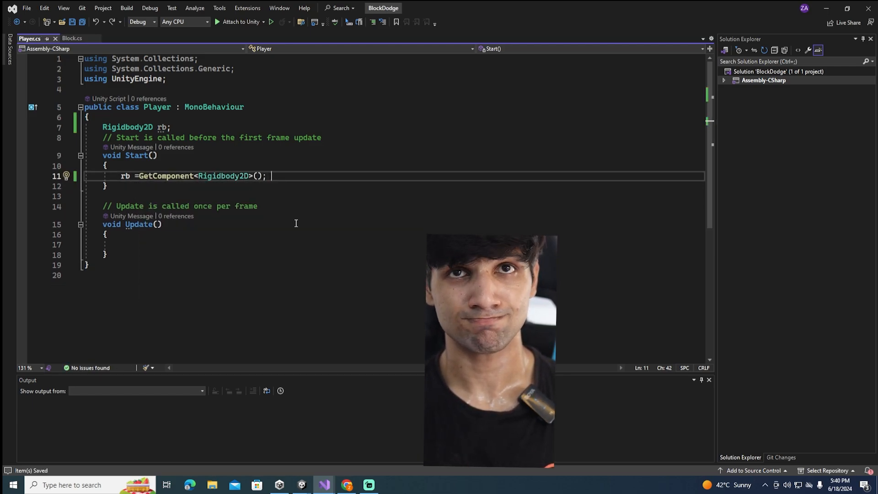
In Update(), add an if block with the condition Input.GetMouseButton(0)
scroll(196, 200, "down", 2)
left_click(150, 184)
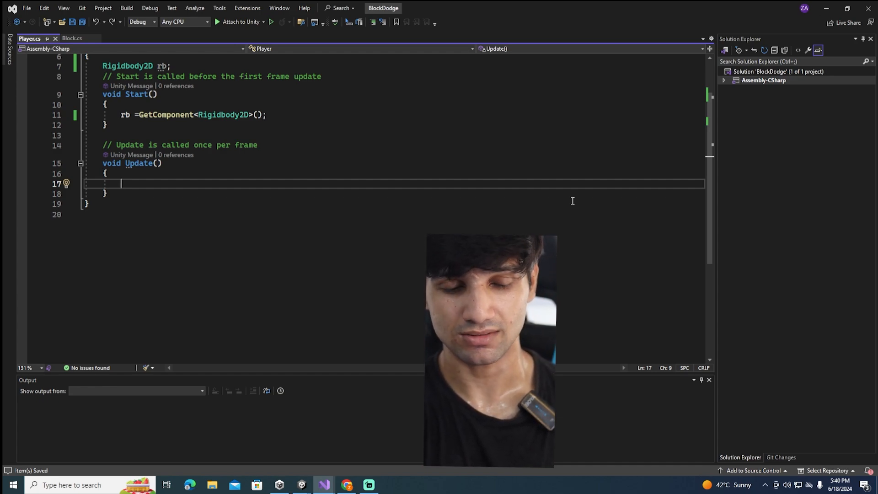
type("if(")
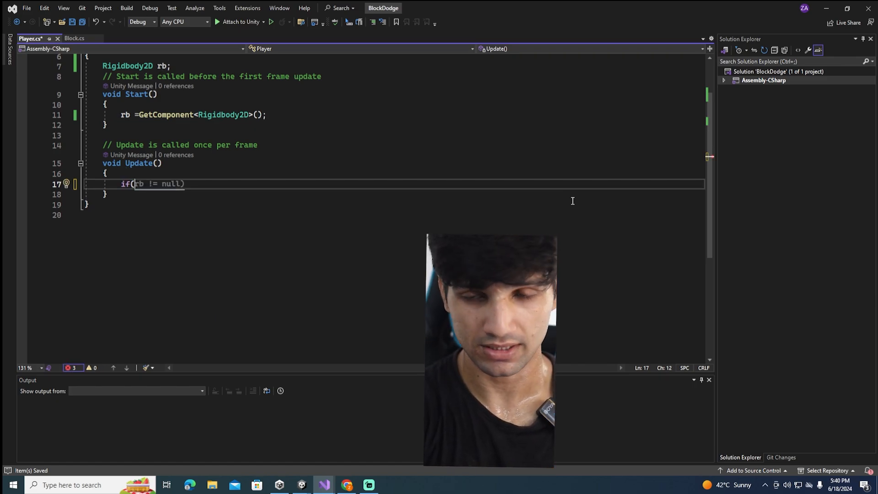
key("BackSpace")
type("(i")
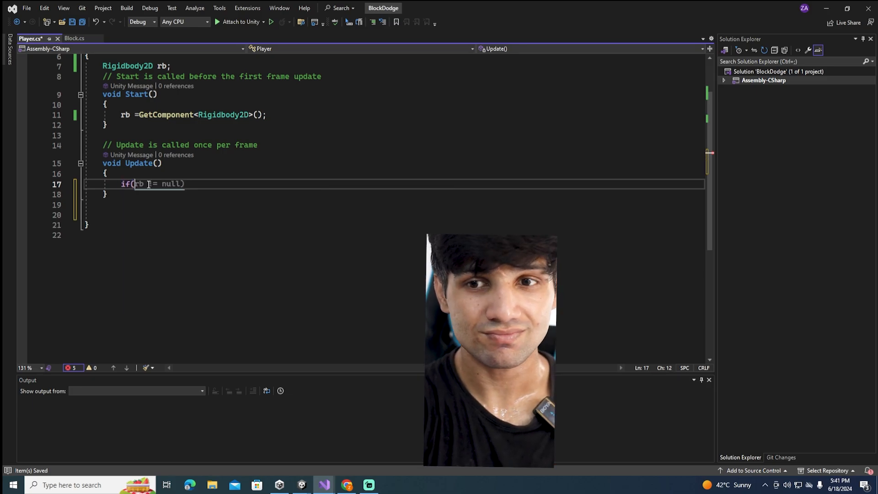
type("nput.Get")
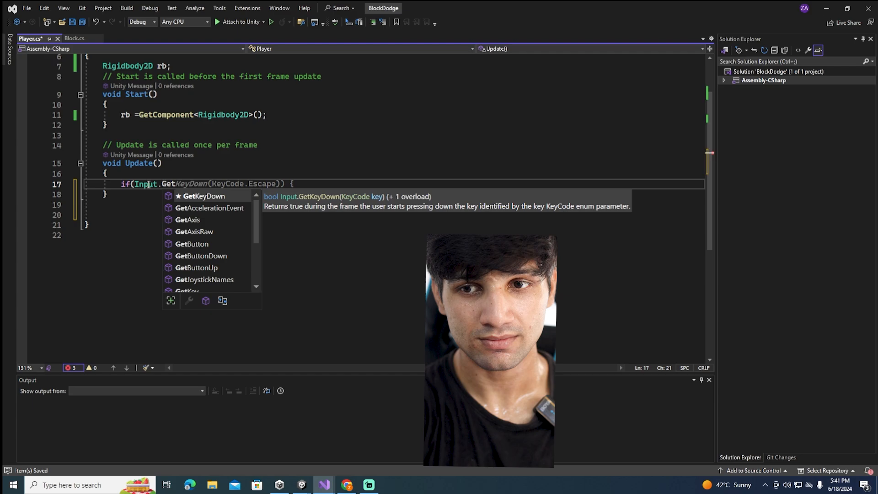
type("MouseButton(")
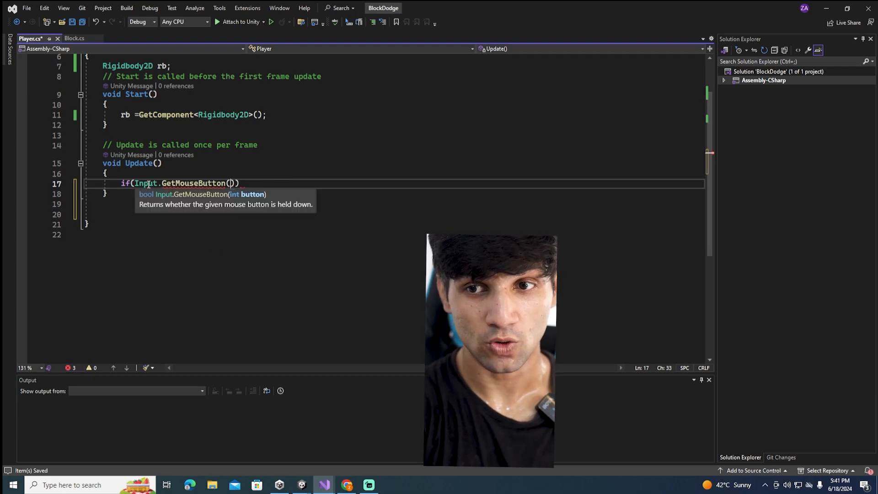
type("0")
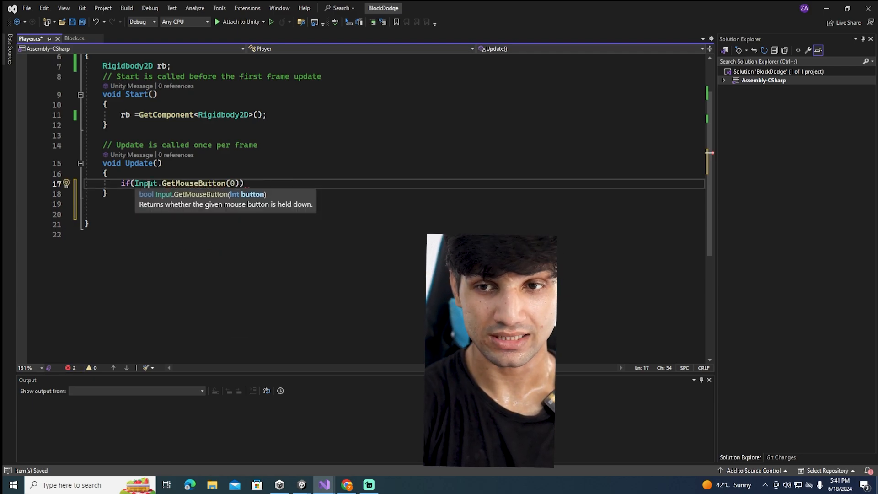
type(")) {")
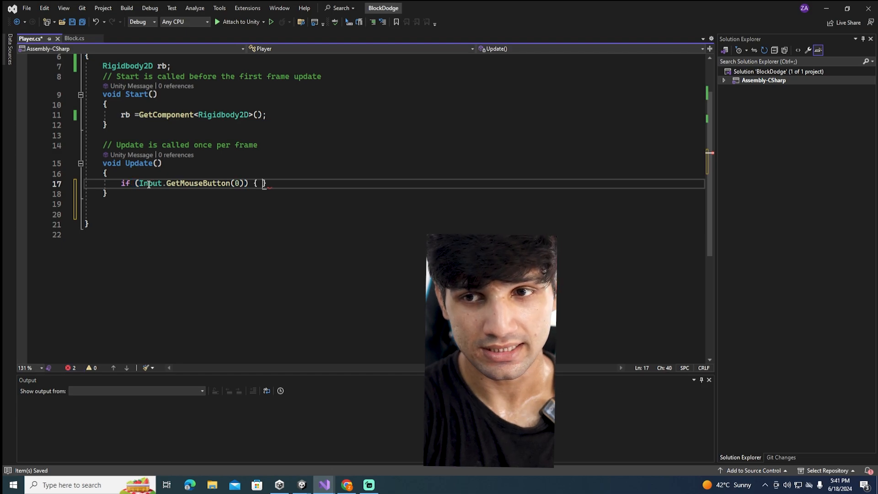
Open the body of the mouse-button if block and begin a Vector3 variable declaration named touchPos
key("Return")
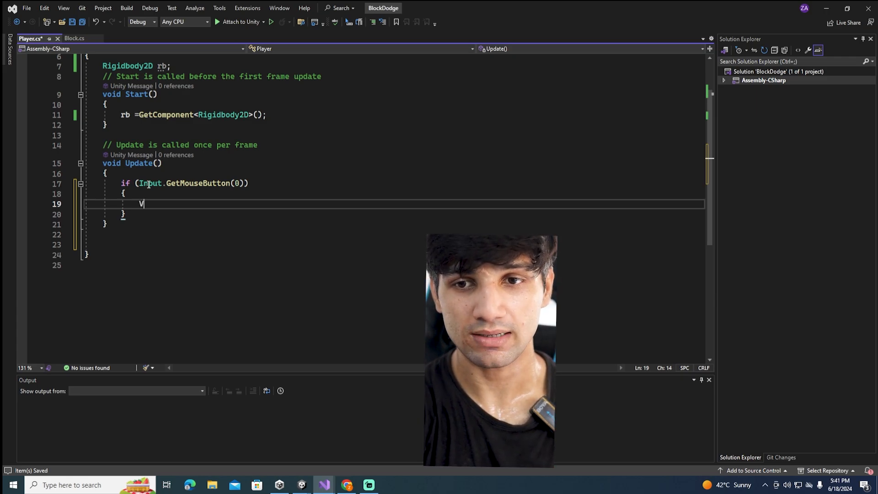
type("ector")
key("BackSpace")
type("3")
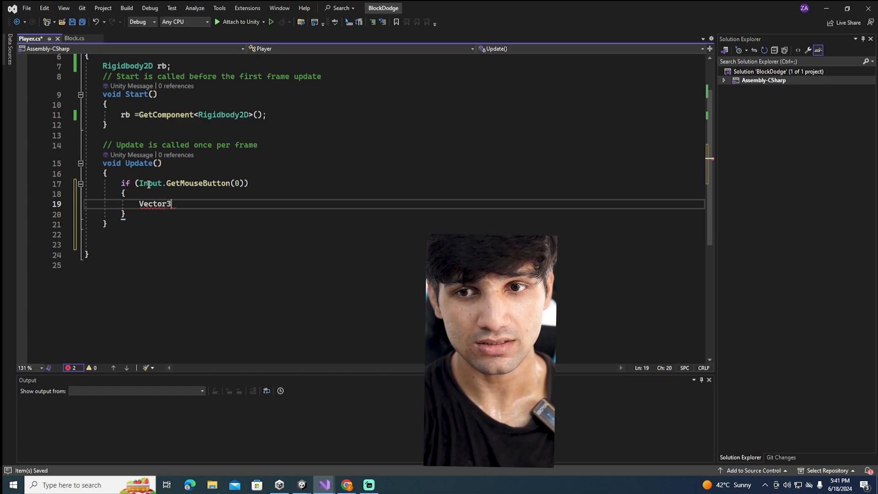
type(" tou")
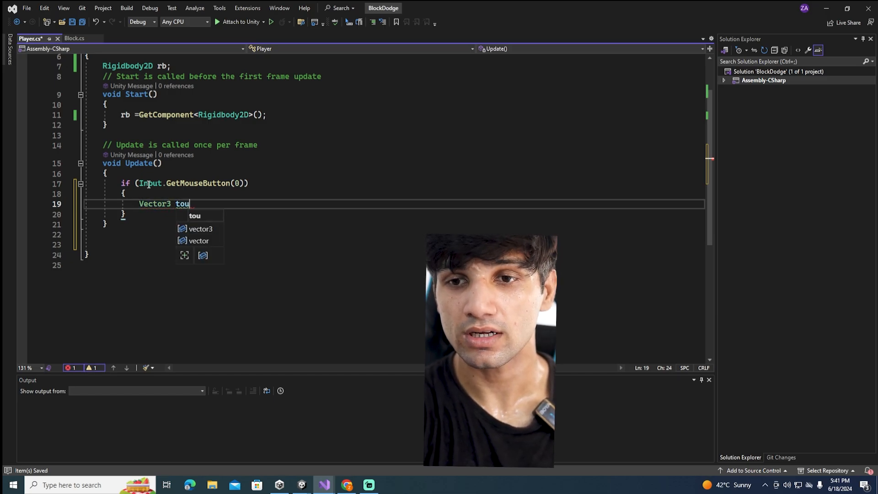
type("chPos=")
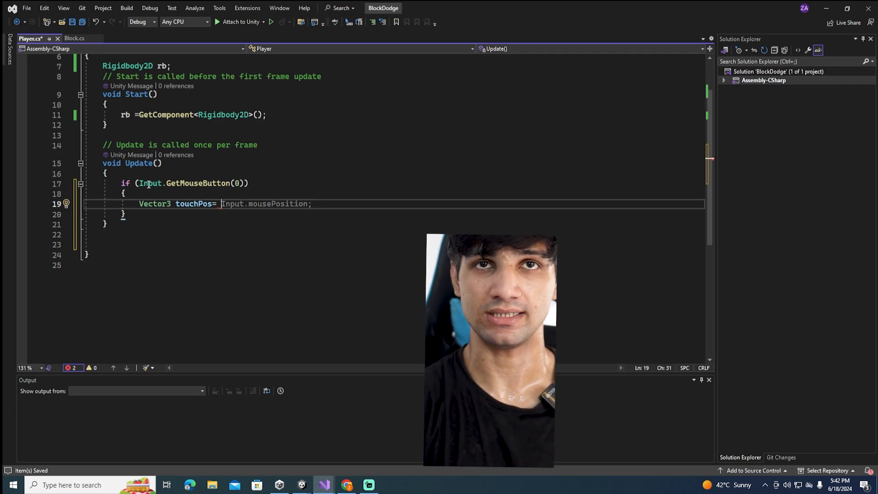
Assign touchPos from the main camera's conversion method, Camera.main.ScreenToWorldPoint
type("Cam")
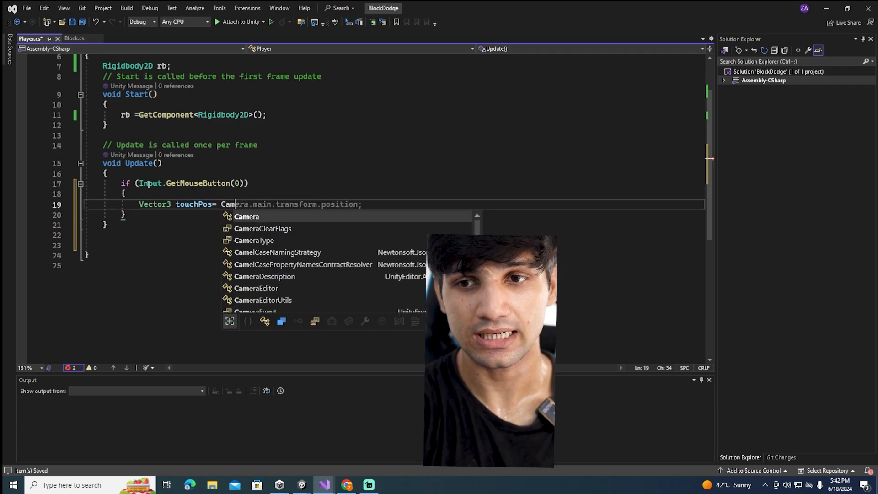
type("era")
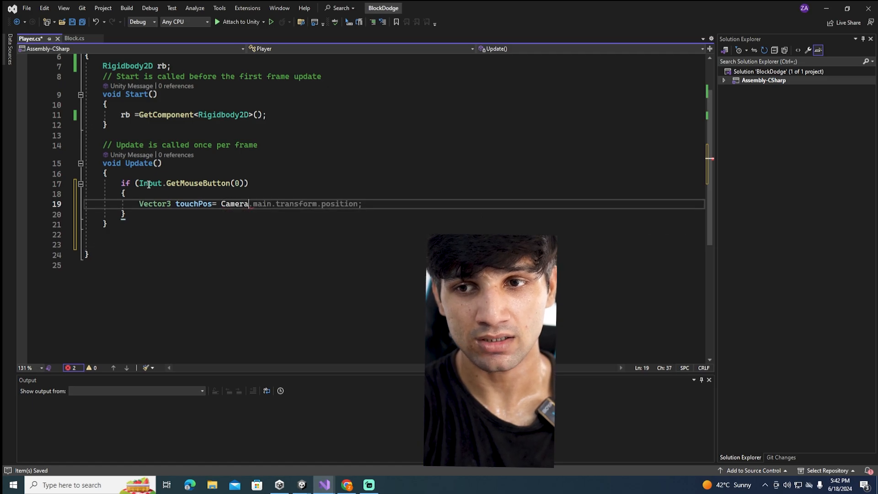
type(".main.")
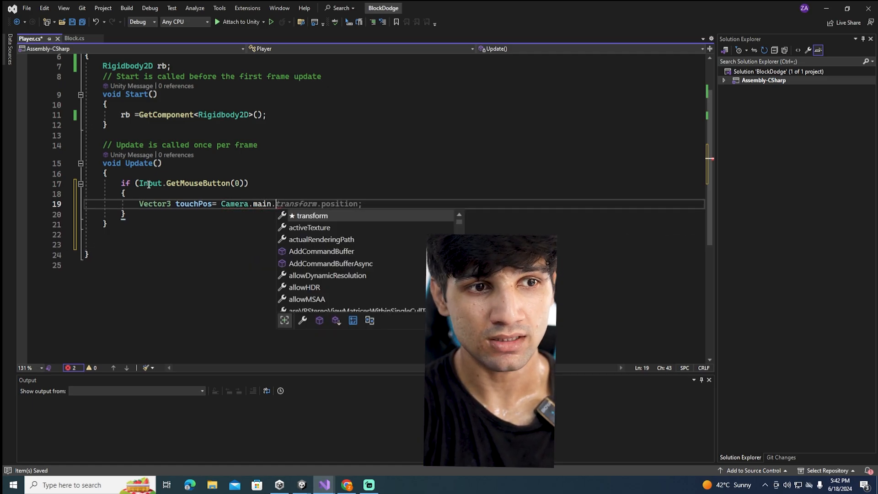
type("Sc")
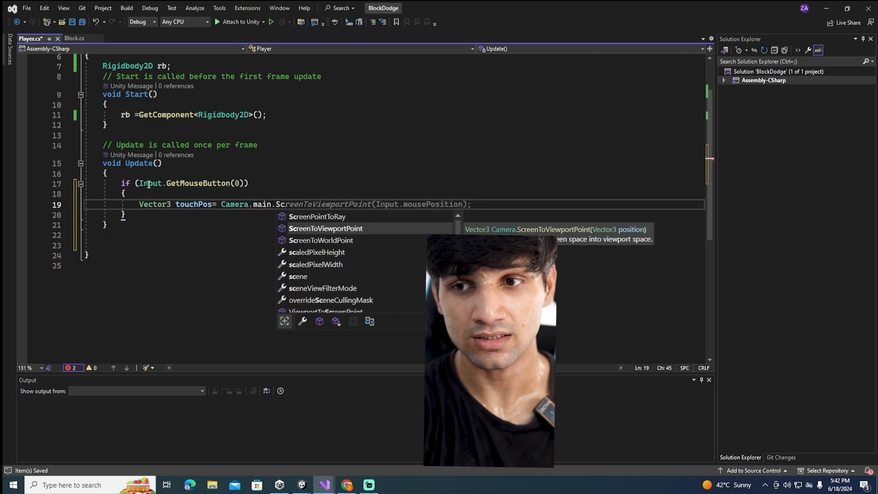
type("reenTo")
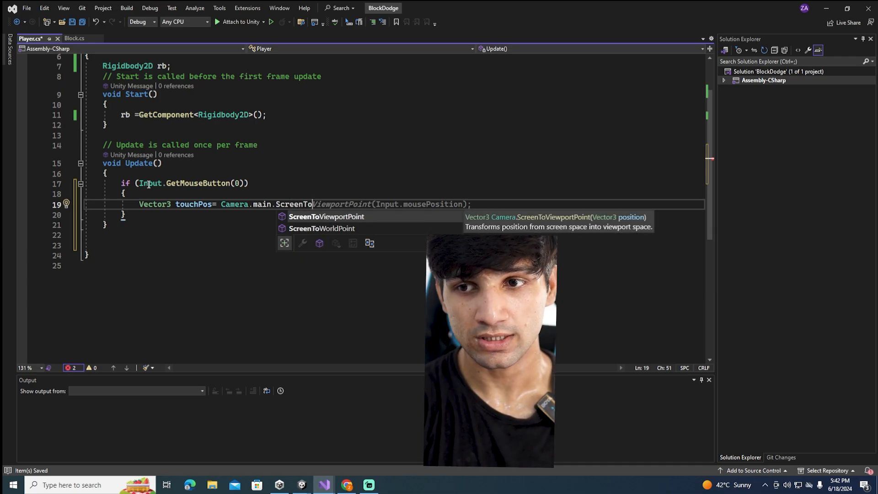
type("W")
key("Tab")
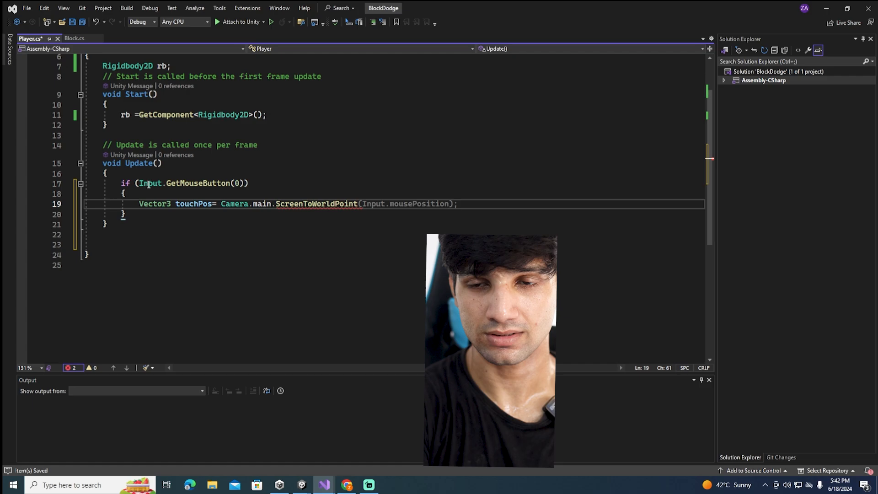
Pass Input.mousePosition as the argument of ScreenToWorldPoint and close the statement with a semicolon
type("*(")
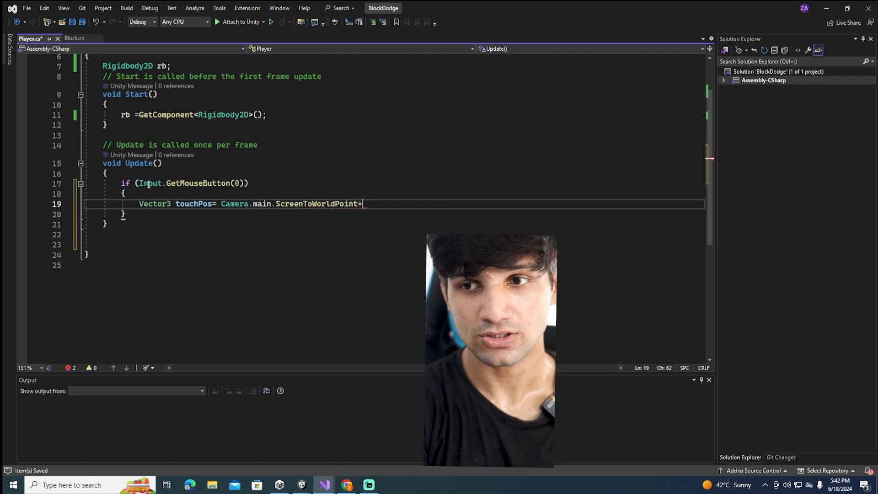
key("BackSpace")
type("(inpo")
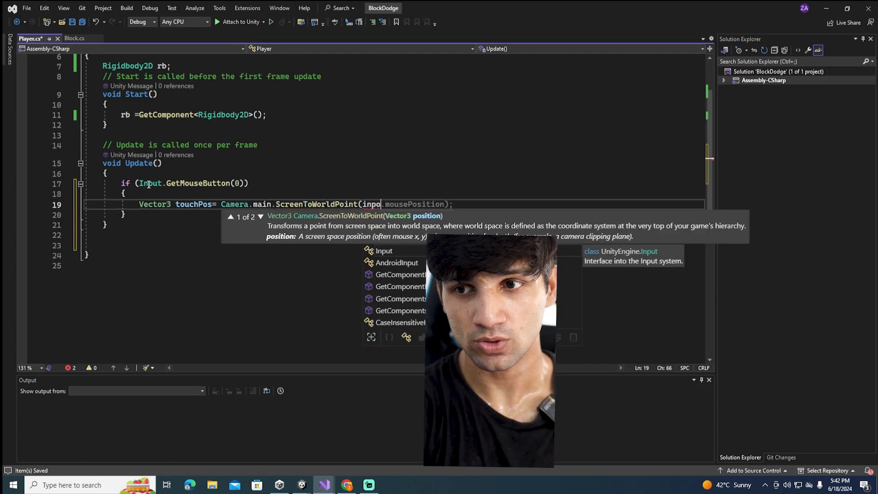
type("t")
key("Return")
type(",")
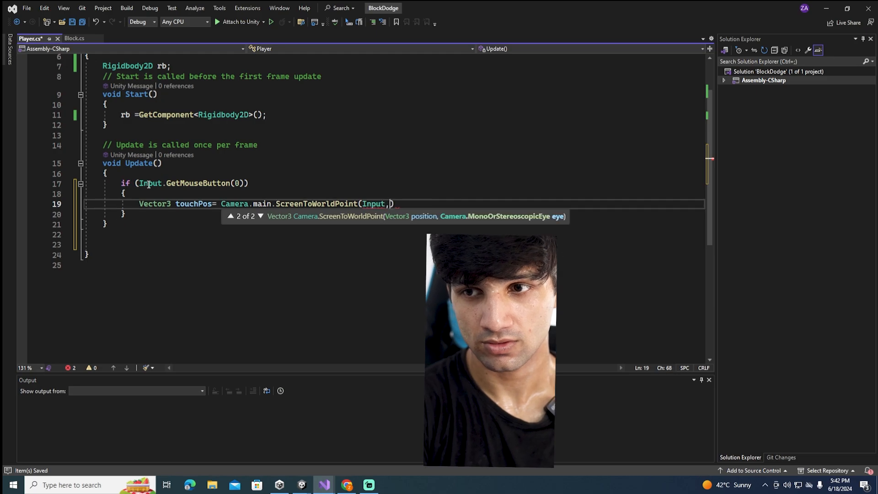
key("BackSpace")
type(".")
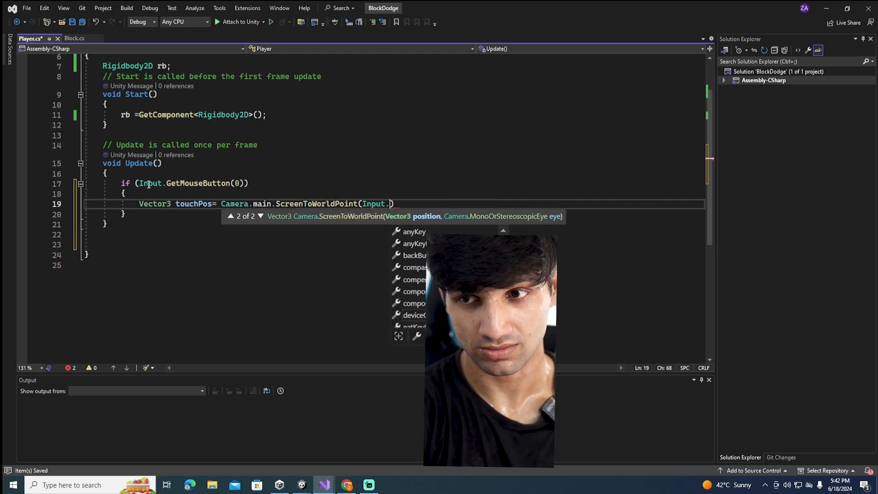
type("mou")
key("Tab")
type(");")
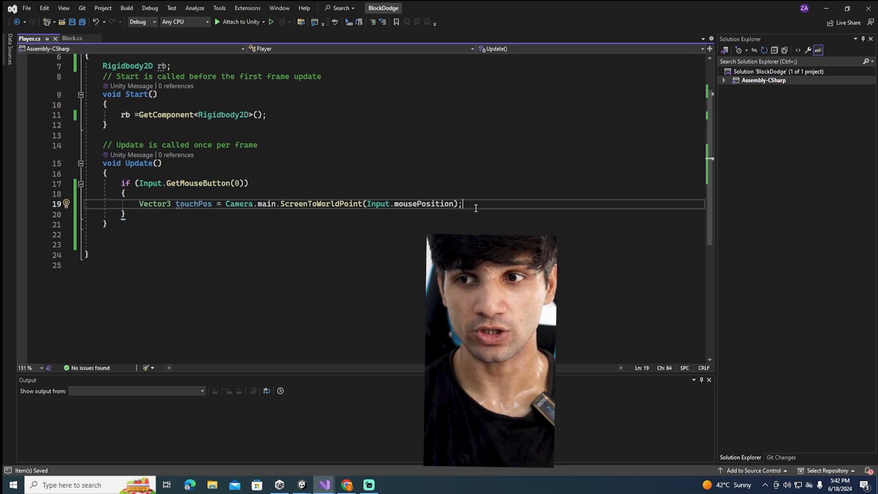
Below the touchPos declaration, add a nested if block with the condition touchPos.x < 0
key("Return")
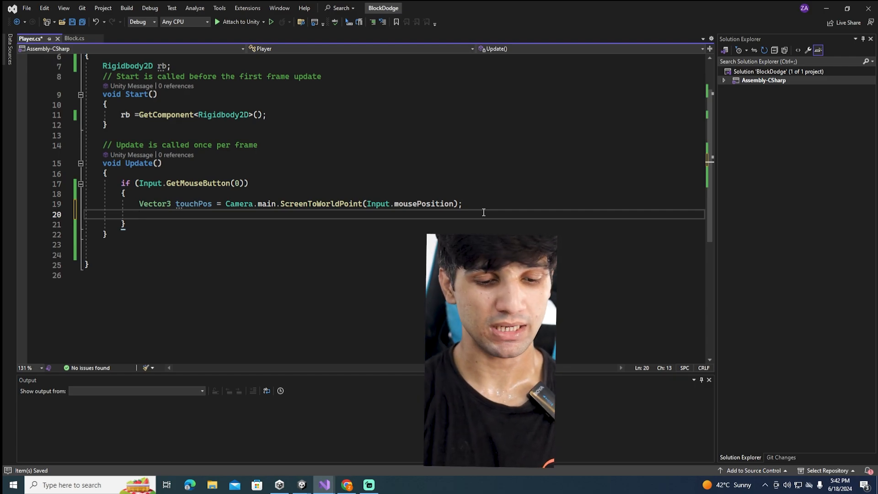
type("if")
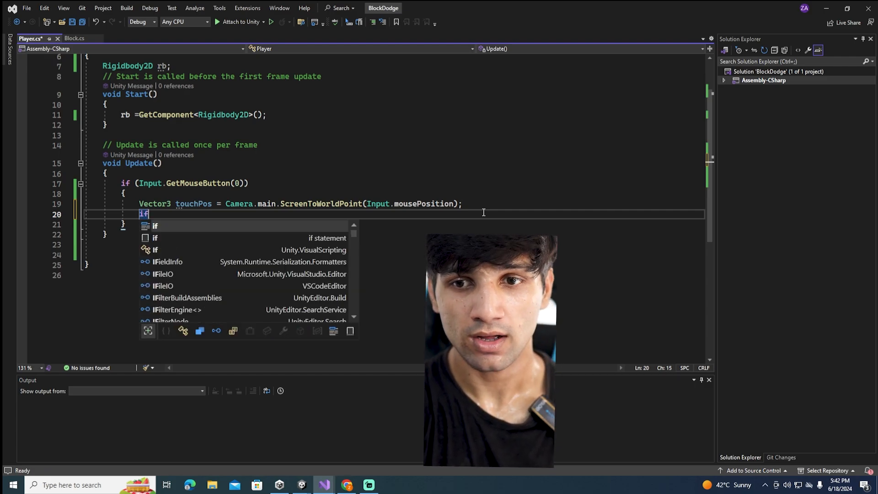
type("(to")
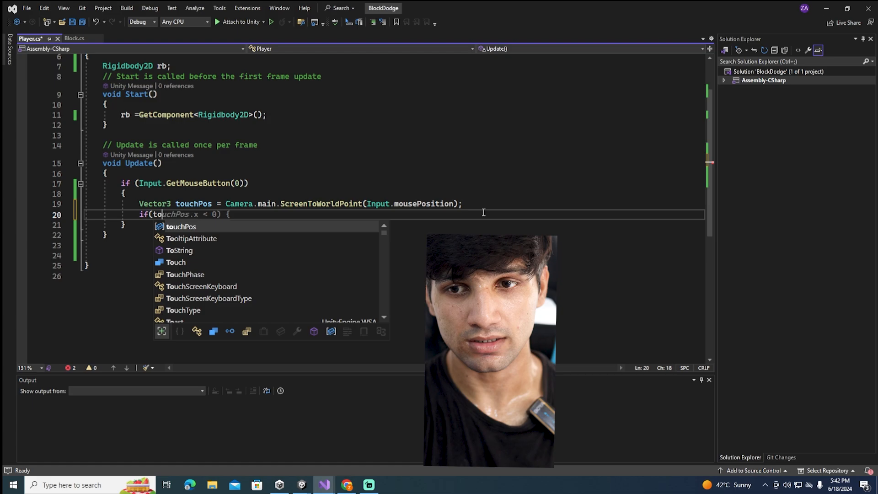
key("Tab")
type(".x ")
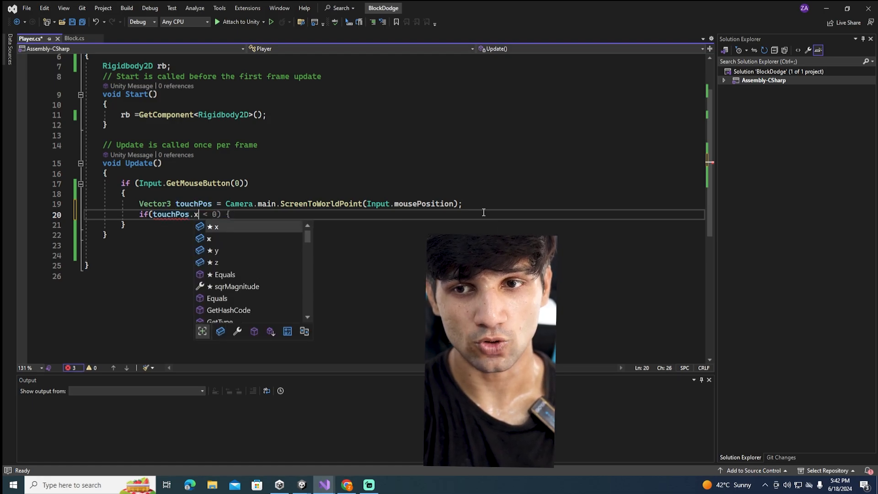
type("<0")
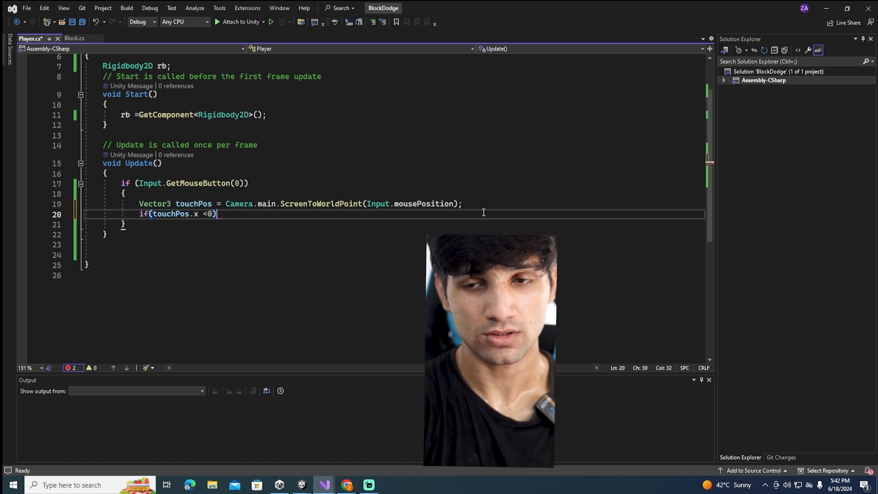
type(") {")
key("Return")
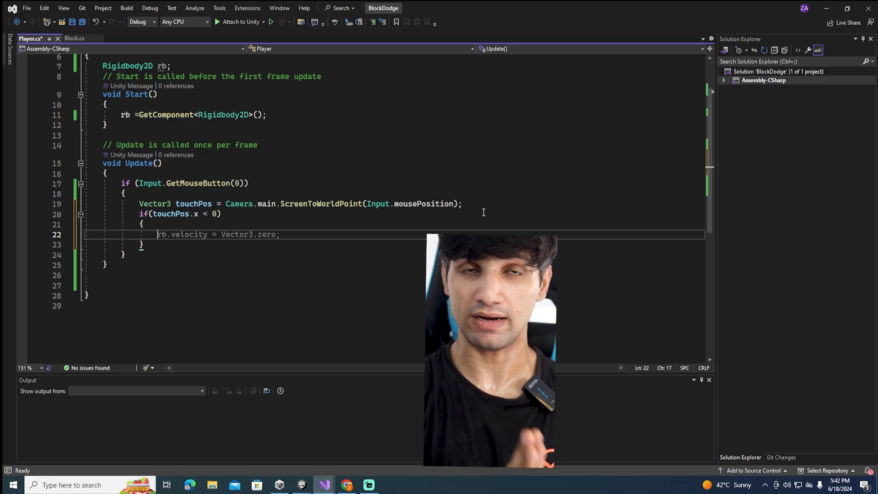
In the touchPos.x < 0 block, add rb.AddForce(Vector2.left * moveSpeed); and save the script
type("rb")
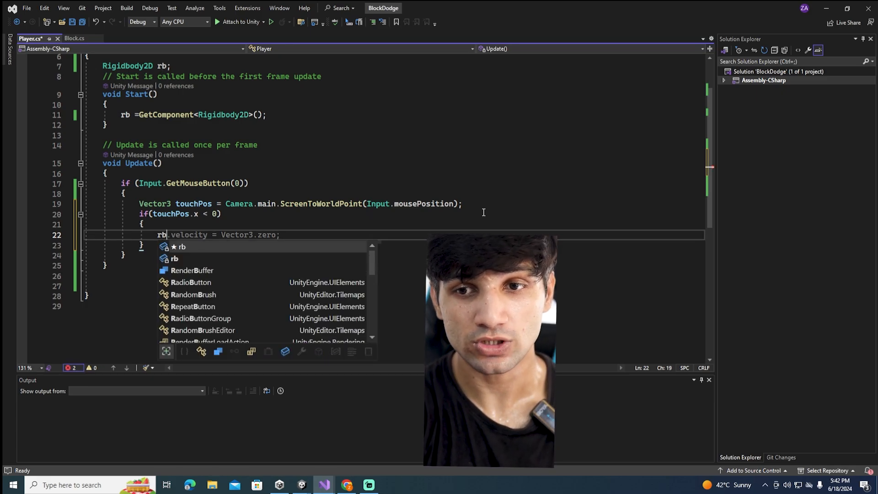
type(".ad")
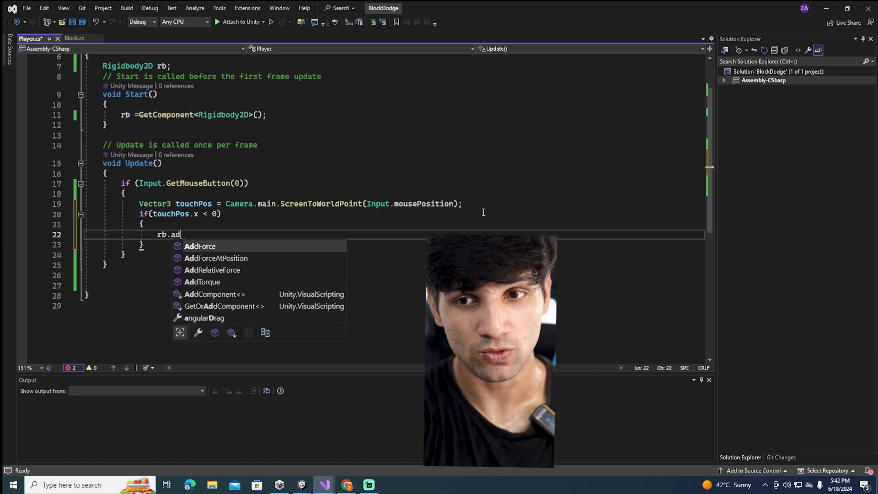
key("Tab")
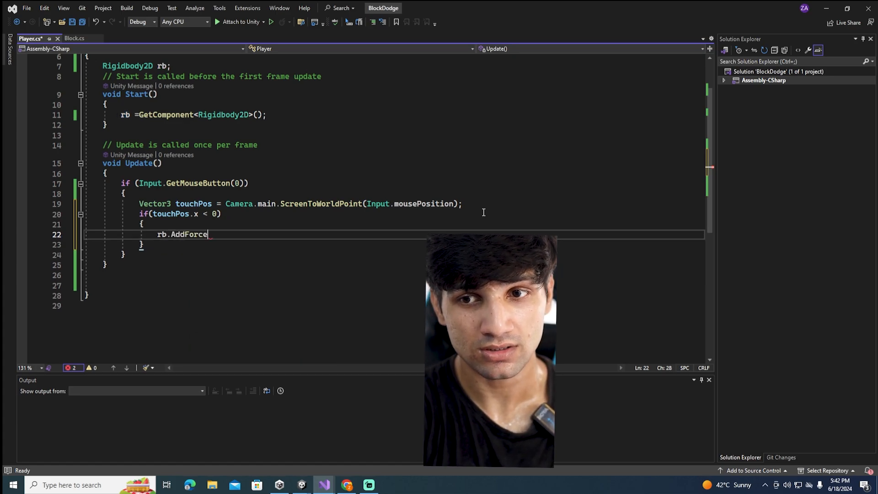
type("(Vector2.left ")
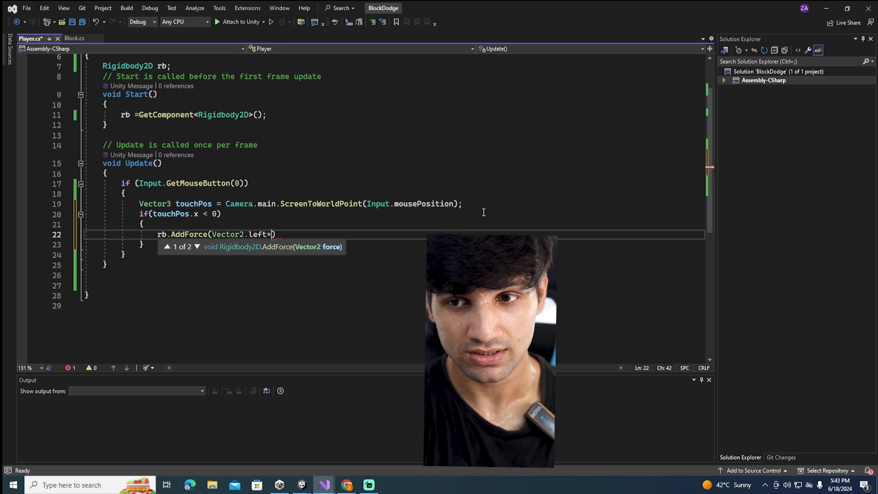
type("* moveSpee")
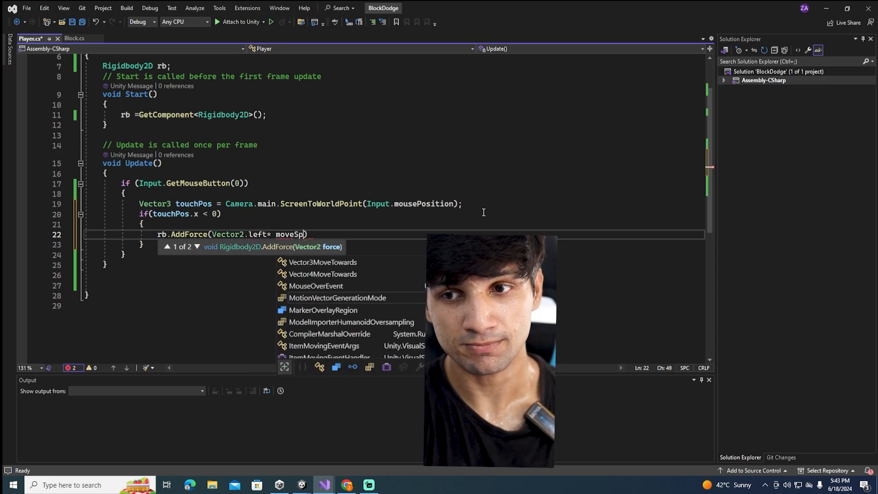
type("d);")
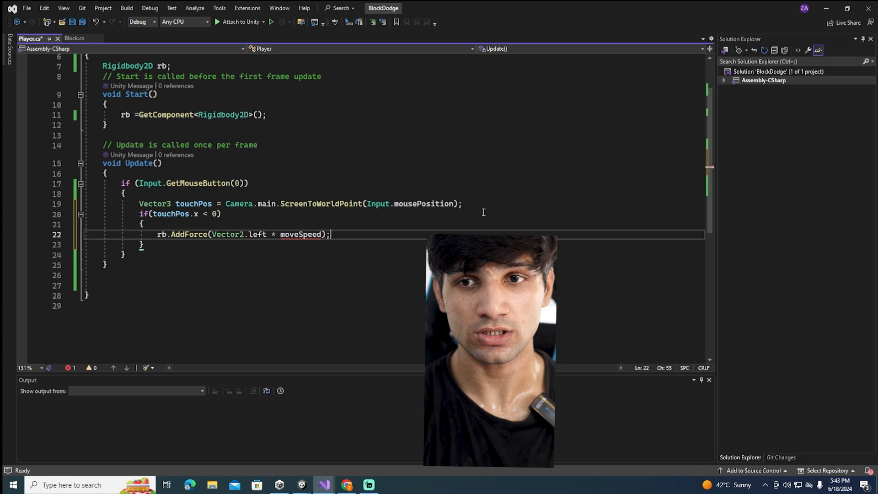
key("ctrl+s")
Declare the field public float moveSpeed; below the Rigidbody2D rb field
scroll(189, 118, "up", 2)
left_click(195, 128)
key("Return")
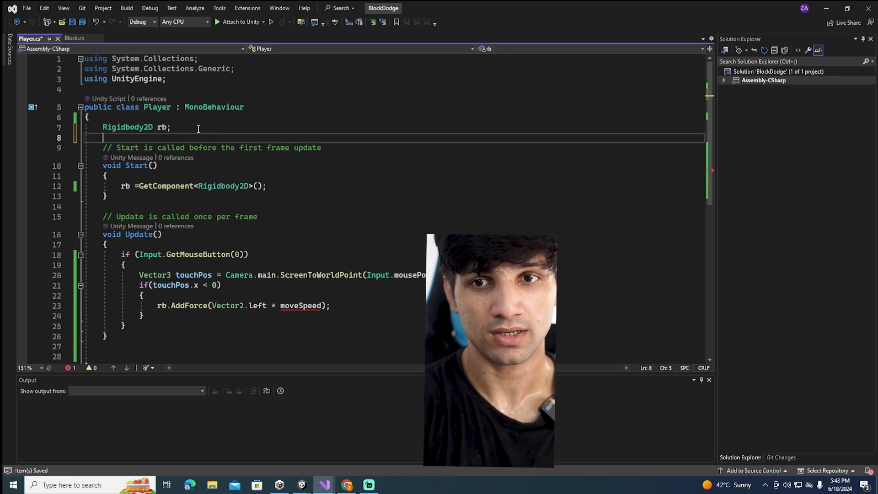
type("i")
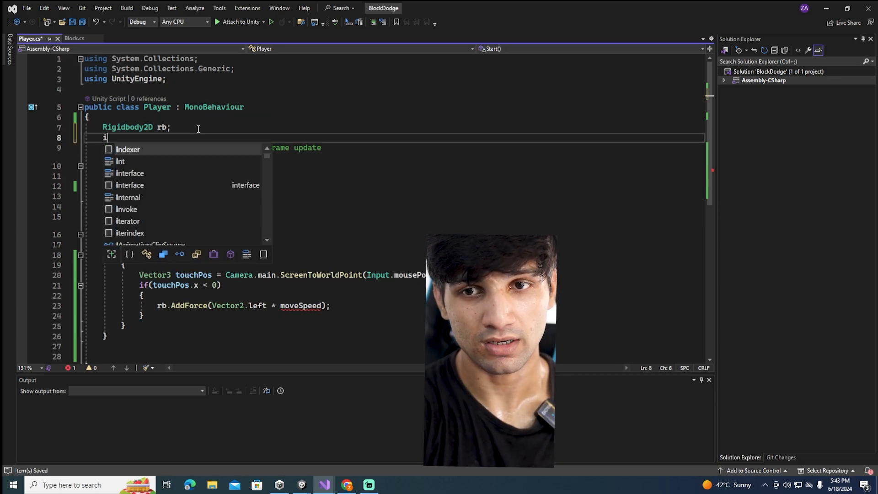
key("BackSpace")
type("f")
key("BackSpace")
type("public'")
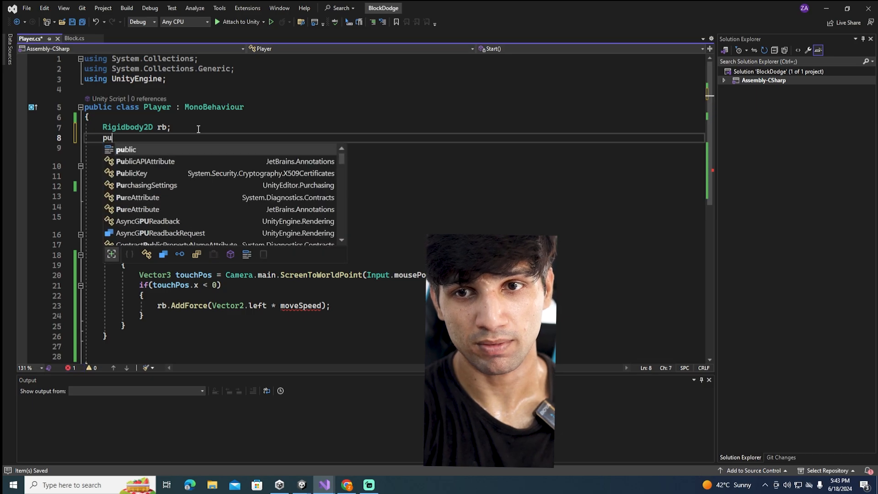
key("Return")
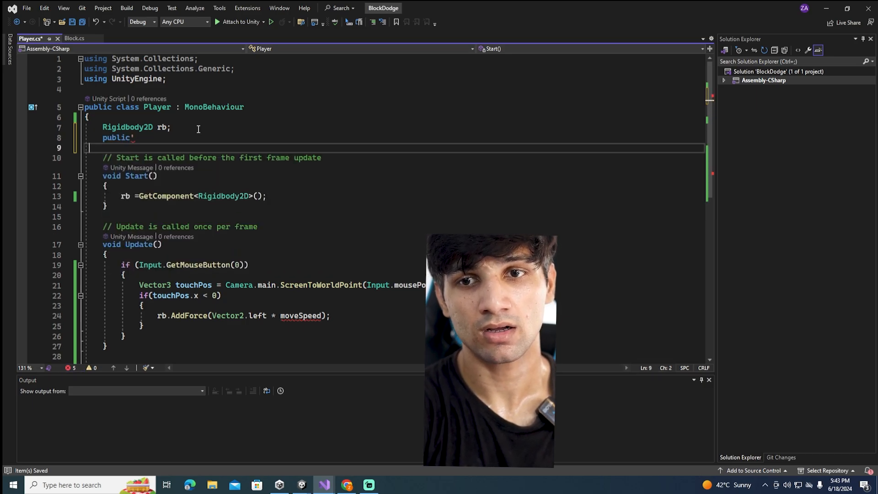
key("BackSpace")
key("BackSpace")
type("float moveSP")
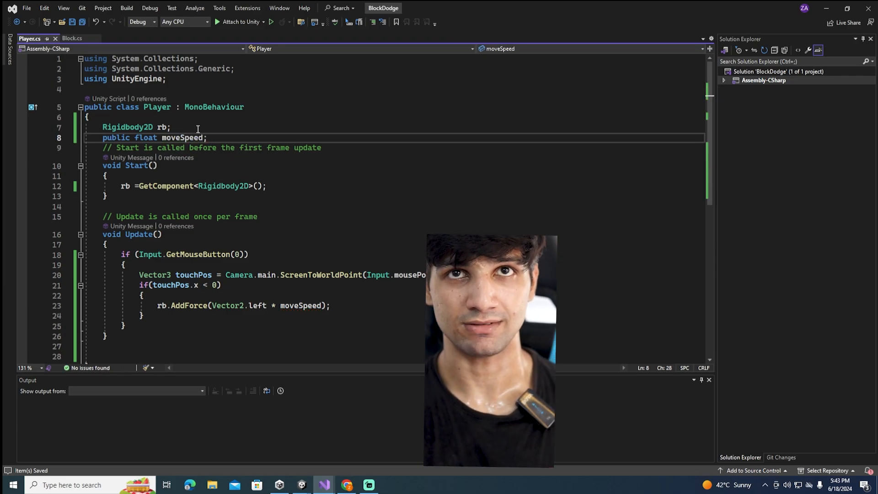
Add an empty else block after the touchPos.x < 0 block in Update()
scroll(227, 158, "down", 3)
left_click(335, 219)
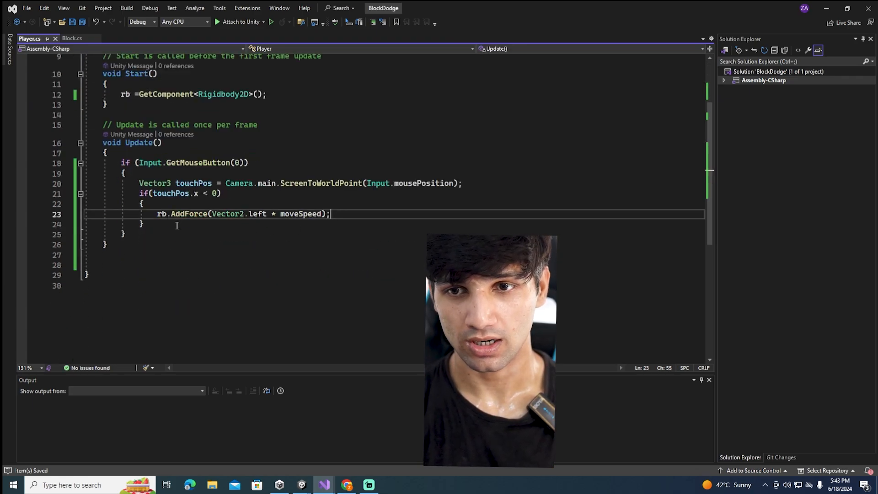
left_click(177, 226)
key("Return")
type("else {")
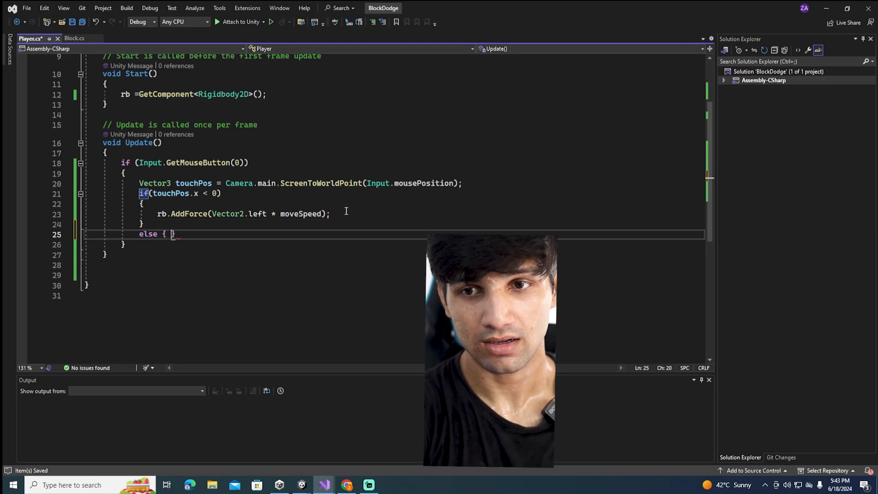
key("Return")
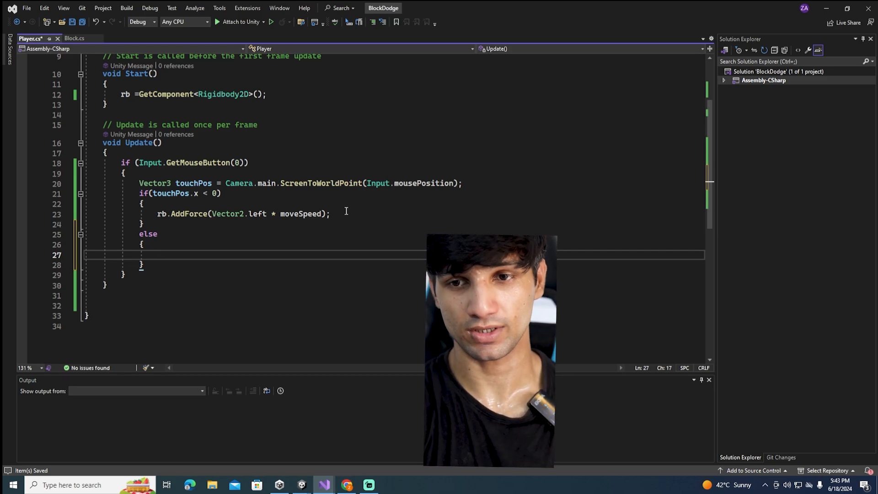
In the else block of the touchPos.x < 0 check, add rb.AddForce(Vector2.right * moveSpeed); and save the script
type("r")
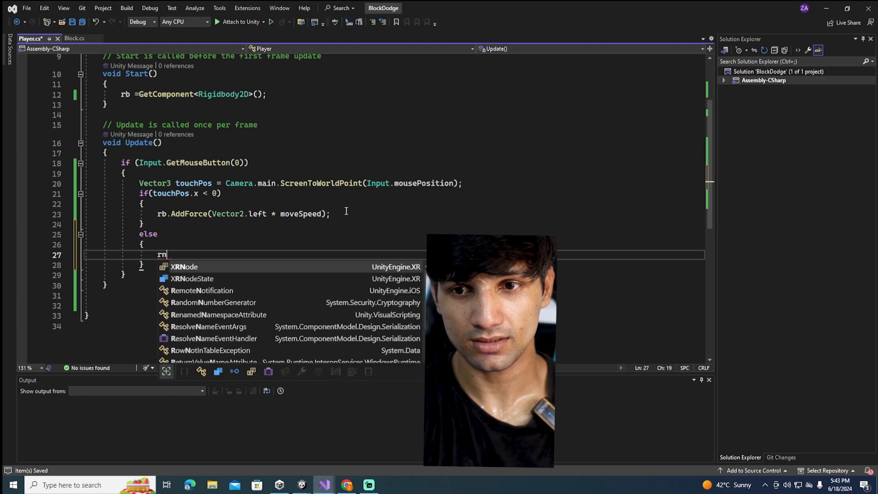
type("b.add")
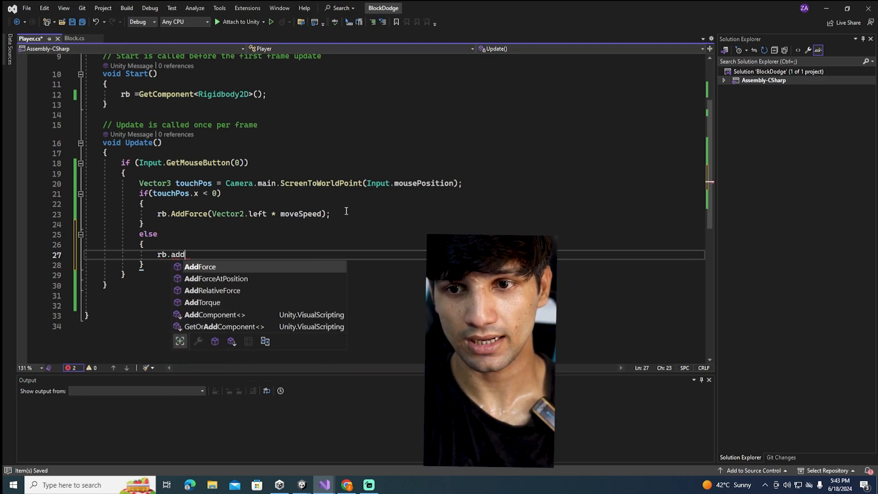
type("(Vector2.ri")
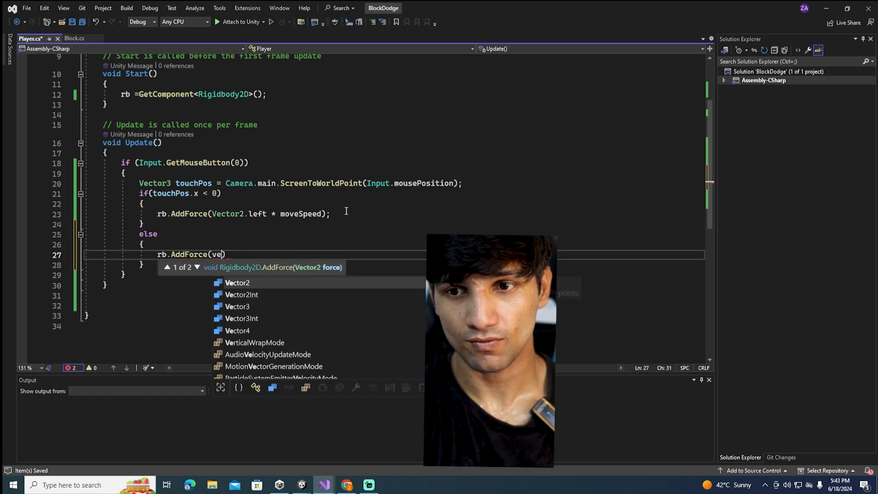
type("ght")
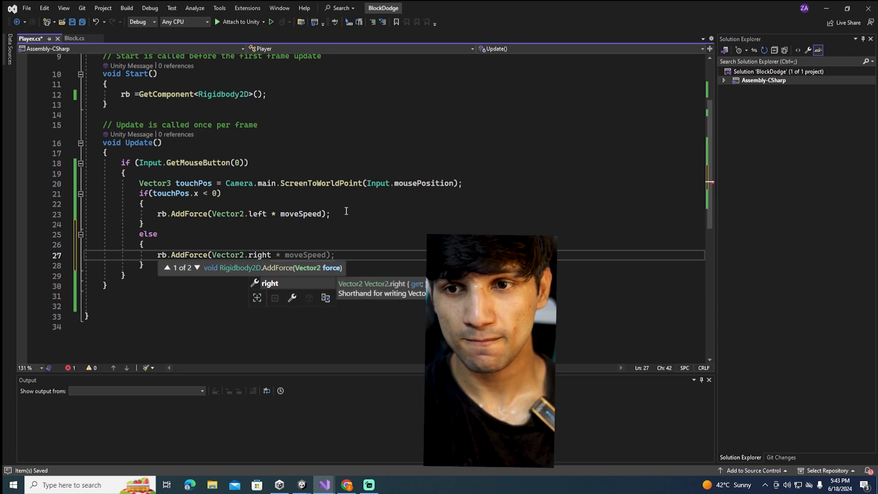
key("Escape")
type("*")
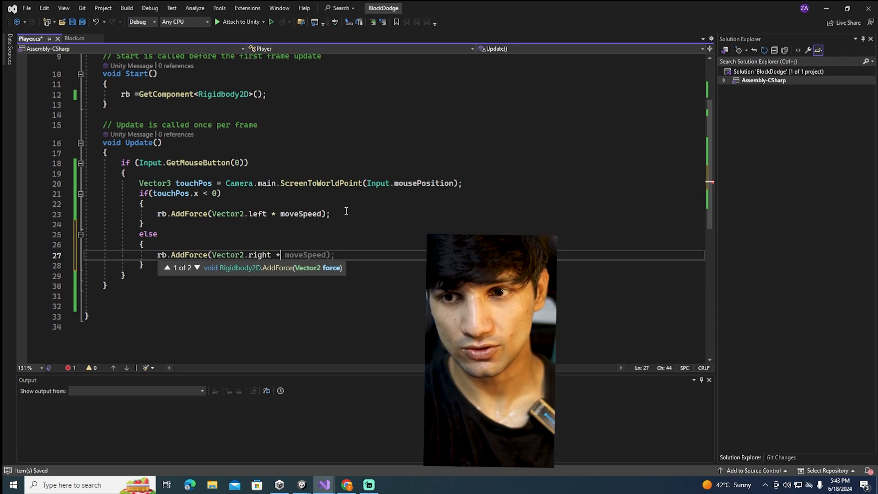
type(" moveSpeed);")
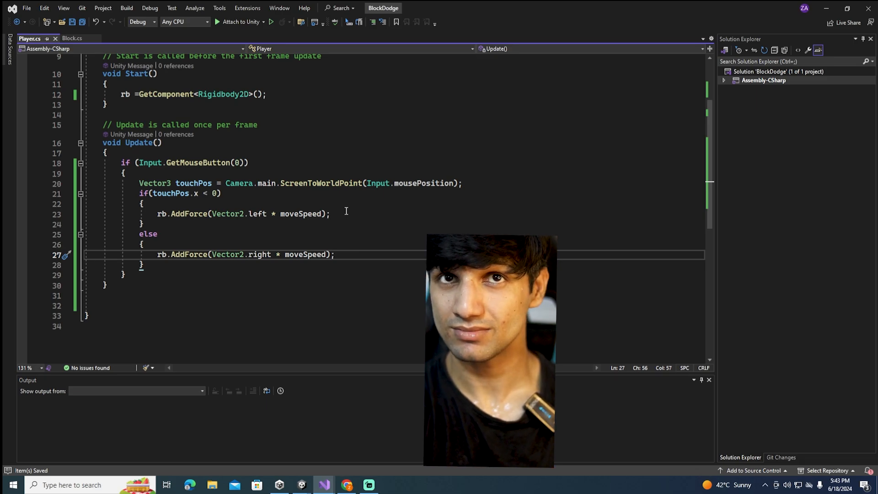
Add an empty else block after the Input.GetMouseButton(0) if block in Update()
key("Down")
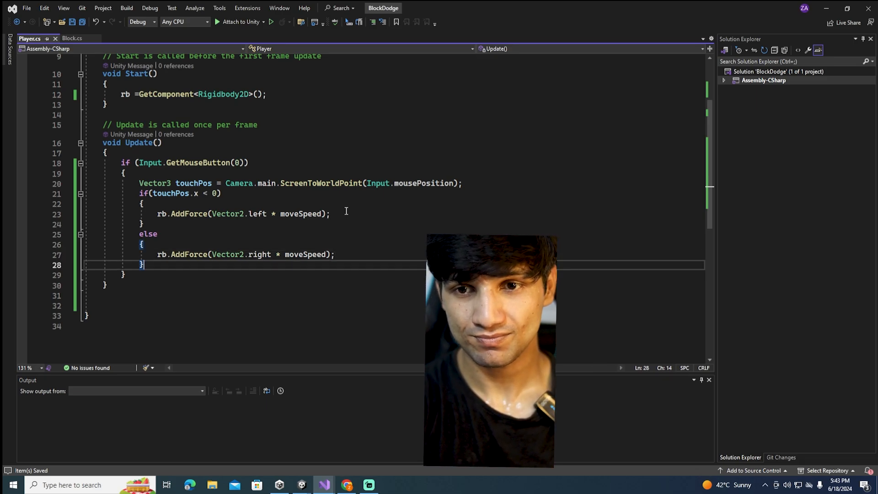
key("Down")
key("Return")
type("e")
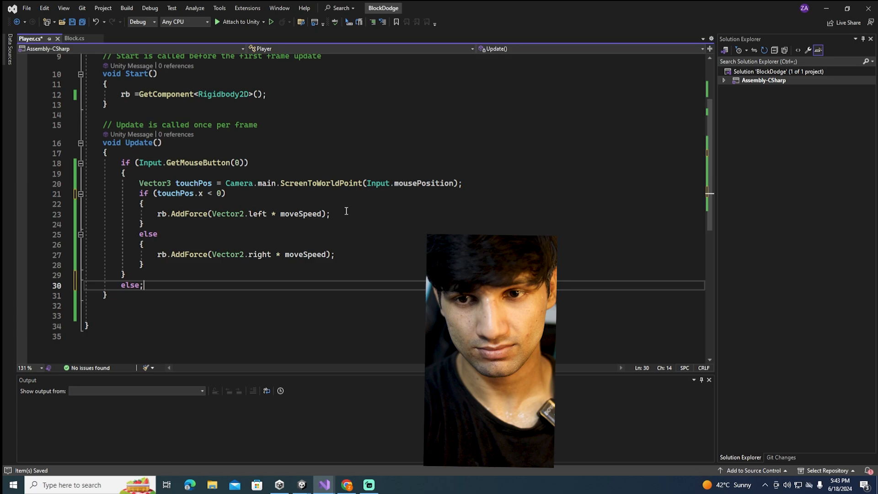
type("lse")
key("Return")
type("{")
key("Return")
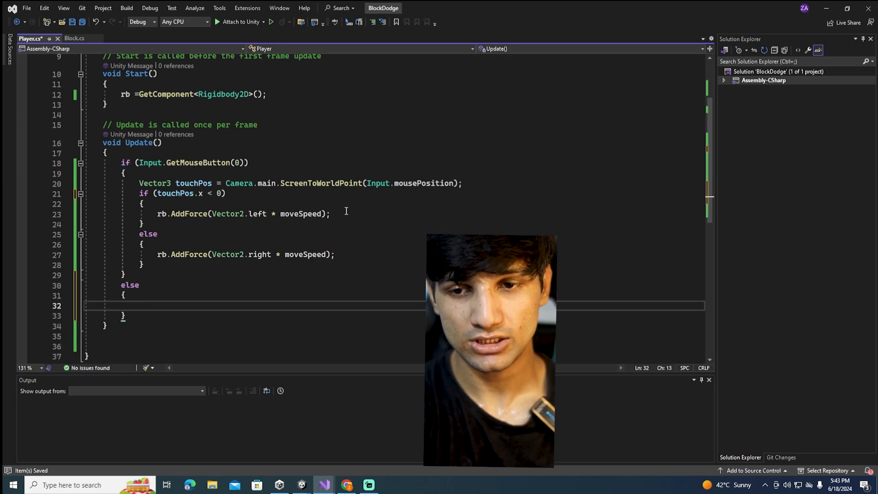
In the outer else block, add rb.velocity = Vector2.zero; and save the Player script
type("rb.velocity ")
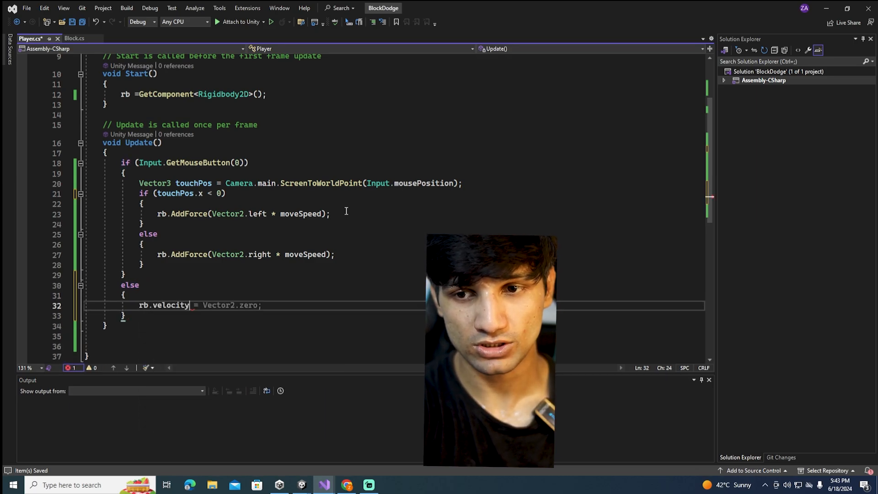
type("= Vector2.zer")
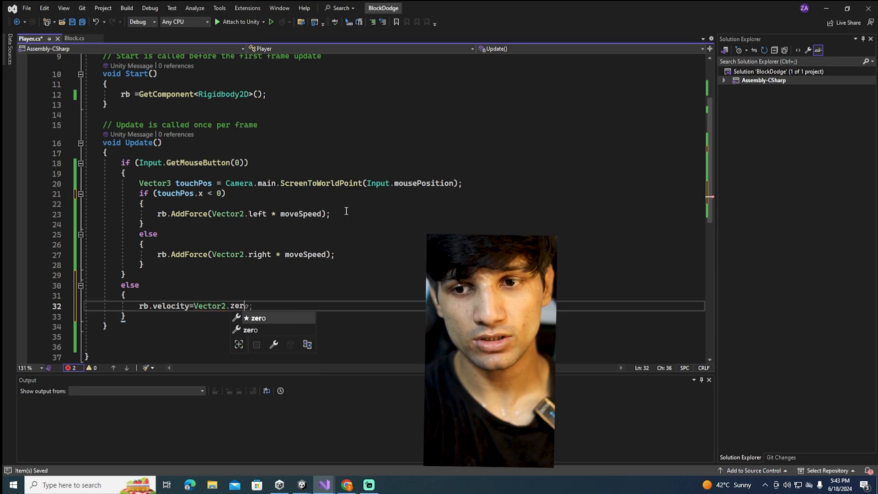
type("o;")
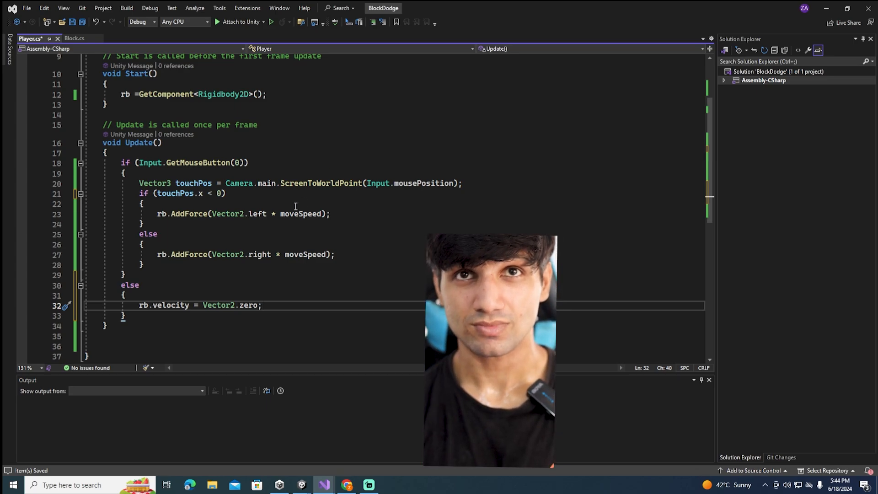
scroll(117, 171, "down", 3)
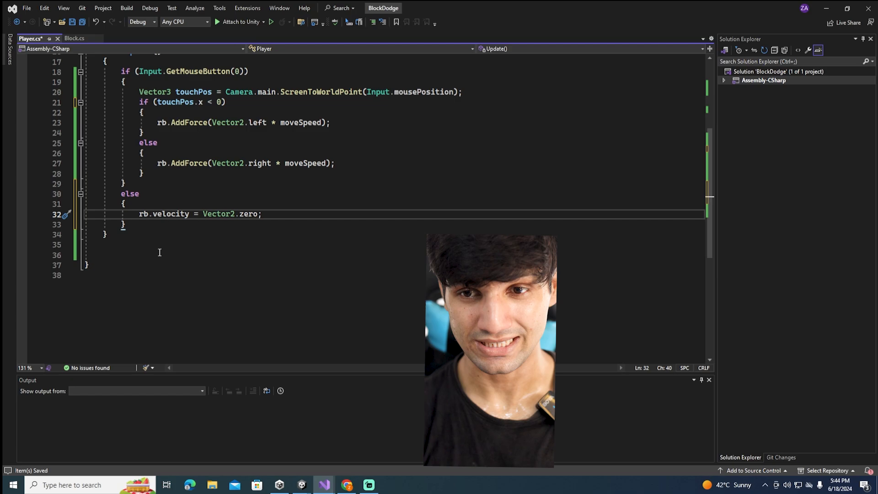
left_click(190, 255)
key("ctrl+s")
Switch to Unity and set the Player object's Move Speed to 10 in its Player script component
scroll(190, 255, "up", 2, "ctrl")
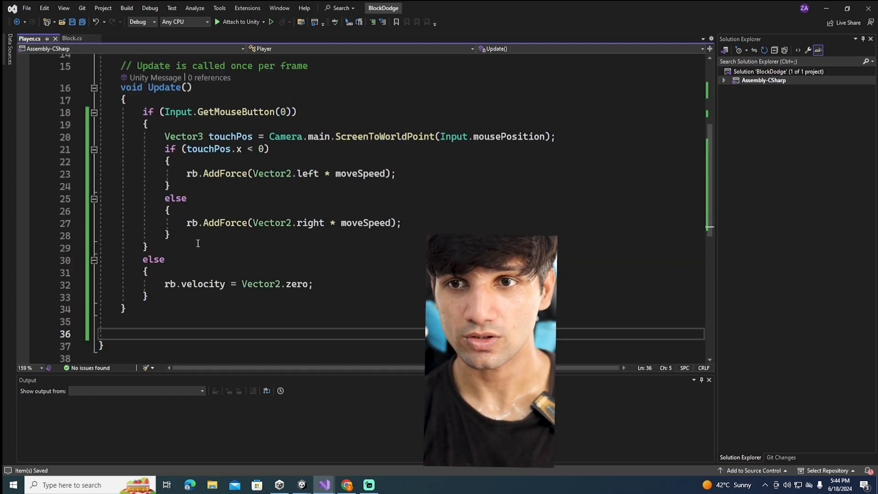
left_click(826, 8)
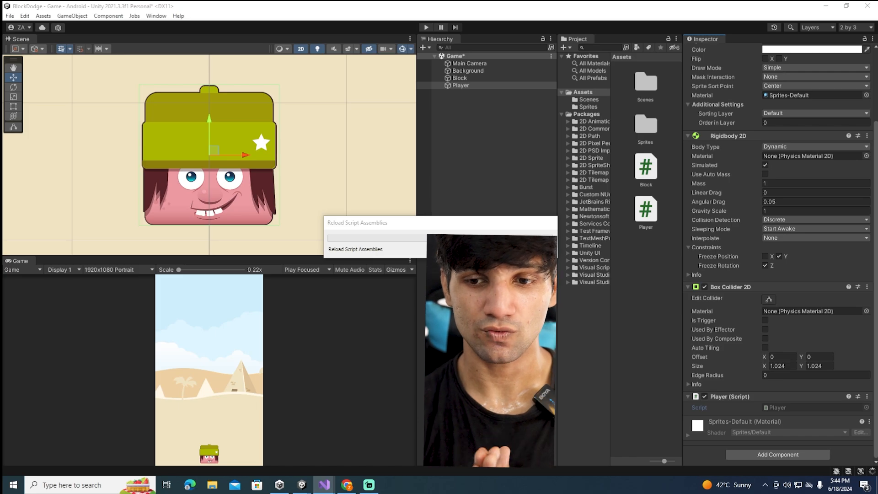
left_click(467, 70)
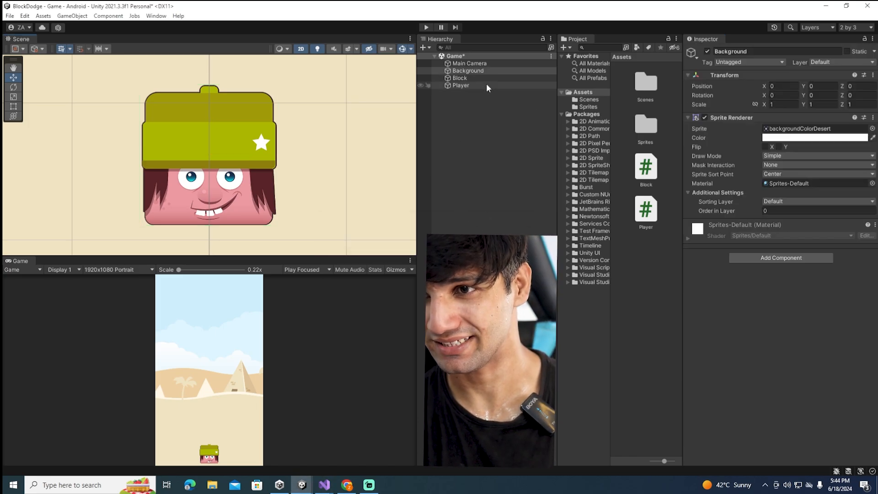
left_click(472, 79)
left_click(470, 85)
scroll(715, 254, "down", 5)
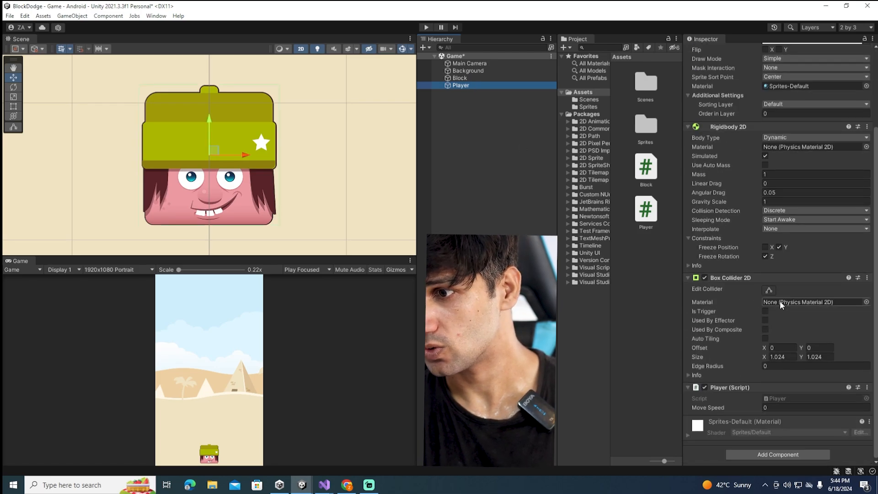
left_click(774, 407)
type("10")
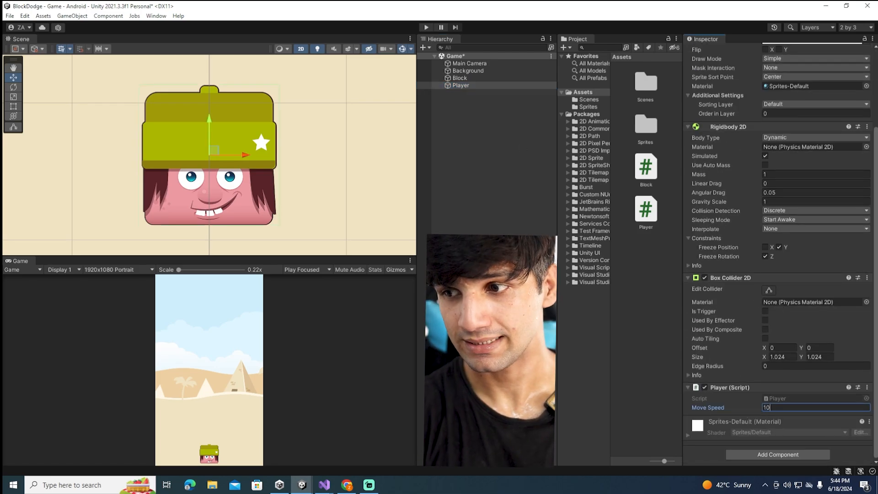
Play-test the game by touching both sides of the game view to move the Player left and right, and stop play mode
left_click(426, 27)
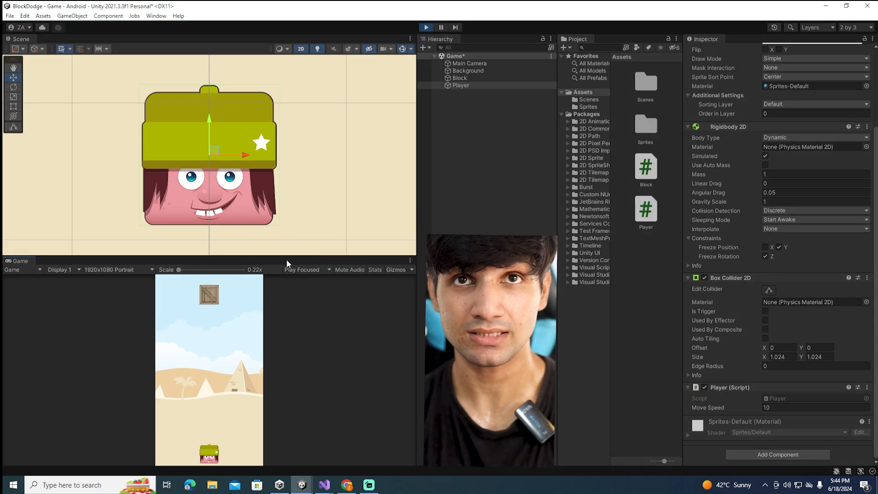
left_click(250, 426)
left_click(244, 433)
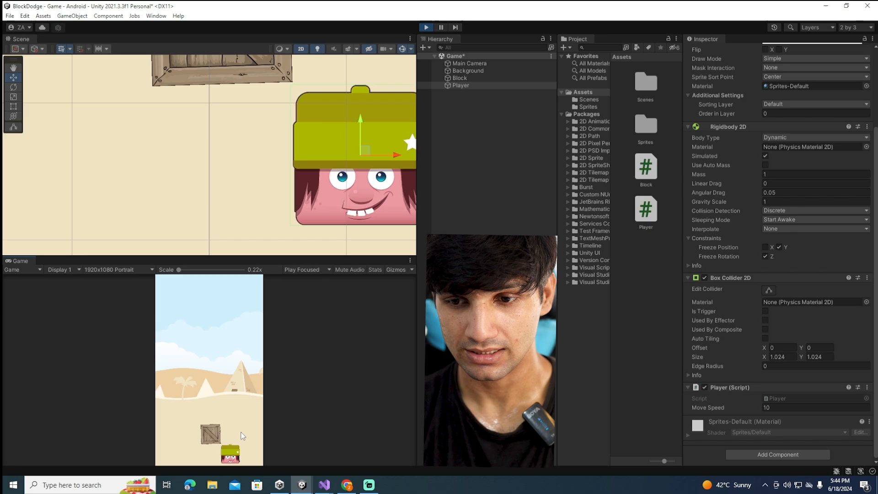
left_click(168, 432)
left_click(169, 433)
left_click(225, 434)
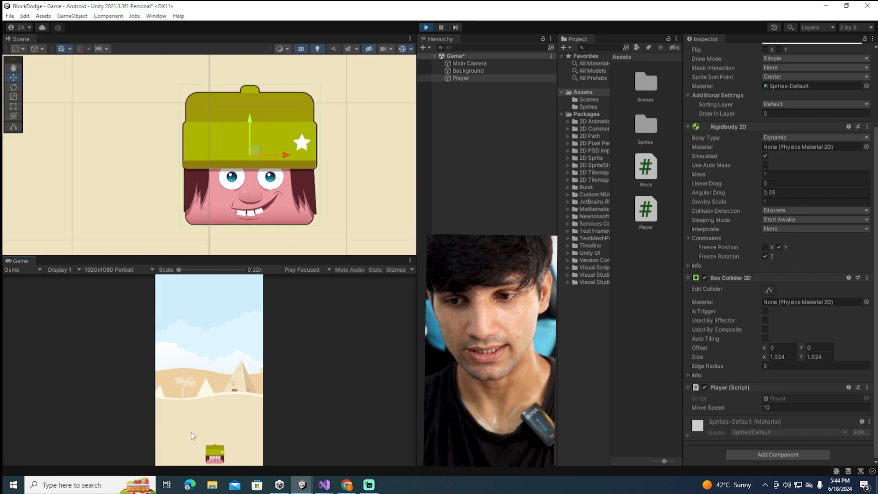
left_click(192, 434)
left_click(229, 433)
left_click(188, 433)
left_click(221, 431)
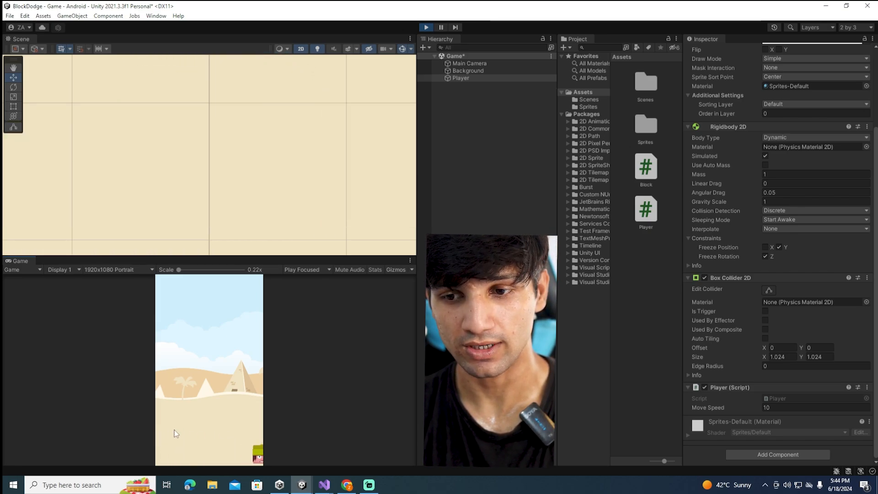
left_click(177, 431)
left_click(228, 409)
scroll(238, 180, "down", 15)
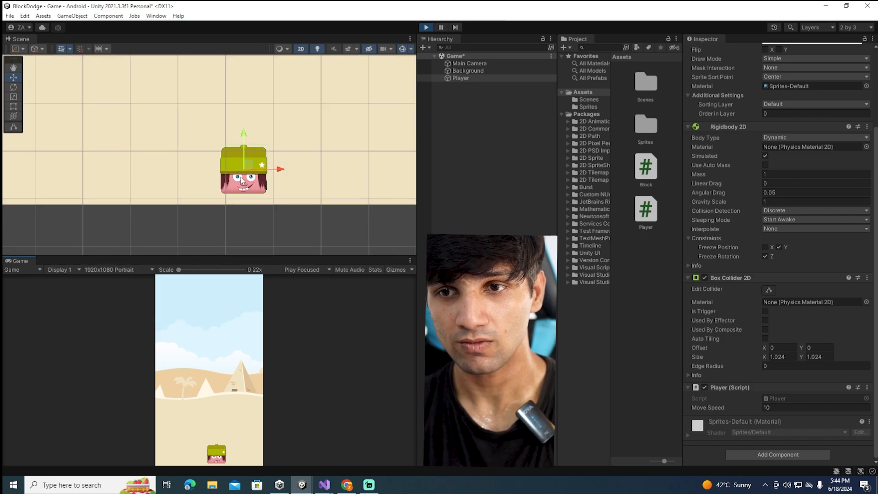
left_click(233, 438)
left_click(191, 432)
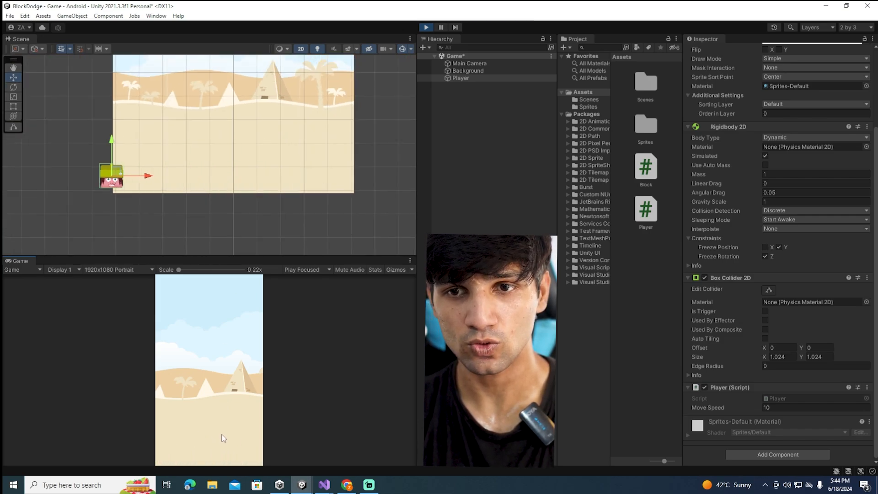
left_click(223, 435)
left_click(191, 432)
left_click(232, 427)
left_click(202, 428)
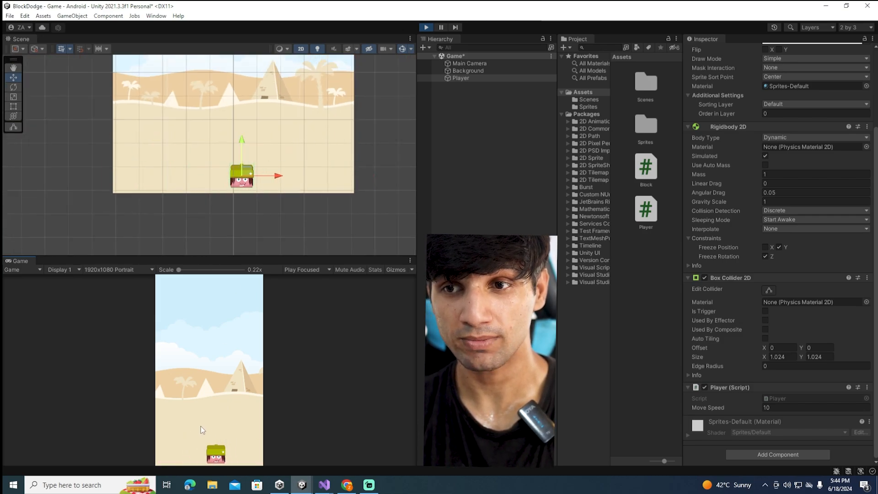
left_click(427, 28)
Create an empty GameObject in the scene hierarchy
right_click(478, 125)
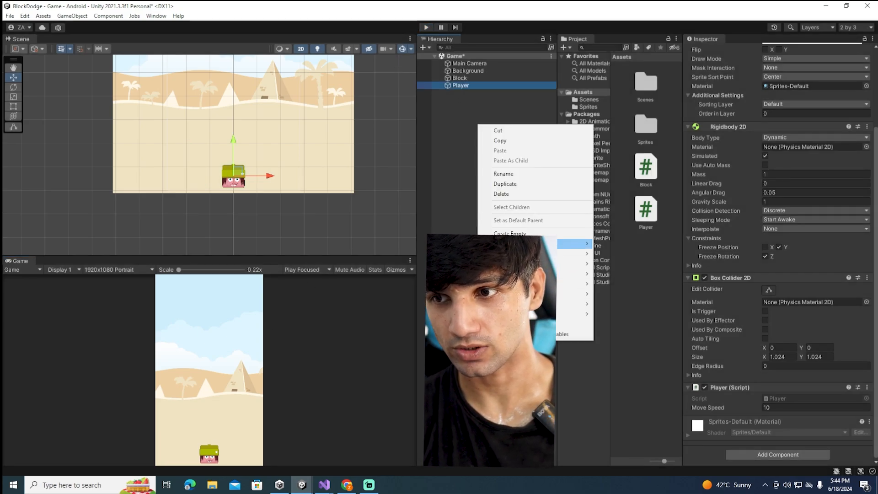
left_click(507, 233)
scroll(227, 163, "up", 2)
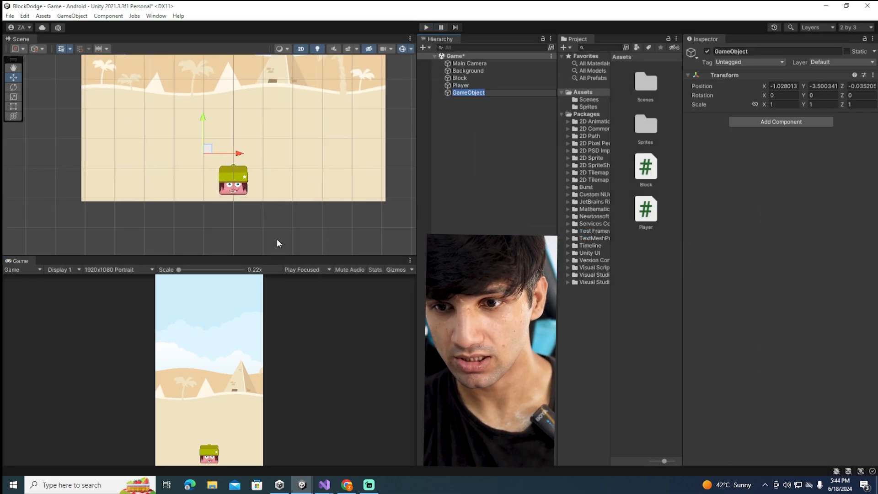
scroll(227, 216, "up", 2)
Move the empty GameObject to the left of the Player near the ground, at about X -2.831, Y -4.805
left_click(479, 71)
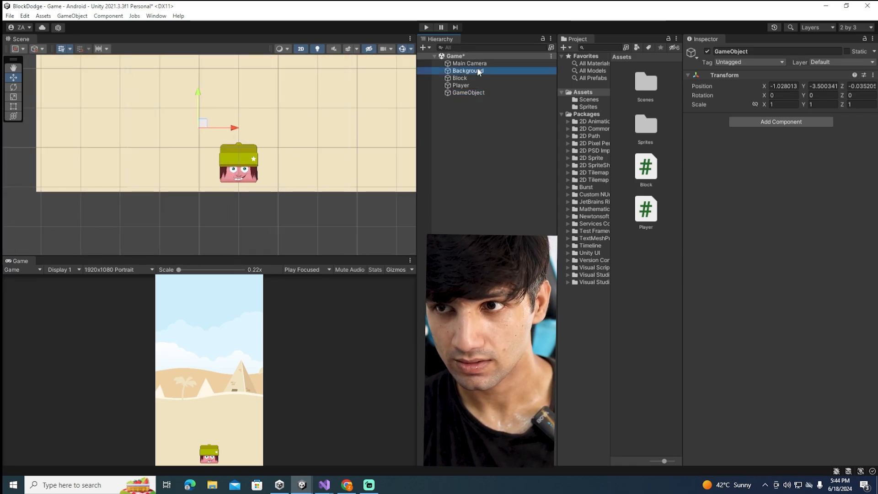
double_click(478, 64)
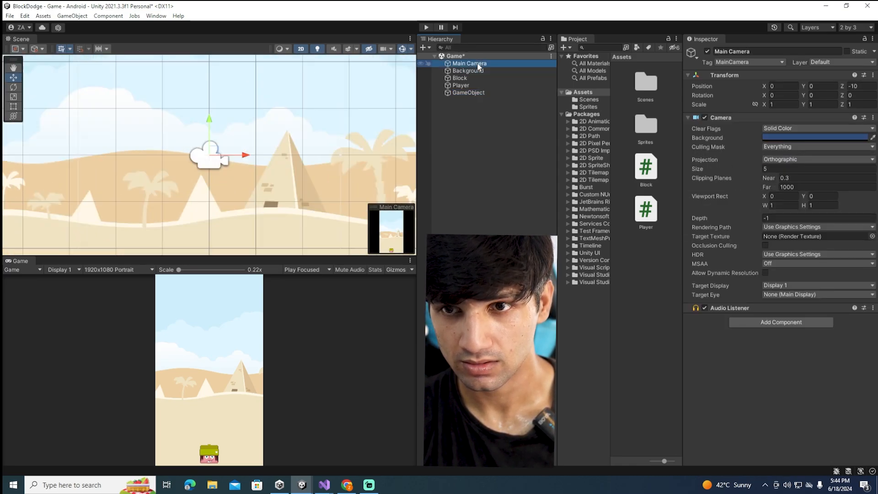
scroll(275, 165, "down", 5)
scroll(245, 190, "up", 4)
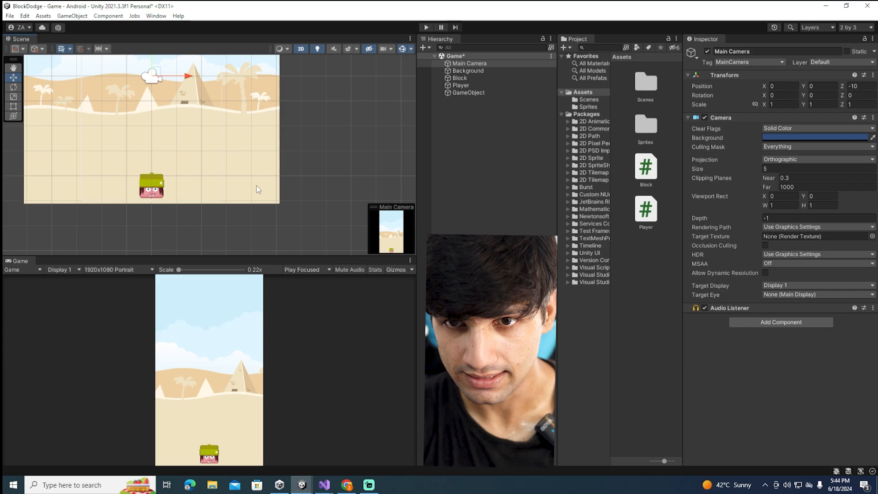
scroll(251, 189, "up", 1)
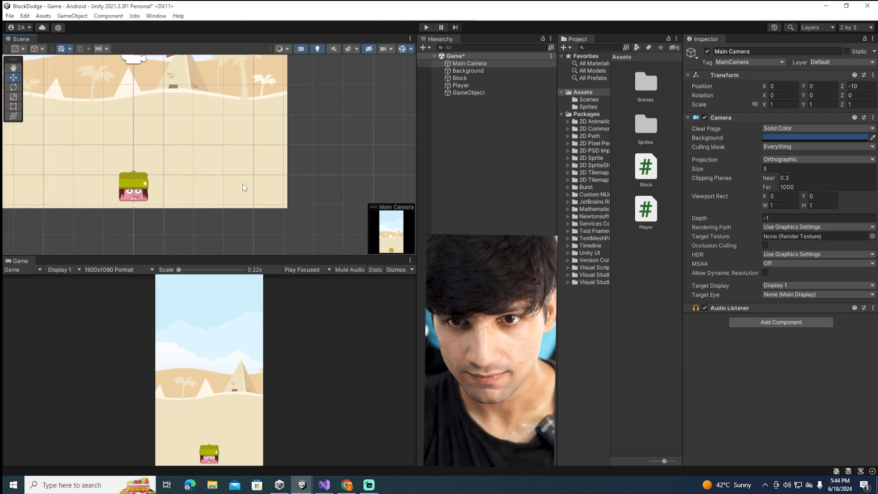
left_click(463, 93)
scroll(87, 191, "down", 6)
middle_click_drag(91, 202, 172, 206)
scroll(192, 187, "up", 3)
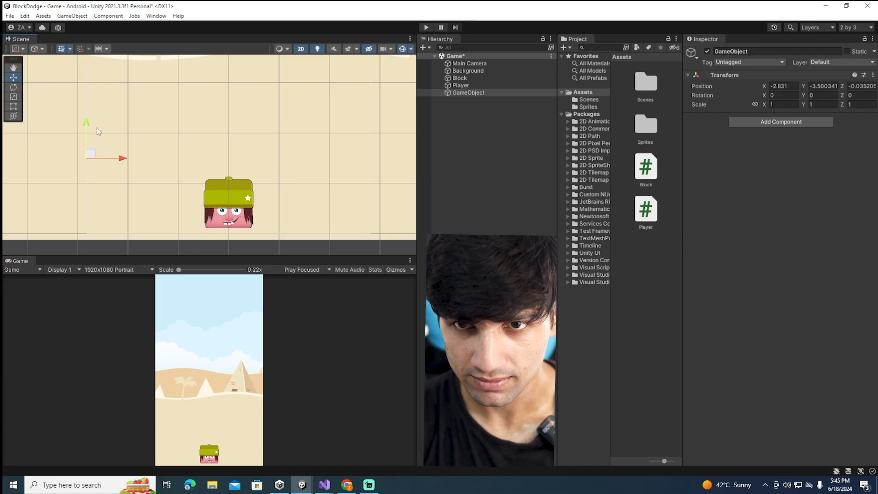
left_click_drag(87, 185, 87, 192)
scroll(87, 193, "up", 4)
middle_click_drag(88, 196, 95, 165)
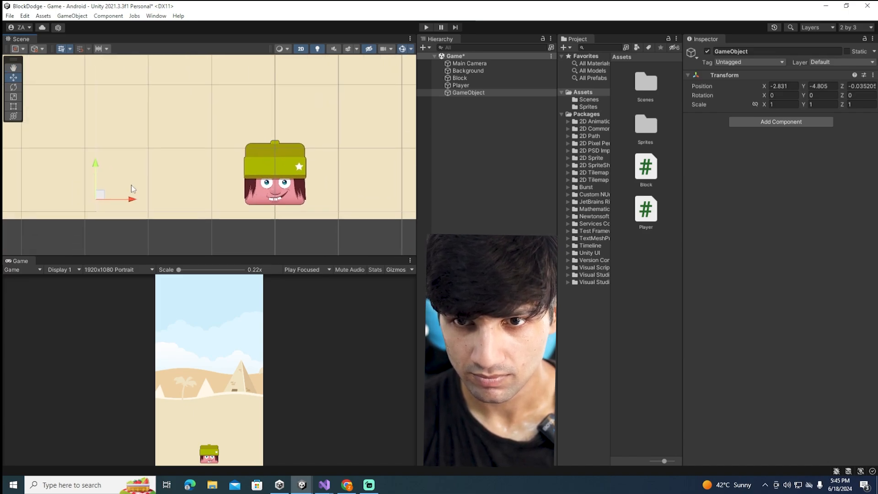
scroll(97, 170, "up", 3)
Add a Box Collider 2D component to the empty GameObject
left_click(748, 118)
type("box")
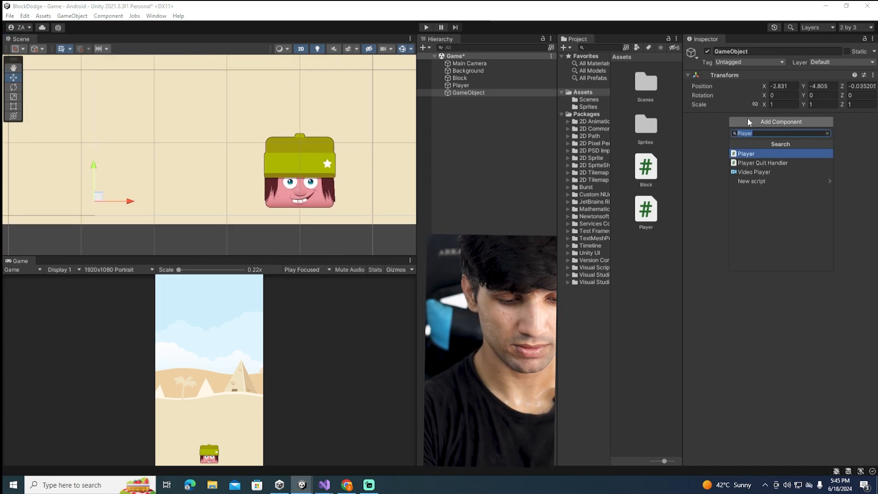
key("Down")
key("Return")
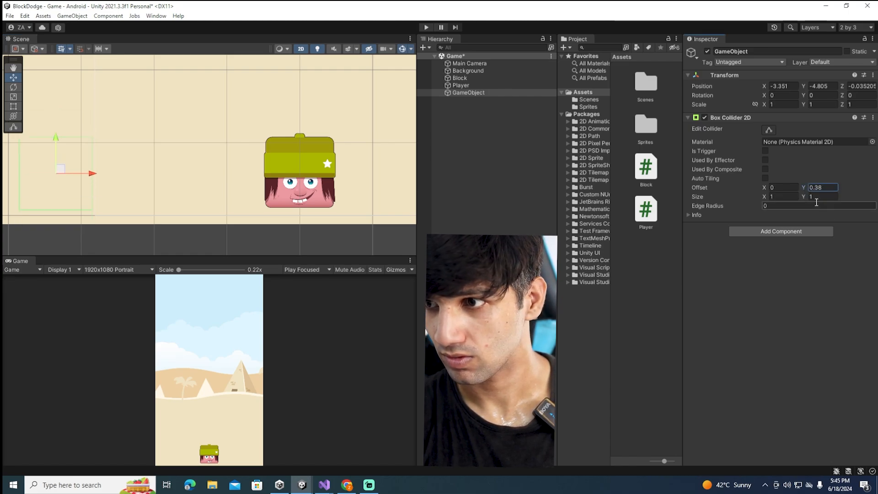
Set the empty GameObject's Box Collider 2D height to 1.54, move the object to X -3.315 beside the left screen edge, and save the scene
scroll(151, 175, "up", 7)
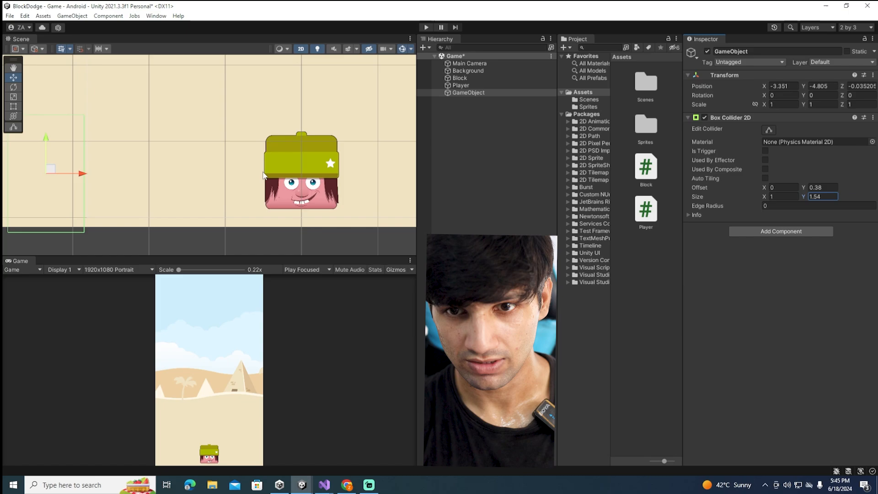
middle_click_drag(156, 170, 227, 164)
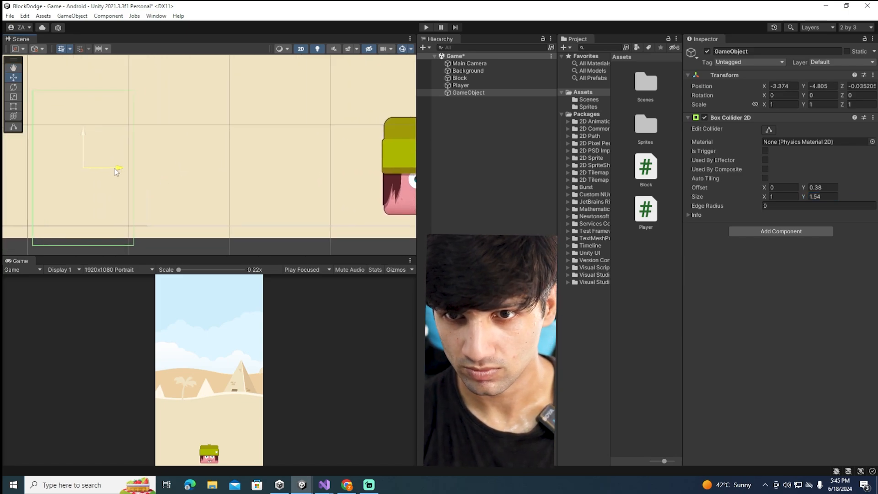
left_click_drag(114, 164, 163, 165)
scroll(201, 173, "down", 5)
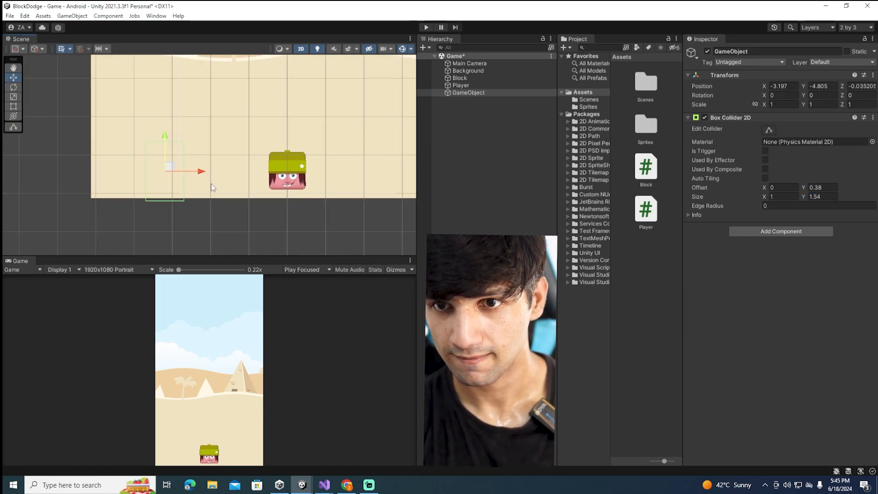
scroll(183, 179, "up", 3)
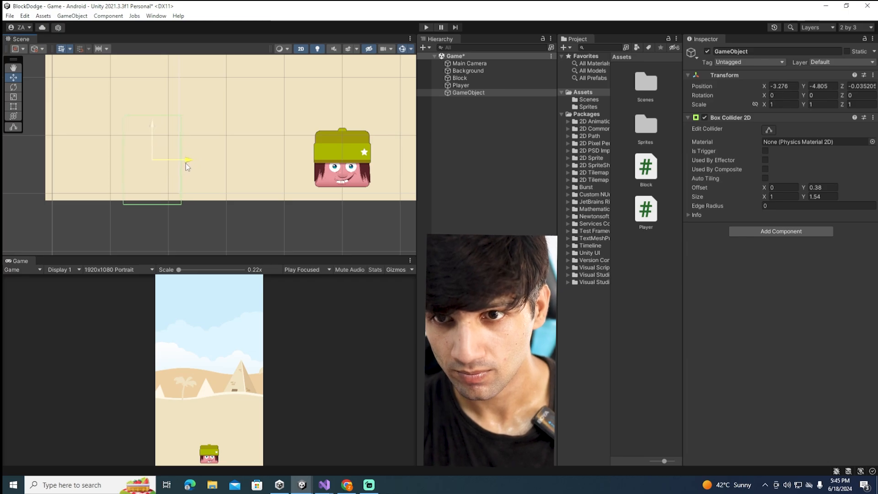
left_click_drag(186, 164, 184, 164)
key("ctrl+s")
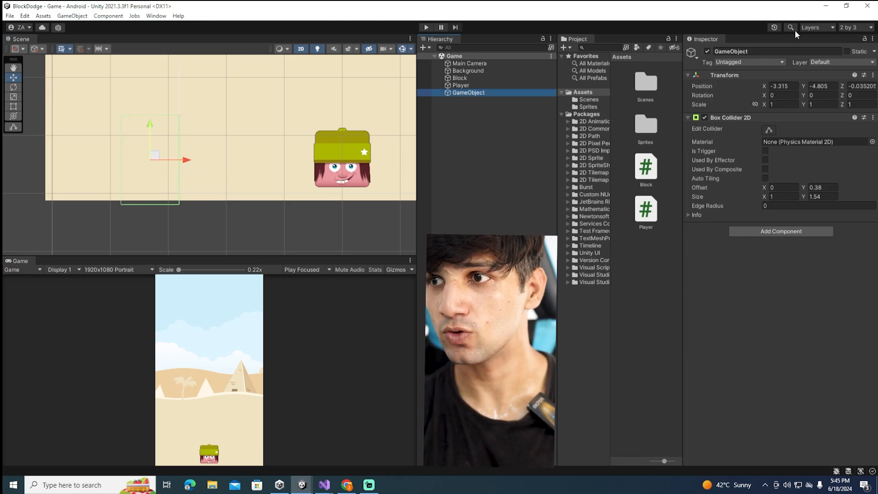
Rename the left boundary GameObject to walls and save the scene
left_click(747, 51)
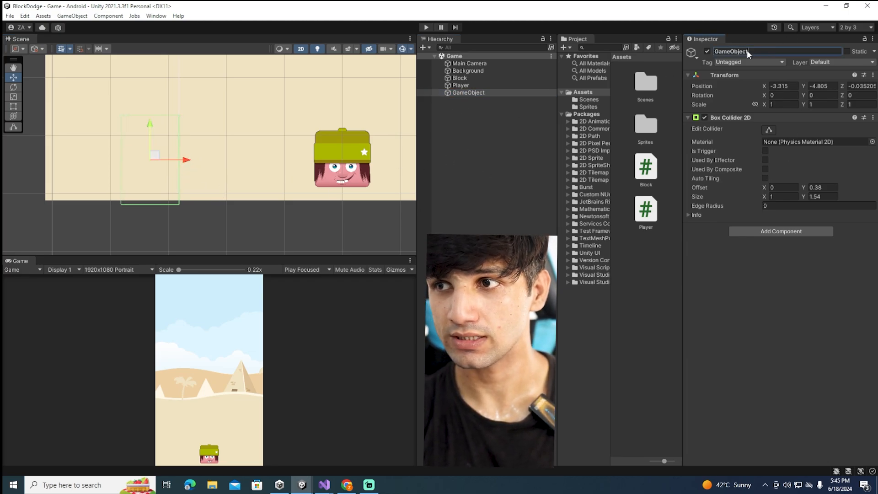
left_click(472, 92)
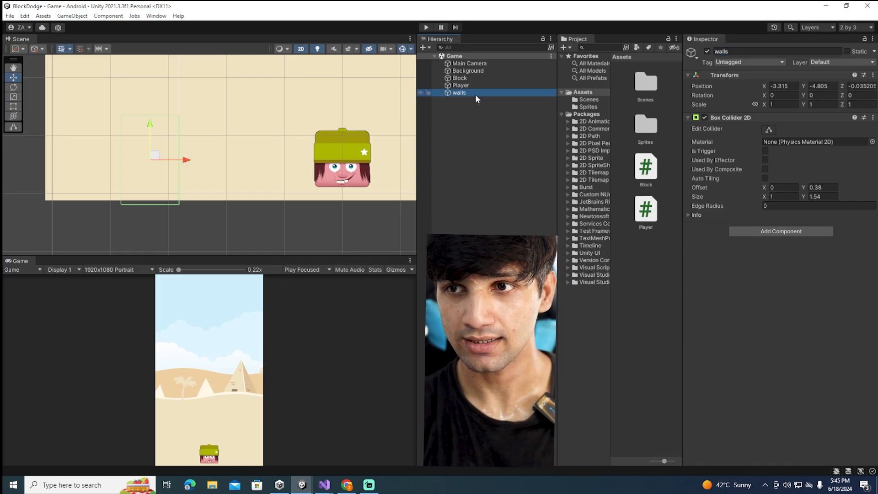
Duplicate the walls object and place the copy on the opposite side at X 3.315
key("ctrl+d")
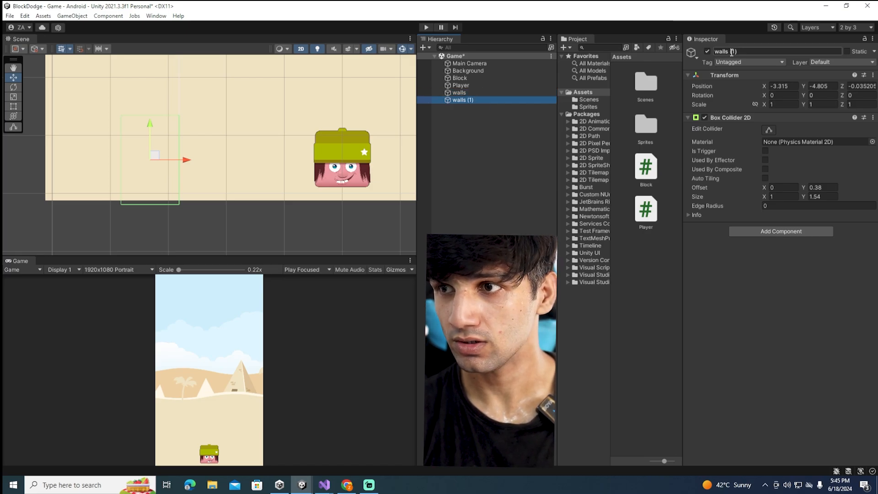
left_click(774, 86)
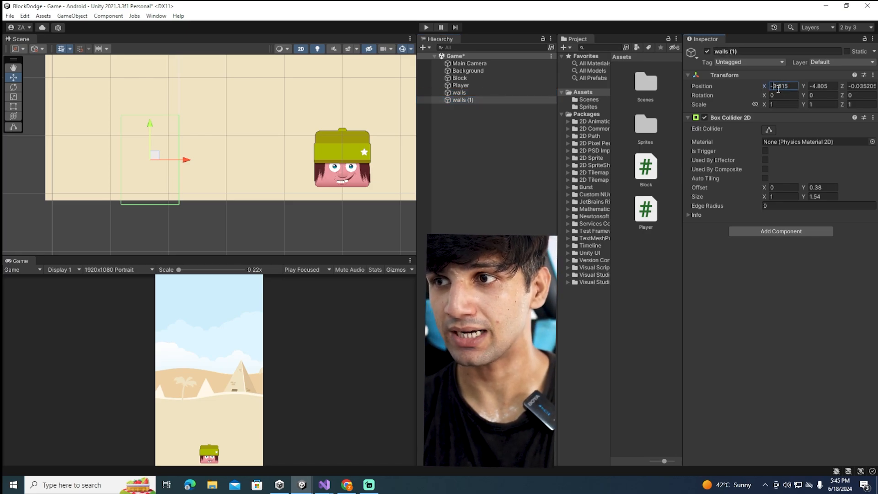
double_click(463, 99)
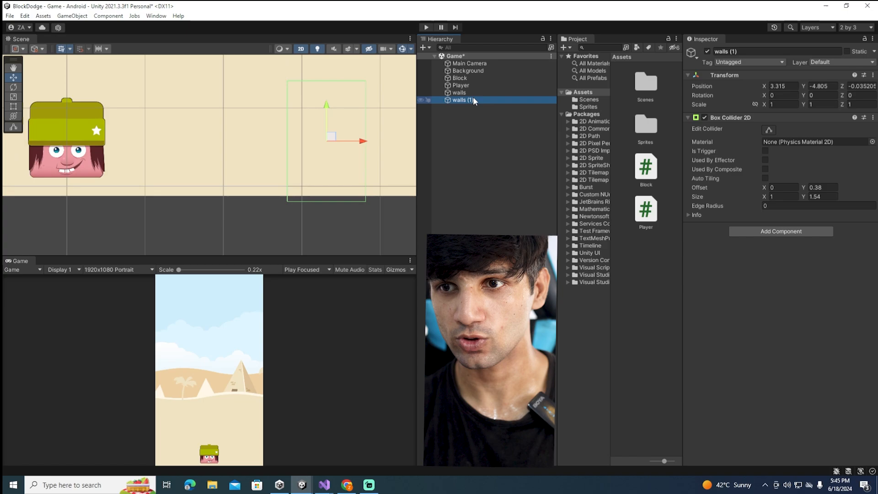
Play-test the game by moving the Player repeatedly left and right against both side walls, and stop play mode
left_click(426, 27)
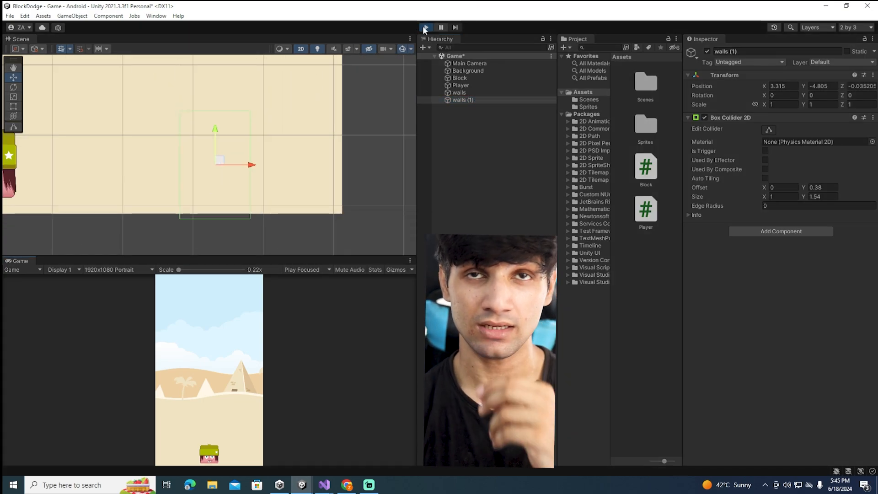
left_click(232, 460)
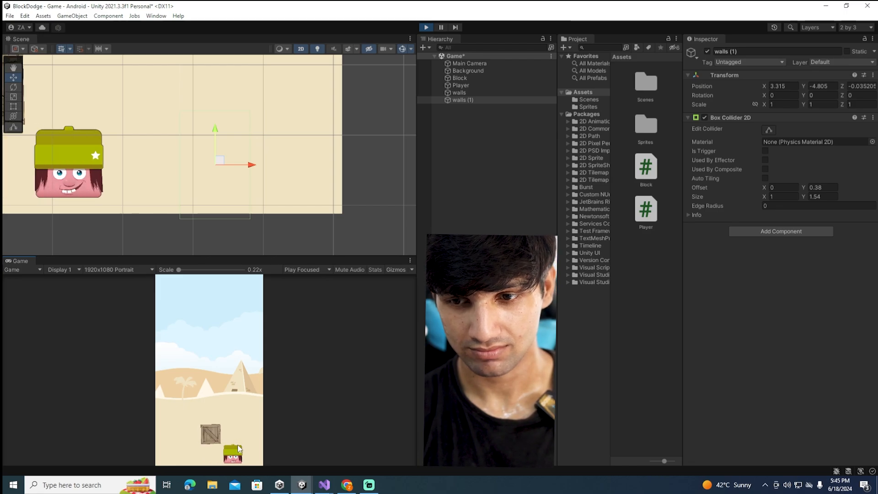
left_click(198, 450)
left_click(176, 449)
left_click(224, 452)
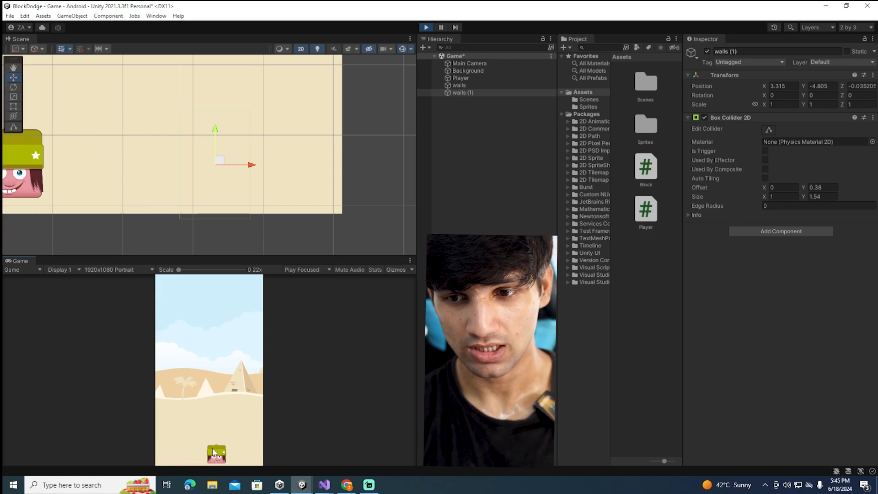
left_click(175, 450)
left_click(240, 442)
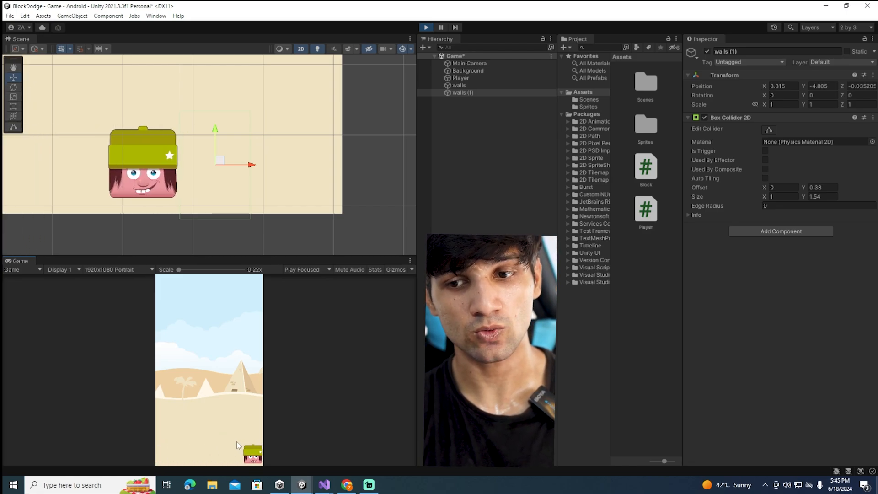
left_click(171, 444)
left_click(230, 441)
left_click(163, 440)
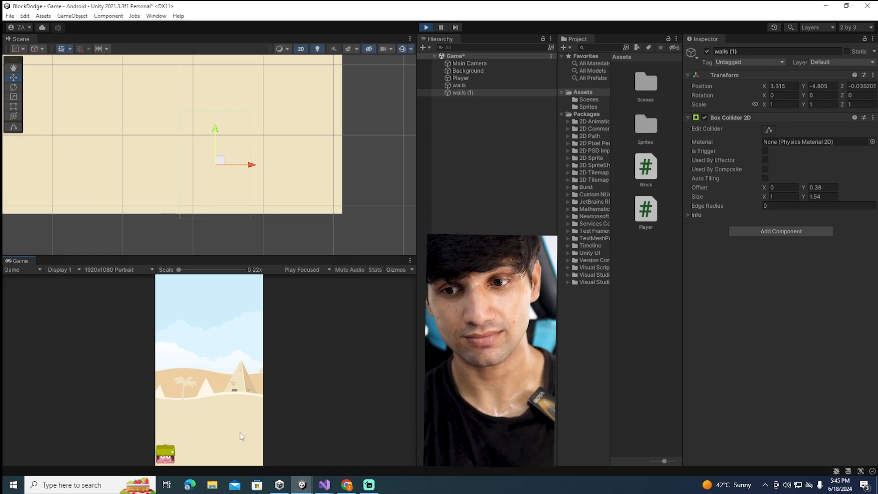
left_click(241, 434)
left_click(183, 432)
left_click(242, 429)
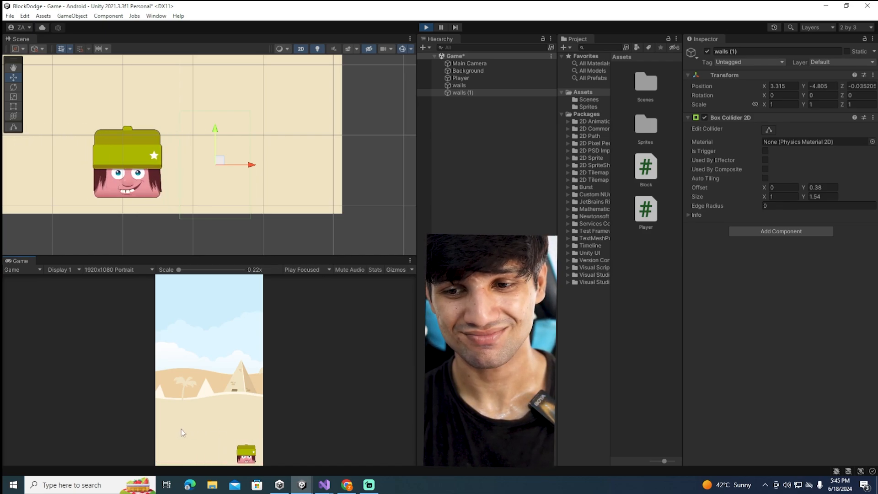
left_click(182, 429)
left_click(222, 429)
left_click(191, 431)
left_click(220, 436)
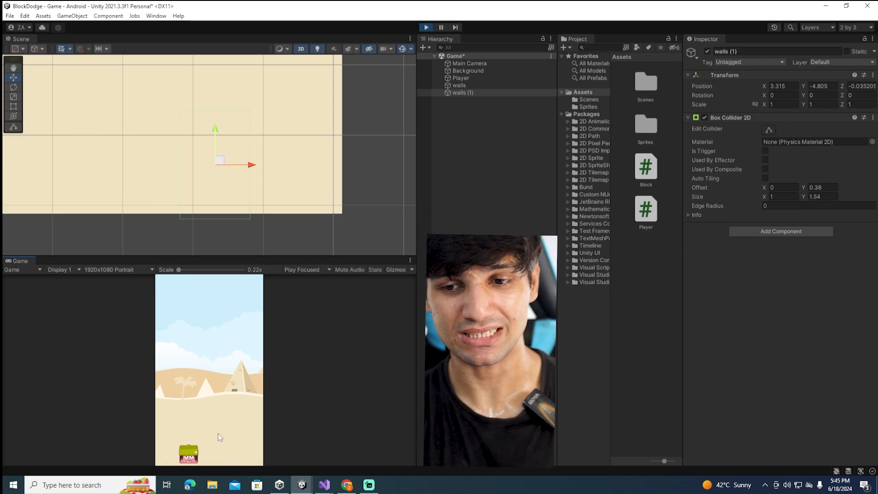
left_click(176, 439)
left_click(227, 439)
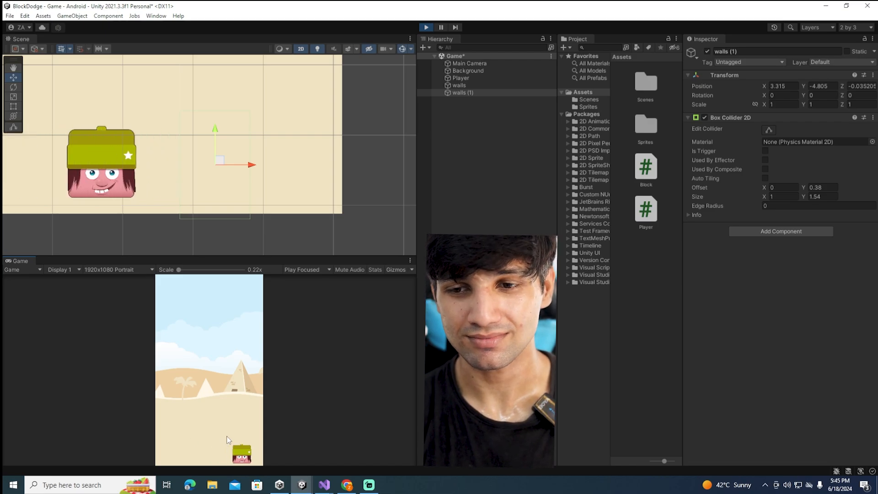
left_click(425, 27)
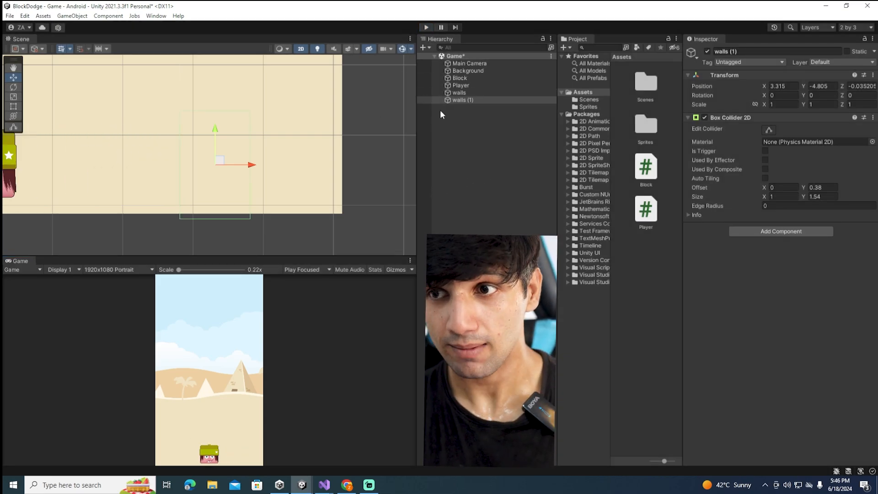
Examine the components of the Player, Block and walls (1) objects and the movement code in the Player script, and return to Unity
left_click(466, 85)
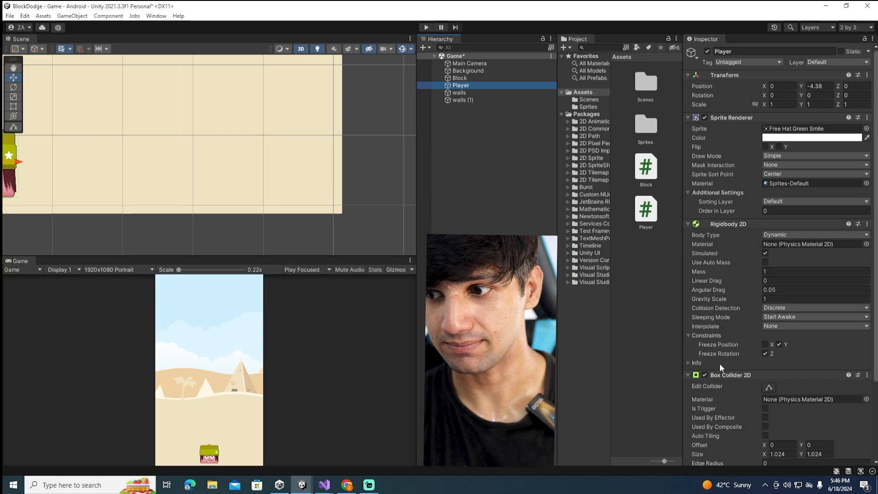
scroll(720, 363, "down", 3)
double_click(763, 396)
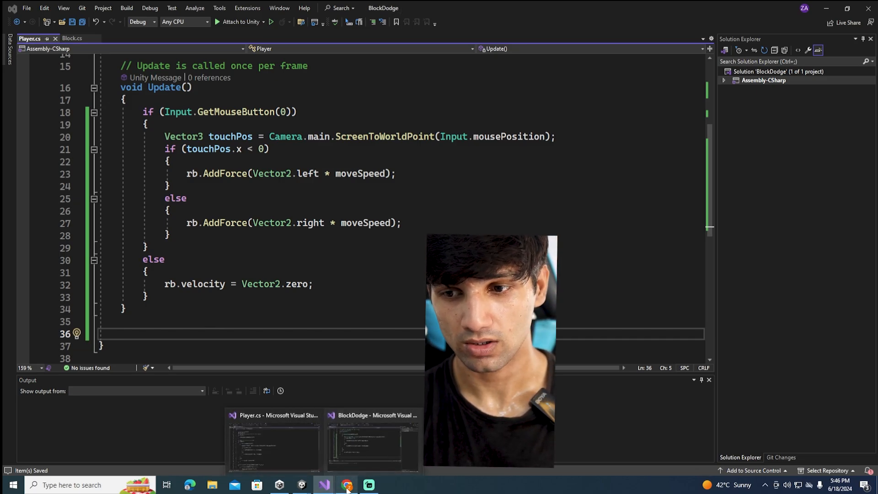
mouse_move(302, 484)
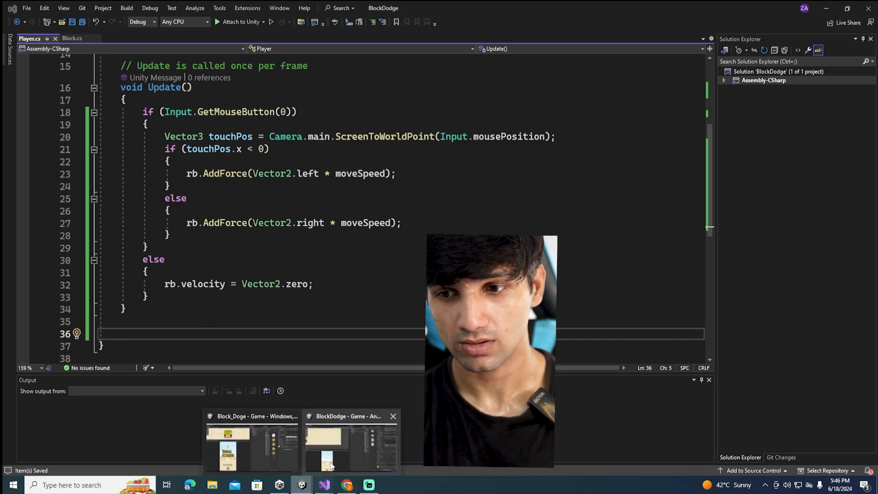
left_click(373, 441)
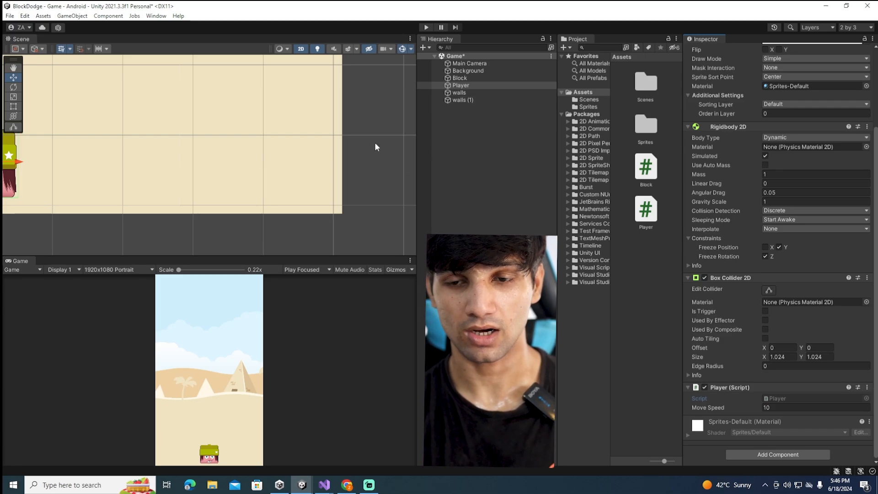
left_click(460, 79)
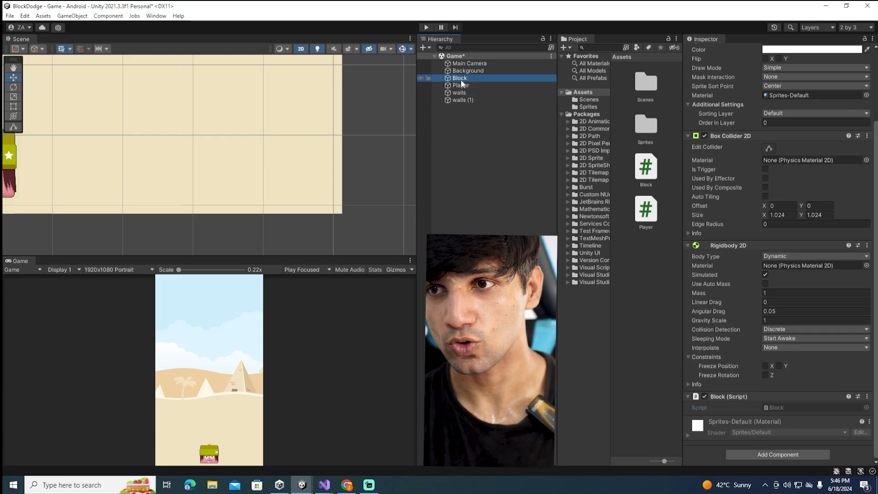
left_click(459, 86)
left_click(463, 99)
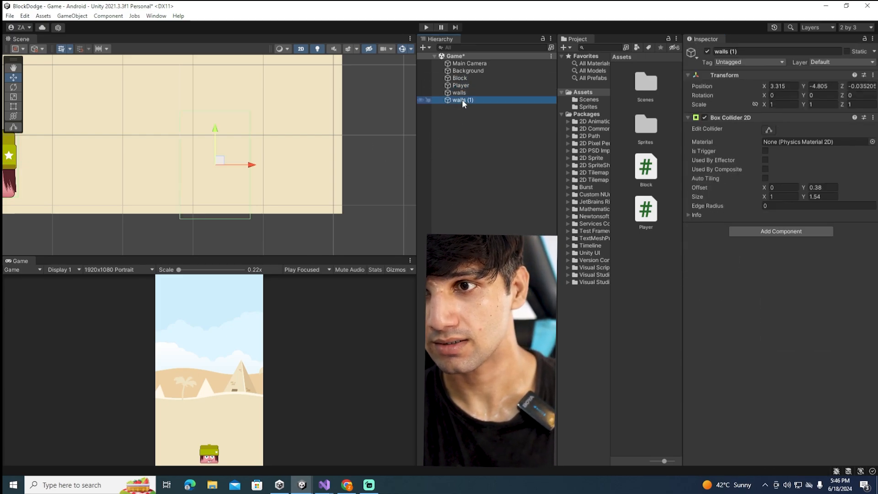
left_click(467, 86)
scroll(780, 350, "down", 5)
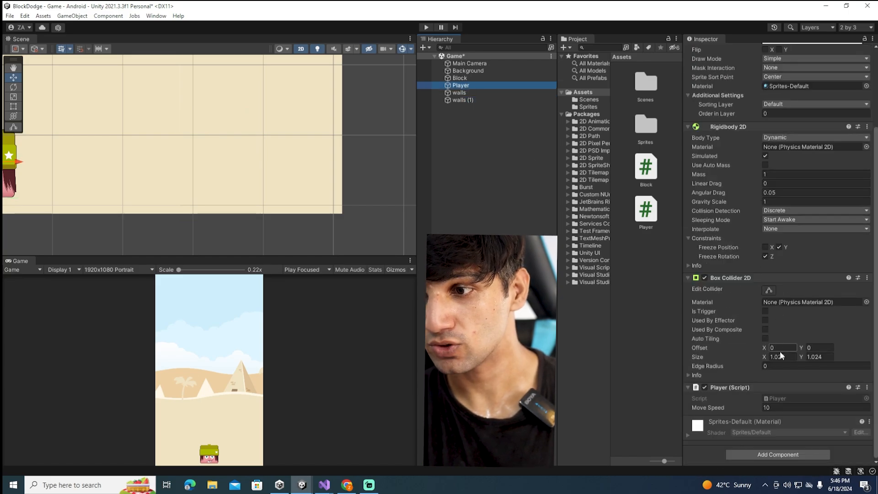
double_click(788, 399)
scroll(199, 288, "down", 2)
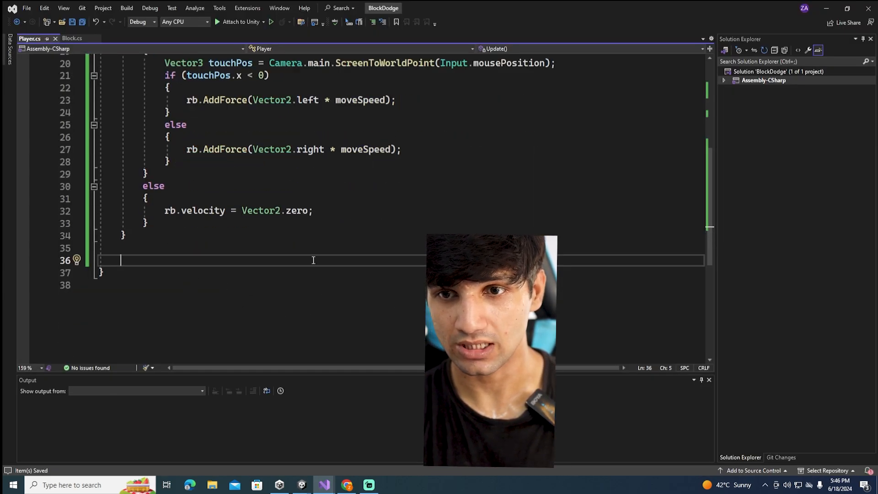
left_click(323, 450)
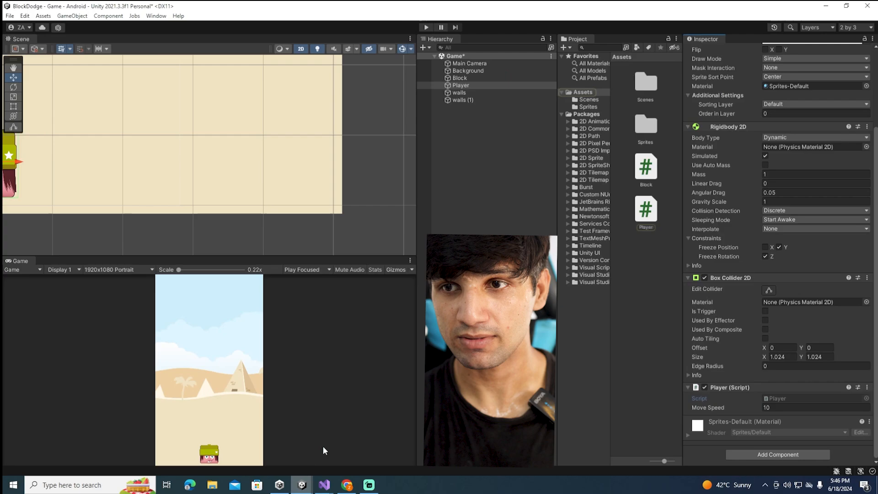
Create a new tag named Box from the Block's tag settings
left_click(468, 71)
left_click(464, 77)
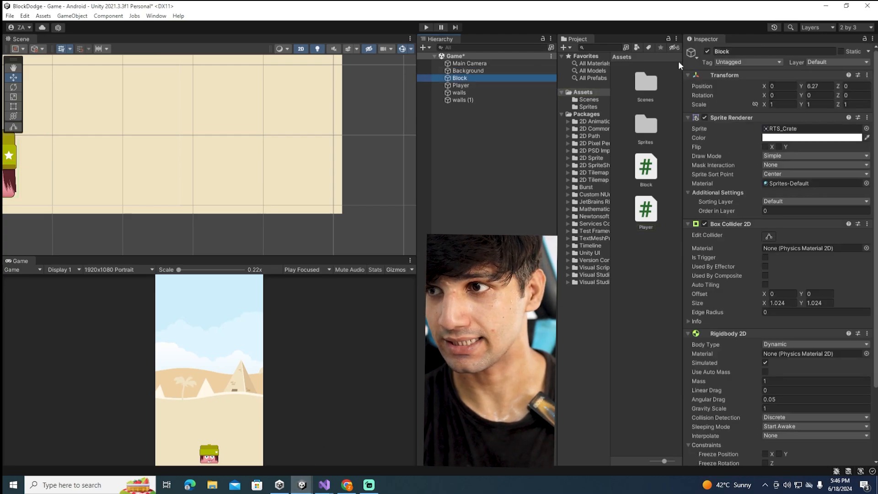
left_click(771, 62)
left_click(746, 146)
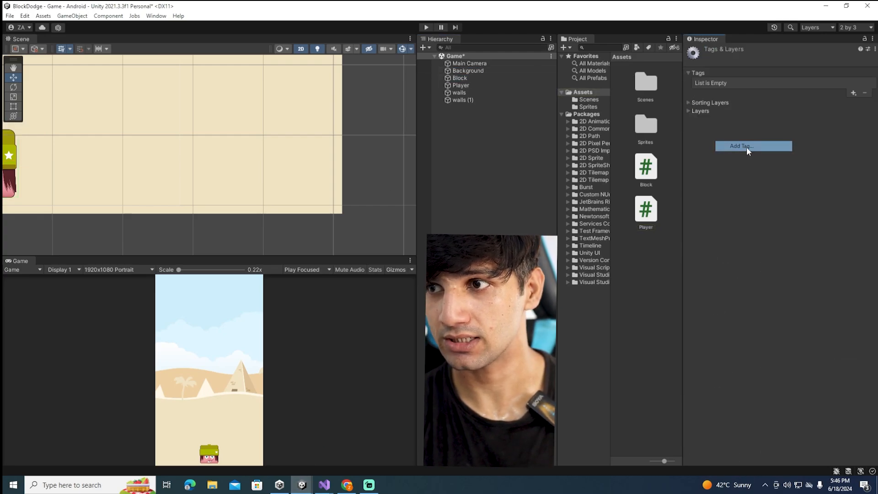
left_click(854, 93)
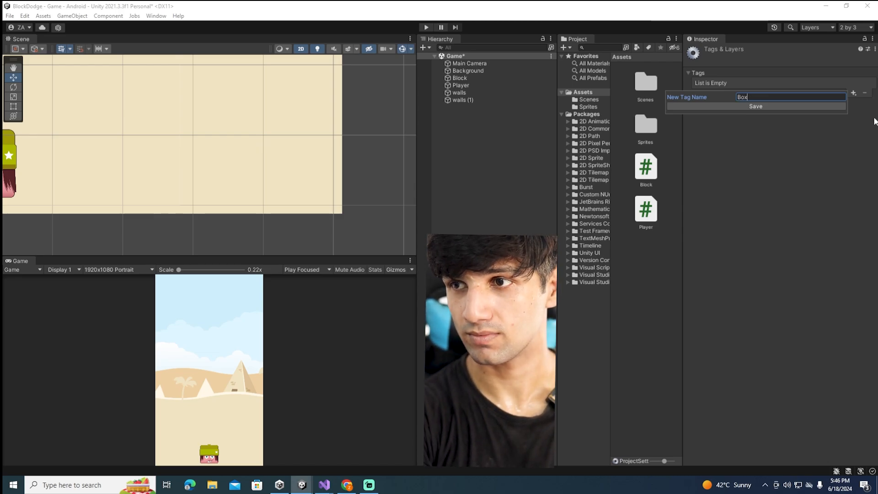
type("Box")
key("Return")
Assign the Box tag to the Block object and save the scene
left_click(473, 78)
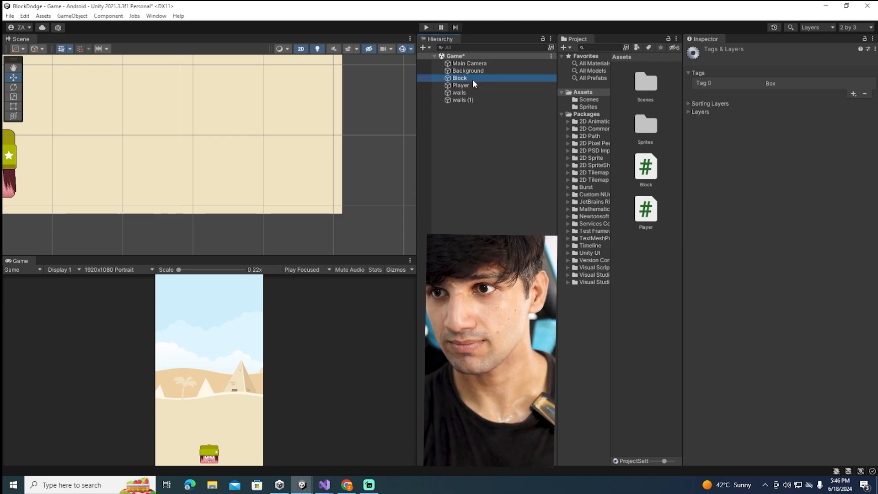
left_click(746, 63)
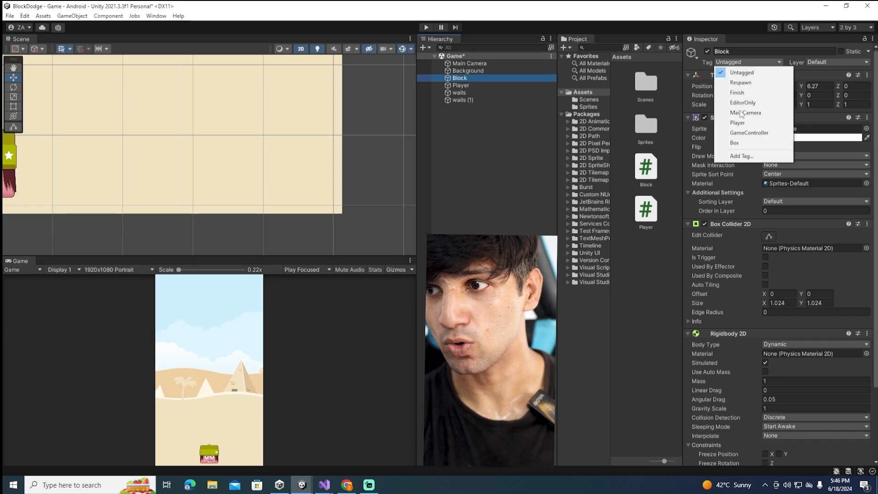
left_click(744, 143)
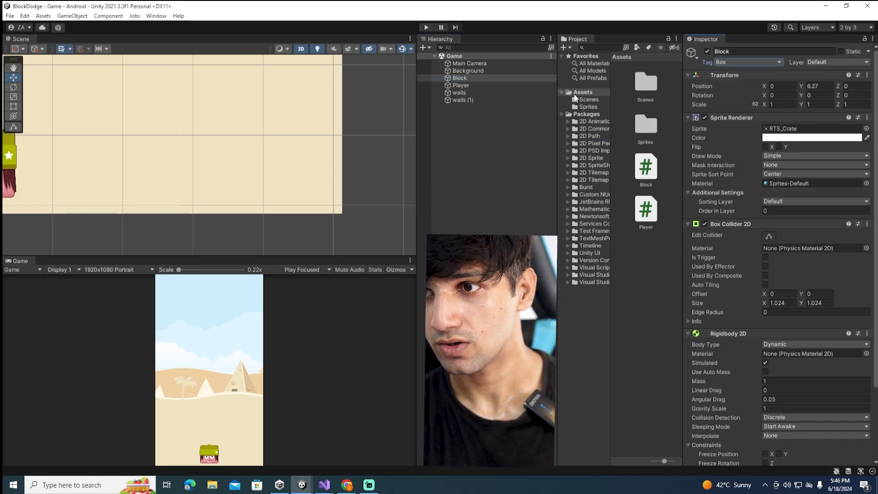
Switch to Player.cs in Visual Studio and add an OnCollisionEnter2D method below Update
mouse_move(324, 484)
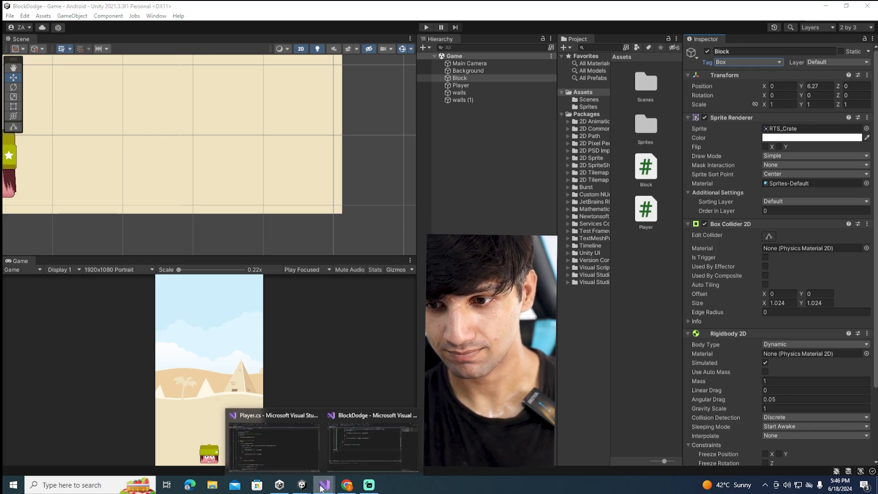
left_click(368, 439)
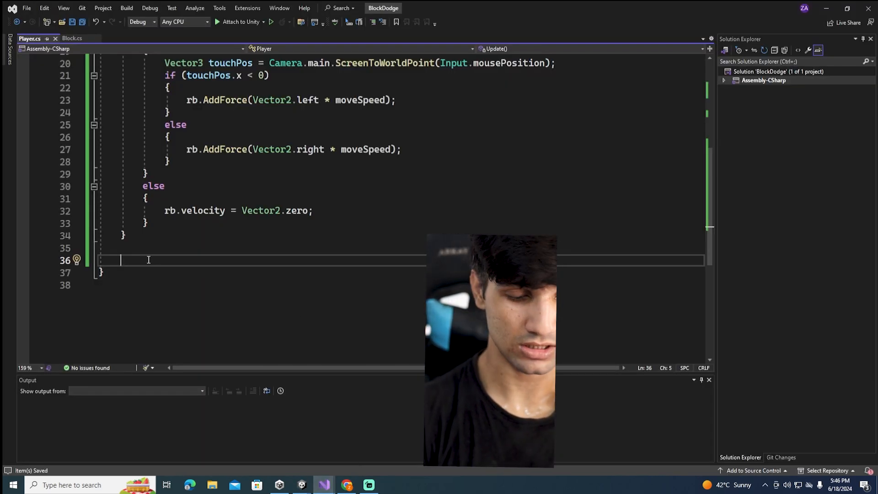
type("OnColl")
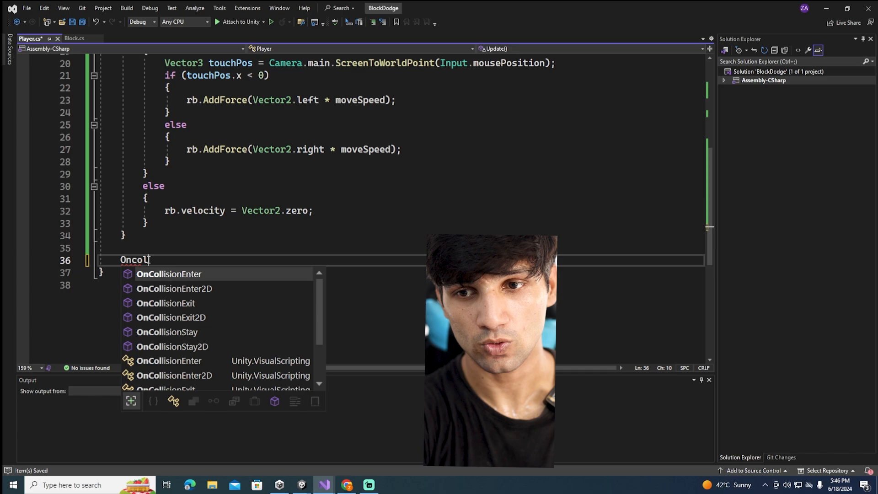
key("Down")
key("Tab")
Add an if block in OnCollisionEnter2D that checks whether collision.gameObject.tag == "Box"
type("if(")
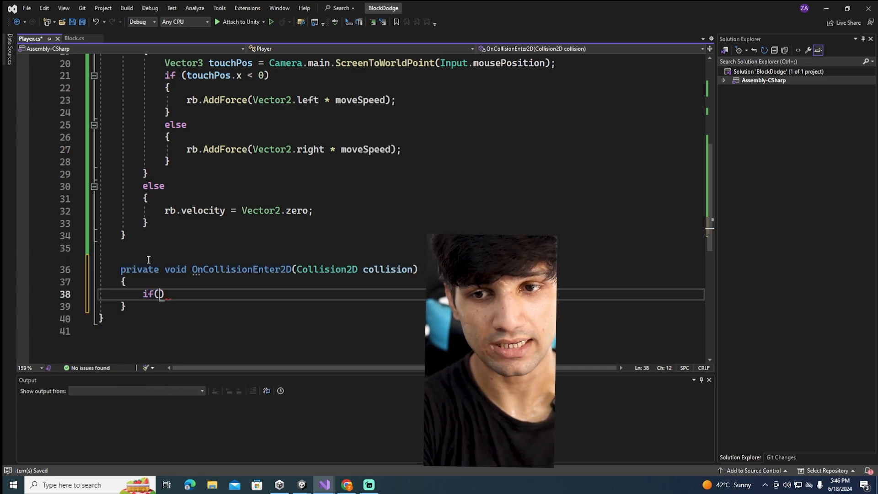
type("co")
key("Tab")
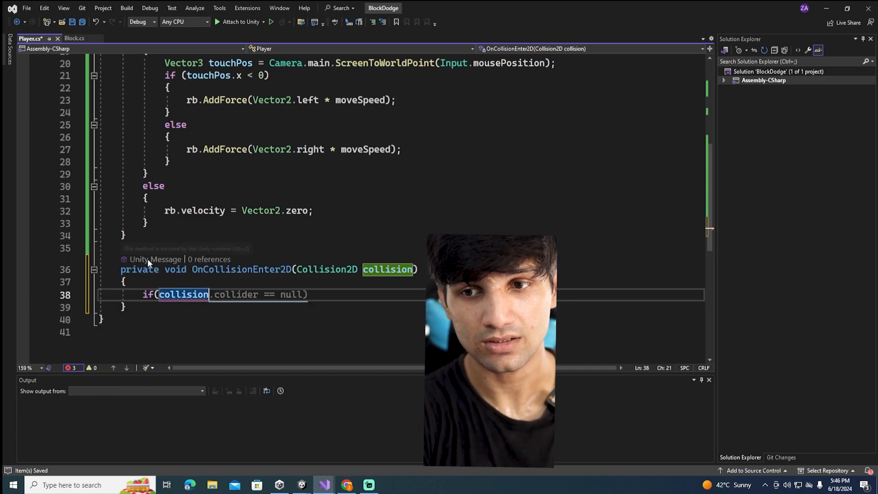
type(".game")
key("Tab")
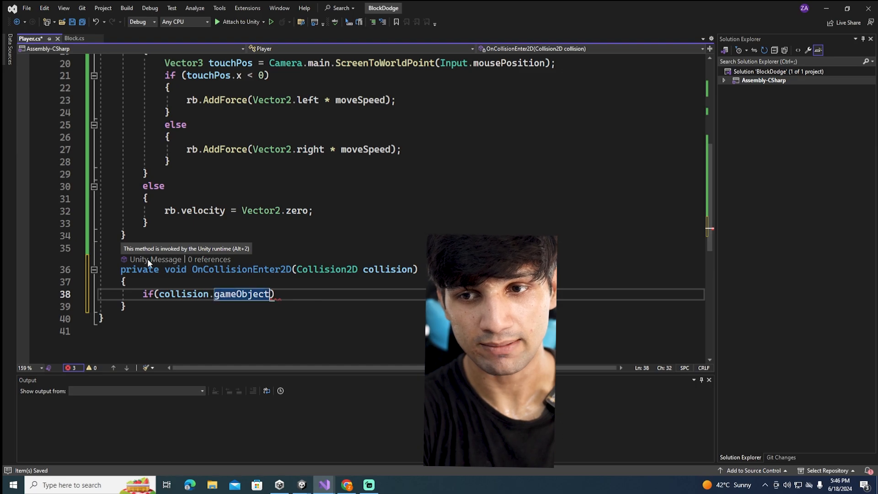
type(".tag==\"BO")
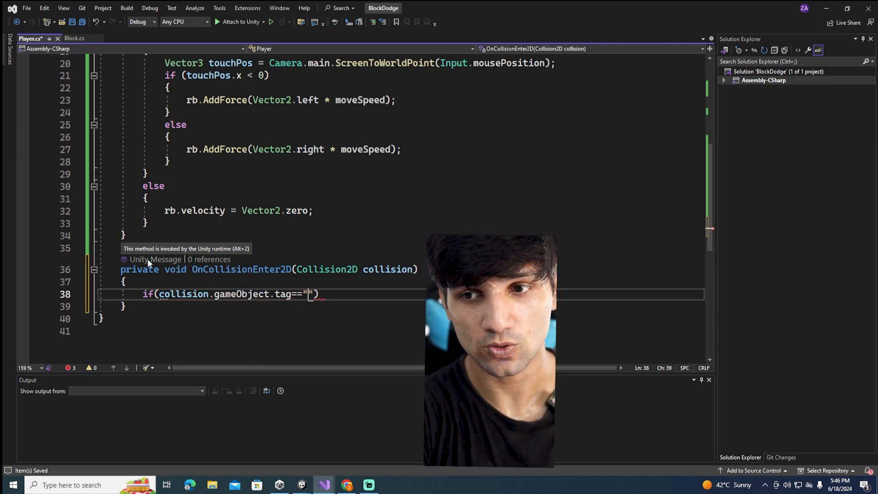
key("BackSpace")
type("ox\")")
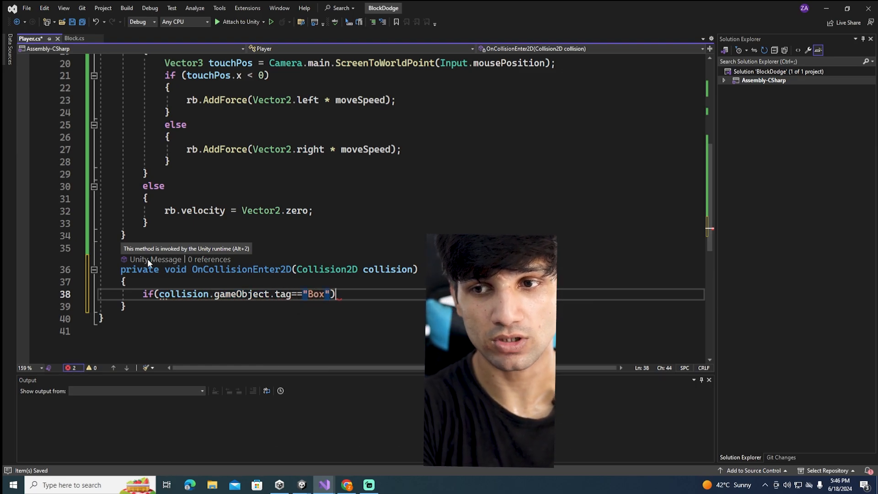
key("Return")
type("{")
key("Return")
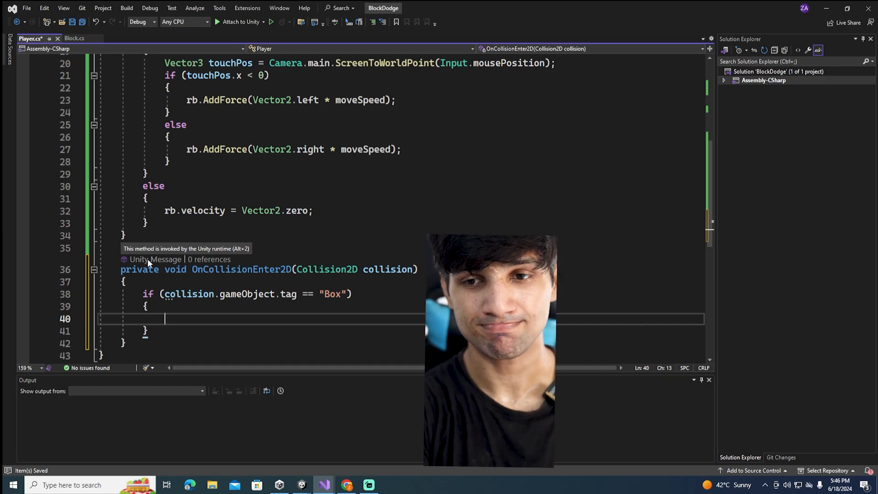
type("Scene")
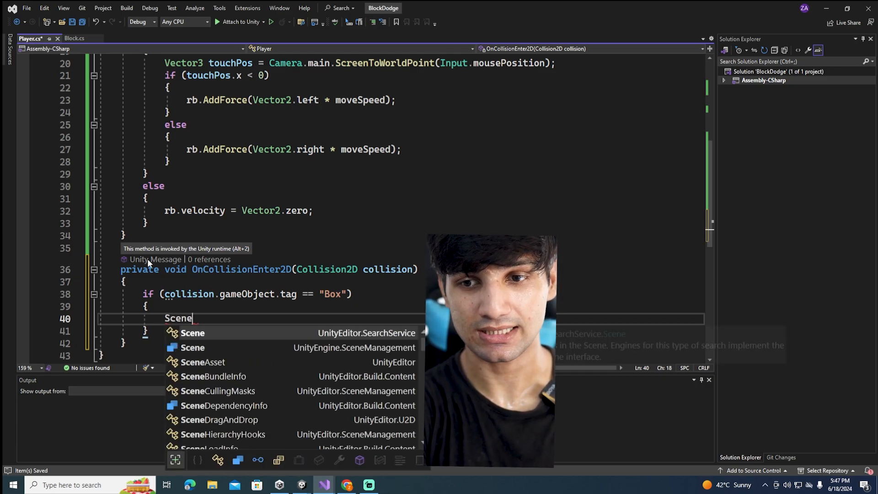
key("BackSpace")
key("BackSpace")
key("BackSpace")
key("BackSpace")
key("BackSpace")
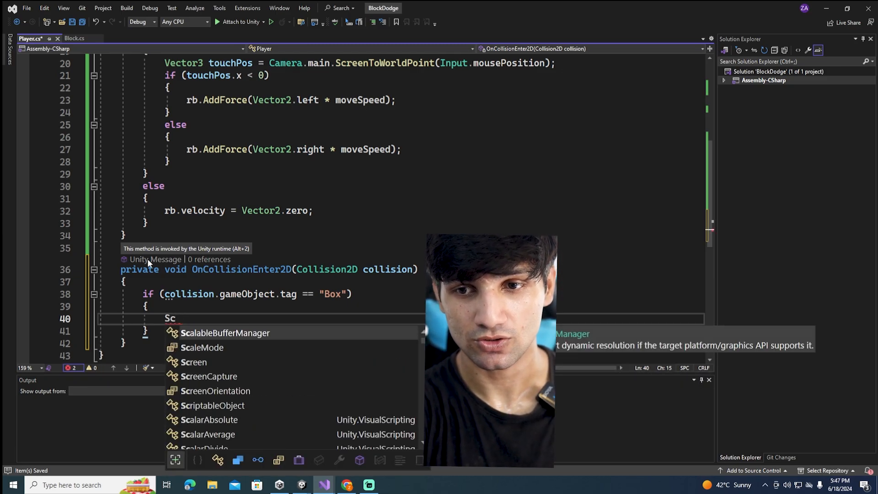
Start a SceneManager.LoadScene call inside the Box tag condition
type("scenema")
key("Tab")
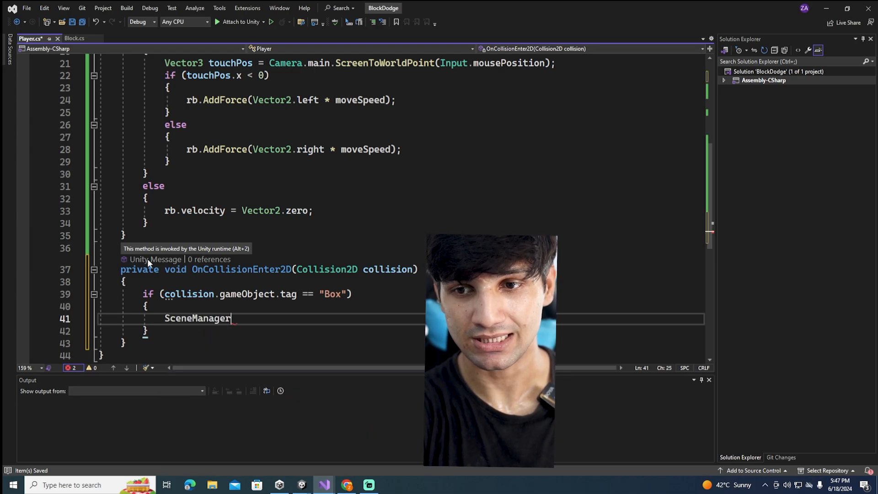
type(".loa")
key("Tab")
type("(")
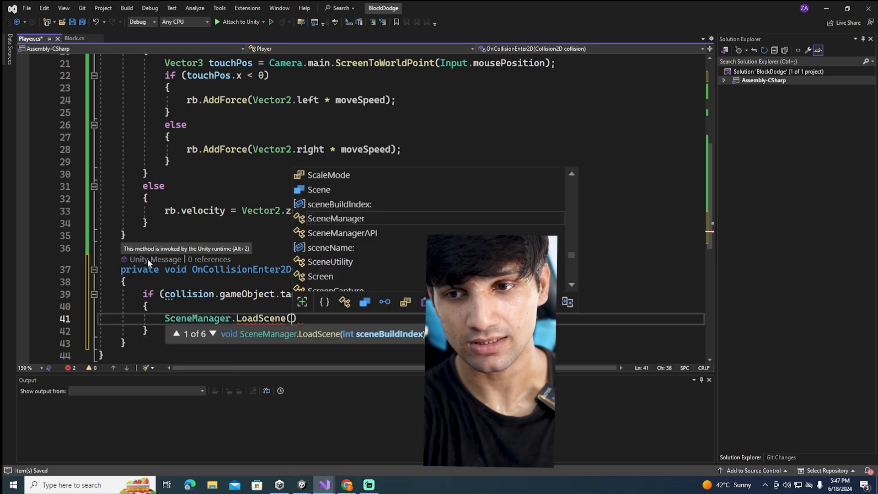
key("shift+Return")
key("Up")
key("ctrl+x")
key("ctrl+x")
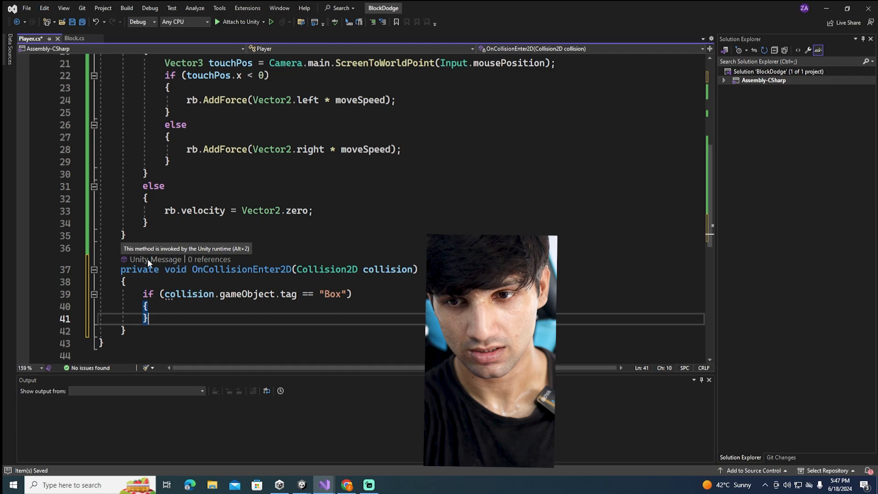
key("ctrl+z")
key("ctrl+z")
key("ctrl+z")
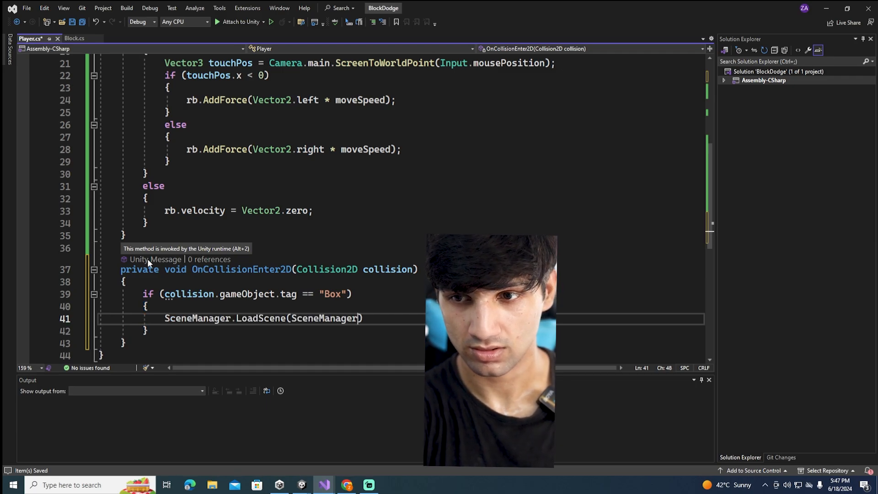
key("BackSpace")
key("BackSpace")
key("BackSpace")
key("BackSpace")
key("BackSpace")
key("BackSpace")
key("BackSpace")
key("BackSpace")
key("BackSpace")
key("BackSpace")
key("BackSpace")
key("BackSpace")
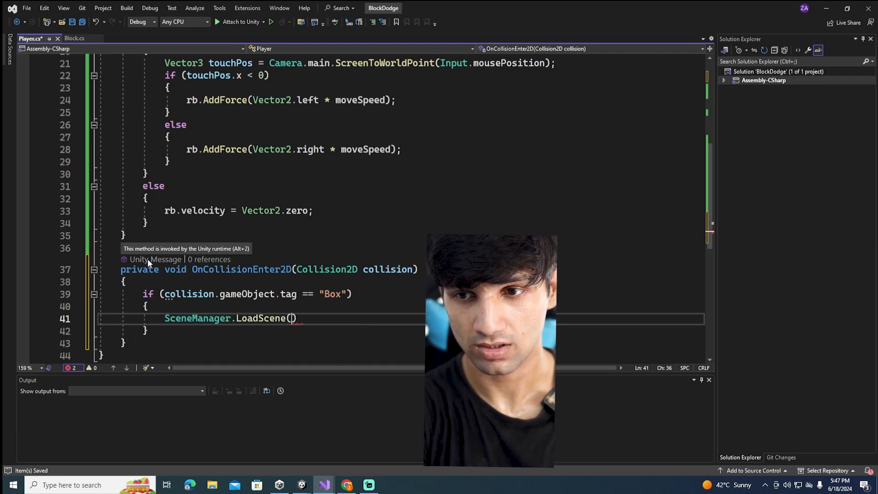
Complete the LoadScene call with the scene name "Game" and save the Player script
type("\"Game")
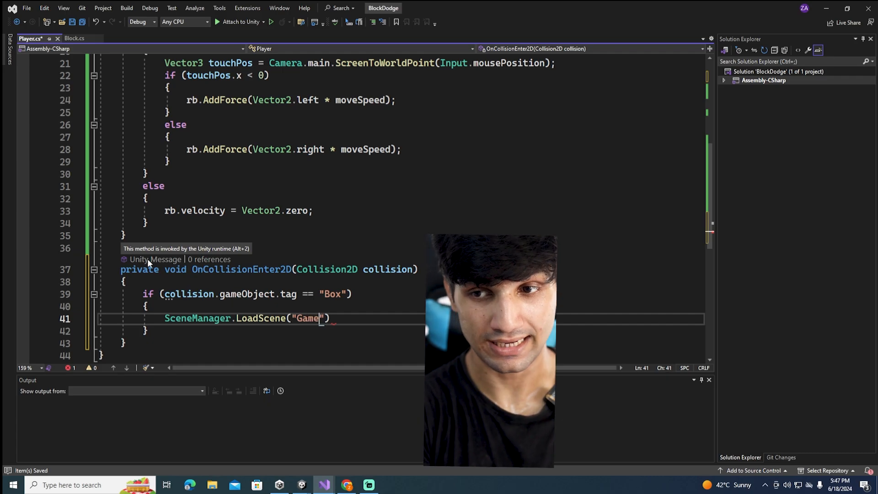
type("\");")
key("ctrl+s")
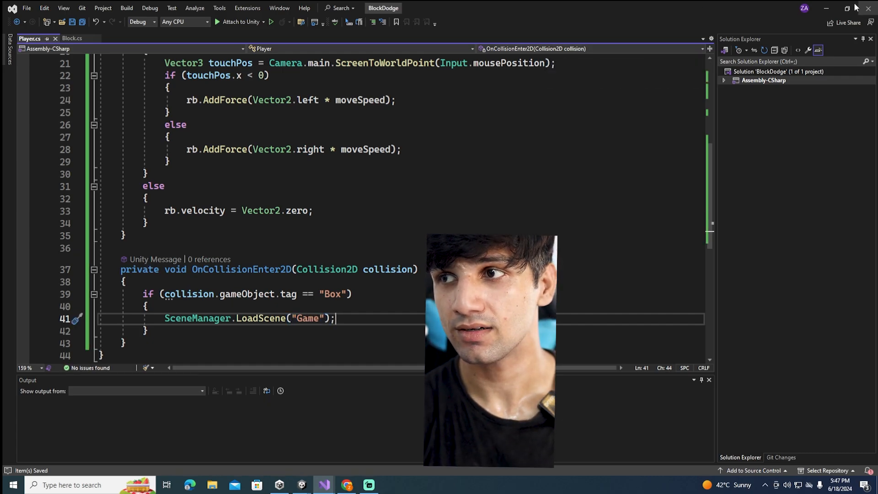
Return to Unity, play-test the Block falling onto the Player, and stop play mode
left_click(826, 8)
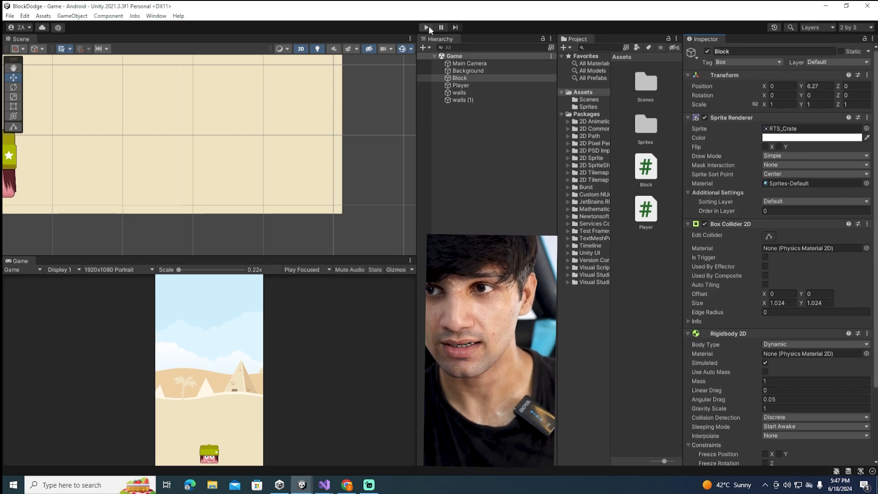
left_click(427, 28)
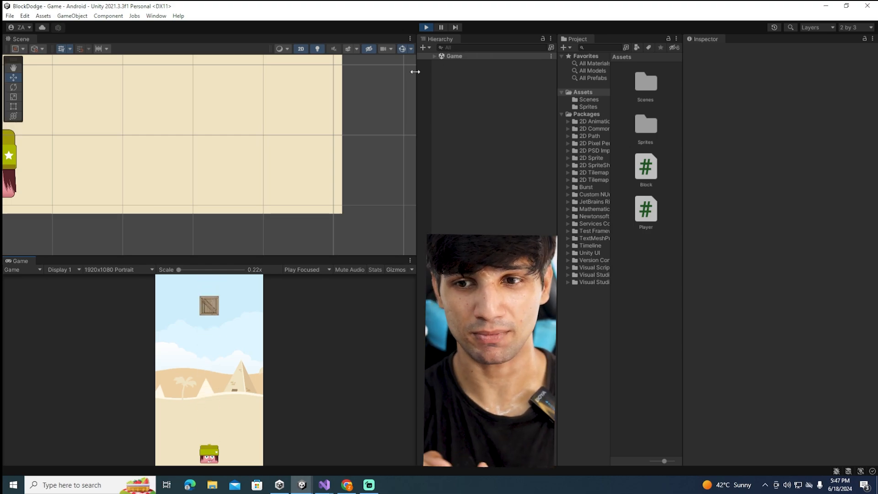
left_click(426, 27)
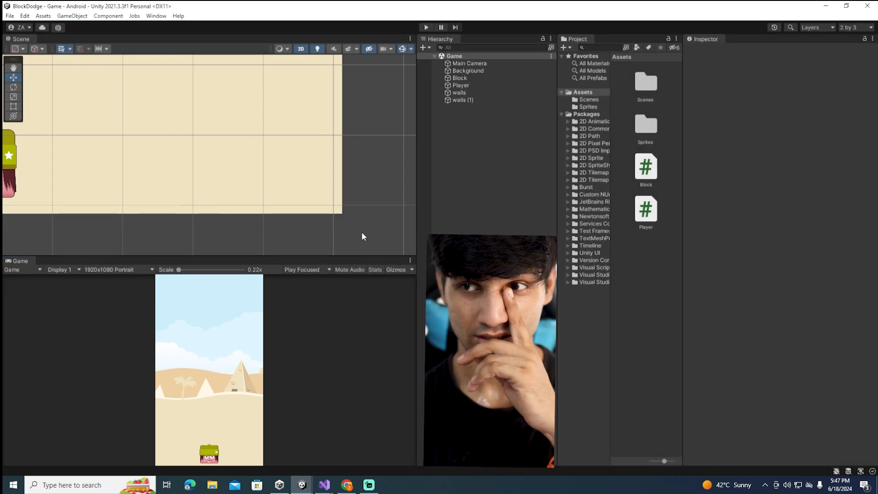
Select the Background object and frame it in the Scene view
left_click(468, 70)
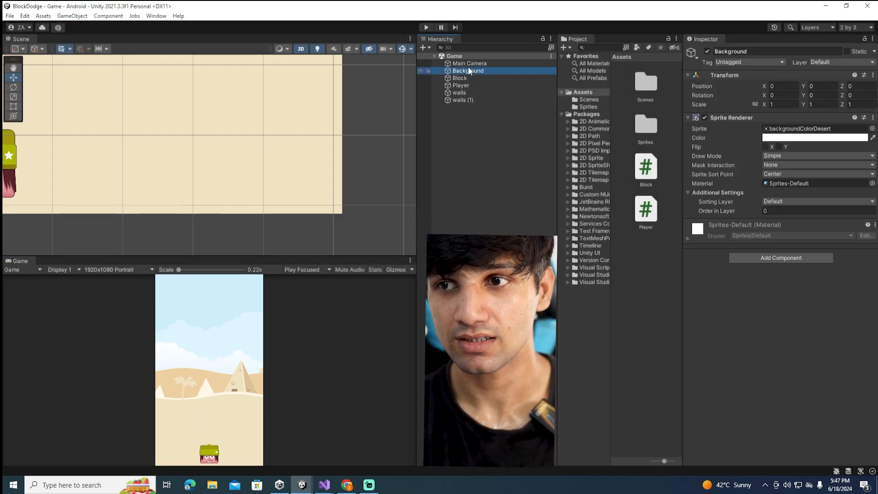
double_click(468, 69)
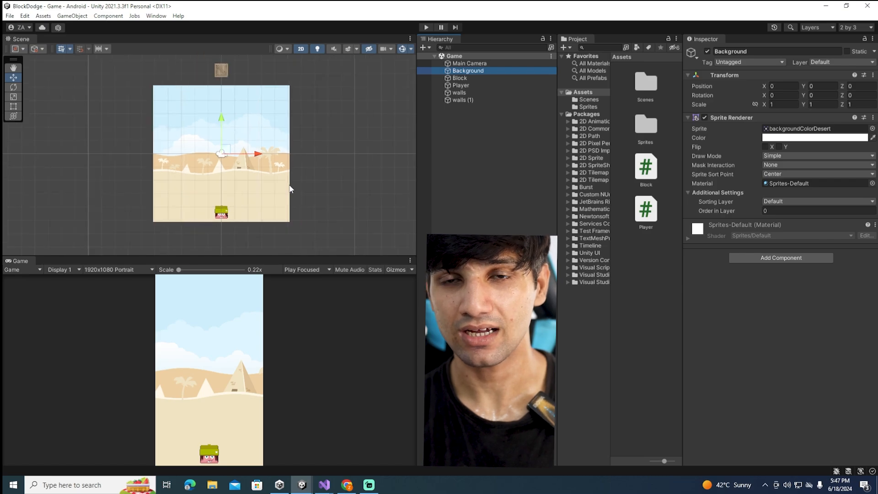
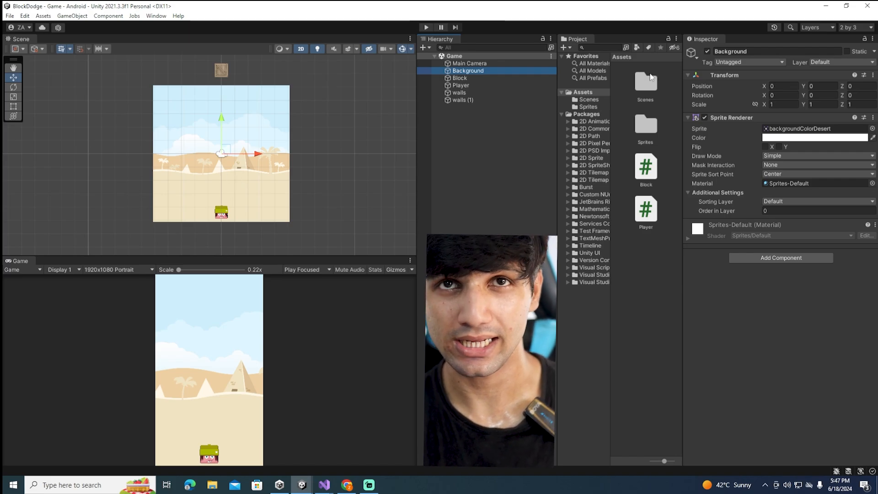
Add a new empty GameObject to the Game scene
left_click(480, 128)
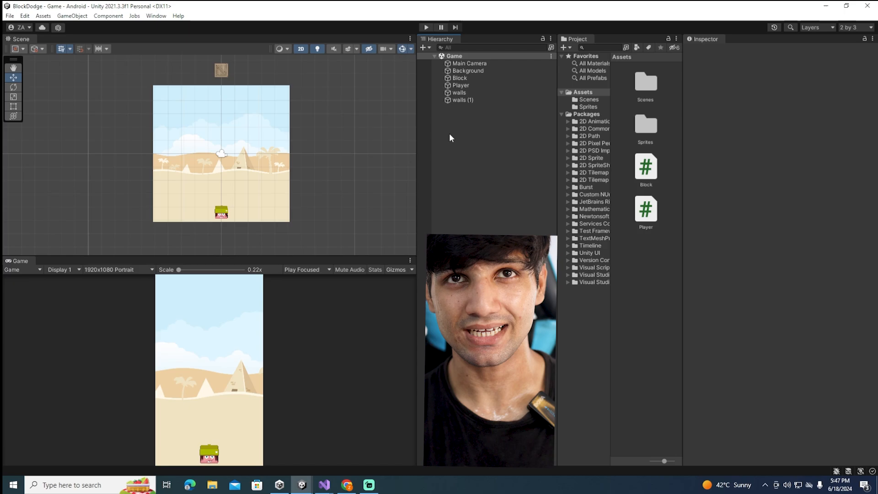
right_click(471, 126)
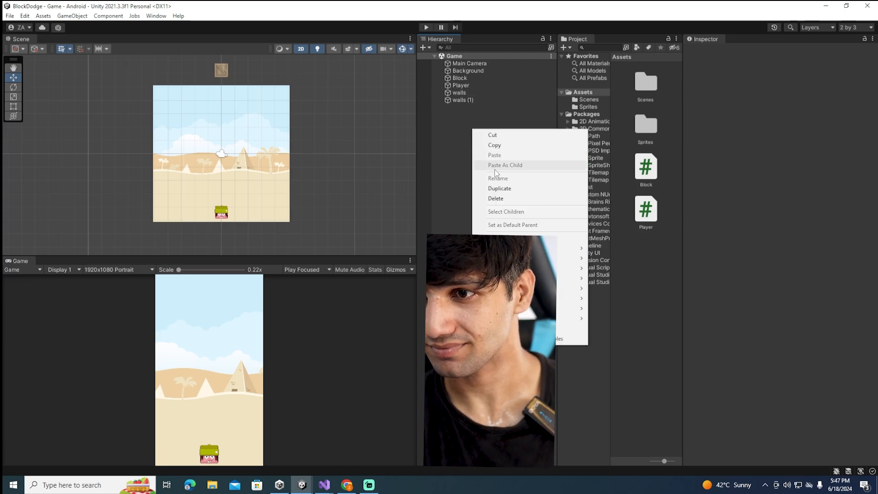
left_click(446, 140)
left_click(470, 78)
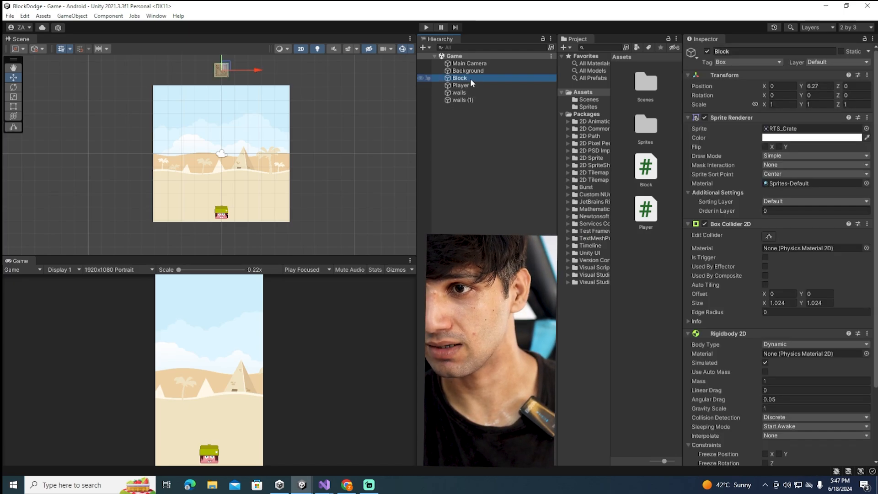
right_click(467, 156)
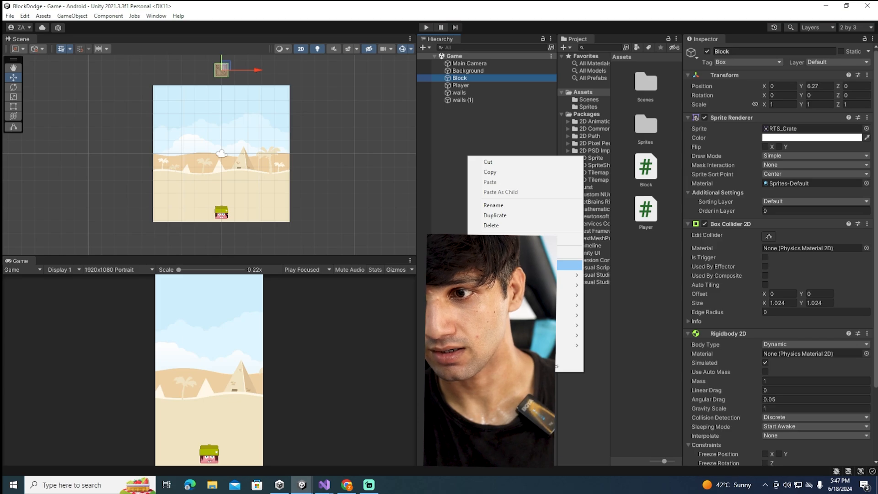
left_click(569, 265)
scroll(217, 204, "up", 4)
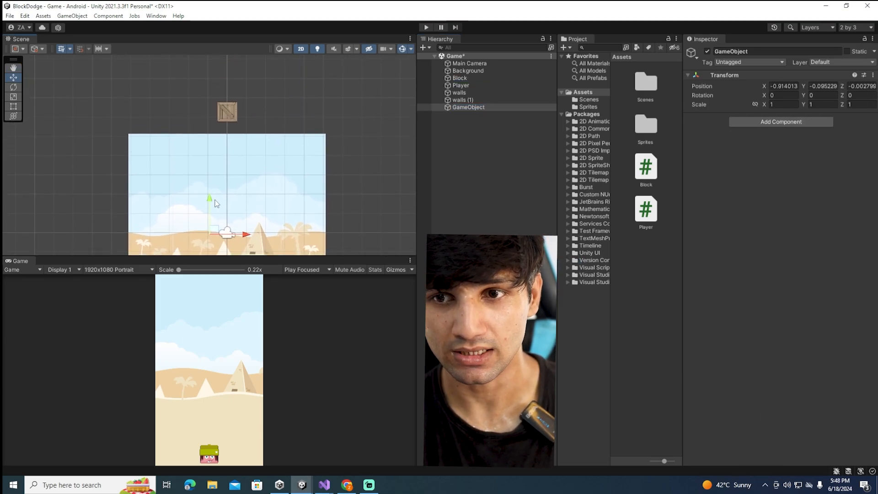
left_click(210, 205)
left_click_drag(224, 200, 232, 126)
key("ctrl+z")
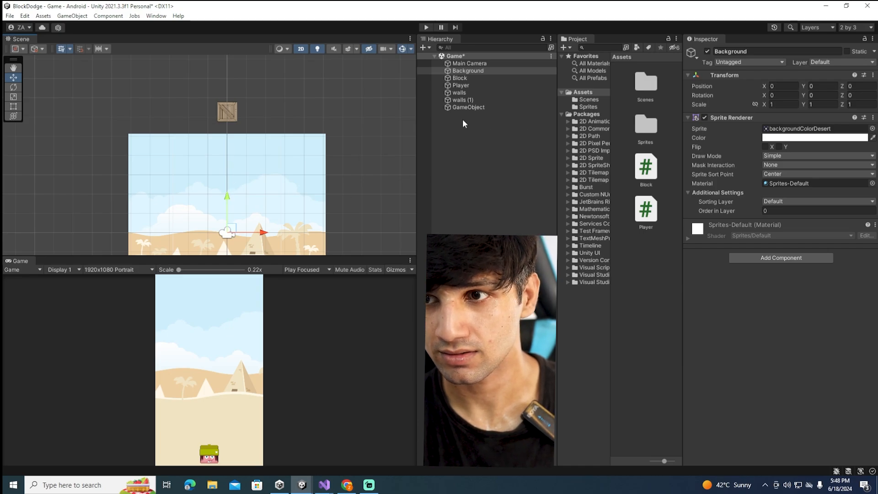
Rename the new empty GameObject as GameManager
left_click(455, 107)
left_click(765, 51)
type("G")
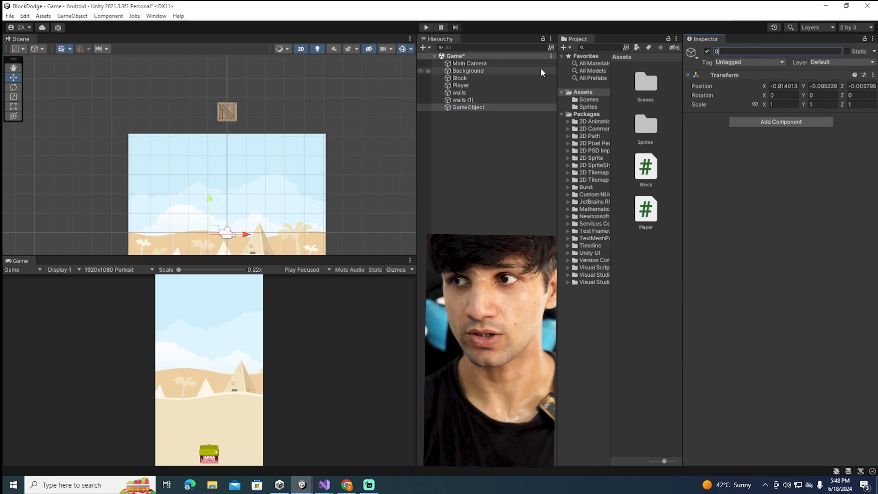
type("ameMana")
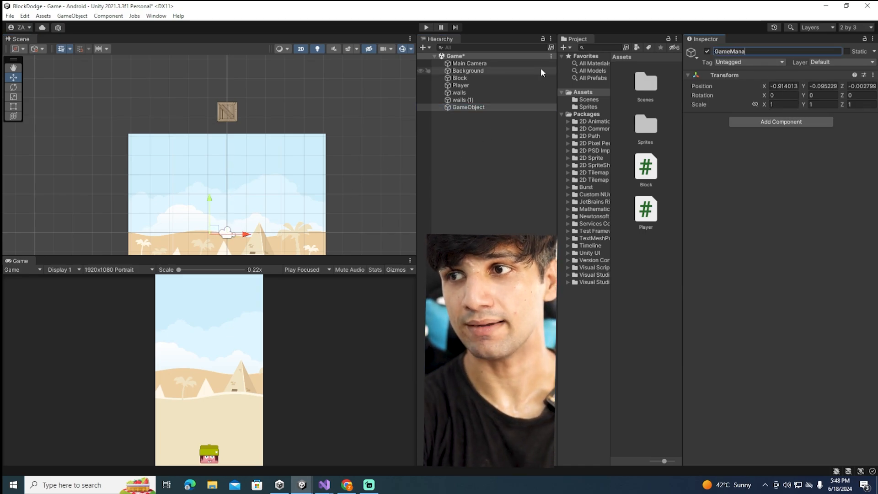
type("ger")
key("Return")
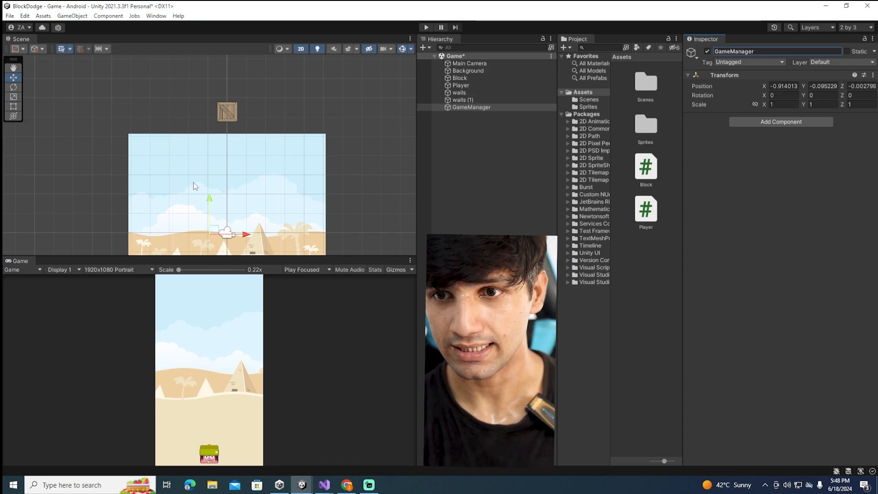
Move GameManager just above the background's upper edge beside the Block, to about X -0.07 and Y 5.36
scroll(206, 192, "down", 2)
left_click_drag(211, 192, 218, 170)
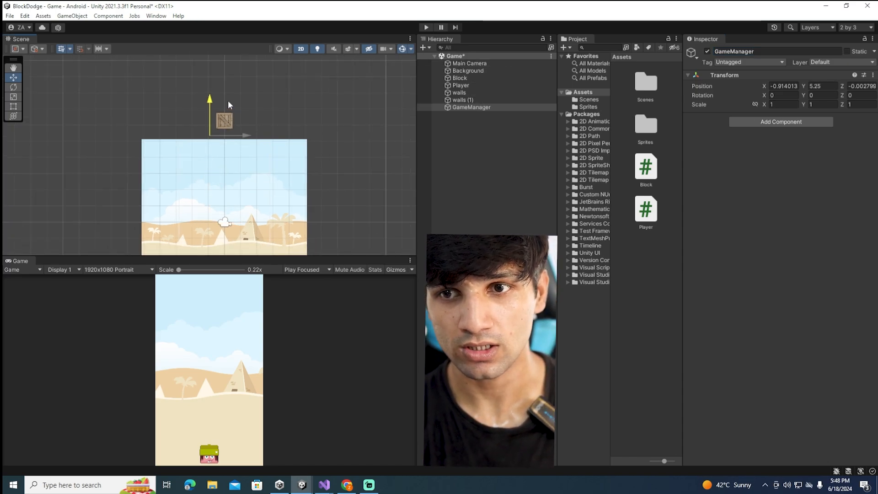
left_click_drag(228, 101, 229, 100)
left_click_drag(249, 134, 263, 134)
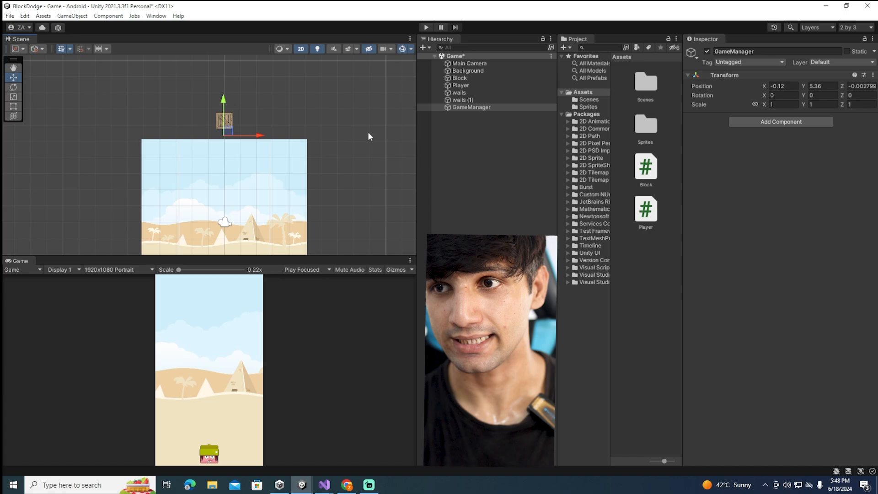
Create a folder named Prefabs inside Assets
left_click(461, 78)
right_click(590, 92)
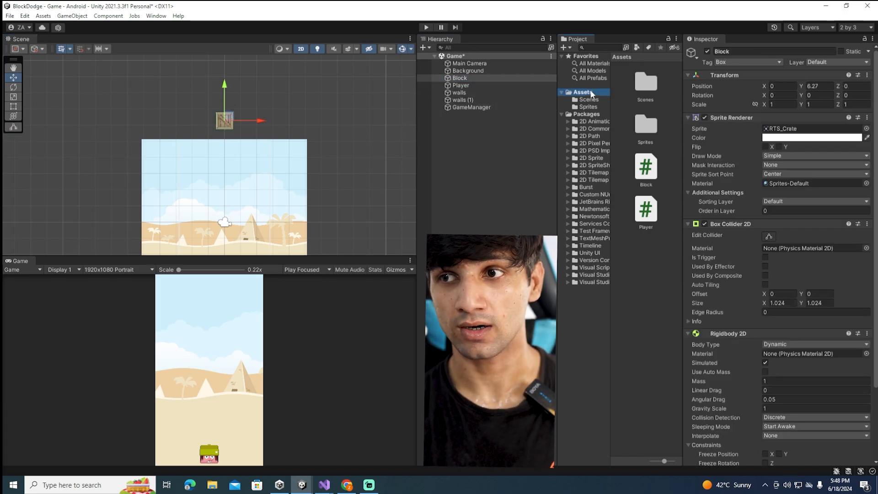
mouse_move(614, 97)
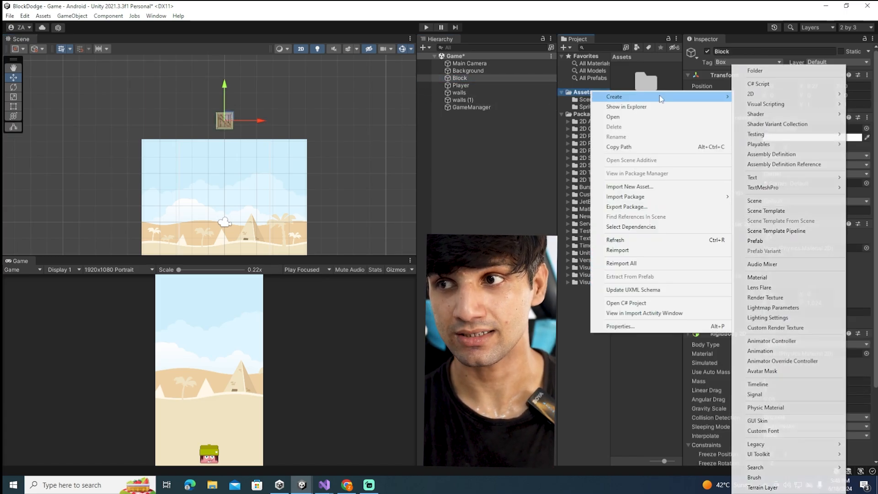
left_click(777, 68)
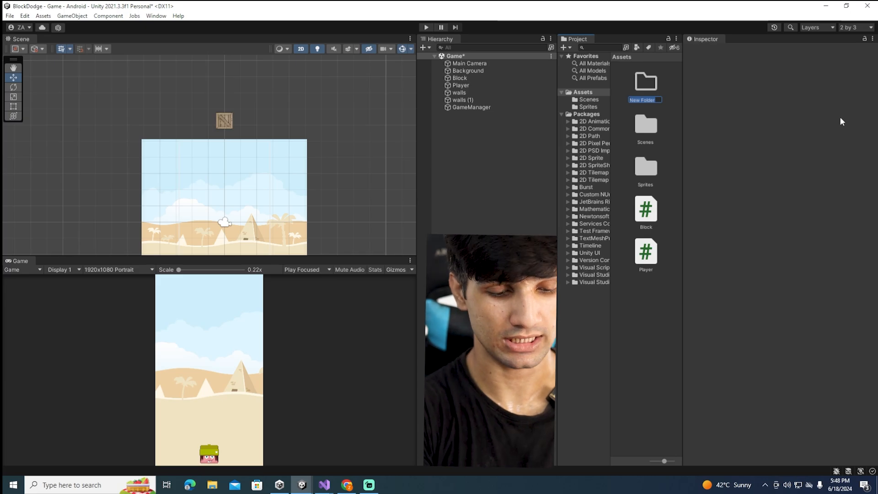
type("Prefabs")
key("Return")
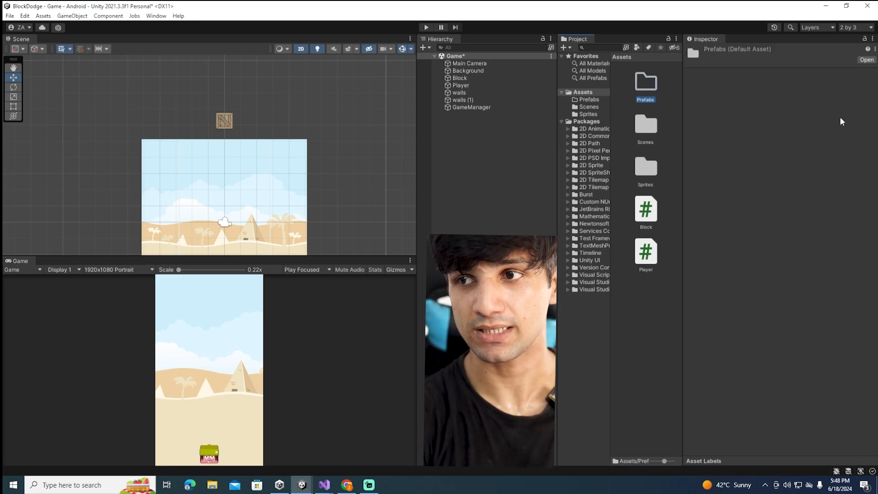
Open the Prefabs folder and turn the scene's Block object into a prefab there
double_click(646, 90)
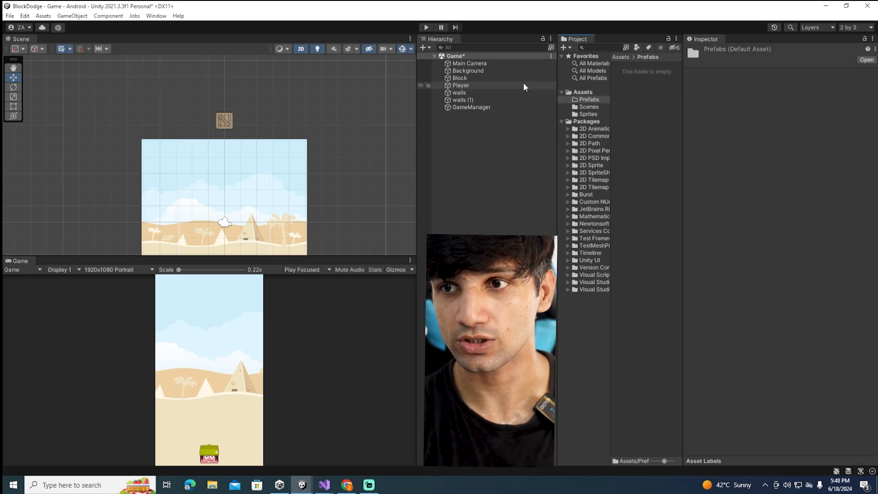
left_click_drag(521, 78, 647, 275)
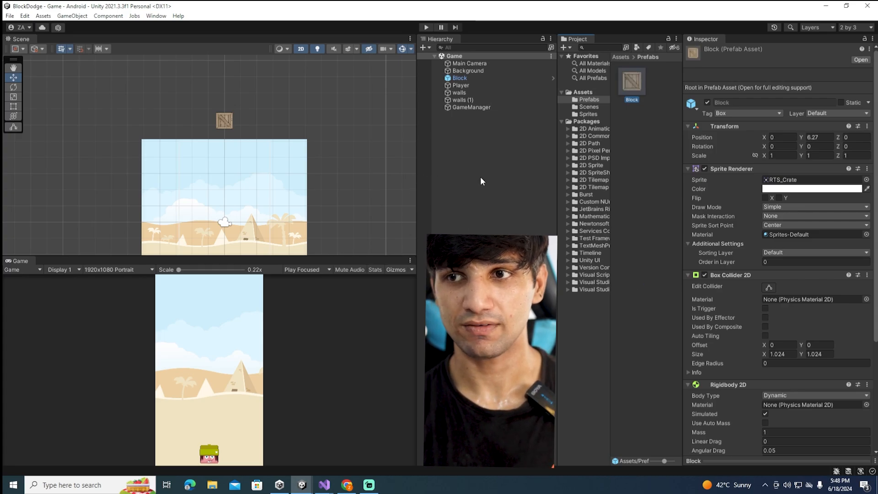
left_click(463, 79)
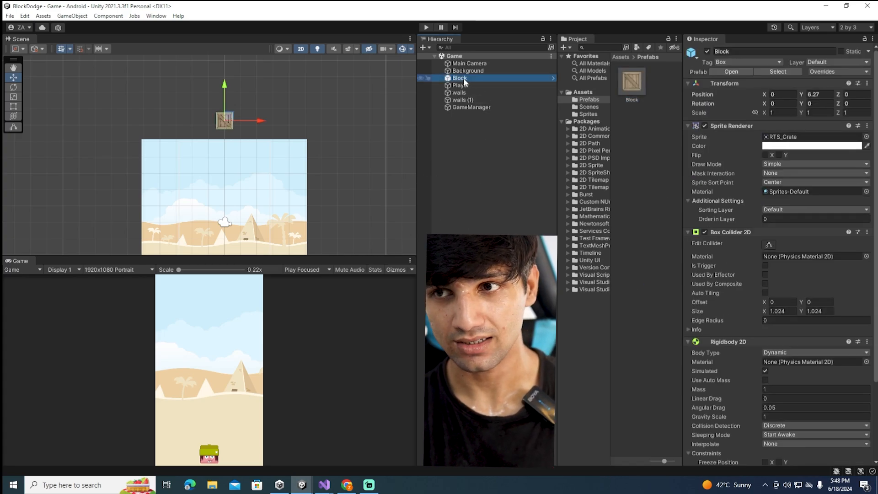
left_click(476, 172)
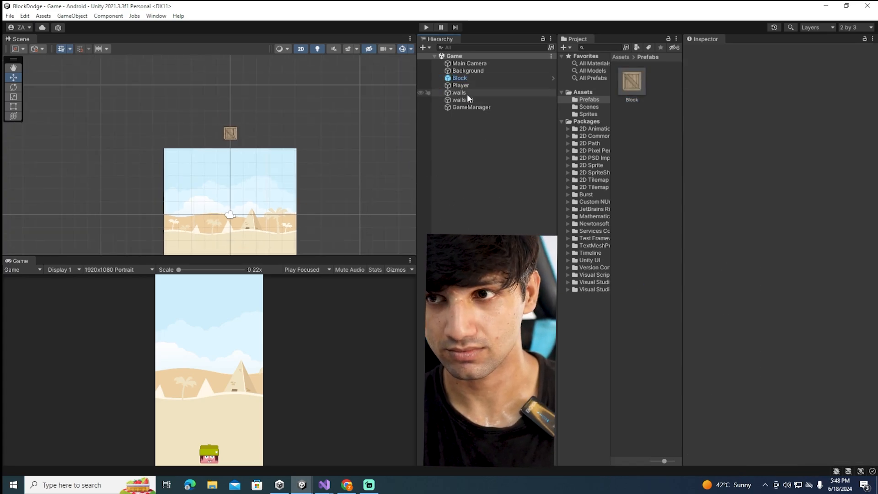
Create a new script named GameManager and attach it to the GameManager object
double_click(471, 108)
left_click(781, 122)
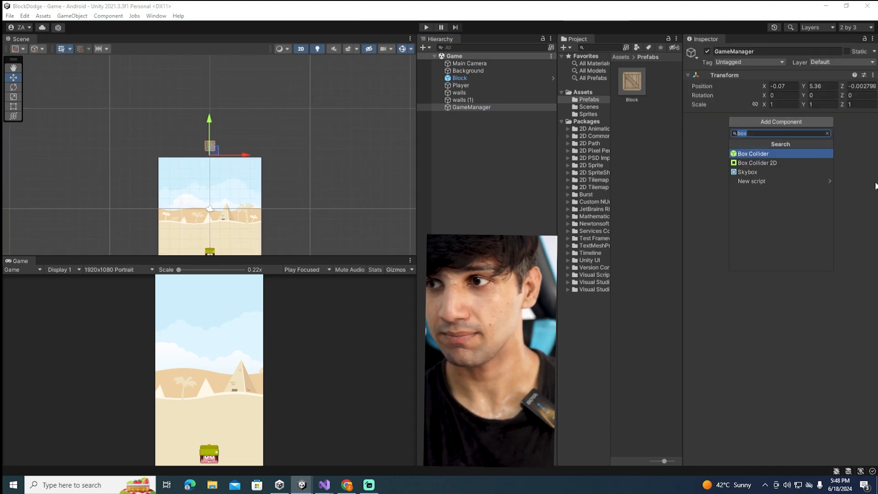
type("Game")
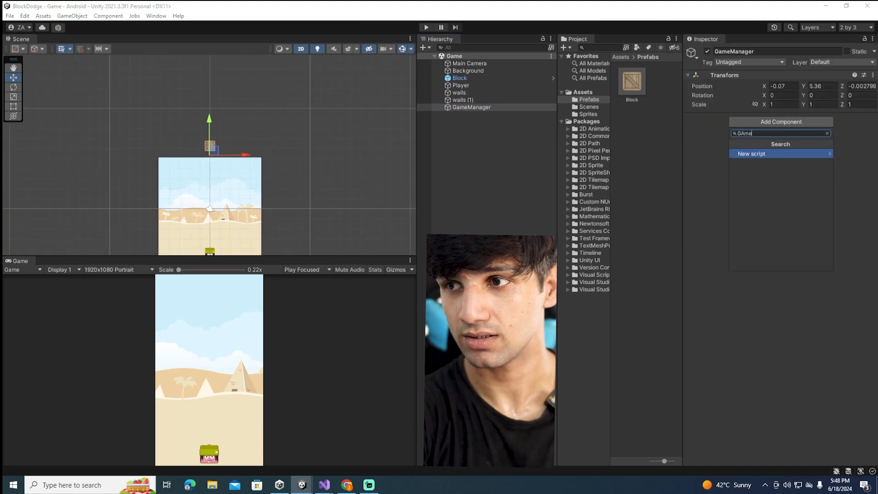
key("BackSpace")
key("BackSpace")
key("BackSpace")
type("ameManager")
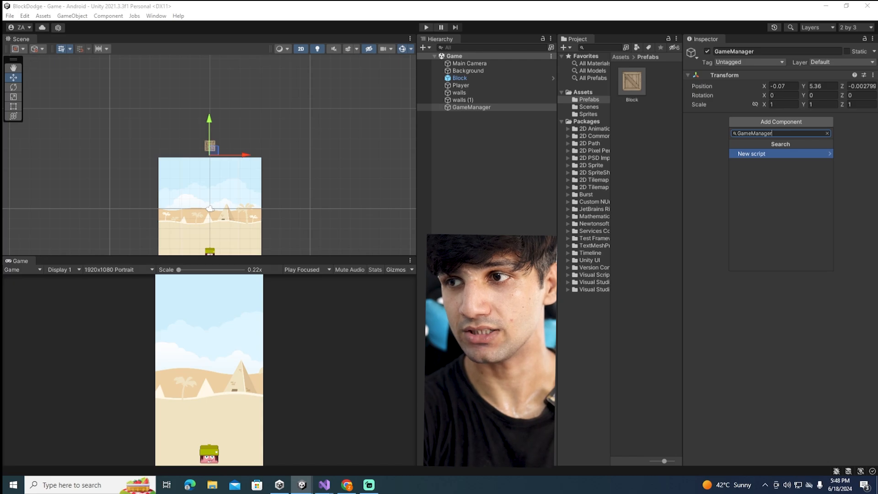
key("Return")
key("Return")
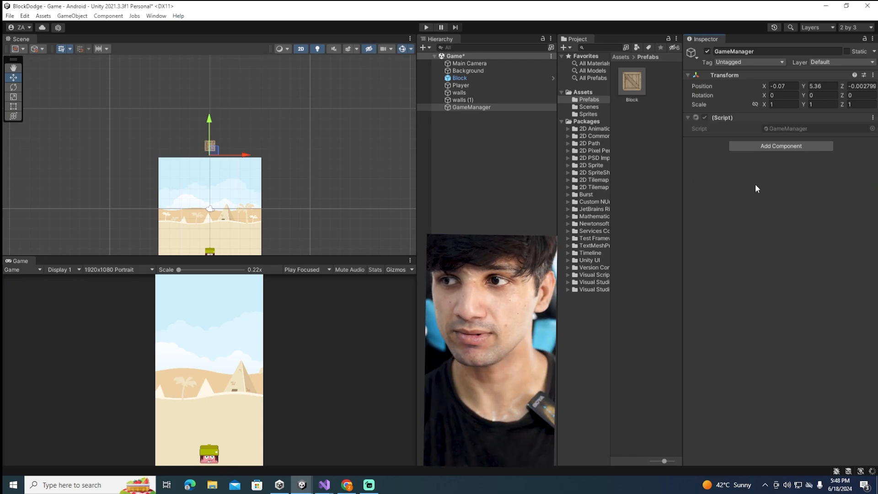
Open the GameManager script in Visual Studio
double_click(759, 127)
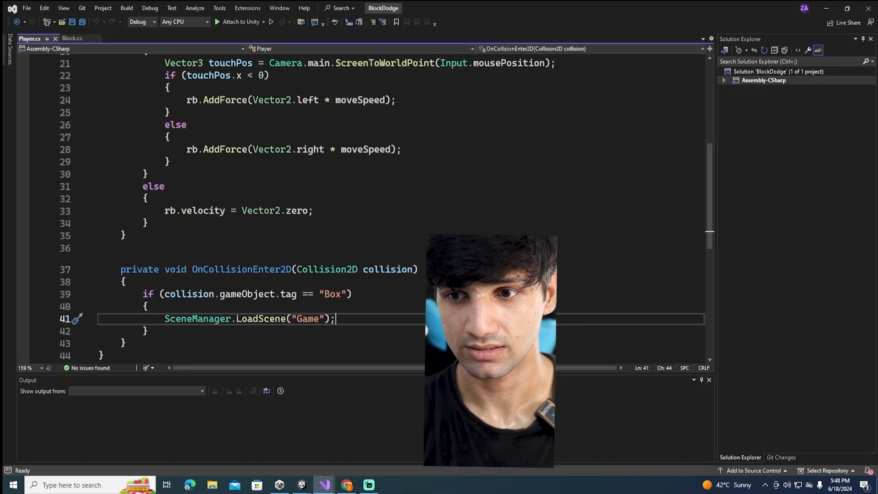
left_click(826, 9)
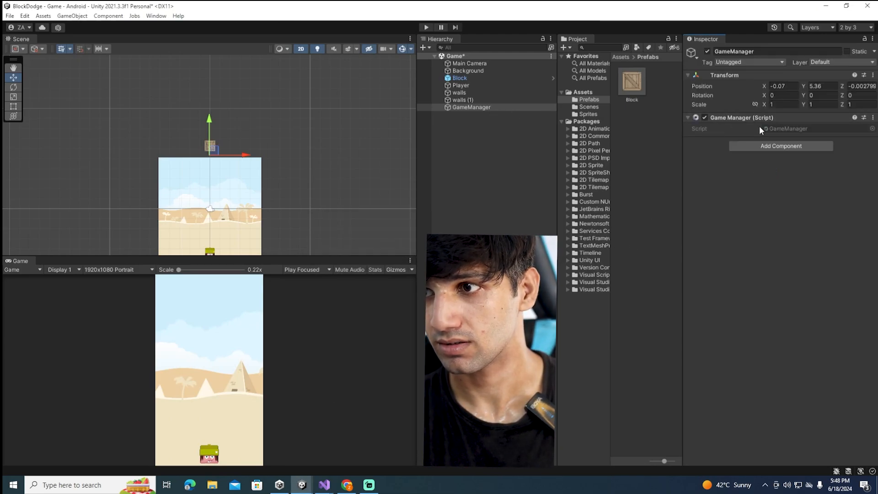
double_click(775, 130)
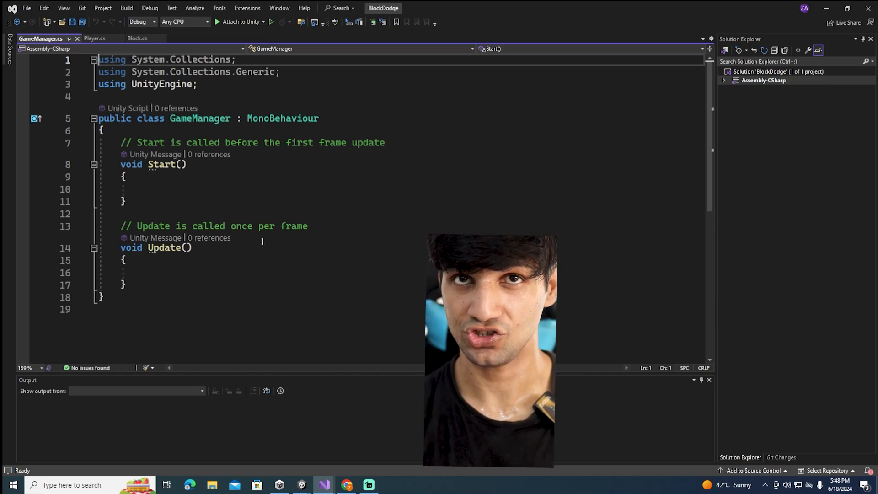
Declare a public GameObject variable named block at the start of the GameManager class
left_click(135, 123)
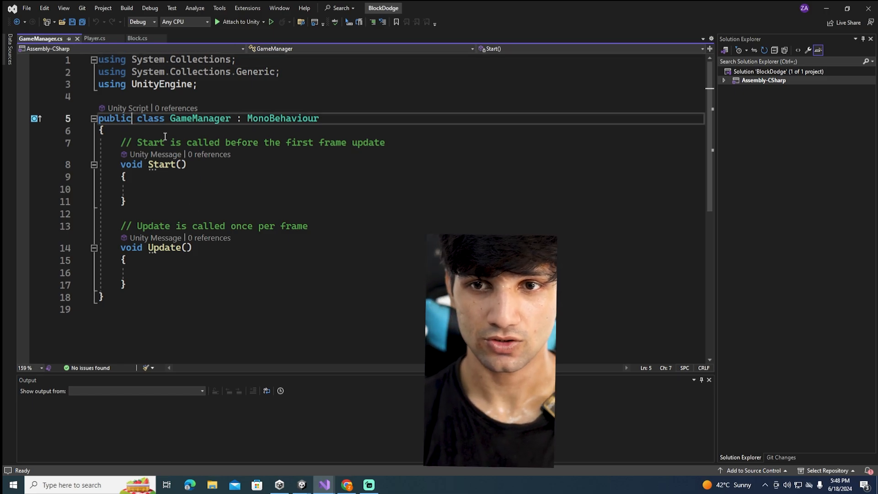
left_click(166, 136)
key("Return")
key("Return")
type("pu")
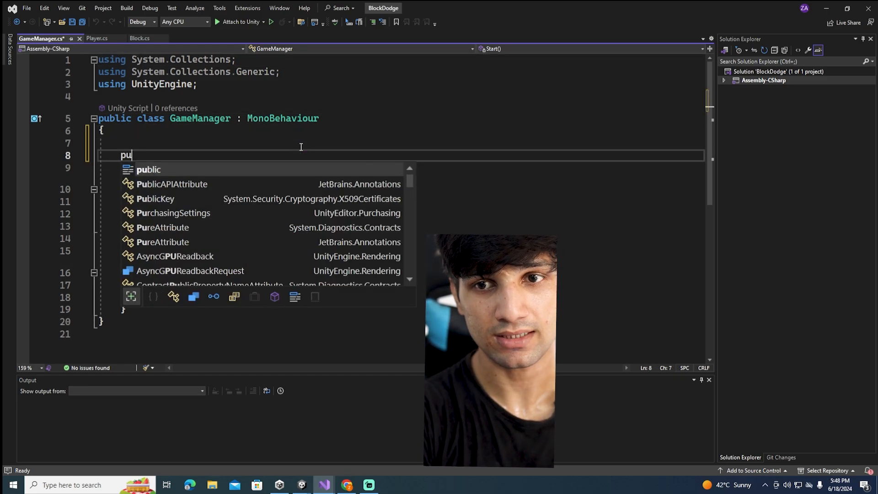
type("blic GameOb")
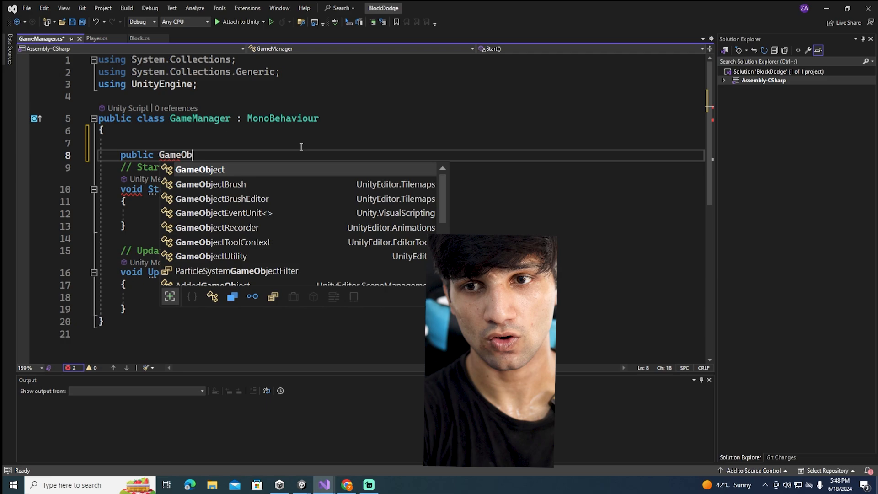
type("ject bl")
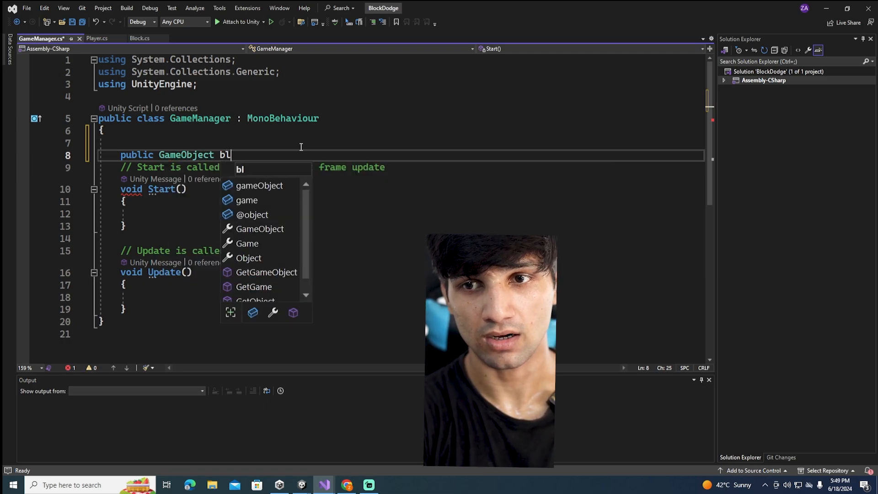
type("oi;")
key("Return")
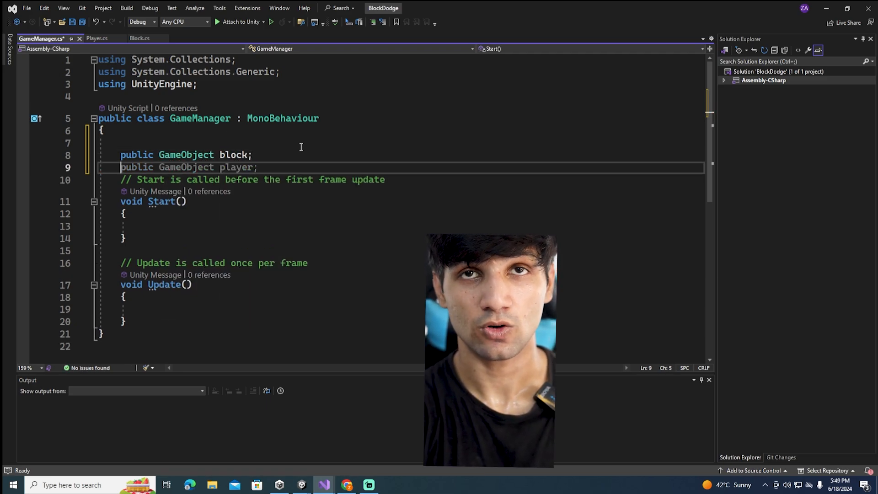
Declare a public Transform variable named spawnPoint below the block variable
type("public ")
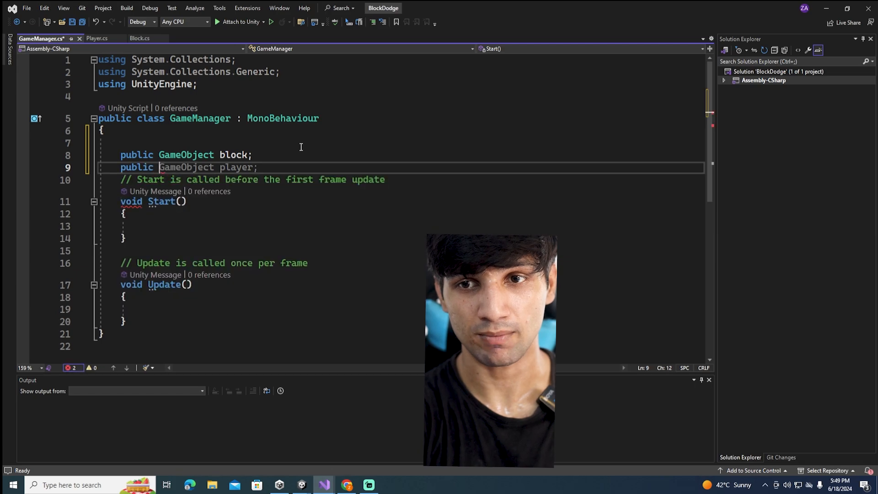
type("Tra")
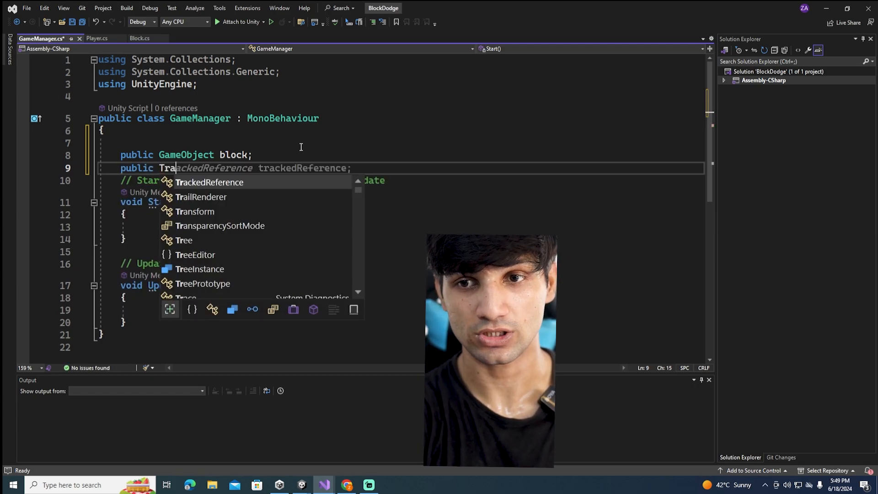
type("nsform spa")
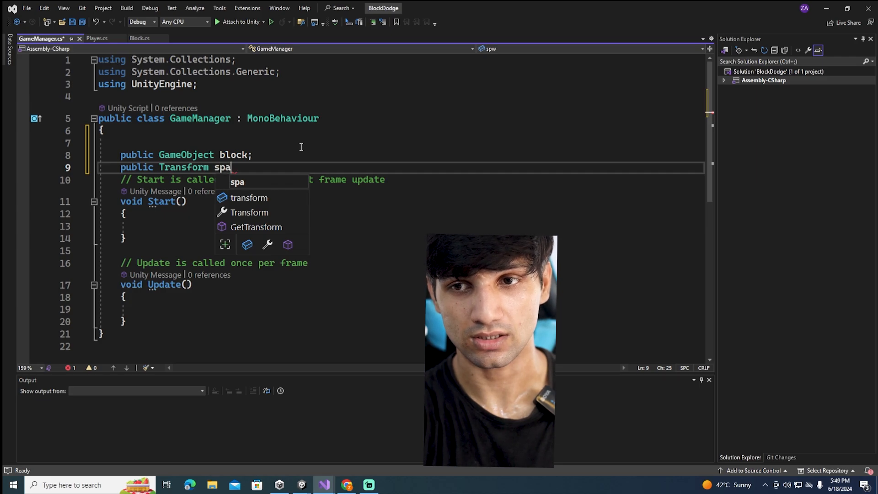
type("wnPoint;")
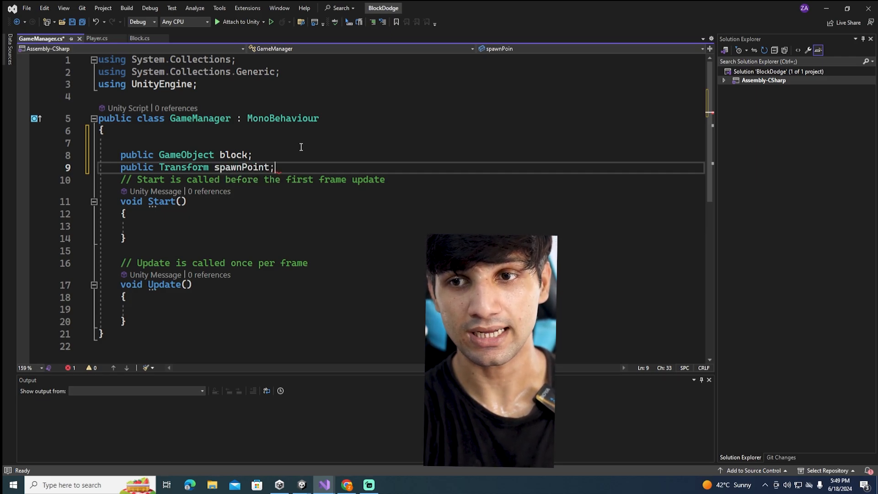
Declare a public float variable named moveX below the spawnPoint variable and save the script
key("Return")
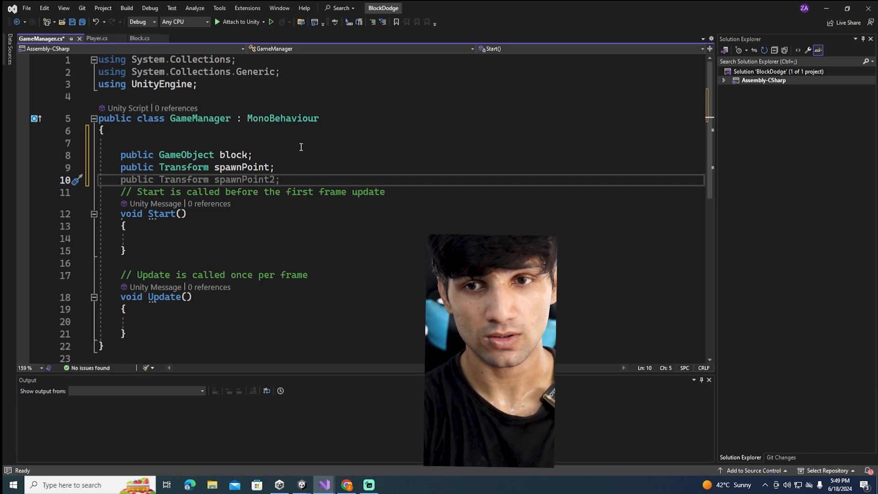
type("public float")
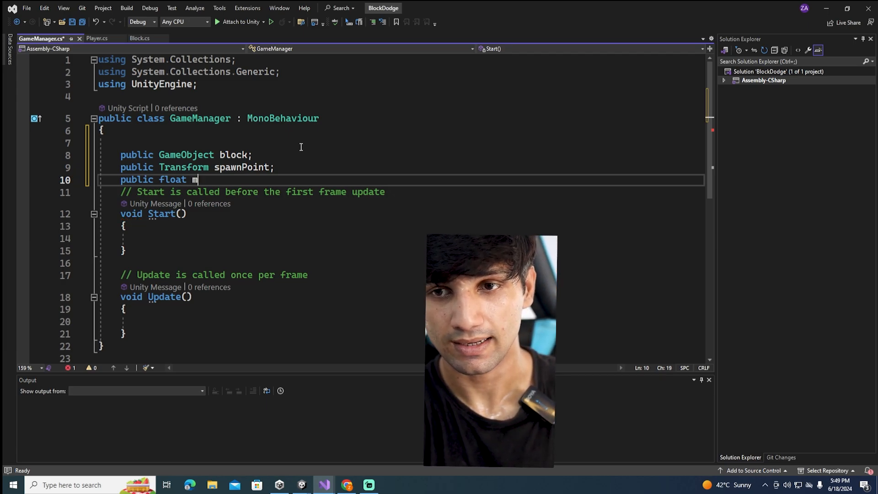
type("move")
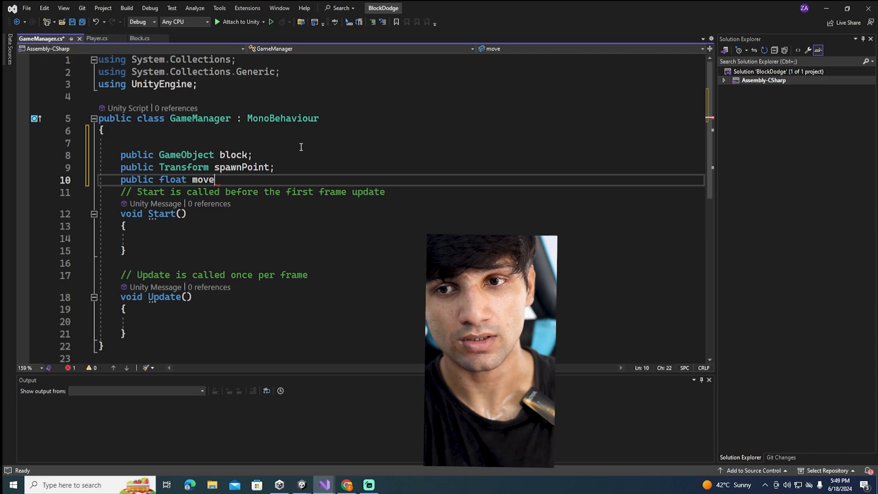
type("X;")
key("ctrl+s")
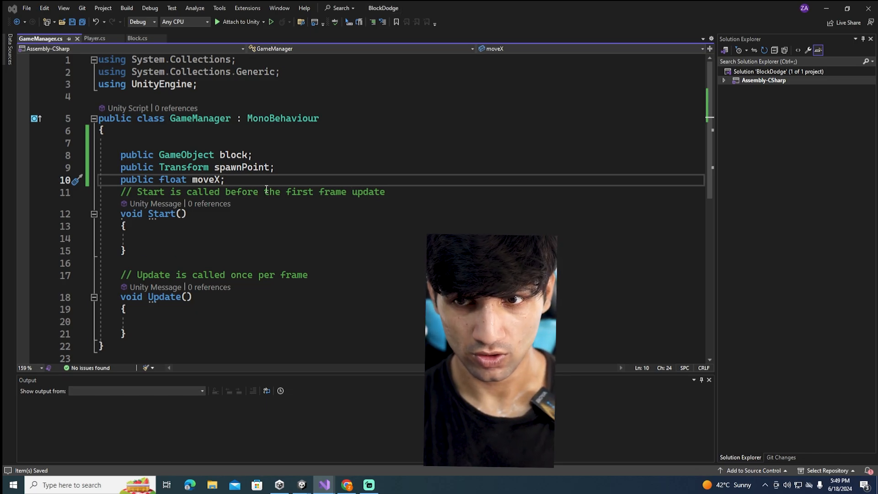
Declare a public float variable named spawnRate below moveX and save the script
key("Return")
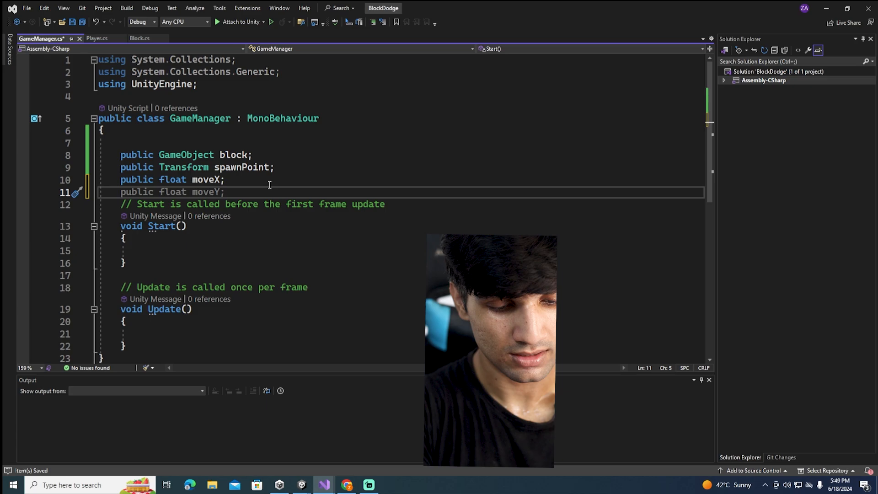
type("public")
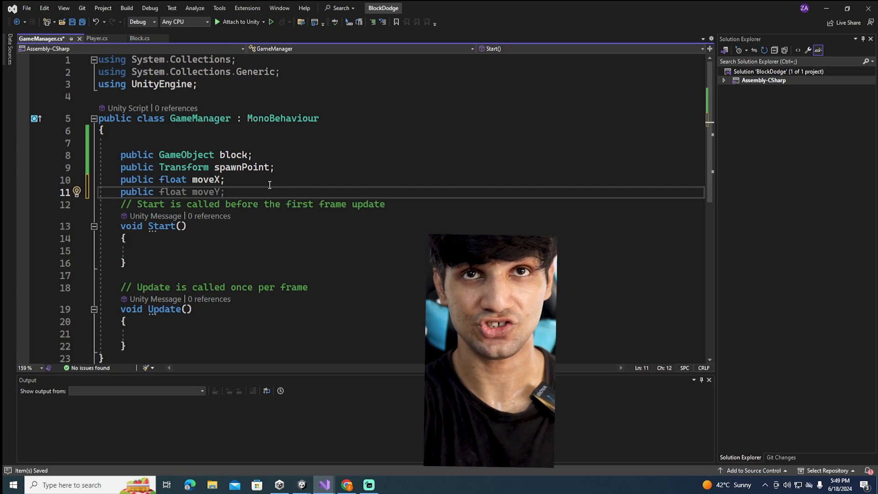
type("float")
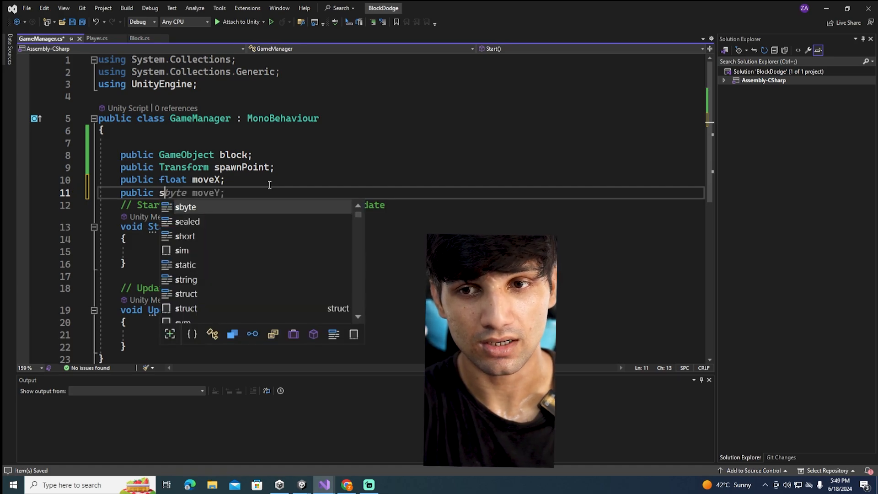
type(" sw")
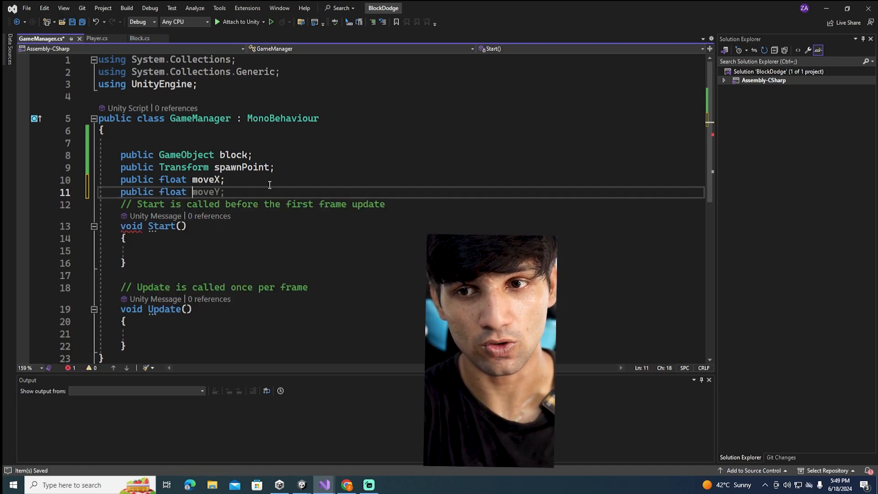
key("BackSpace")
type("pawn")
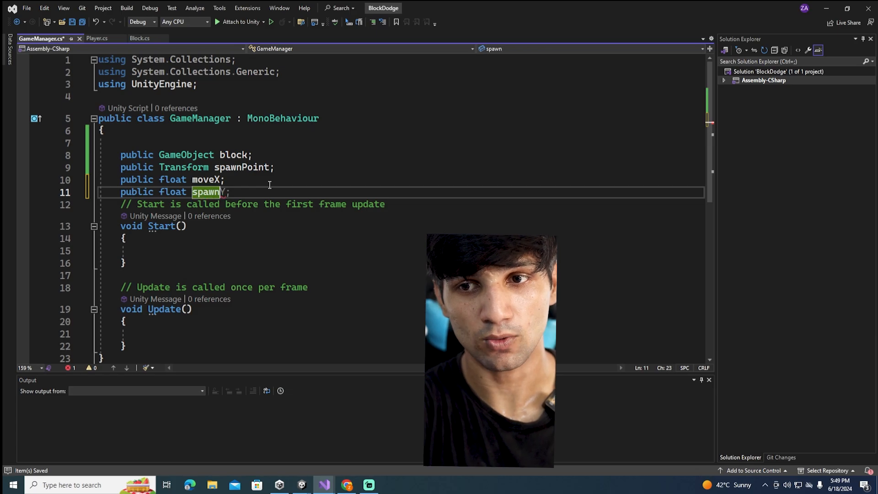
type("Rate;")
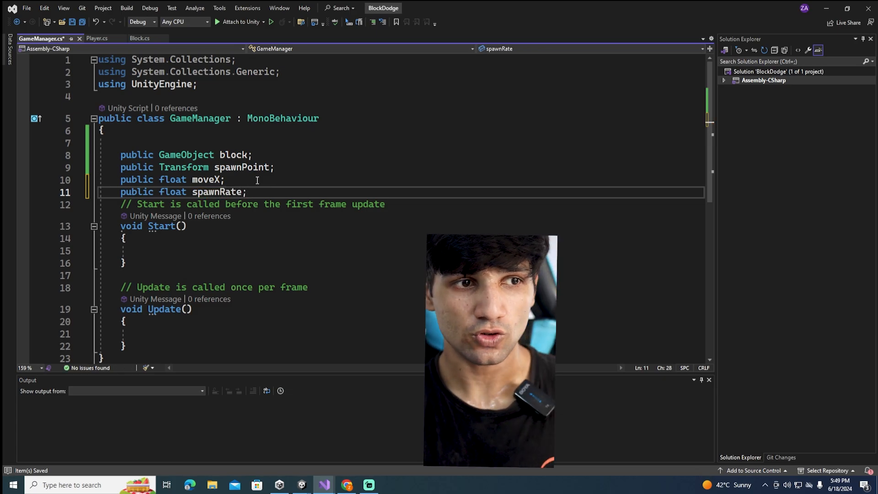
key("ctrl+s")
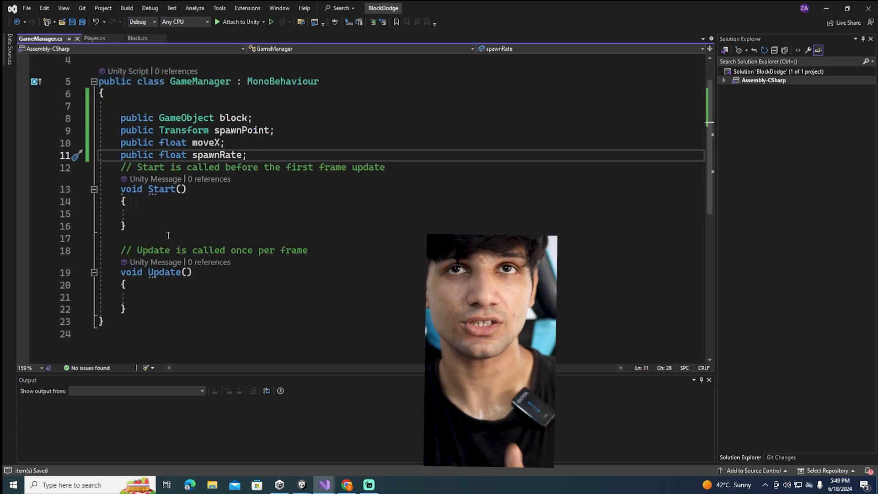
Add a bool variable named isGamePlay initialized to false, separated by a blank line below spawnRate, and save the script
scroll(206, 224, "down", 3)
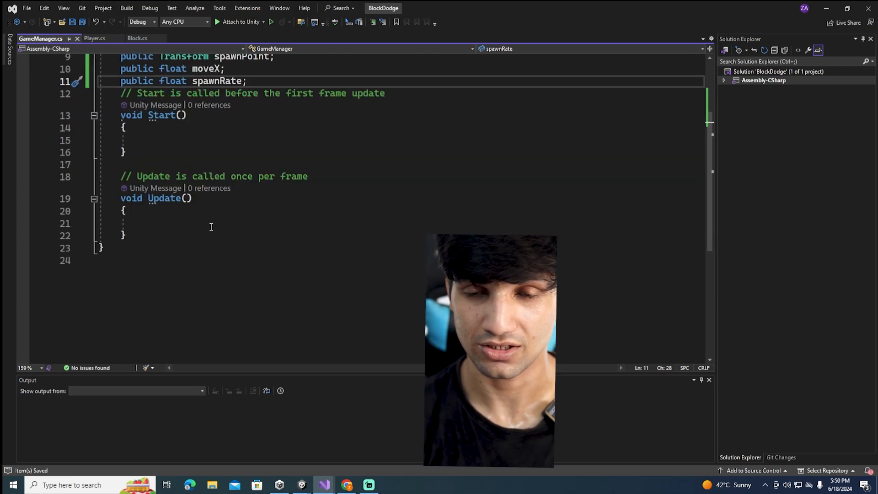
scroll(171, 216, "up", 3)
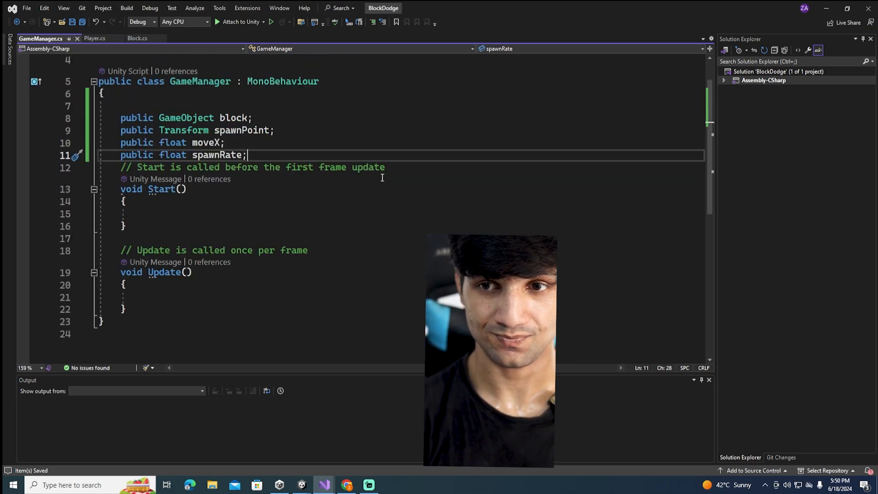
key("Return")
key("Return")
type("b")
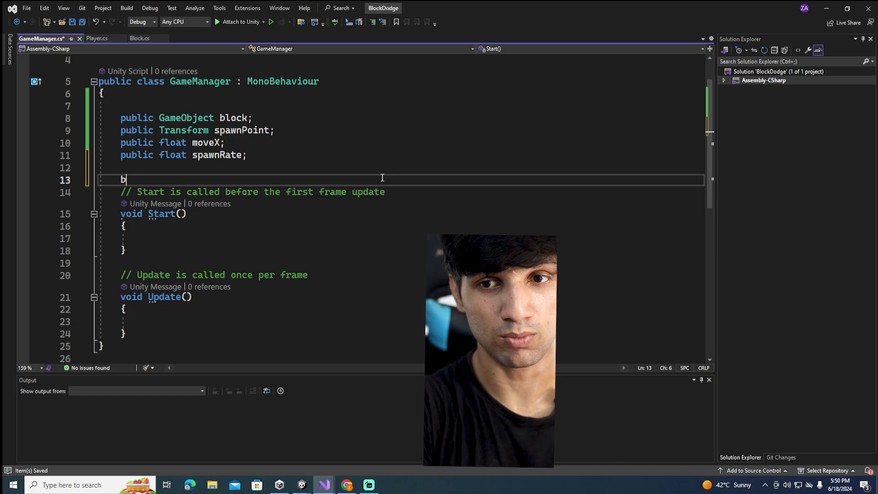
type("ool isGame")
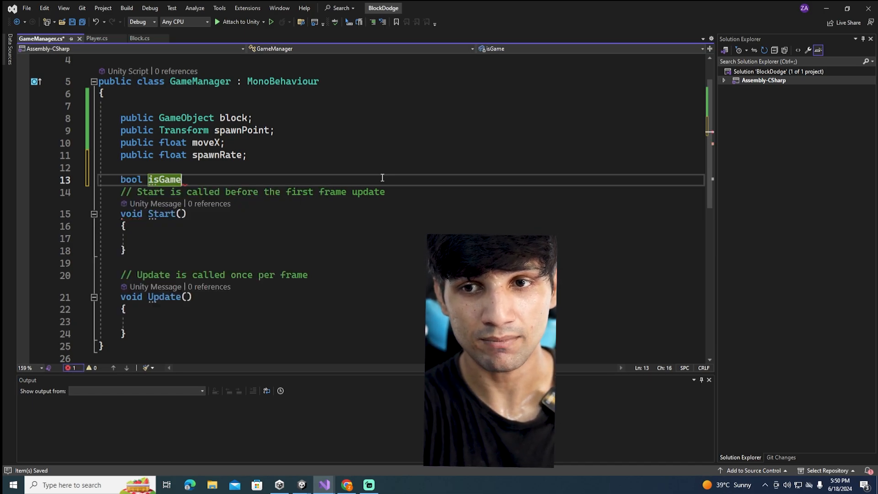
type("Play")
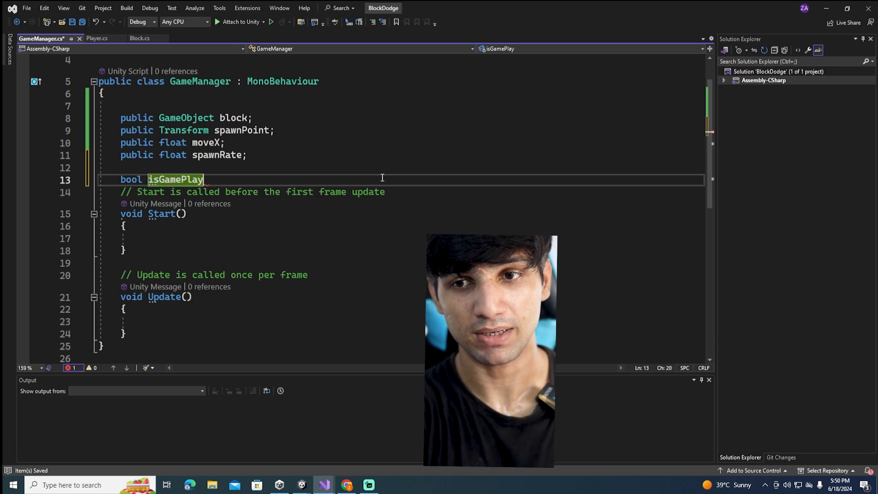
type(" = falwse;")
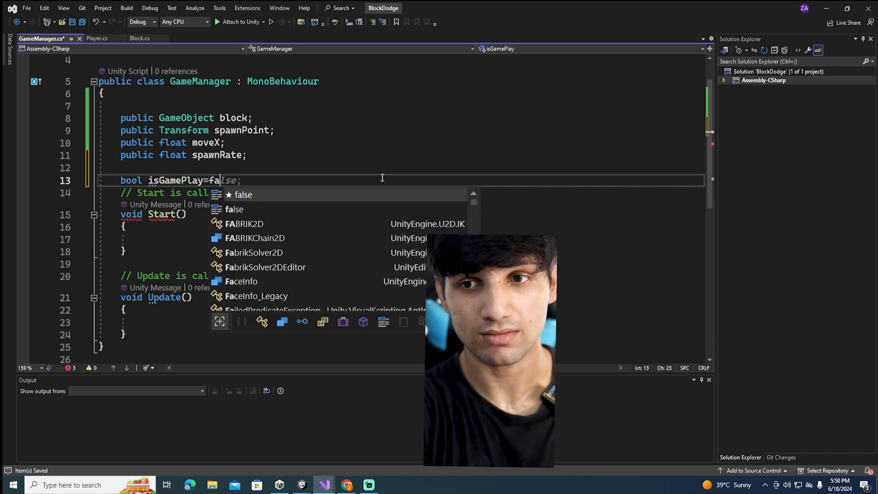
type(";")
key("ctrl+s")
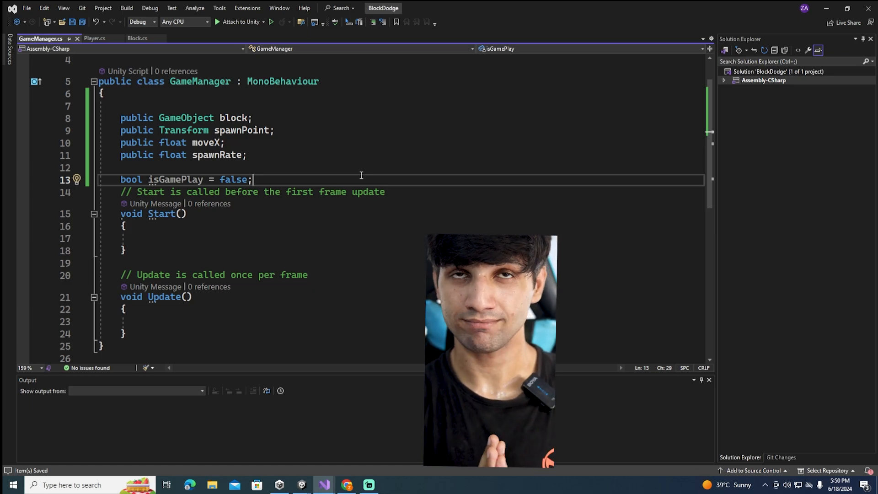
Create an empty public void method named spawnBlock below the Update method
scroll(224, 239, "down", 4)
left_click(157, 194)
left_click(216, 190)
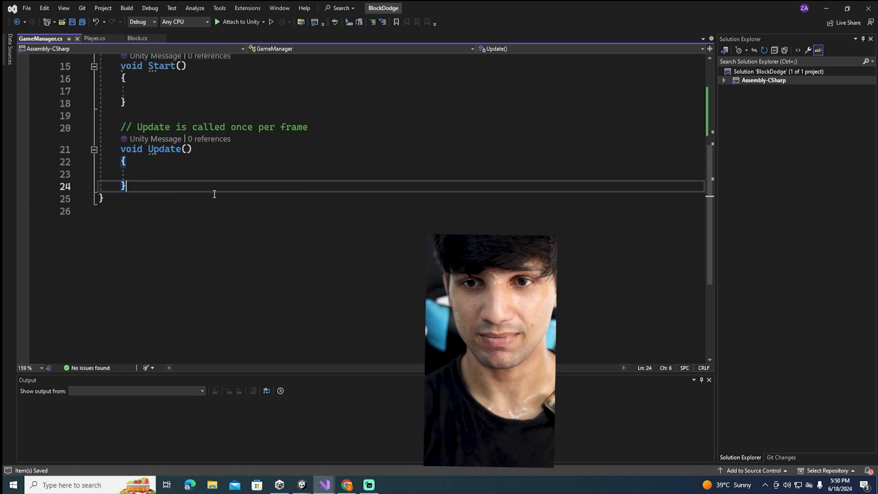
key("Return")
key("Return")
scroll(250, 181, "up", 5)
scroll(244, 181, "down", 1)
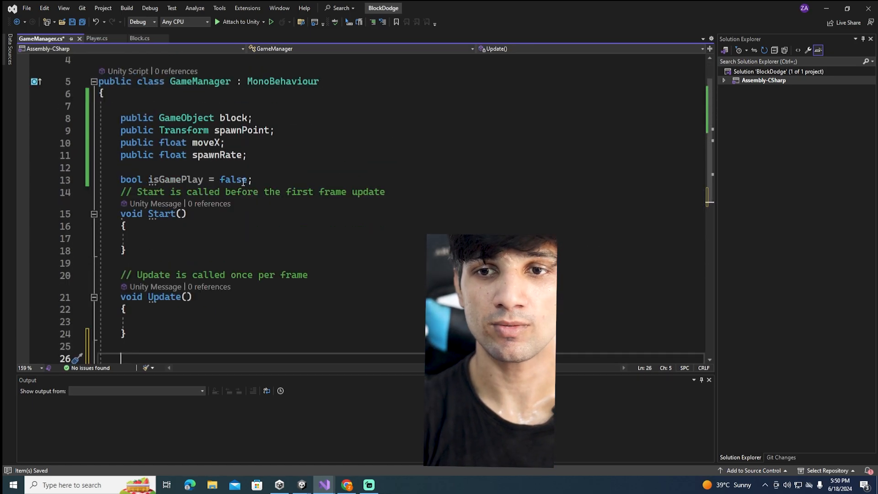
scroll(295, 229, "down", 1)
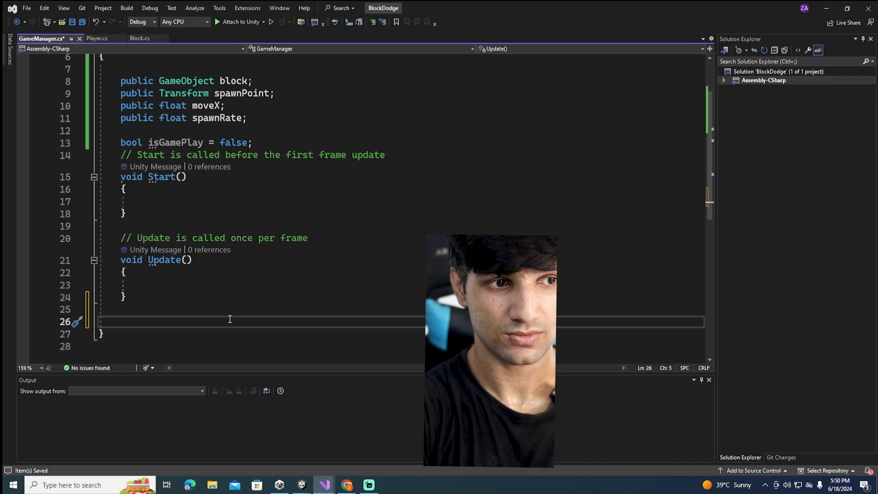
type("public void spwa")
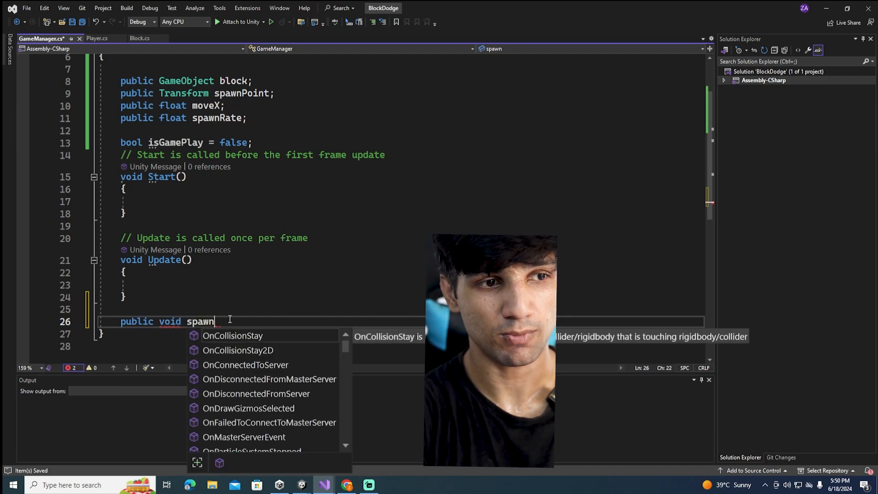
type("nBlock")
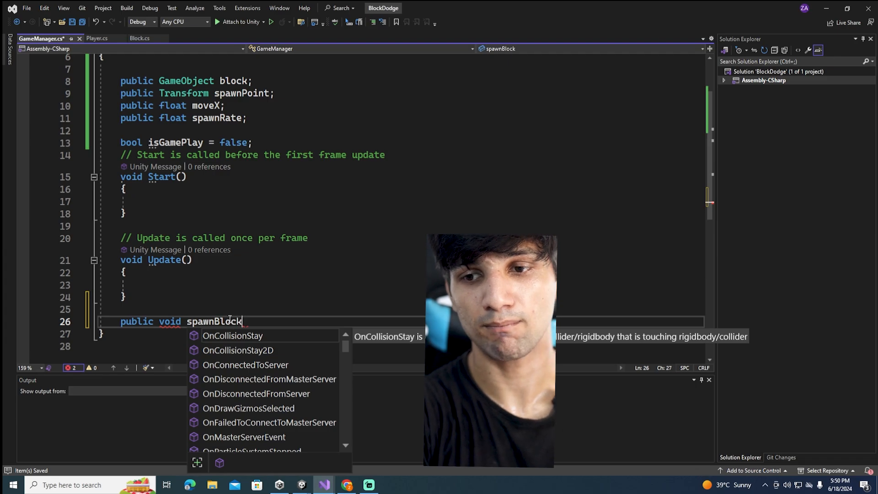
type("(")
key("Return")
type("{")
key("Return")
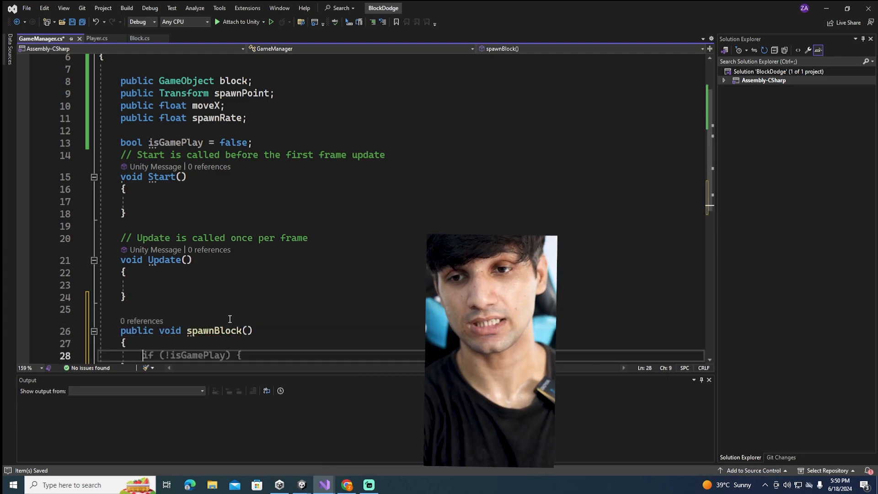
Declare a Vector3 variable named spawnPos inside spawnBlock and assign it spawnPoint.position
type("Vec")
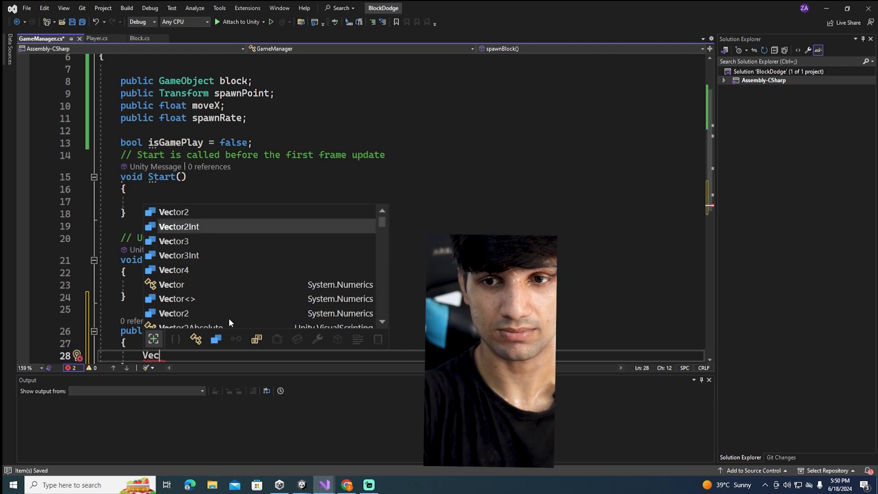
type("tor3 ")
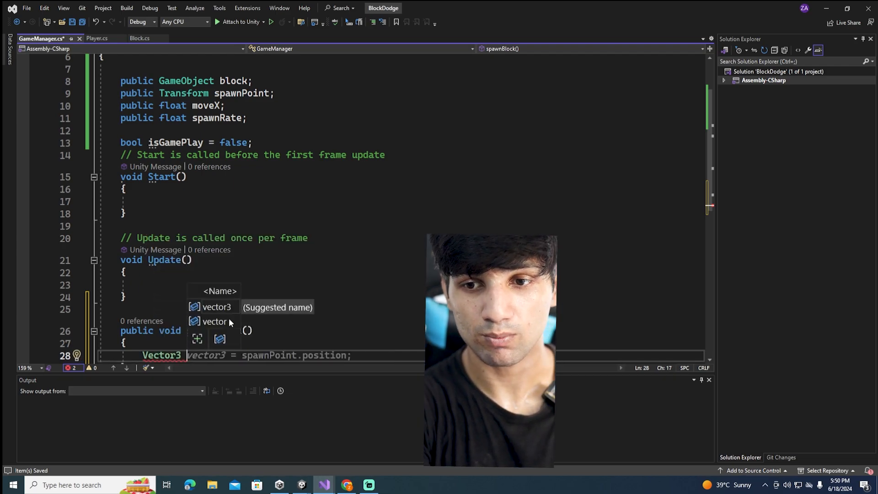
type("spaw")
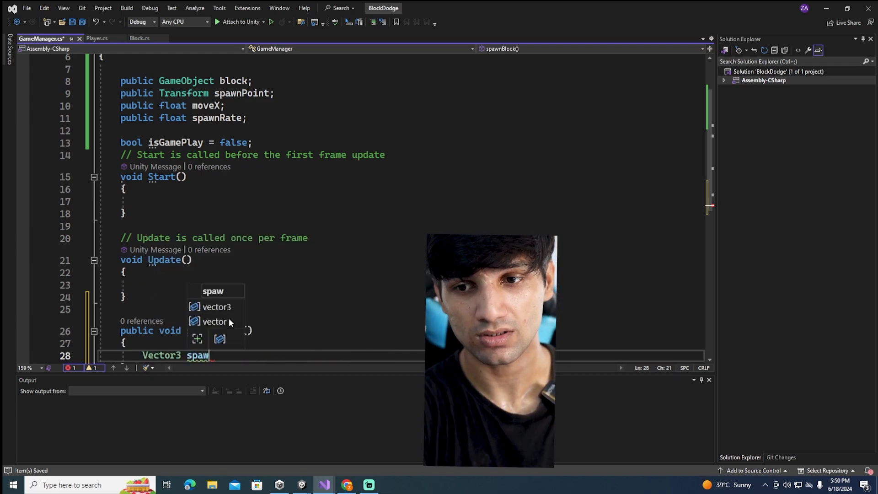
type("nPos=")
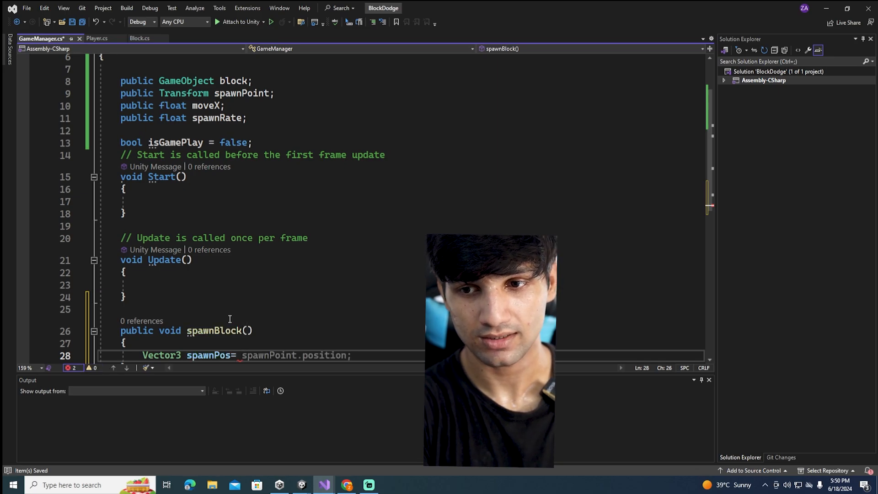
type("pa")
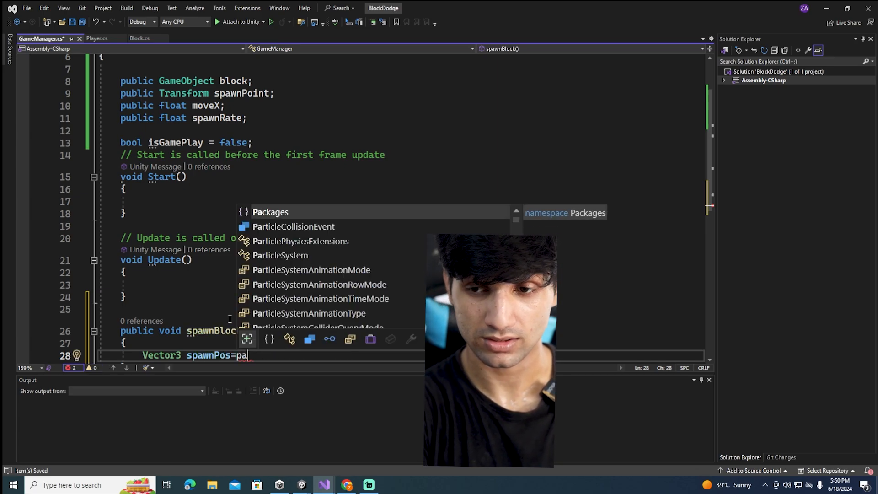
key("BackSpace")
key("BackSpace")
type("spa")
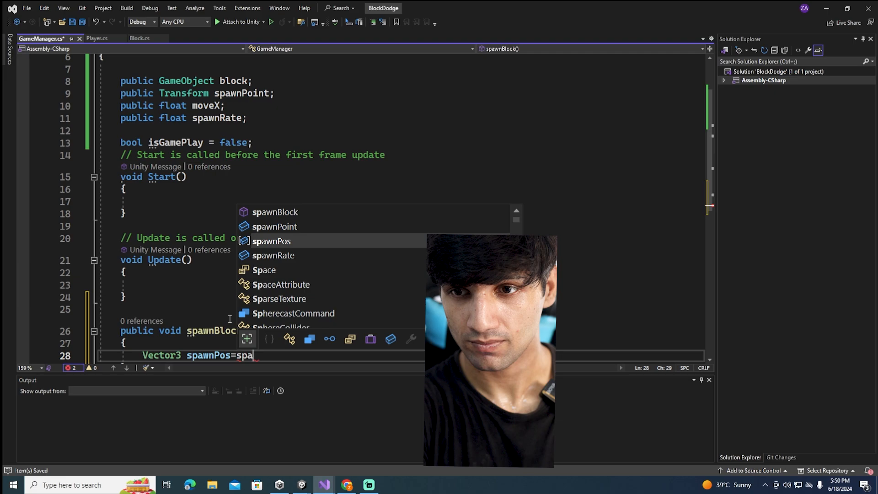
type("wnPoint.pos")
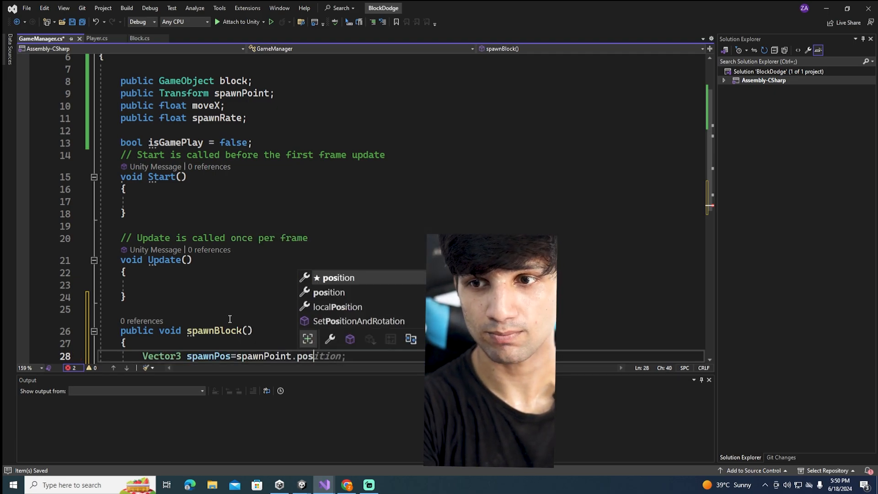
key("Tab")
Begin a statement inside spawnBlock, below the spawnPos declaration, that assigns a value to spawnPos.x
key("Return")
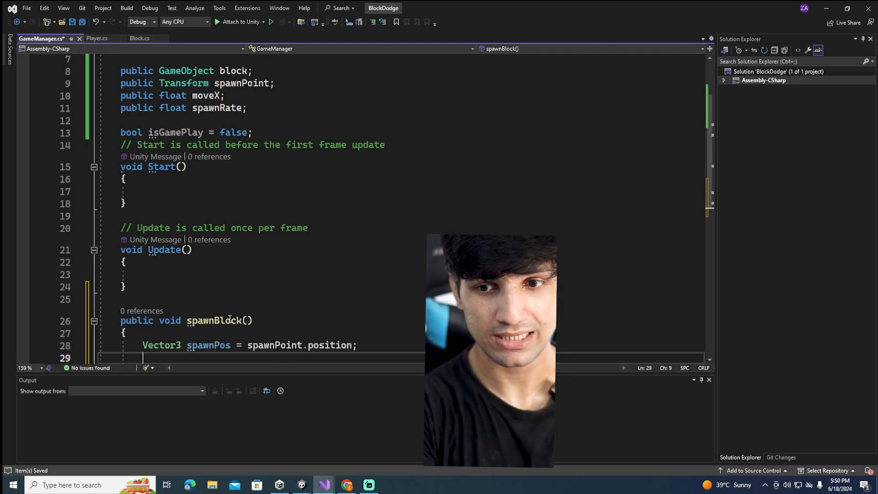
type("ss")
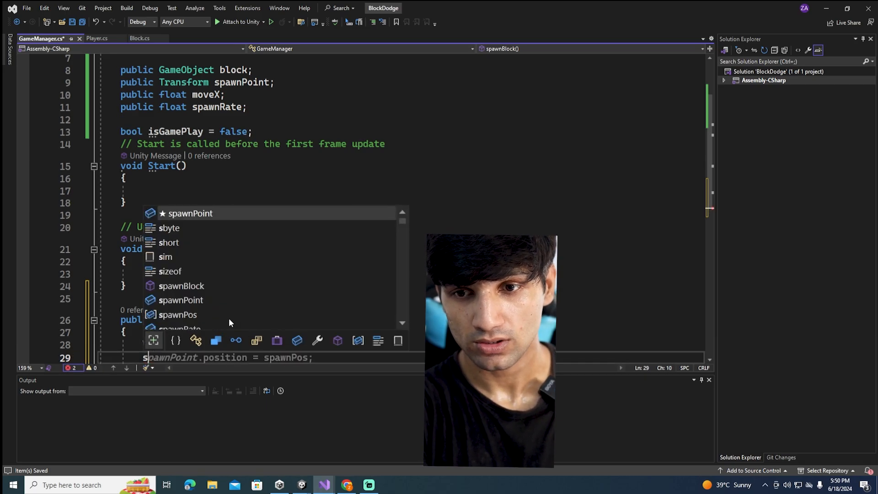
key("BackSpace")
type("pa")
key("Down")
key("Tab")
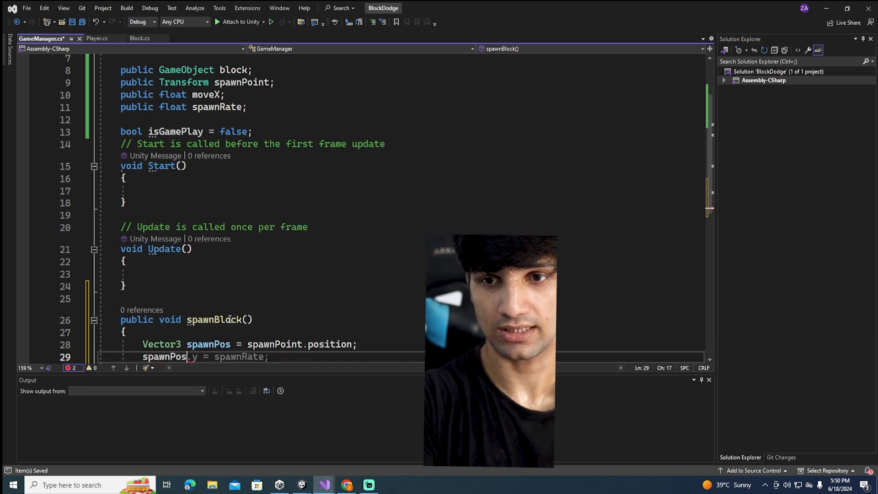
type(".")
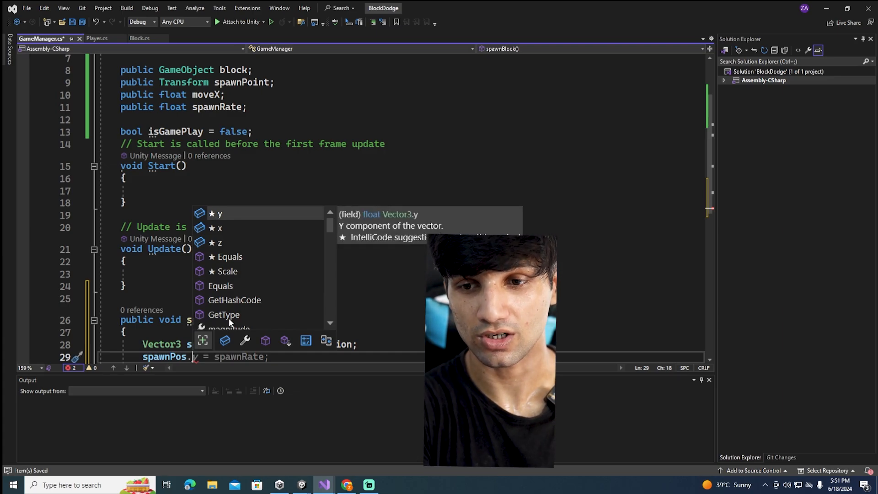
type("x =")
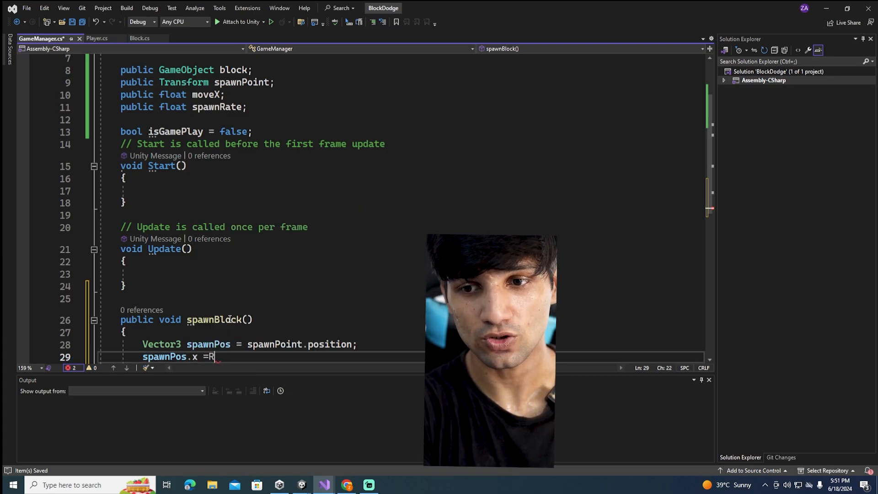
type("Random.Ra")
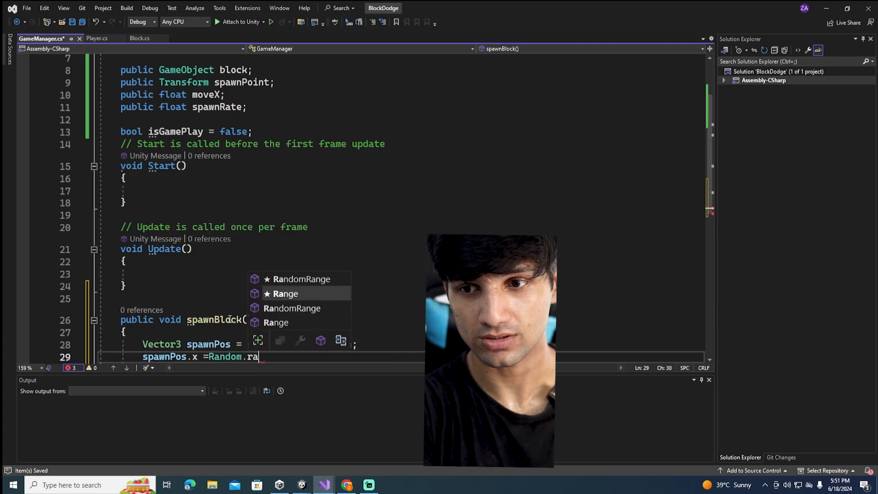
Complete the spawnPos.x assignment with Random.Range(-moveX, moveX) and save the script
key("Tab")
type("(mo")
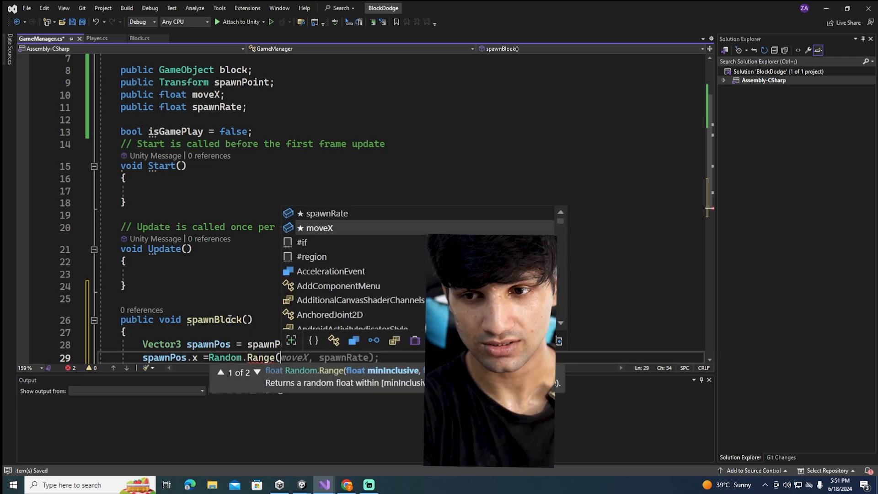
key("BackSpace")
key("BackSpace")
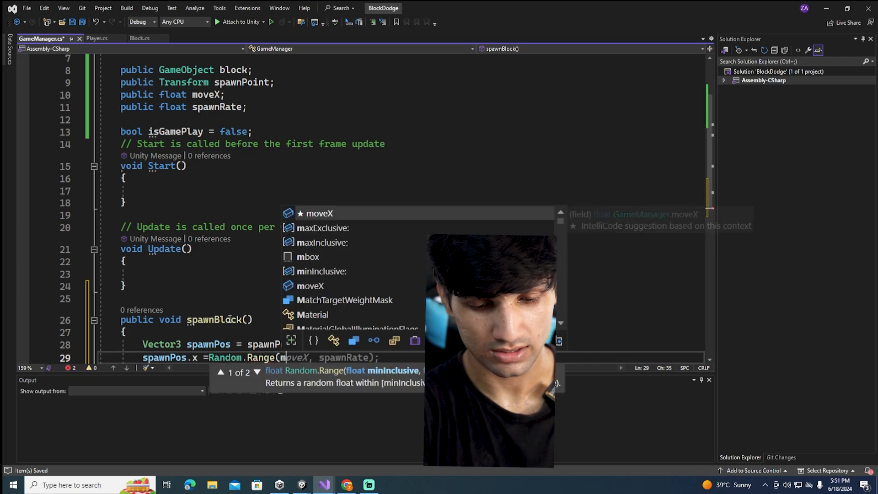
type("-move")
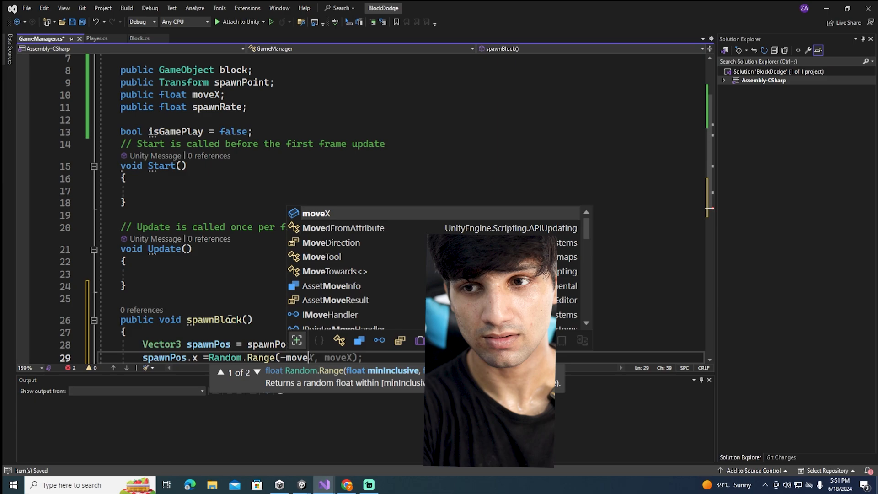
key("Tab")
type(",mov")
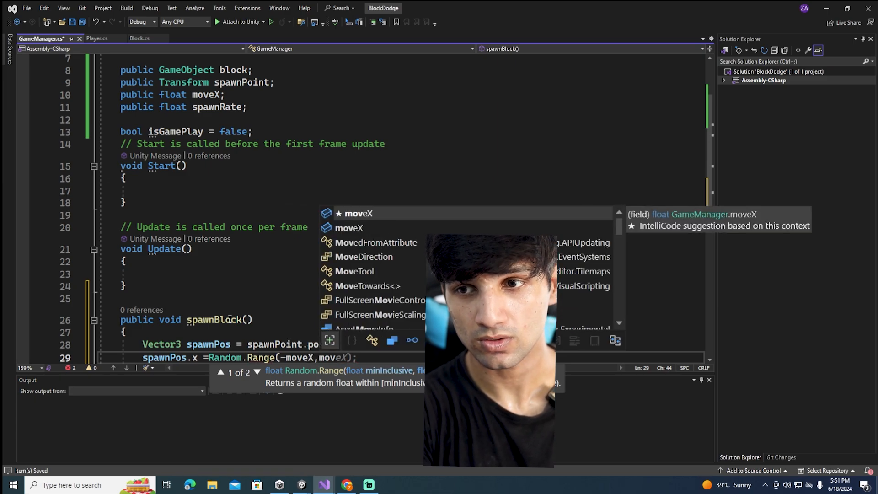
key("Tab")
key("ctrl+s")
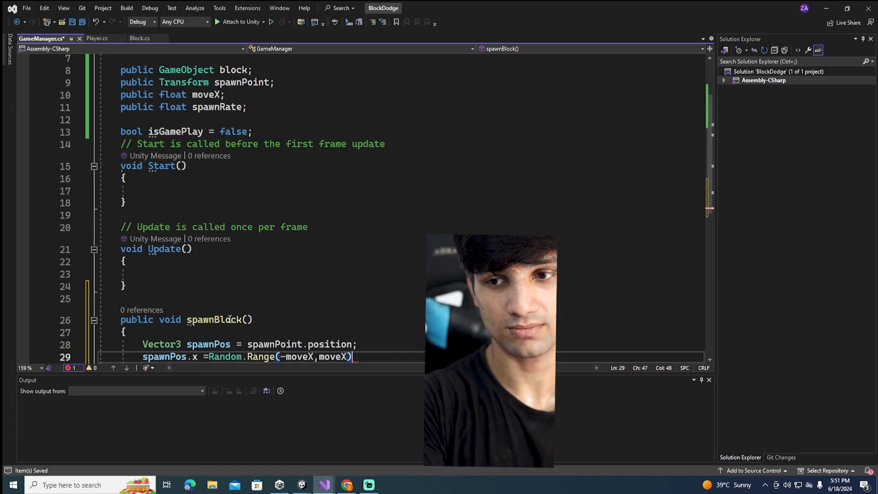
key("ctrl+a")
left_click(398, 283)
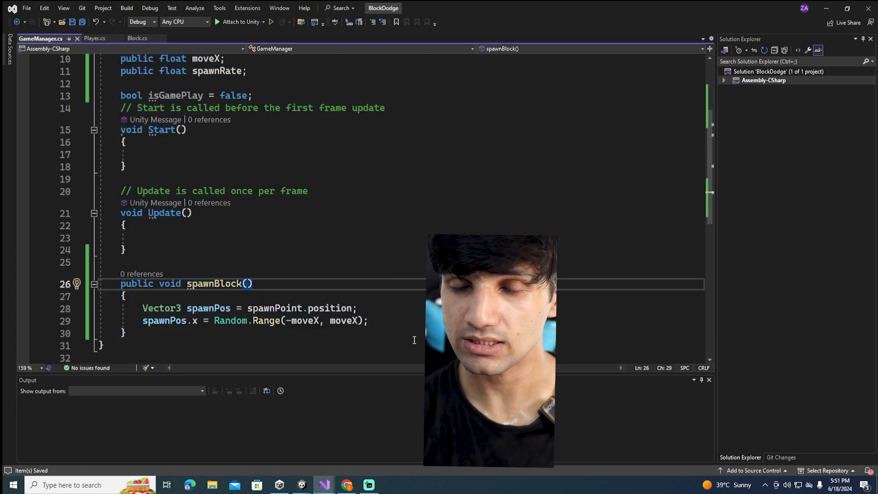
Add an Instantiate call with empty parentheses, separated by a blank line below the spawnPos.x assignment
left_click(397, 326)
key("Return")
key("Return")
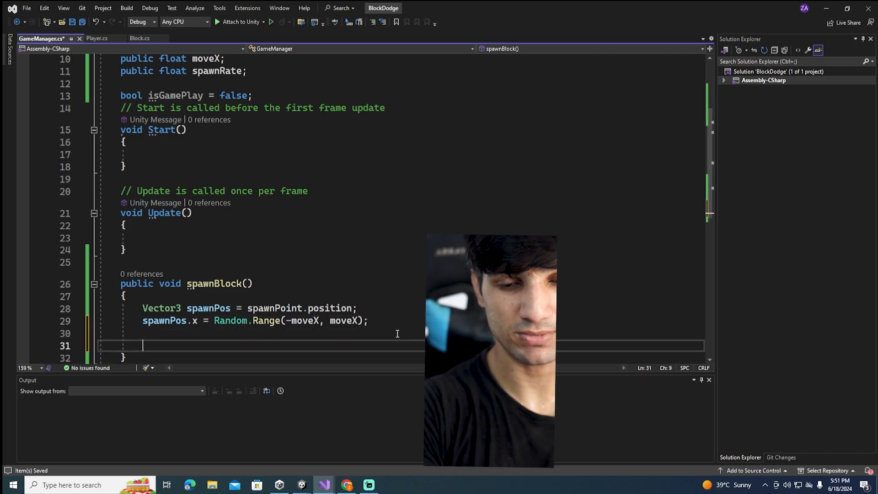
type("Instantiate(")
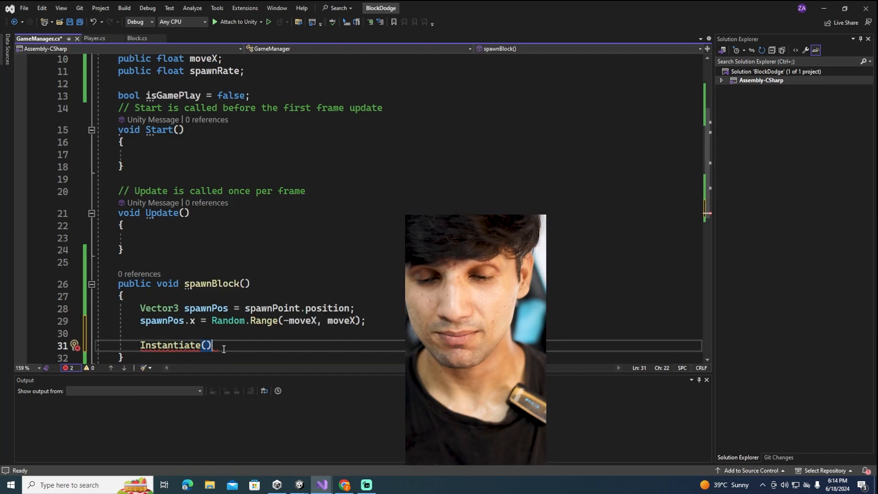
left_click(208, 346)
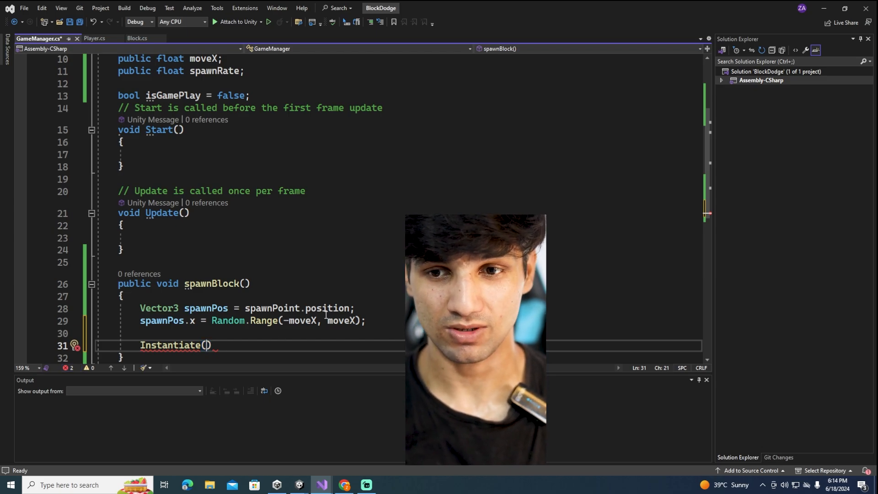
type("name")
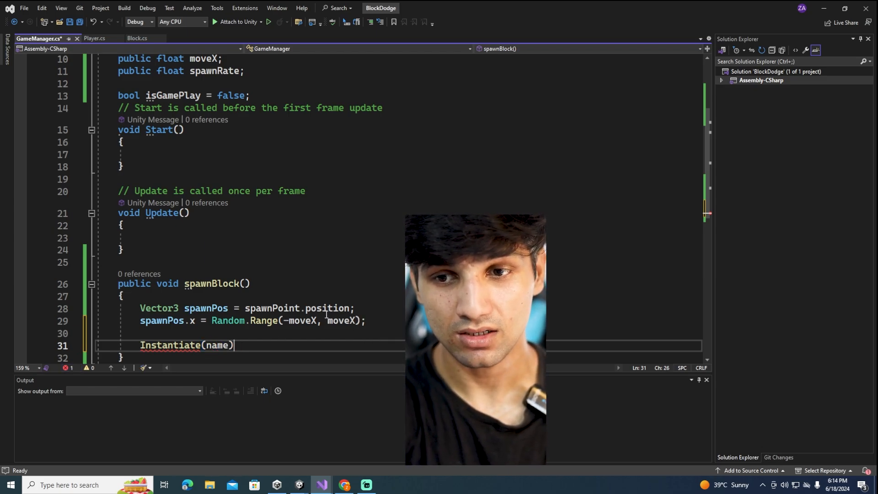
key("BackSpace")
key("BackSpace")
key("BackSpace")
key("BackSpace")
key("BackSpace")
key("BackSpace")
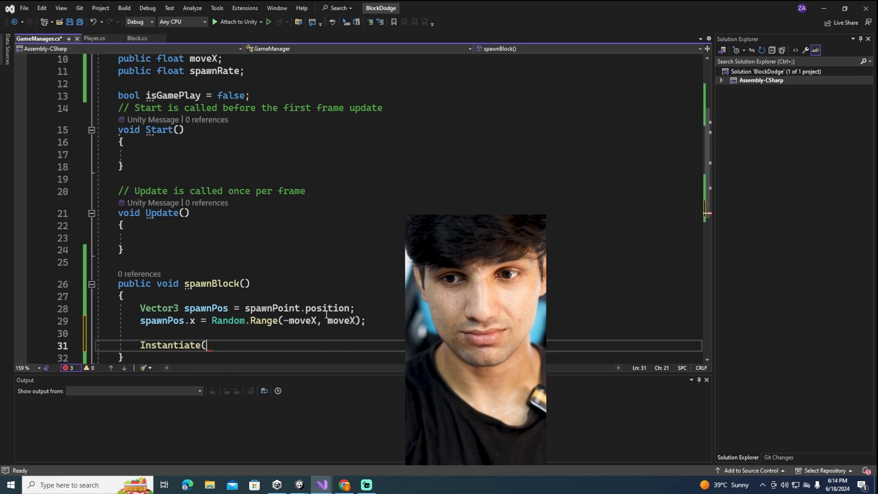
Pass block, spawnPos and Quaternion.identity to Instantiate, end the statement with a semicolon, and save the script
type("(b")
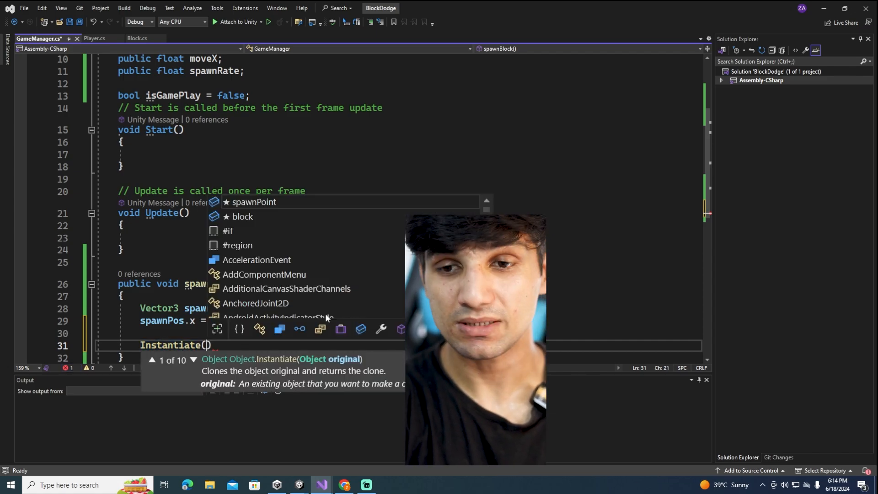
type("lock,")
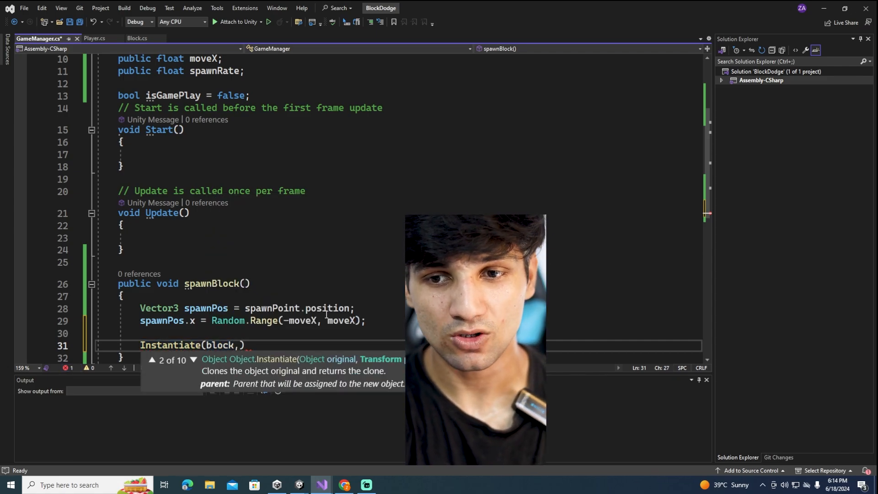
type("spawnPos,")
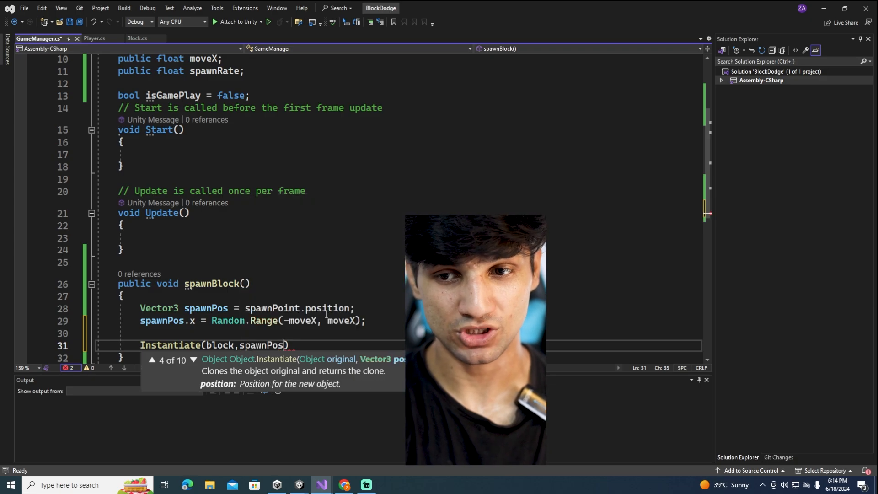
type("Qu")
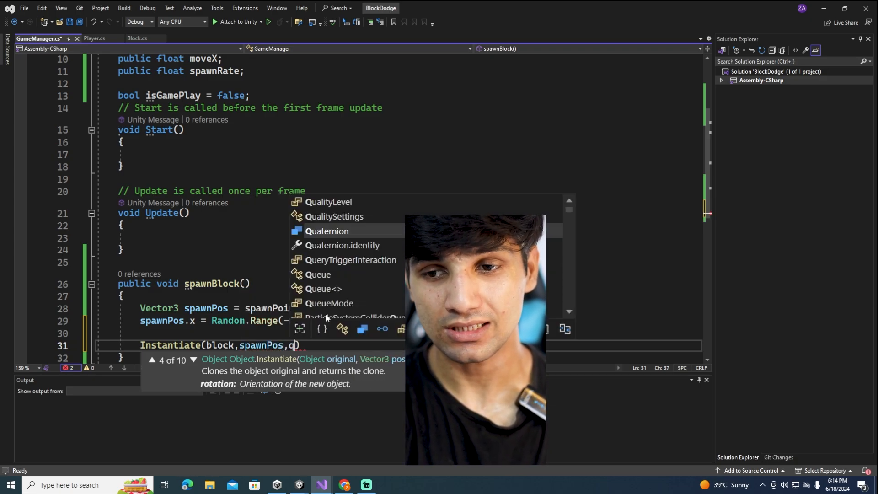
type("aternion.i")
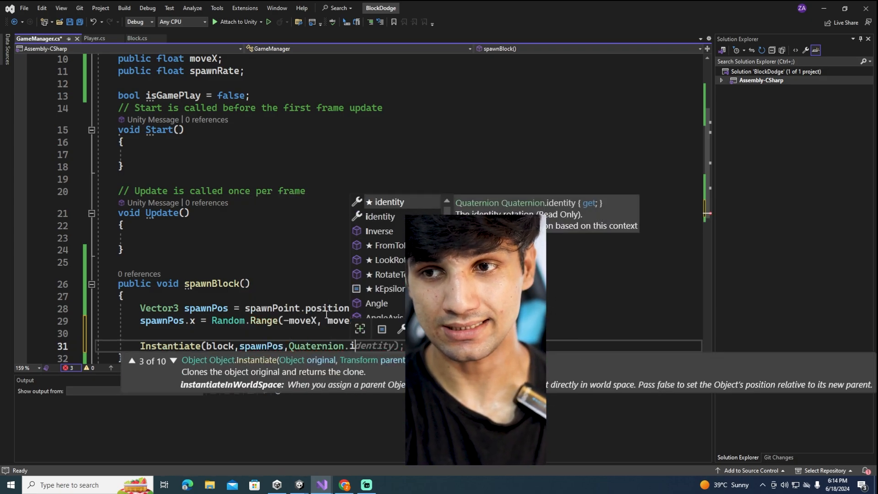
type("dentity;")
key("ctrl+s")
key("ctrl+a")
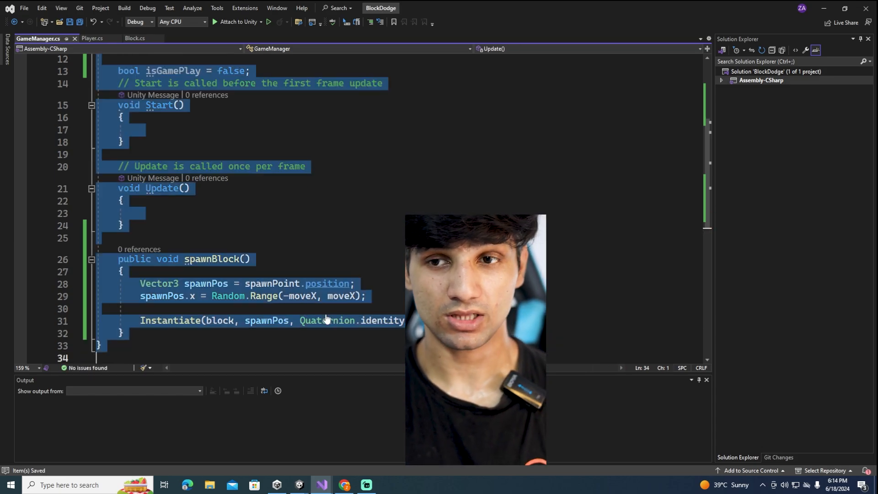
left_click(320, 314)
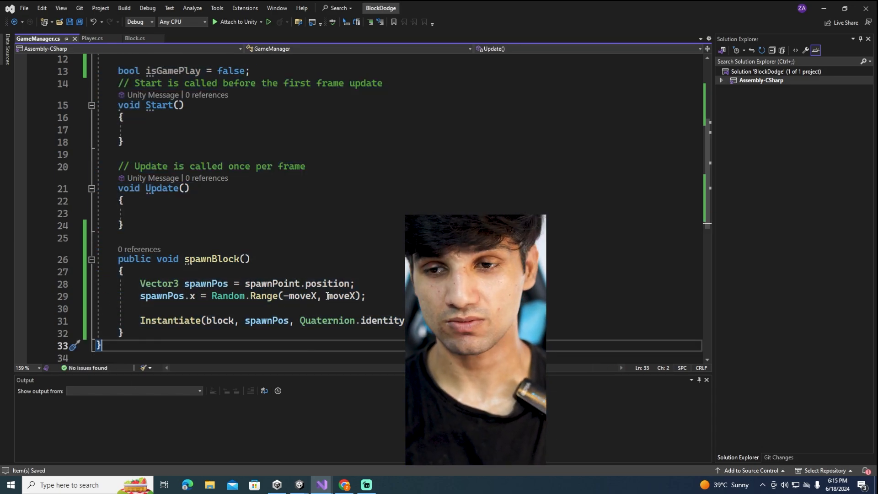
Switch to the Unity editor, run the game in Play mode to watch the block fall, and stop it
scroll(357, 286, "up", 4)
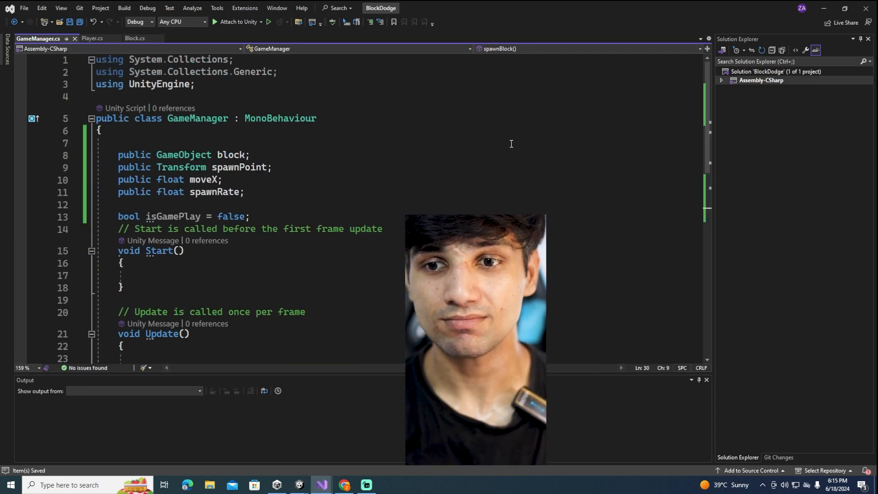
left_click(823, 9)
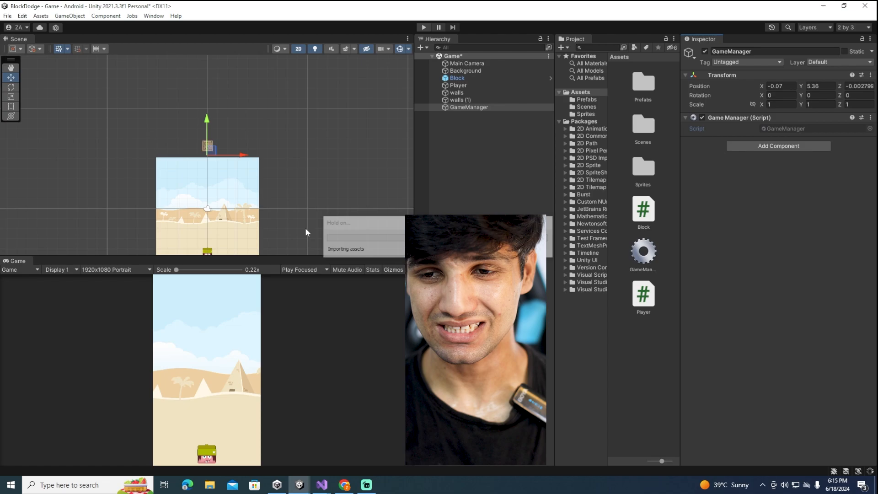
key("ctrl+p")
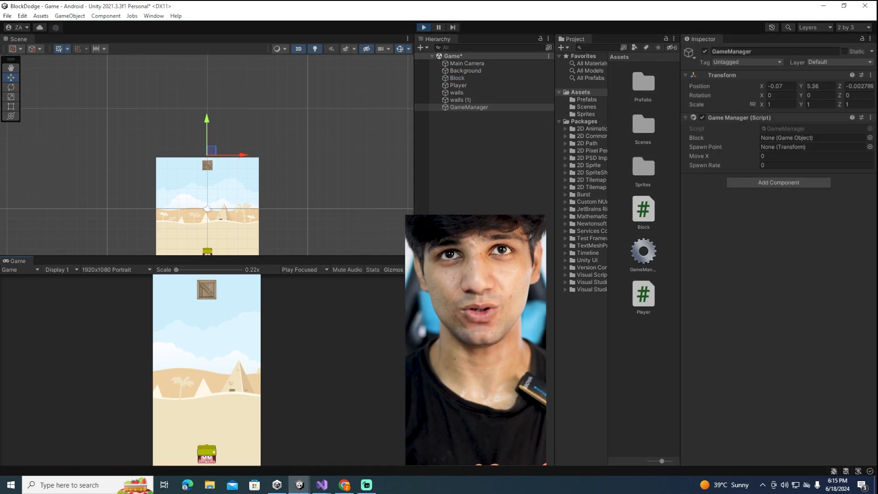
left_click(424, 27)
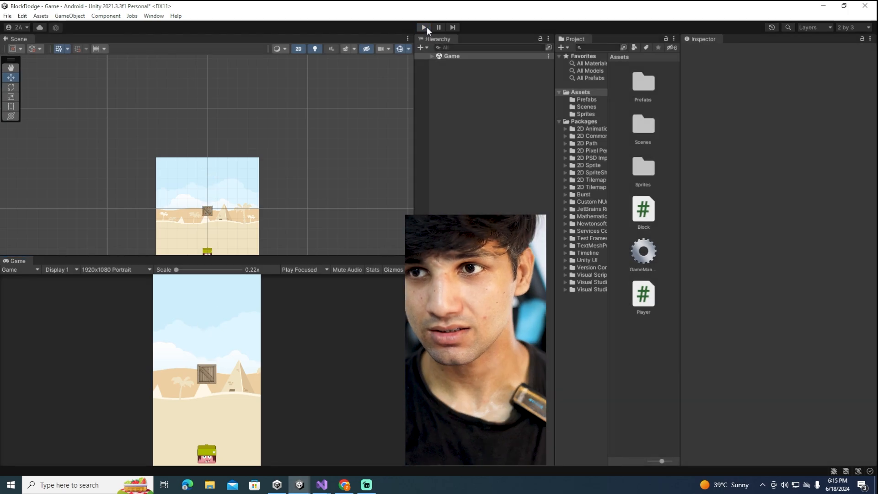
On the GameManager object, assign the Block prefab as Block and GameManager's own Transform as Spawn Point
left_click(470, 106)
left_click(470, 99)
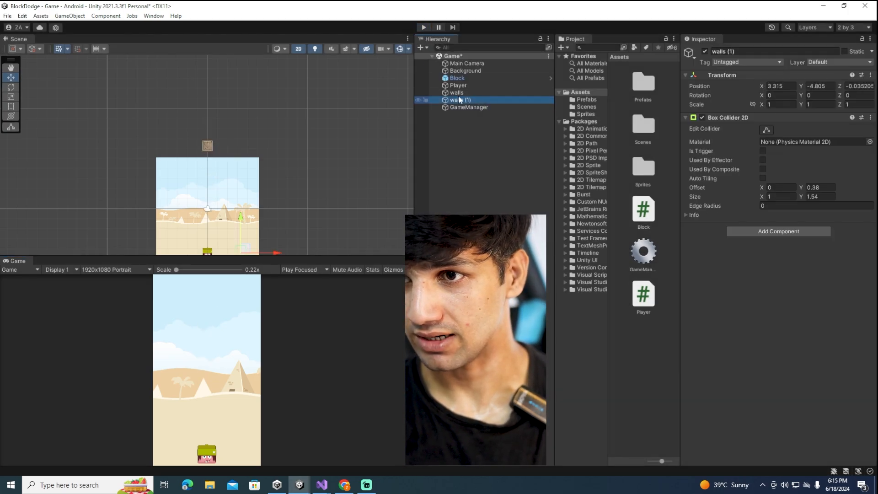
left_click(459, 79)
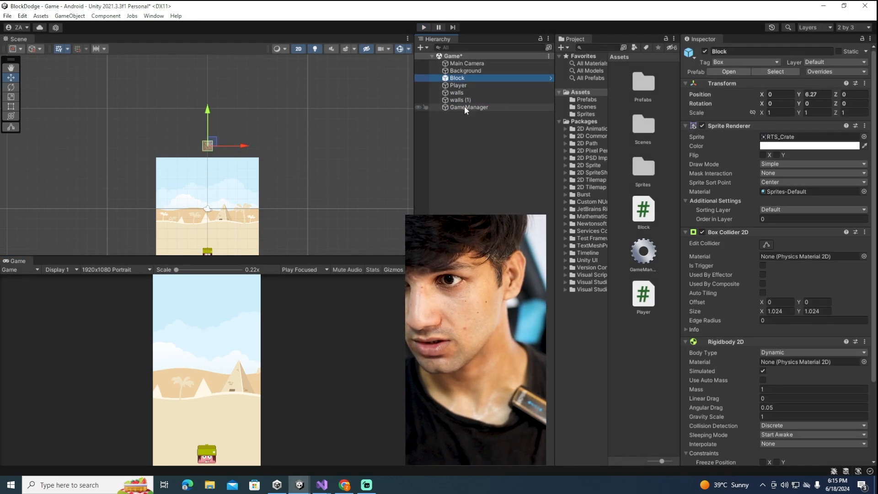
left_click(464, 106)
scroll(199, 147, "up", 6)
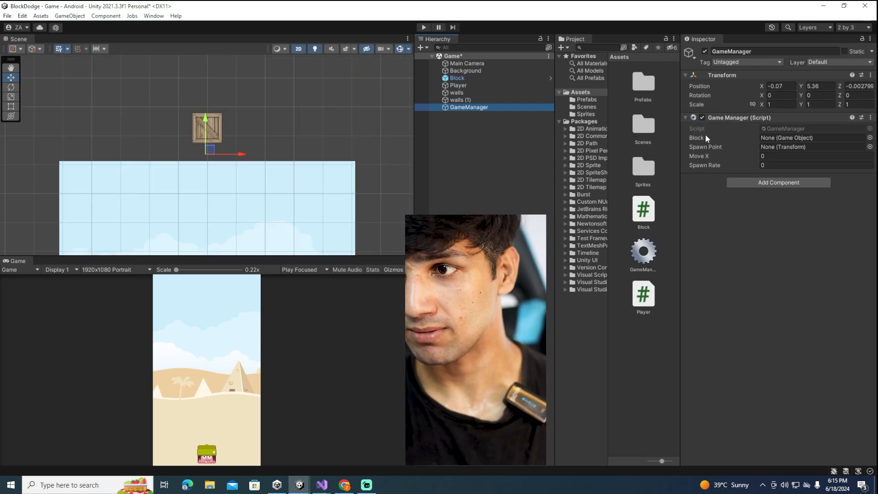
left_click(587, 107)
left_click(587, 100)
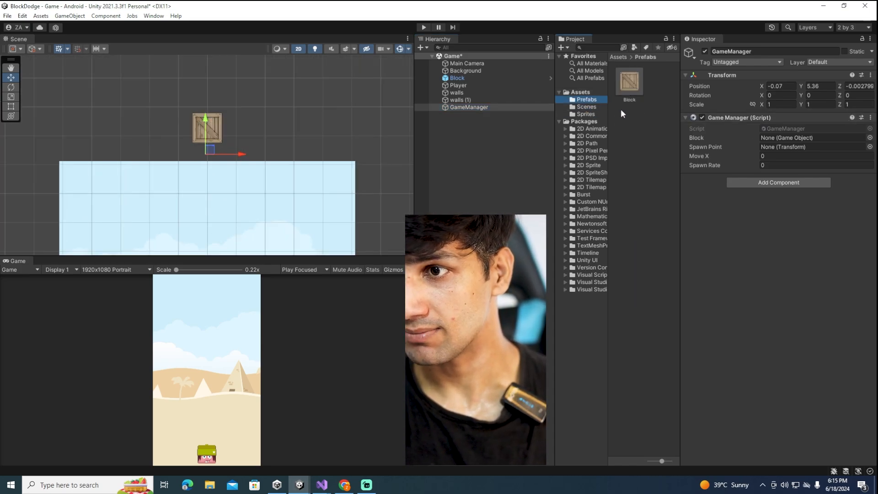
left_click_drag(639, 83, 786, 140)
left_click_drag(467, 108, 809, 148)
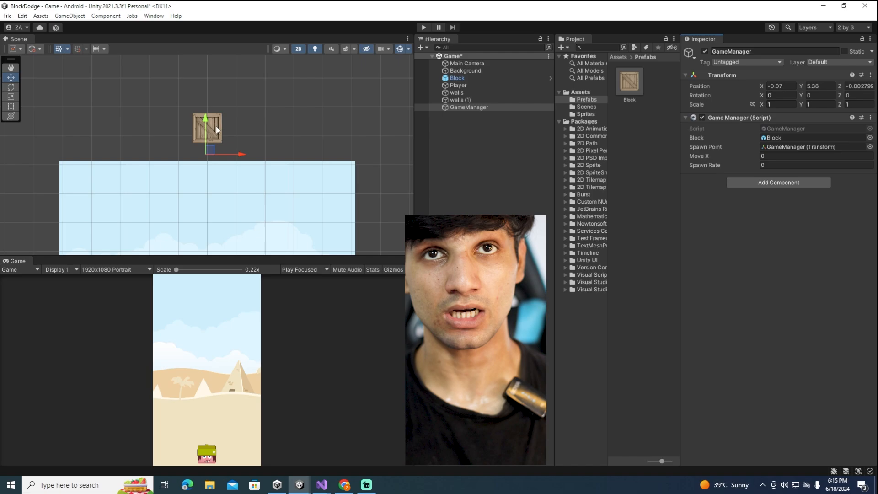
Try a Move X value of 0.89 and shift GameManager along the X axis to about -1.42 above the background
left_click(761, 156)
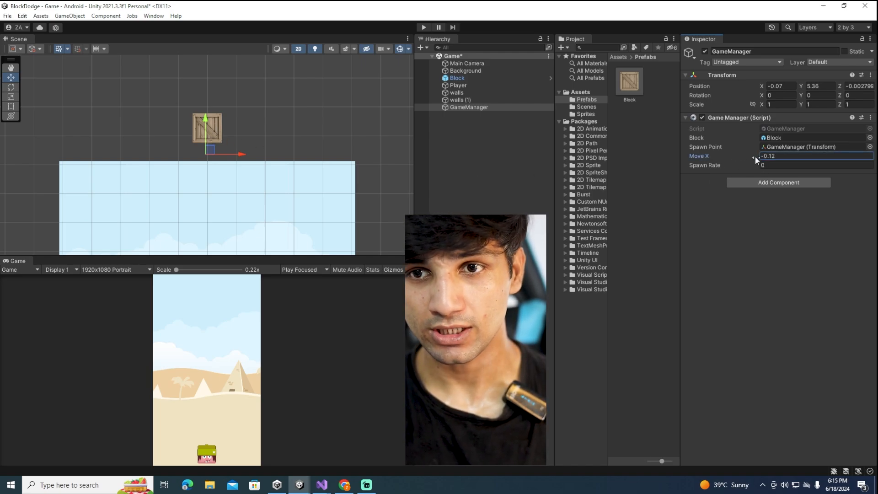
type("0.89")
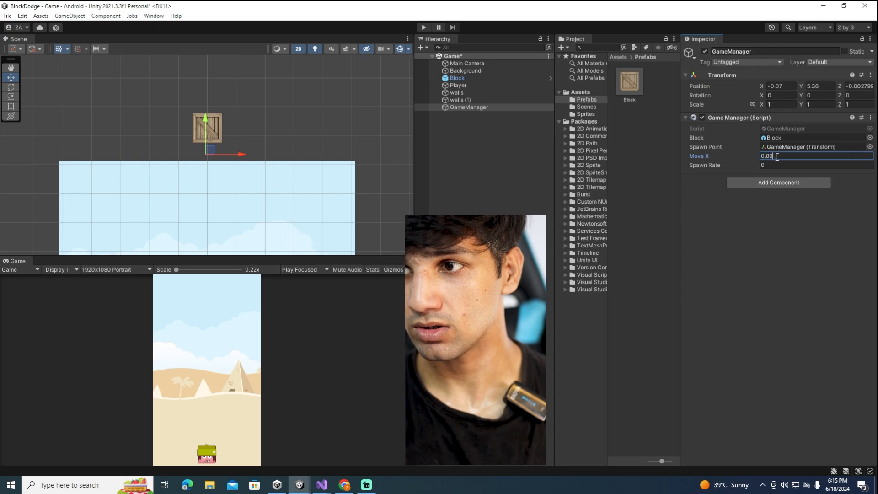
left_click(762, 86)
left_click_drag(762, 86, 742, 89)
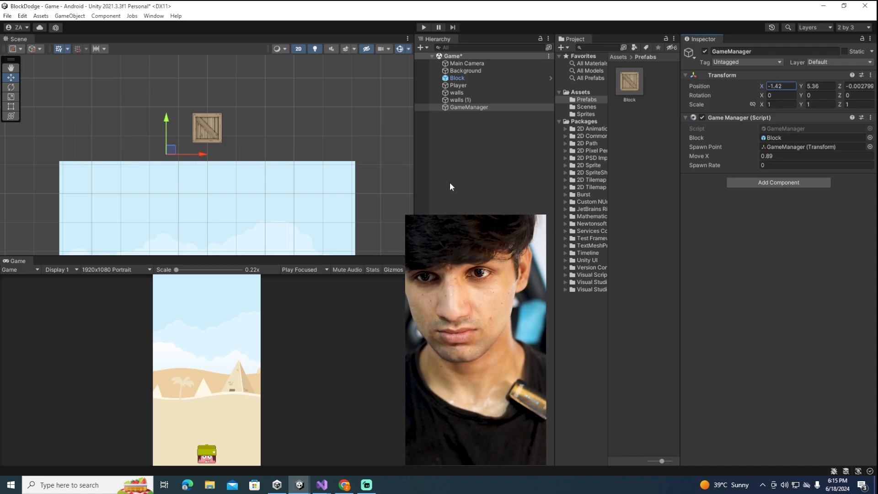
scroll(356, 159, "down", 10)
middle_click_drag(337, 155, 300, 90)
scroll(275, 125, "up", 2)
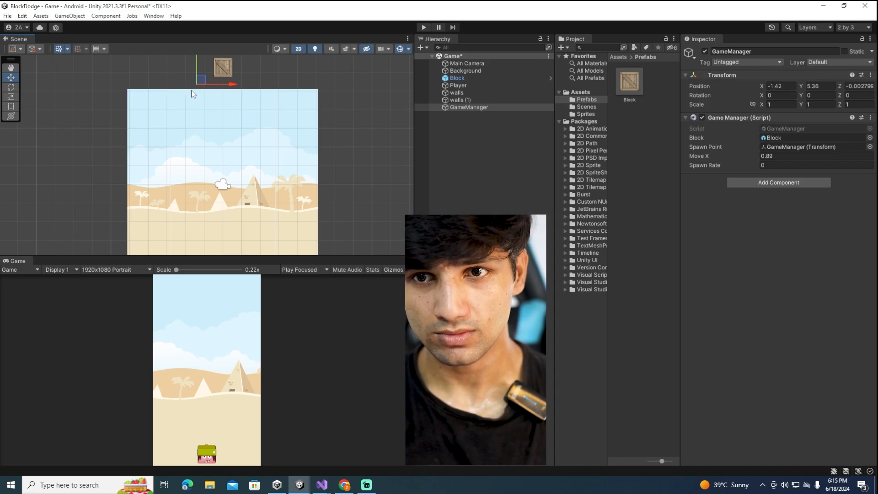
scroll(189, 98, "up", 5)
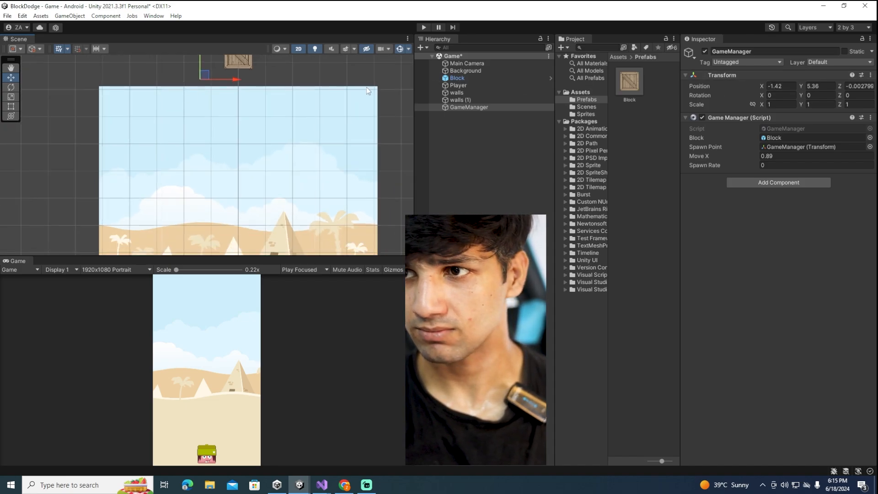
Set GameManager's X position to 2.25 to test the spawn limit, and move it back across to about -2.81
left_click(781, 87)
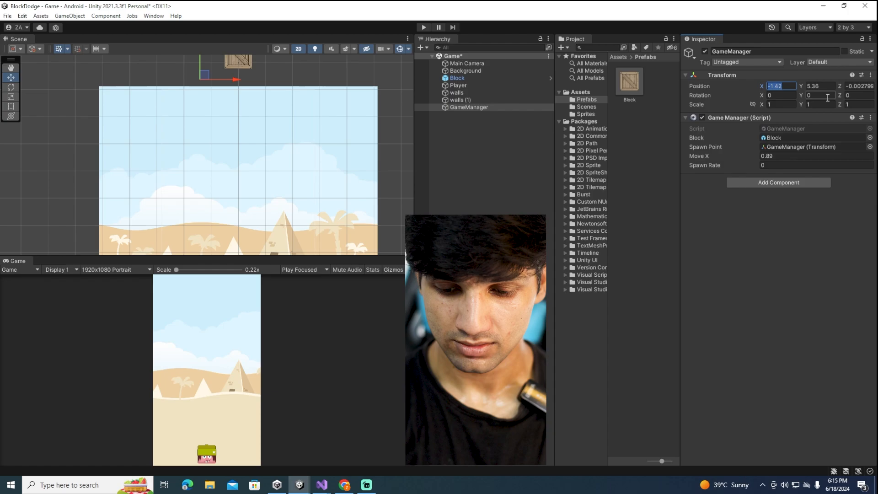
type("2.")
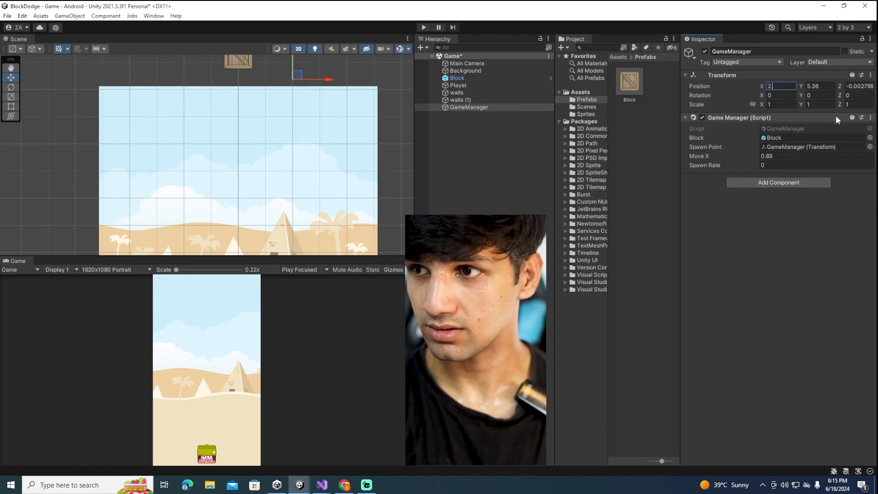
type("25")
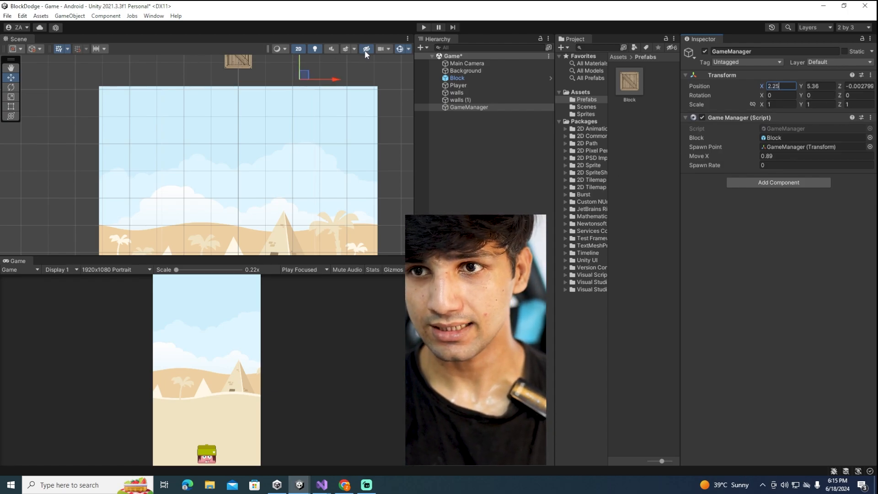
left_click_drag(322, 79, 185, 79)
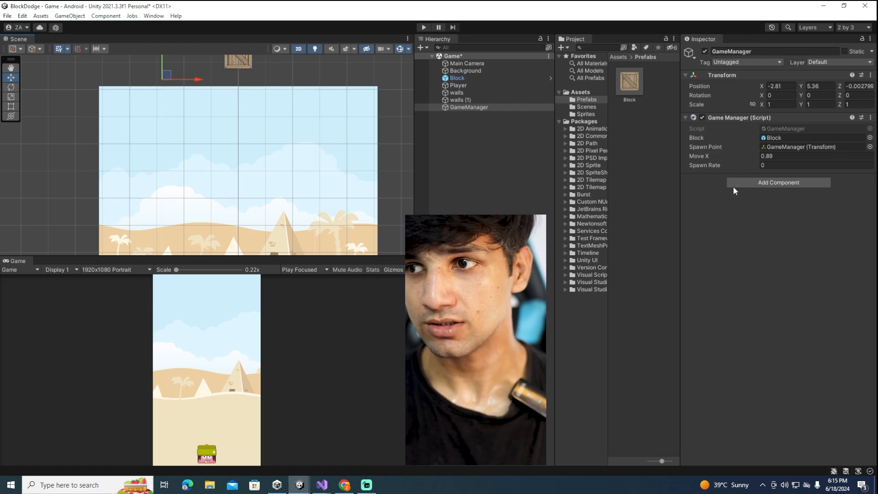
Set the Game Manager script's Move X to 2.25 and Spawn Rate to 1
left_click(781, 155)
left_click_drag(781, 156, 866, 157)
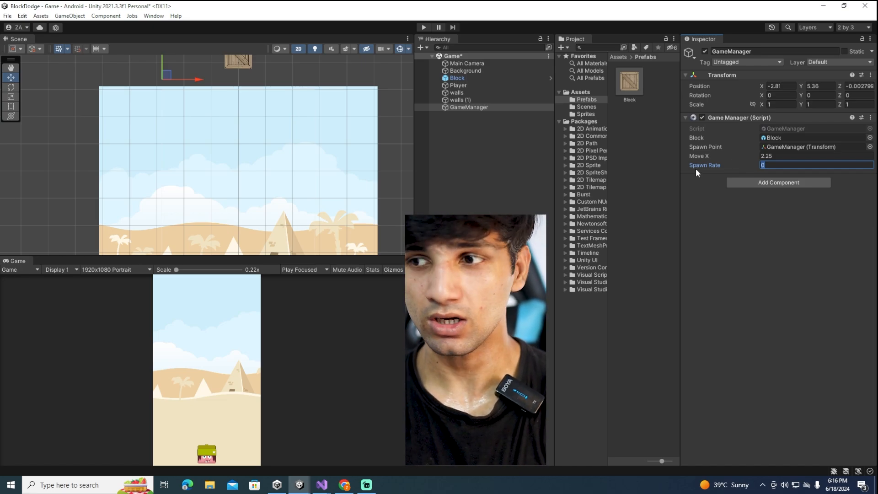
type("1")
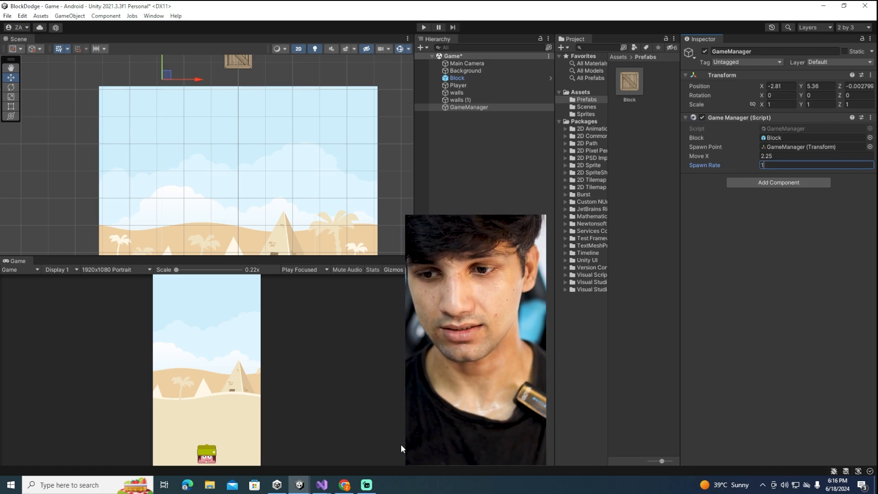
Switch to the GameManager script in Visual Studio and add blank lines between the Update and spawnBlock methods
mouse_move(322, 482)
left_click(356, 455)
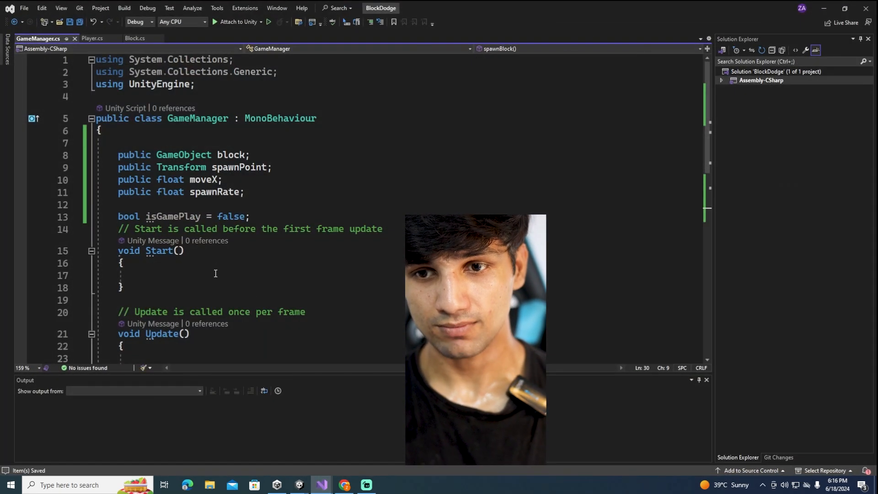
scroll(213, 307, "down", 4)
scroll(213, 308, "down", 6)
left_click(237, 298)
scroll(300, 237, "up", 6)
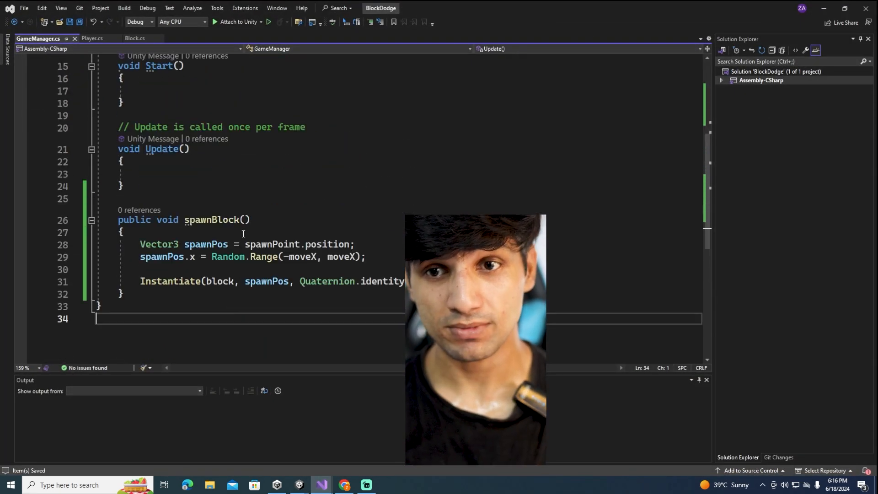
left_click(161, 212)
left_click(167, 222)
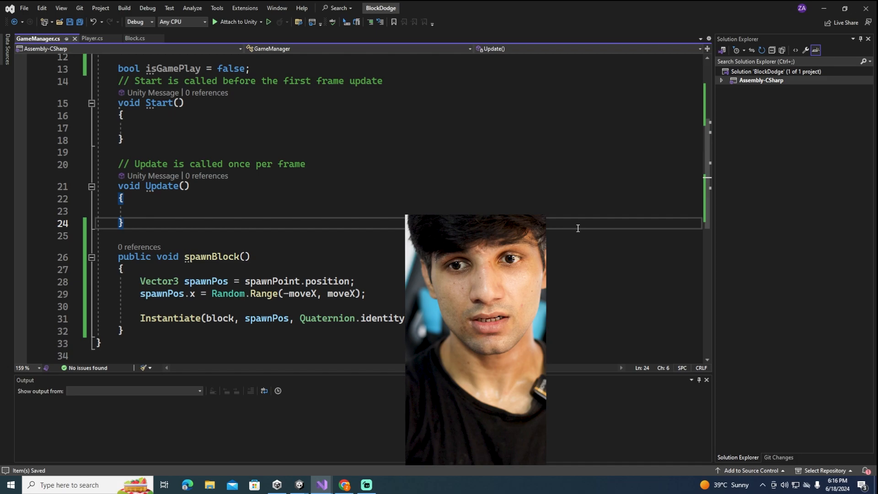
key("Return")
key("Return")
Declare a public void startSpawning() method with an empty body below Update
type("p")
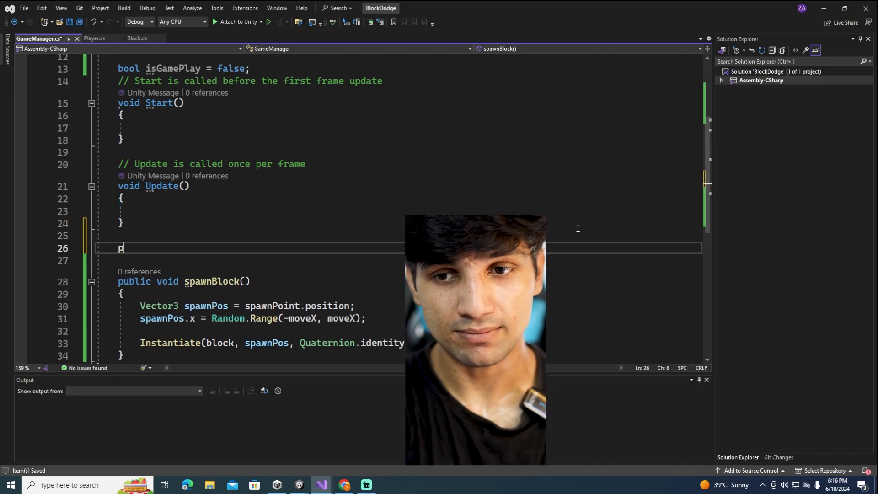
type("u")
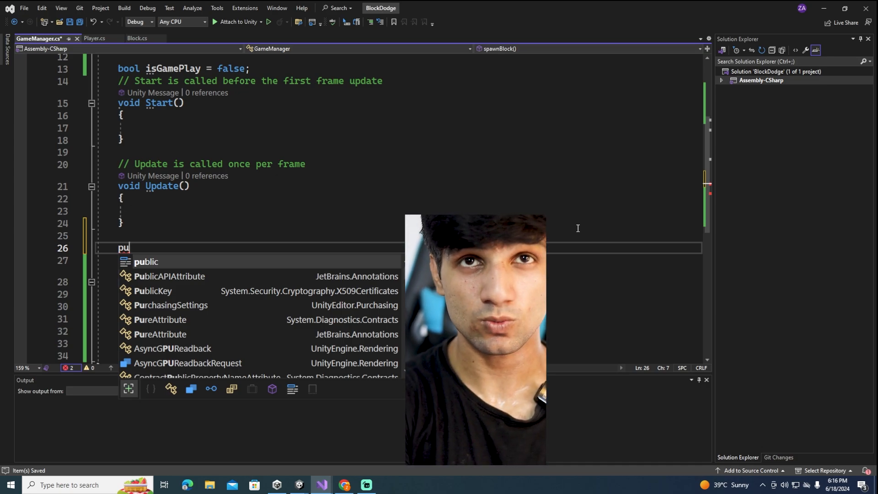
type("bl")
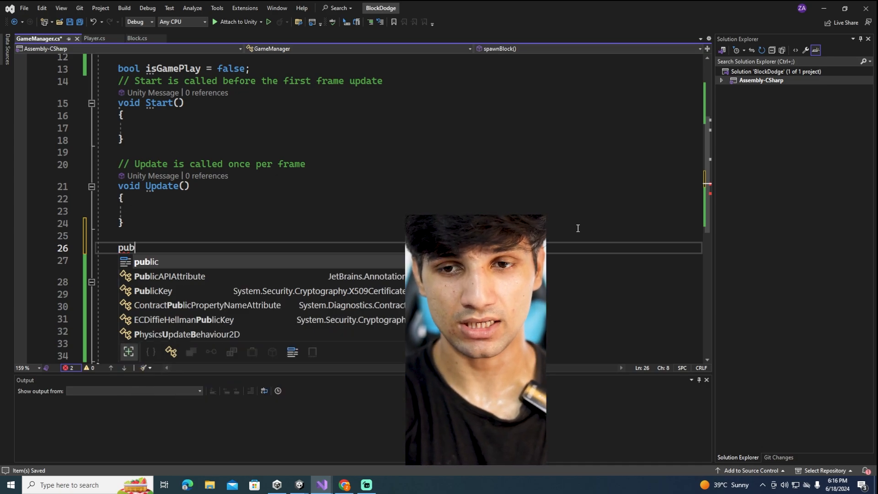
key("Tab")
type("void ")
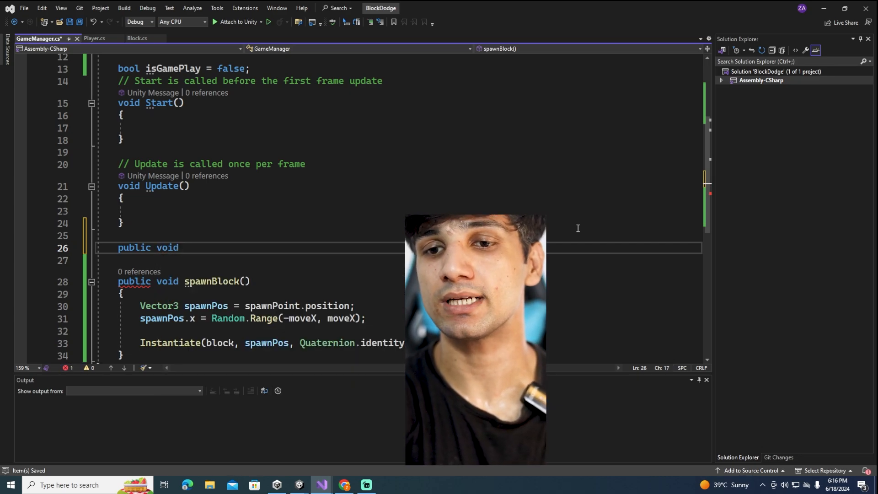
type("startSpawn")
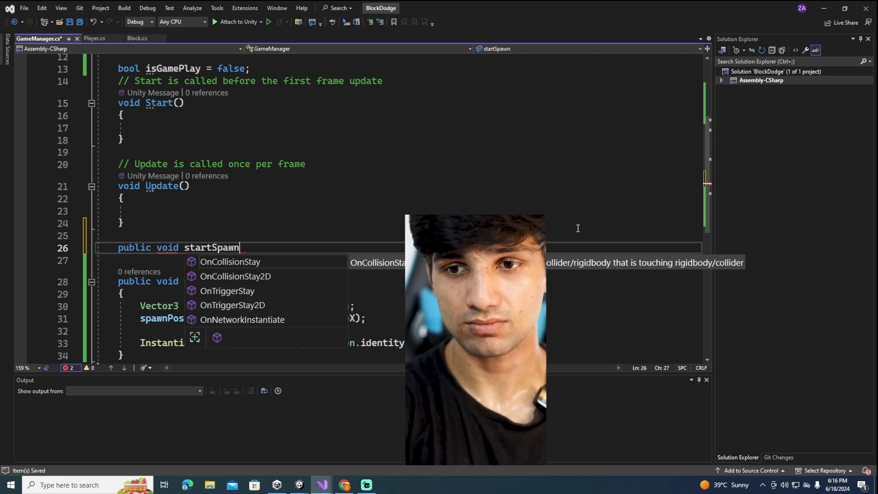
type("(")
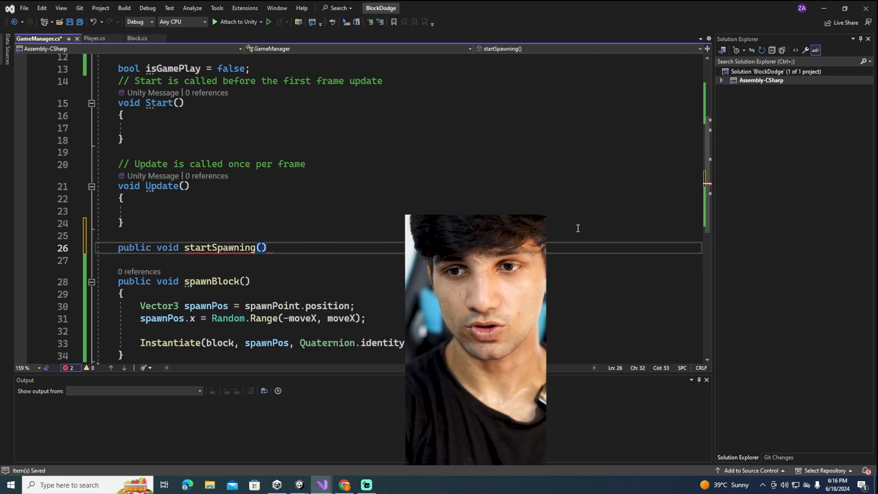
type("{")
key("Return")
In startSpawning, call InvokeRepeating with "spawnBlock", 0.5f and spawnRate, save the script, and review the delay and rate arguments
type("in")
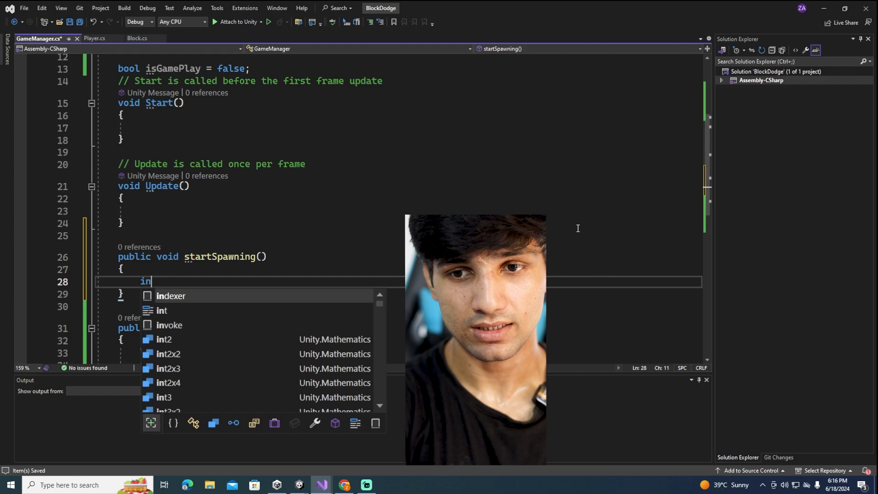
type("vokeRepeating(")
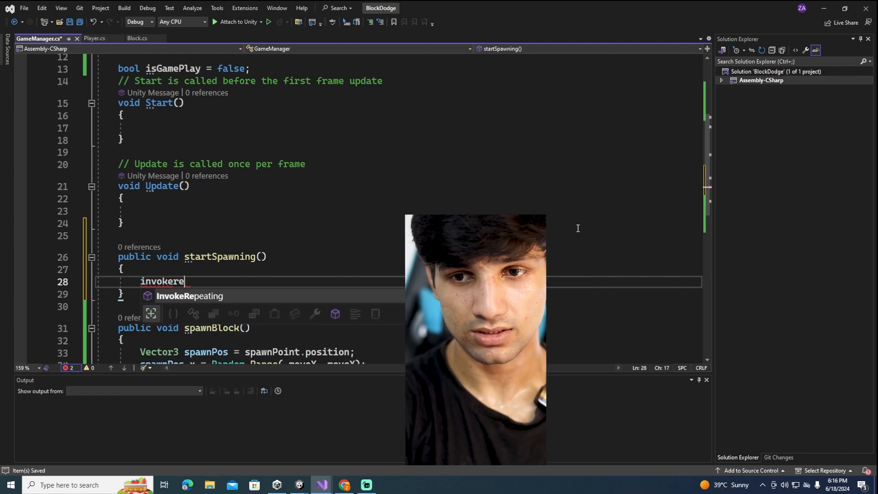
type("\"spawnBlock")
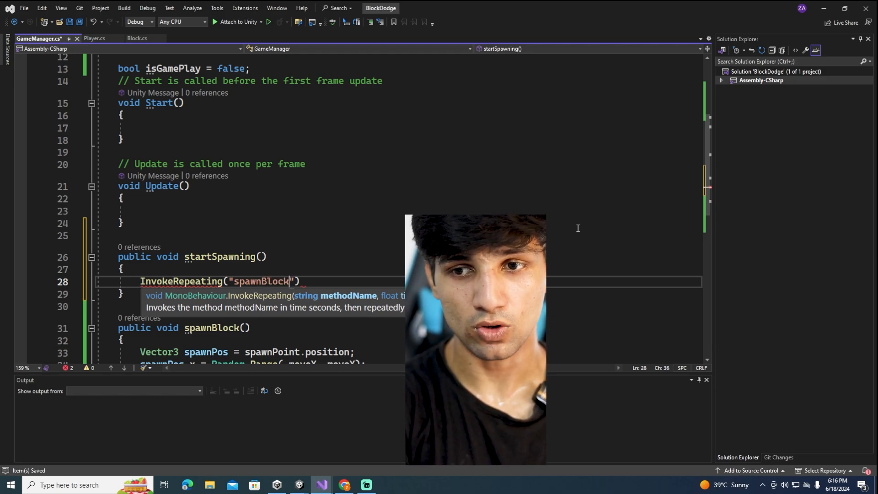
key("Up")
key("Down")
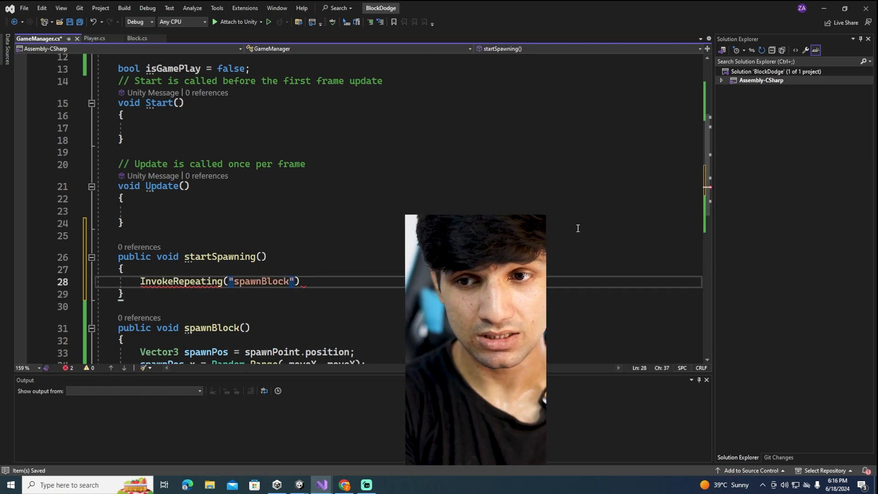
type(", ")
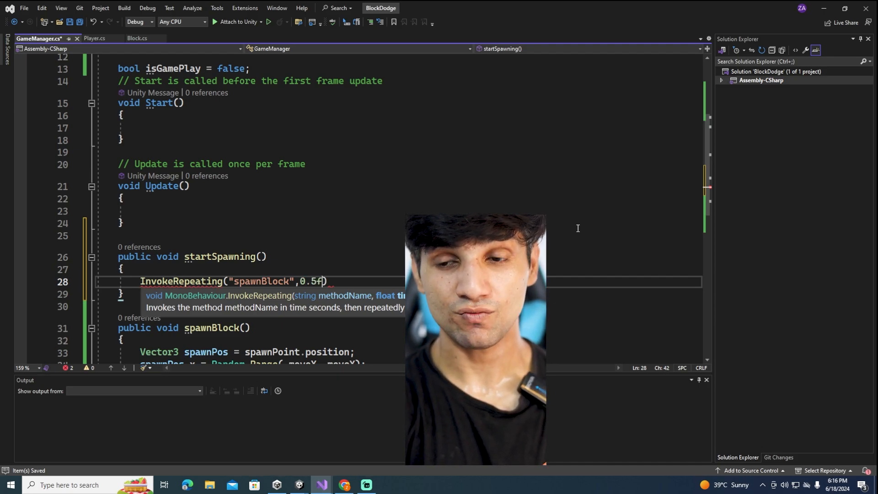
type("spawnRate)")
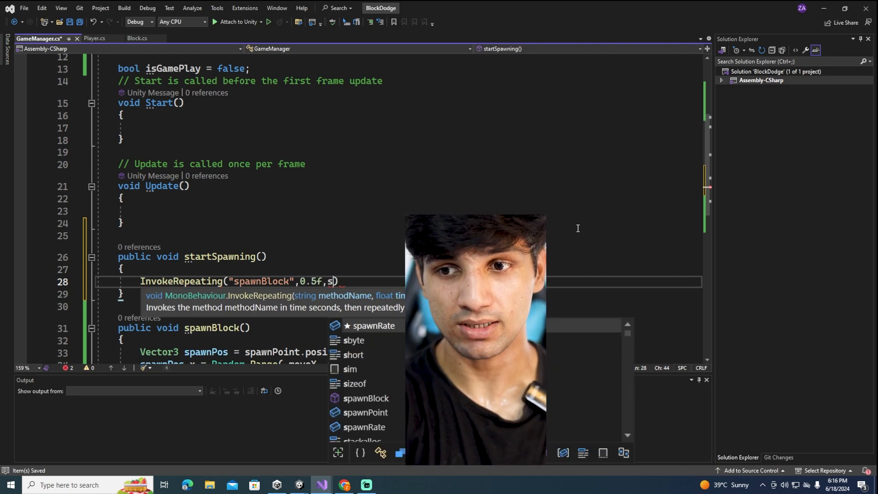
type(";")
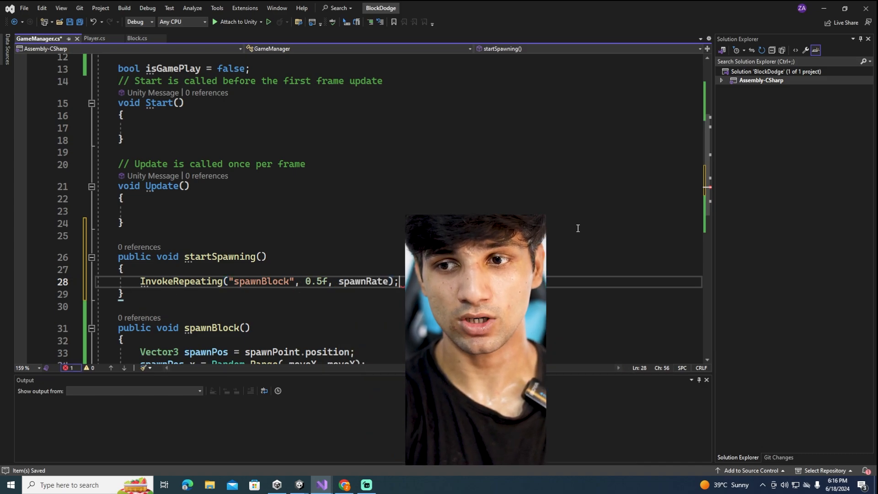
left_click_drag(327, 281, 305, 281)
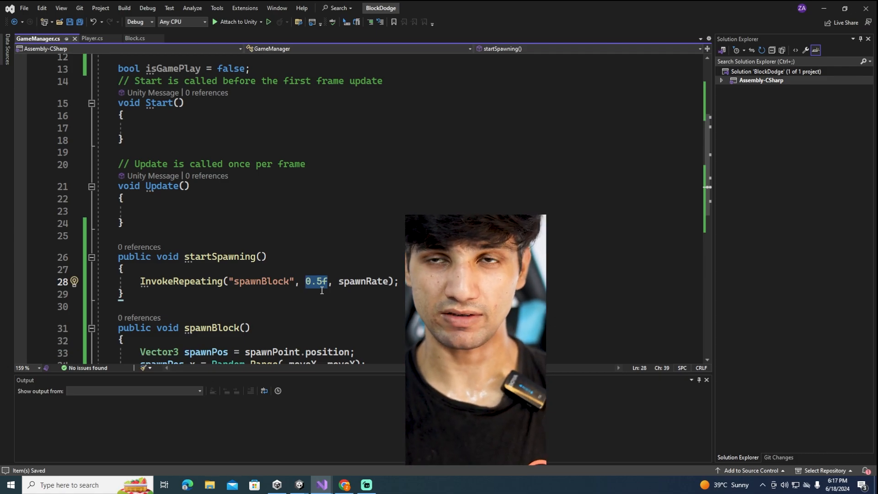
double_click(371, 283)
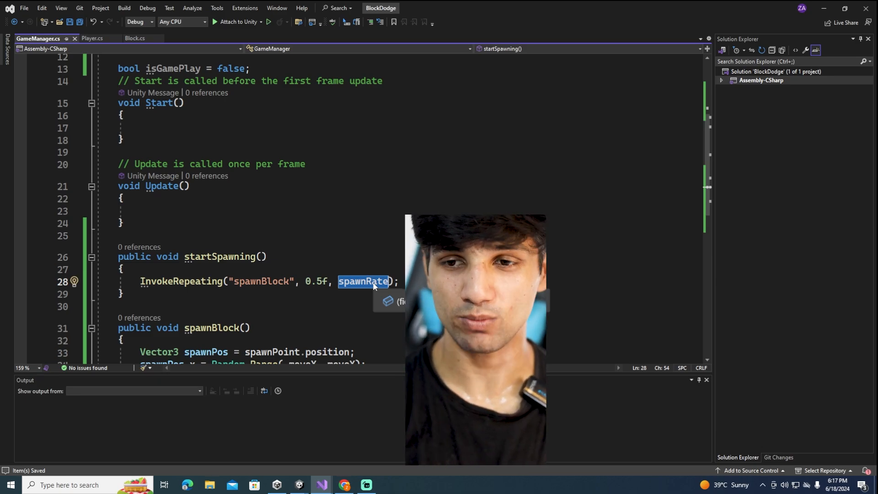
Inside the Update method, begin an if statement whose condition checks Input.GetMouseButtonDown(0)
left_click(322, 226)
scroll(229, 267, "up", 3)
left_click(173, 313)
scroll(176, 306, "down", 2)
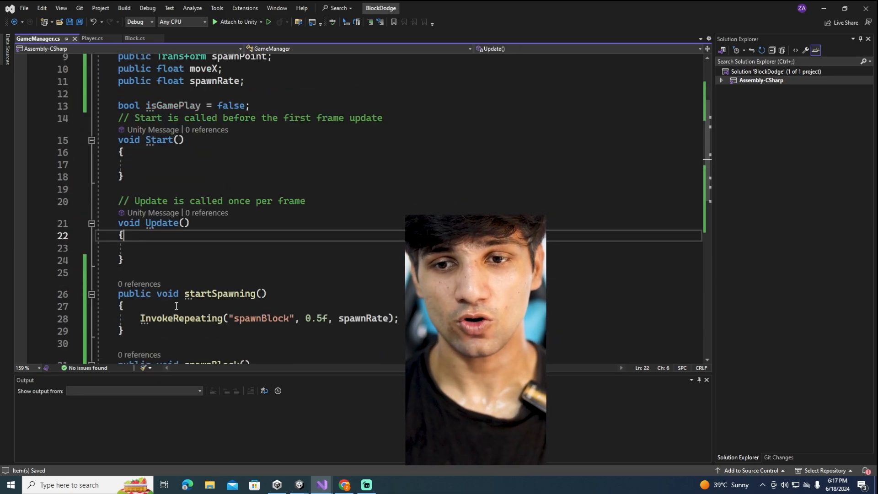
left_click(168, 251)
scroll(209, 208, "up", 2)
scroll(416, 212, "down", 3)
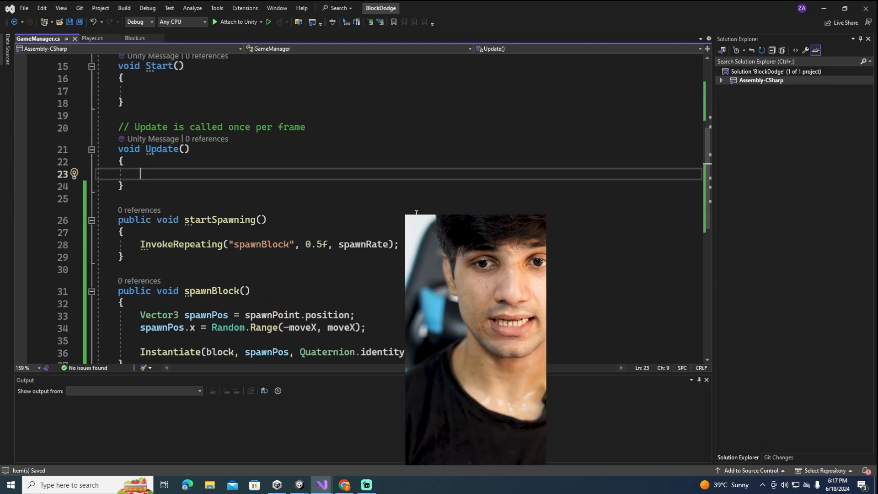
type("if(")
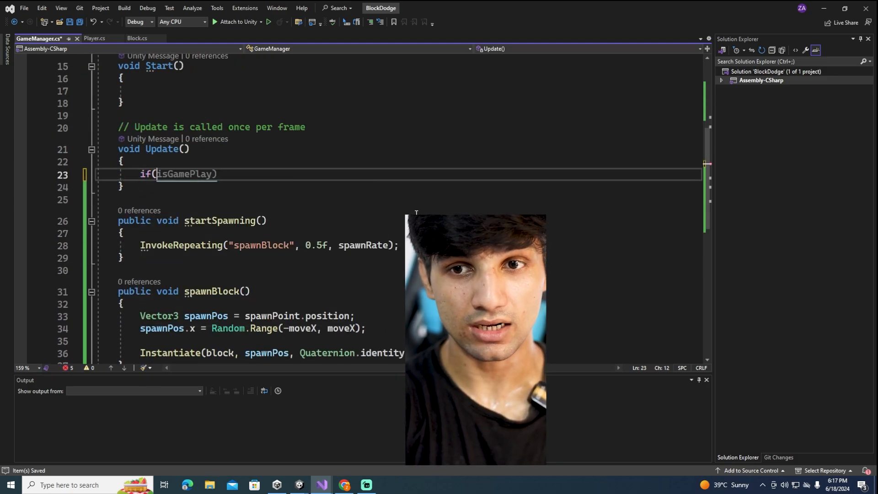
type("Input.G")
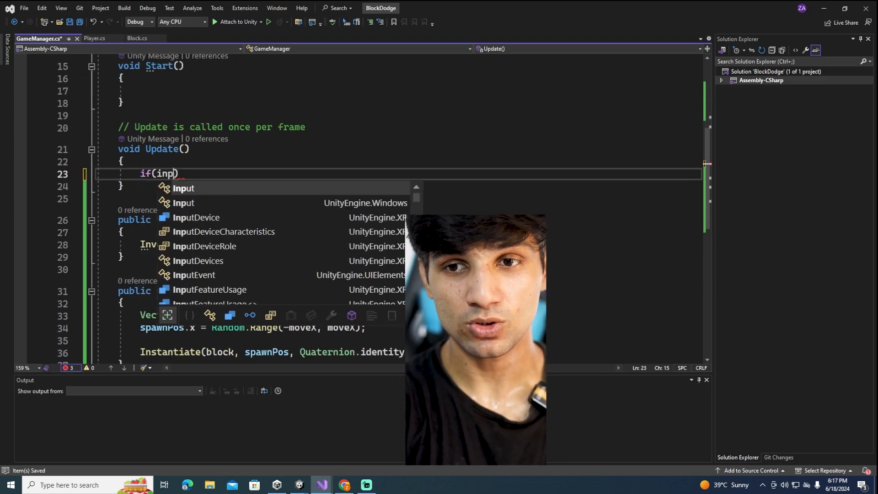
key("Tab")
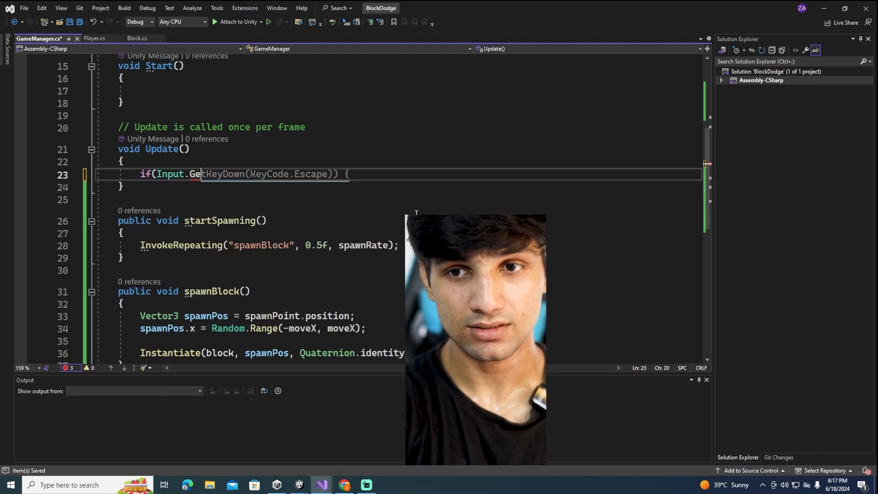
type("GetMou")
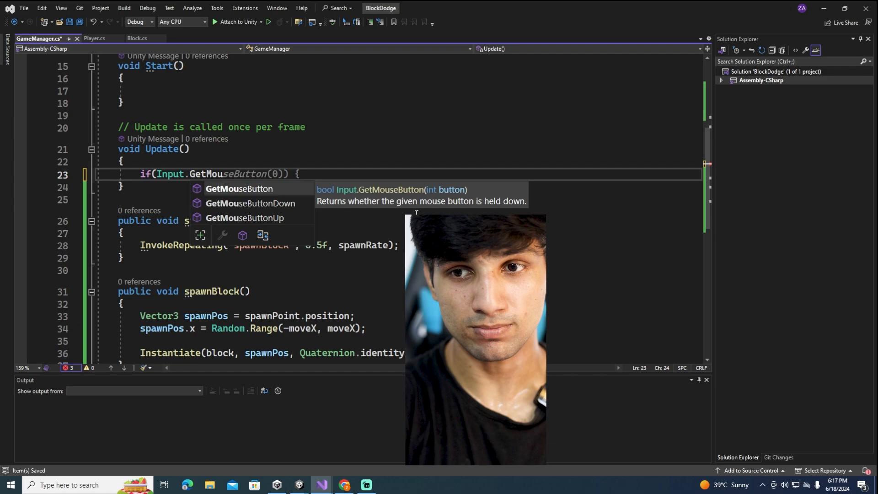
key("Down")
key("Tab")
type("(0)")
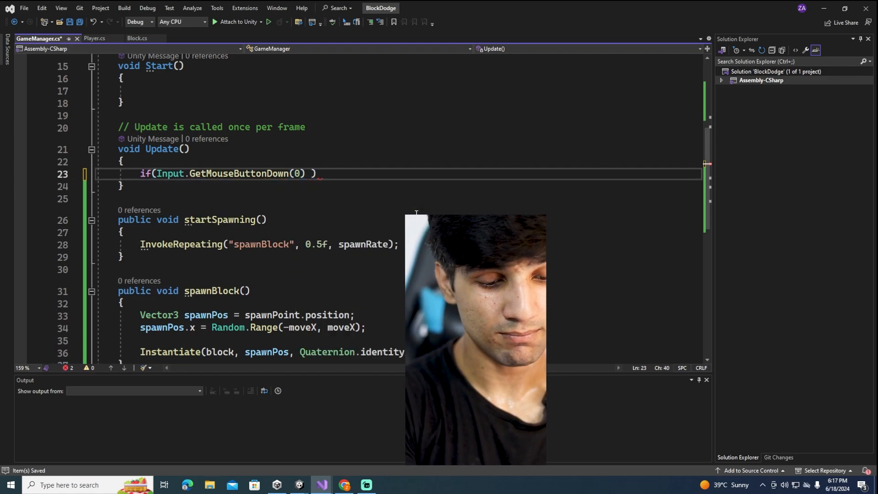
type(" && !is")
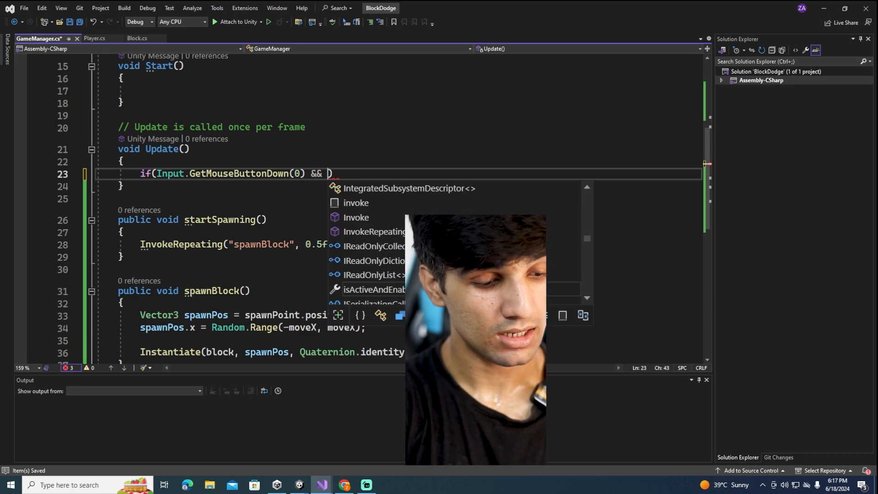
type("GamePlay")
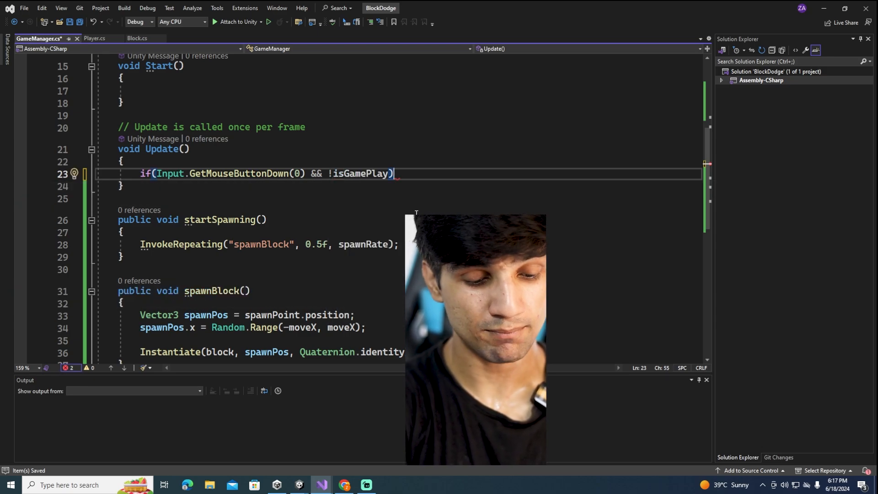
Extend the if condition with && !isGamePlay and add an empty braced body beneath it
key("Return")
type("{")
key("Return")
Check the isGamePlay declaration and write isGamePlay = true; inside the new if block
scroll(272, 125, "up", 3)
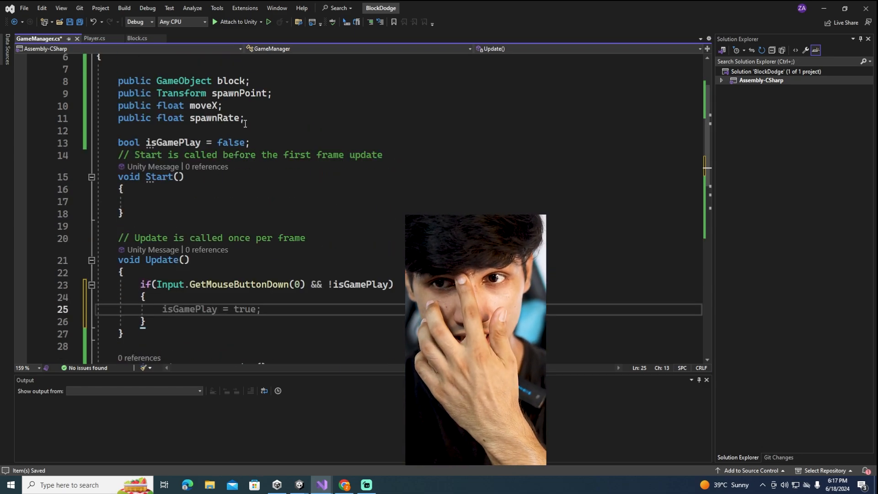
left_click_drag(250, 142, 120, 130)
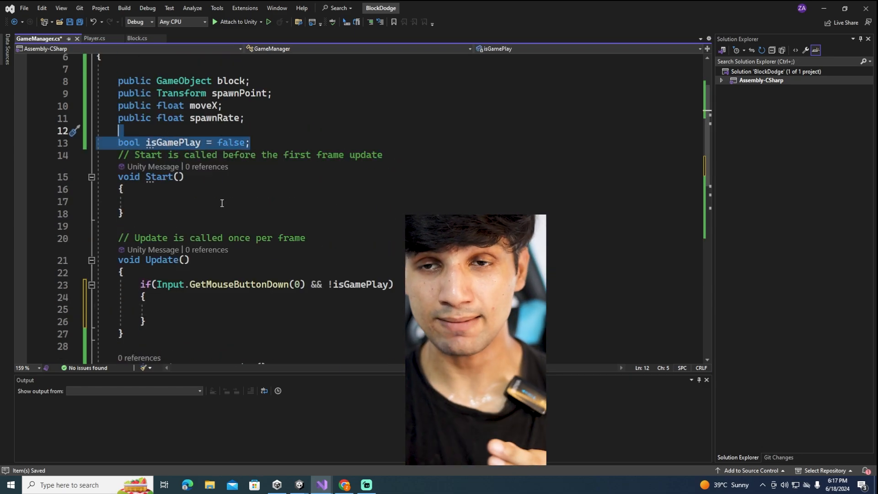
scroll(239, 231, "down", 2)
left_click(203, 235)
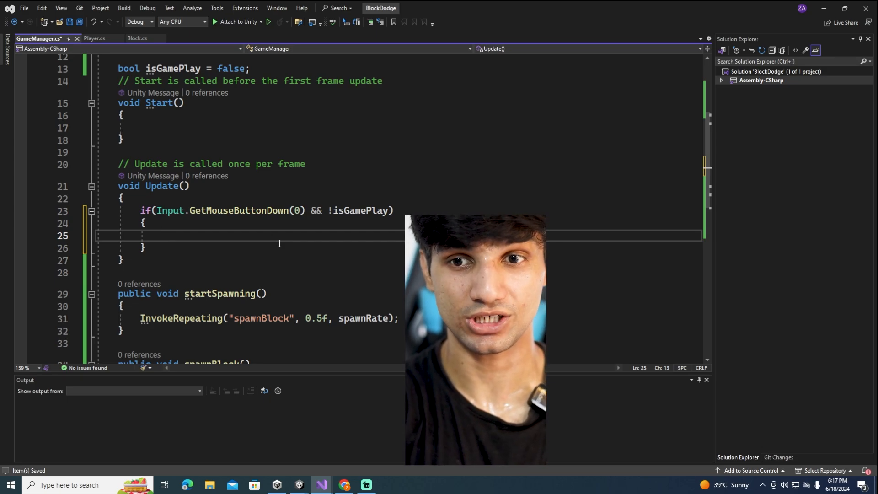
type("isGamePlay")
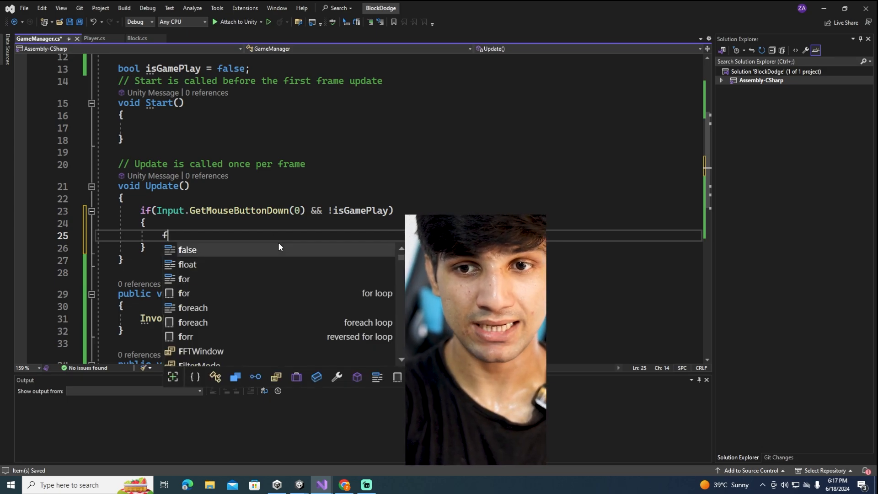
type(" = TupleExtensions;")
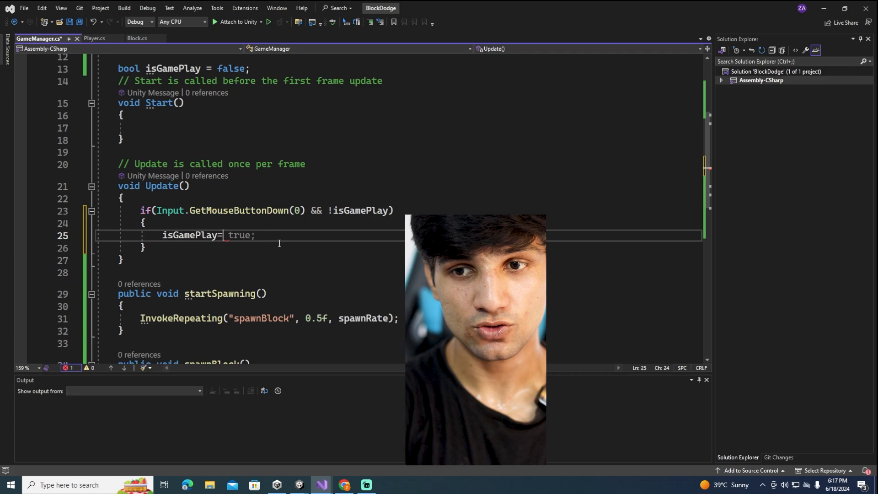
key("ctrl+x")
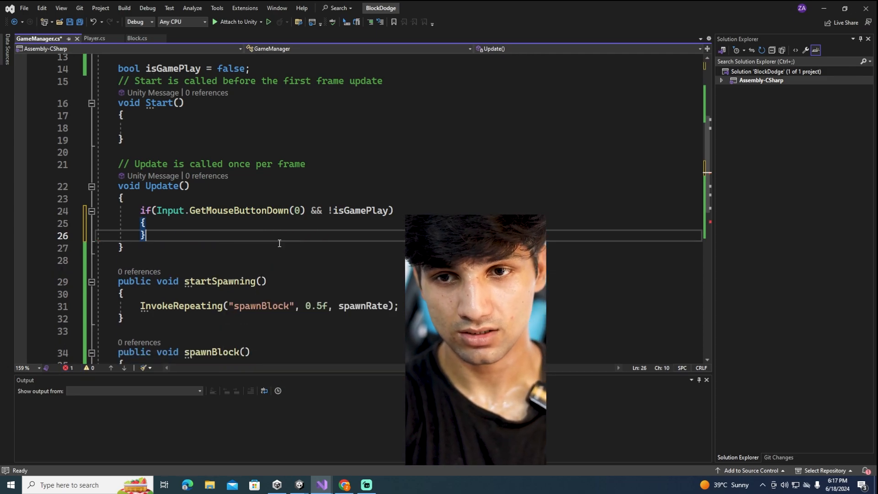
key("ctrl+z")
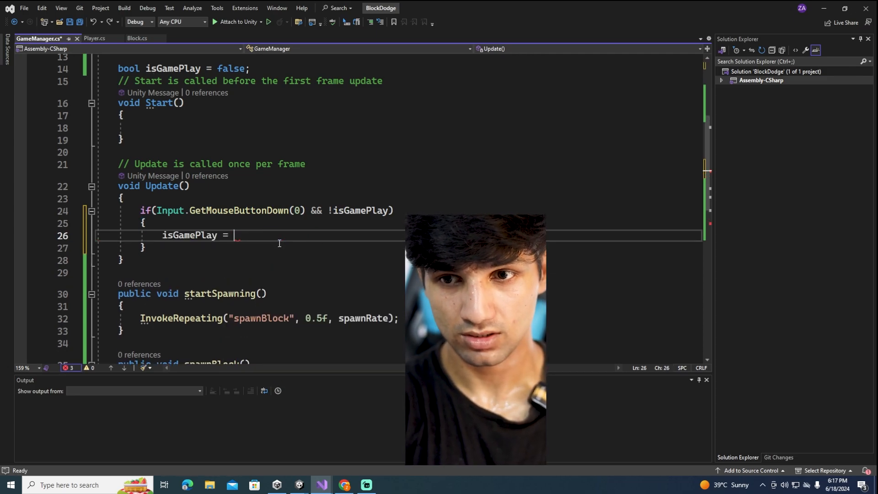
type("true;")
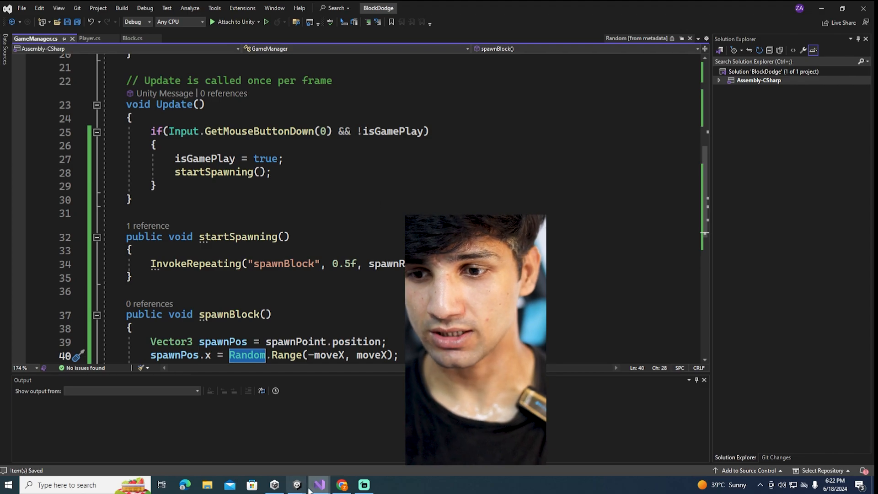
Switch to Unity, show the Game view, start play mode and steer the player to both sides to test block spawning
left_click(348, 424)
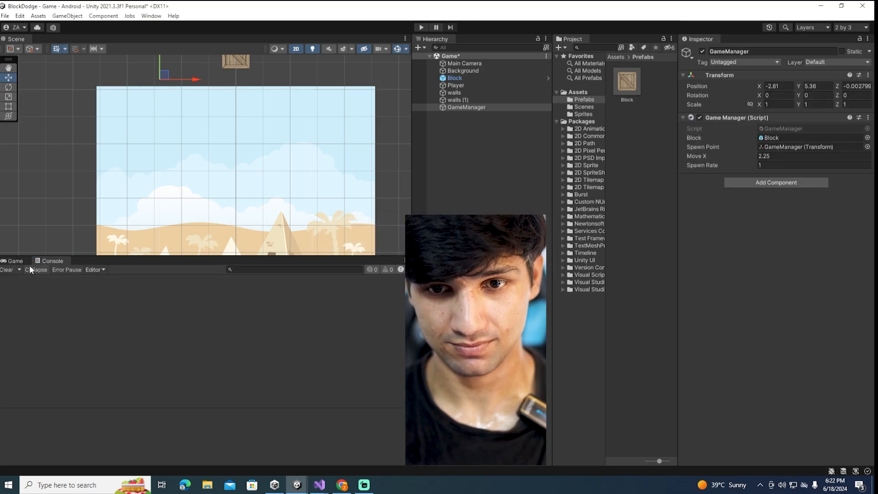
left_click(13, 261)
left_click(421, 27)
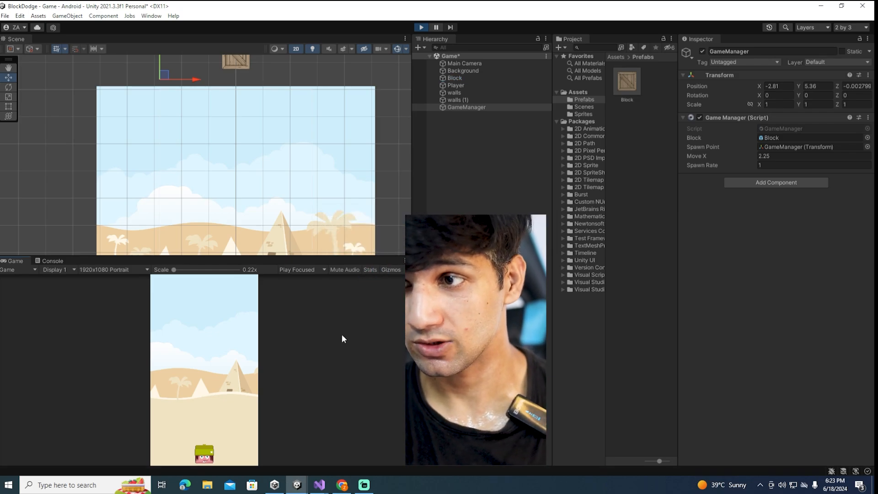
left_click(235, 447)
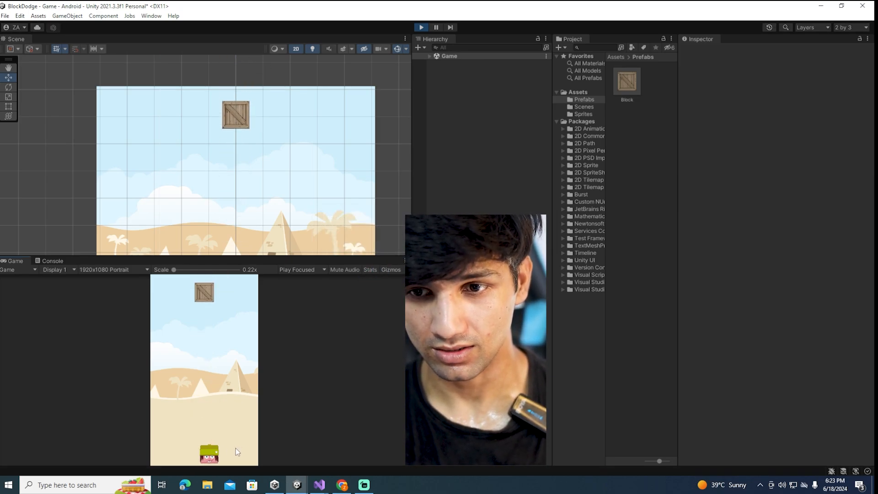
left_click(178, 445)
left_click(227, 449)
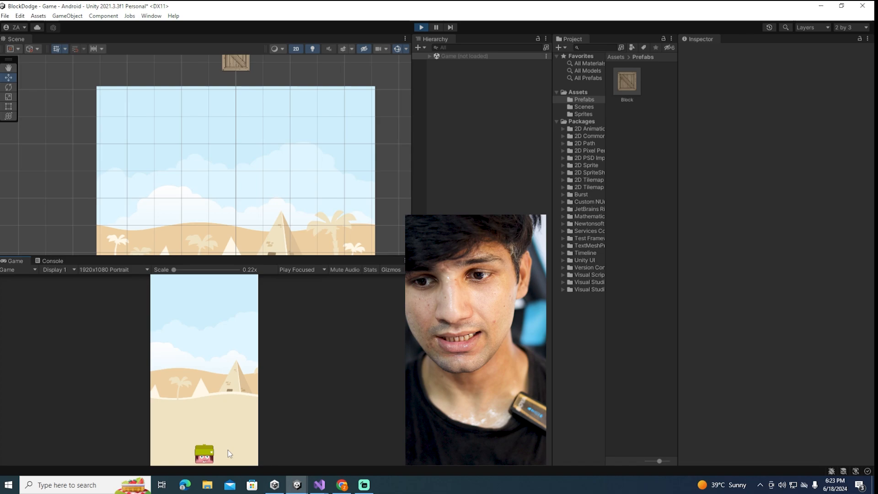
left_click(187, 447)
left_click(230, 444)
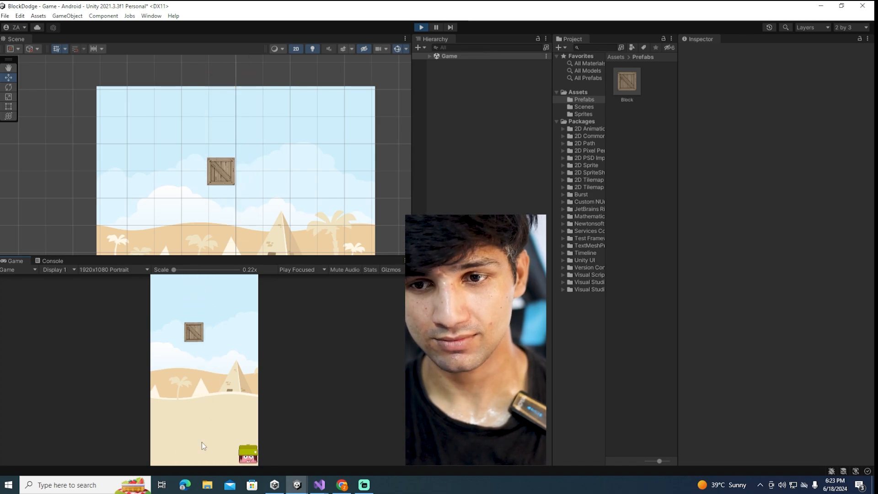
left_click(196, 441)
left_click(199, 441)
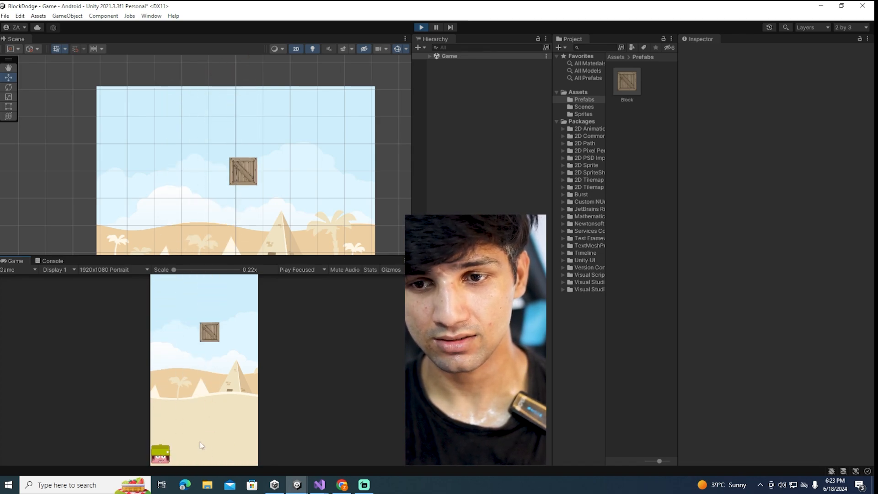
left_click(236, 442)
left_click(191, 432)
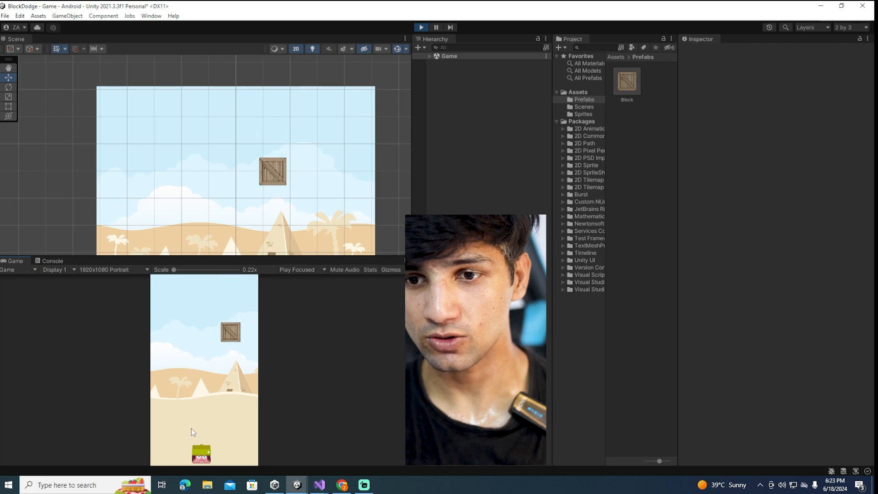
Try to inspect the Game scene's objects in the hierarchy during play, and stop play mode
left_click(431, 56)
left_click(430, 56)
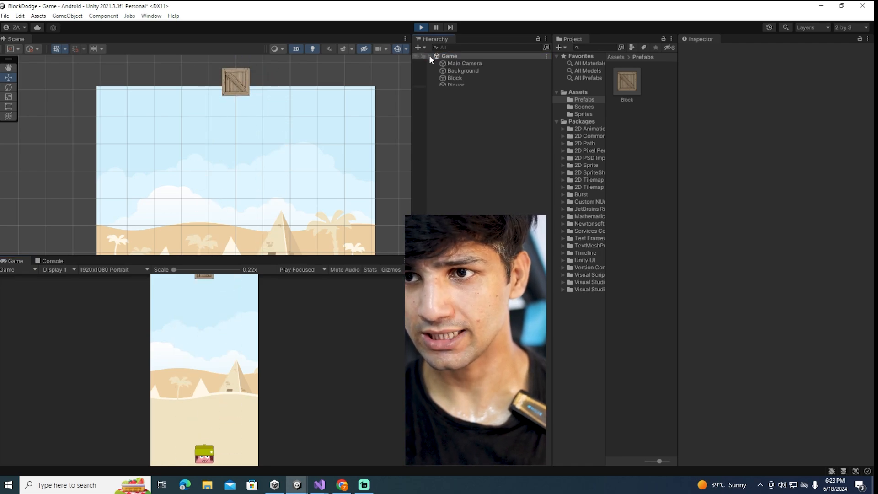
left_click(463, 102)
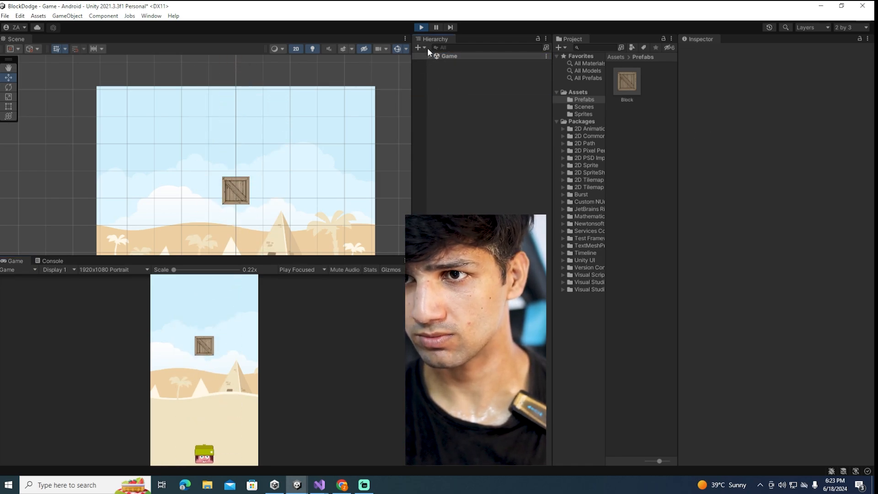
left_click(422, 28)
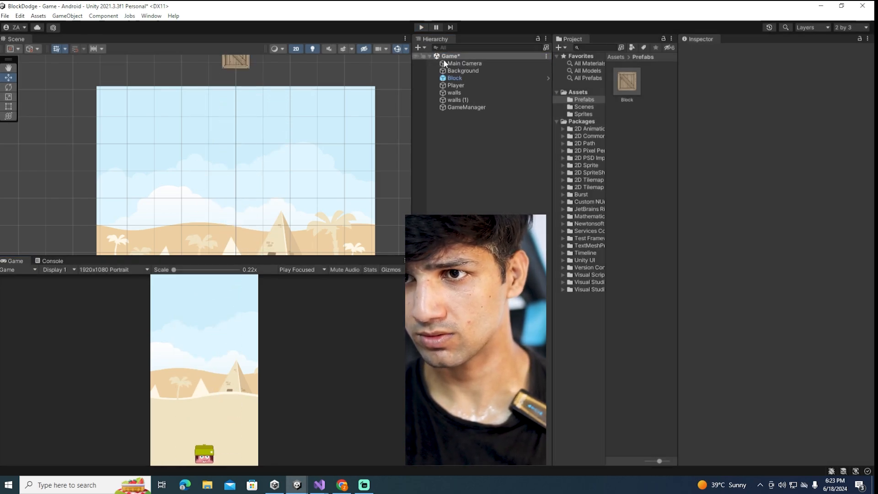
Try a Spawn Rate of 2 on GameManager's script, restore it to 1 and deselect the object
left_click(465, 107)
left_click(777, 165)
type("2")
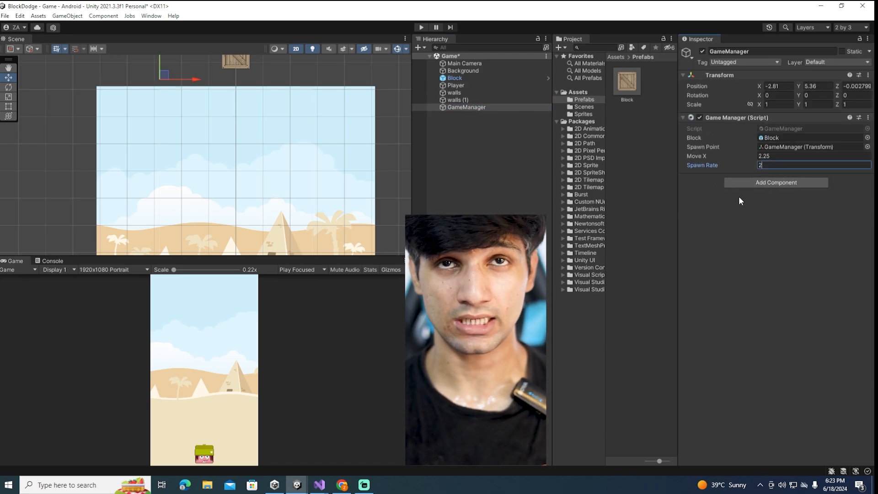
left_click_drag(774, 166, 654, 168)
type("1")
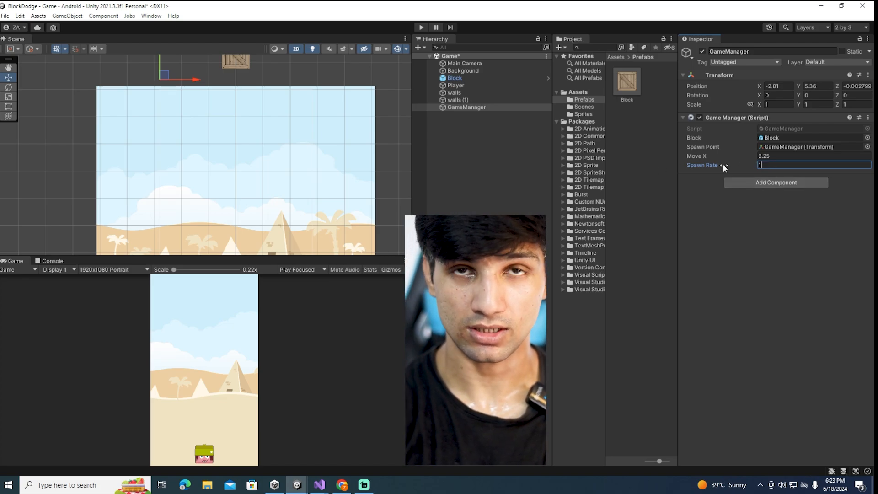
left_click(462, 193)
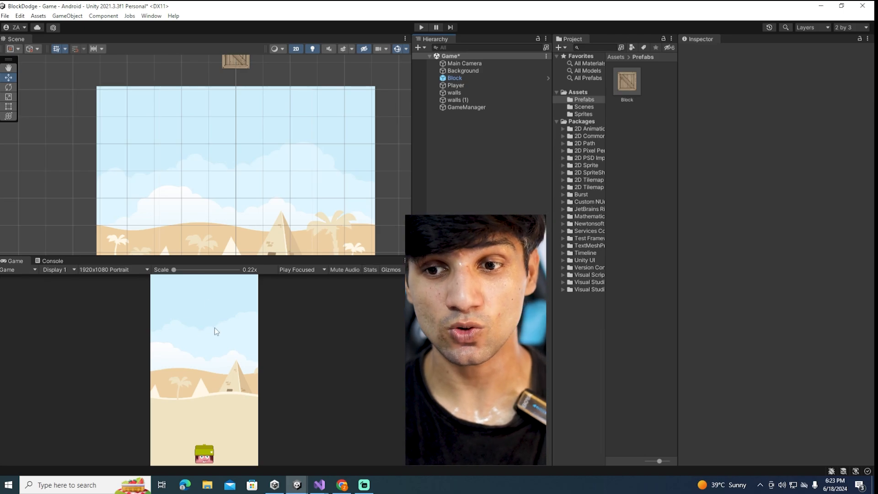
Add a UI Canvas to the scene and frame it in the Scene view
right_click(473, 129)
mouse_move(566, 248)
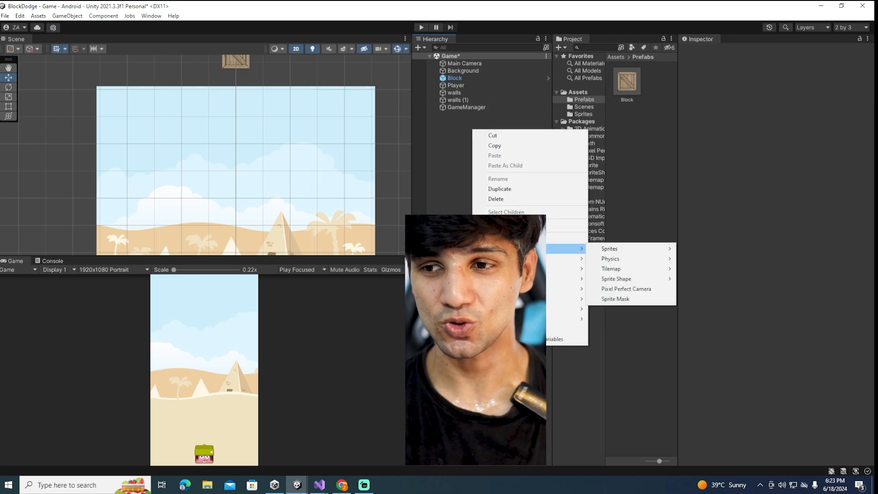
mouse_move(567, 318)
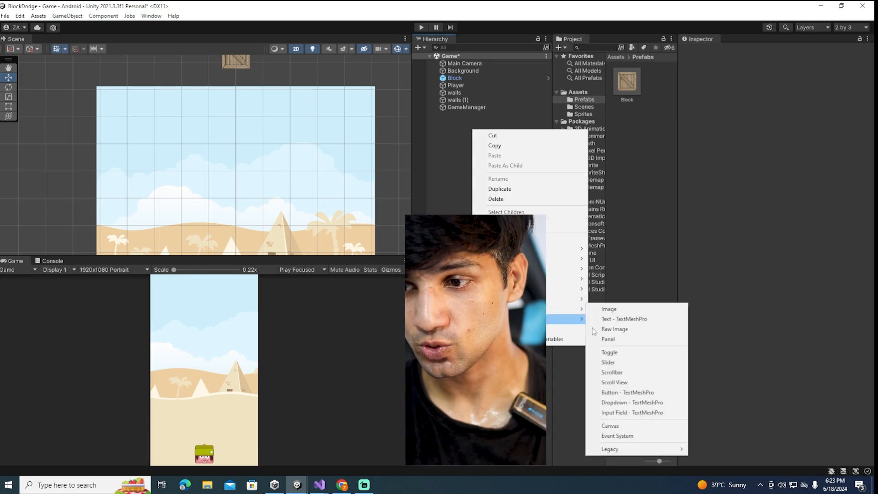
left_click(610, 426)
double_click(446, 114)
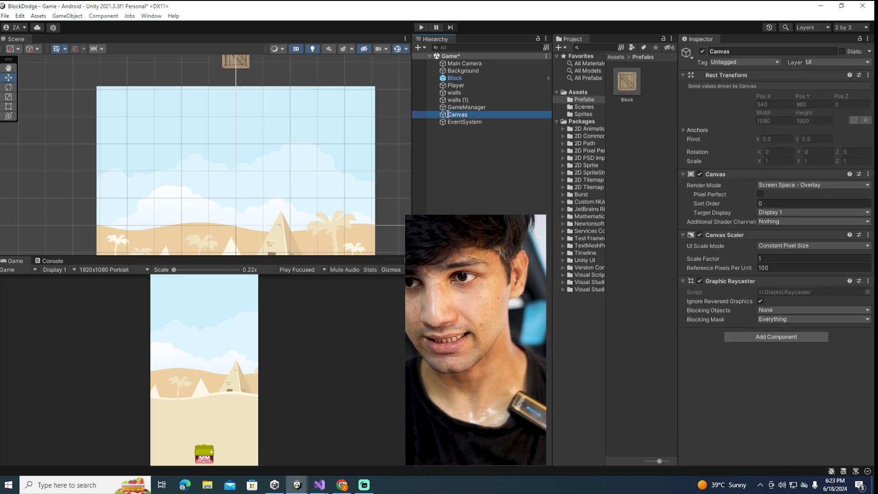
Set the Canvas Scaler to Scale With Screen Size, with a 1080 x 1920 reference resolution and a Match of 0.5
left_click(798, 245)
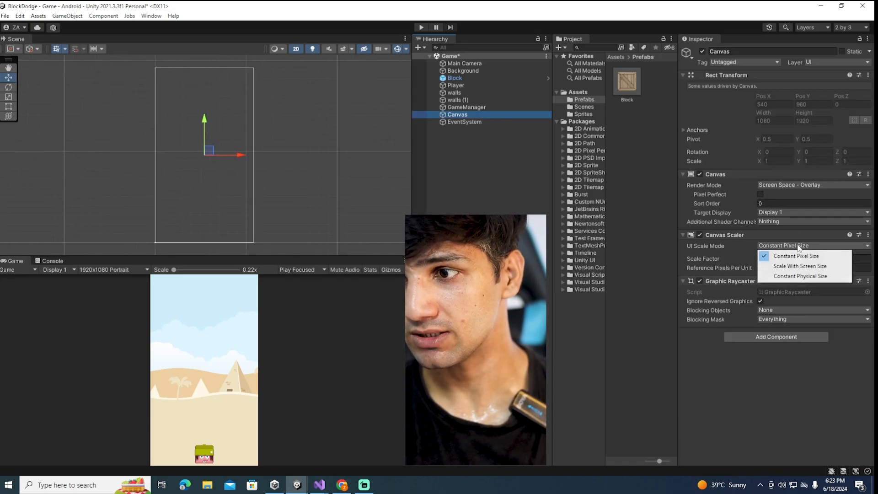
left_click(797, 263)
left_click(783, 258)
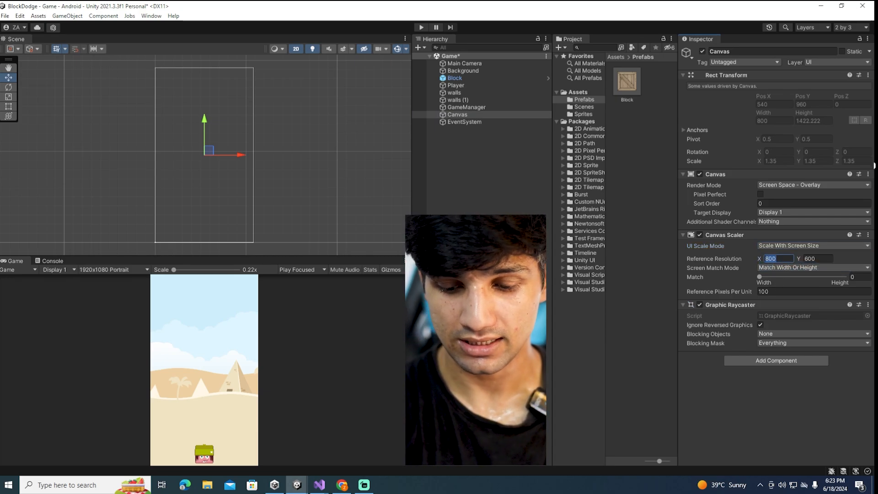
type("1080")
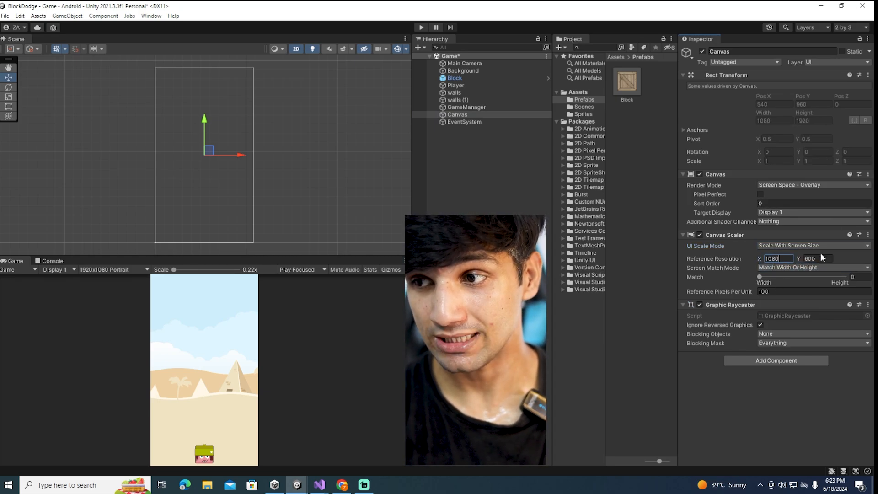
type("1920")
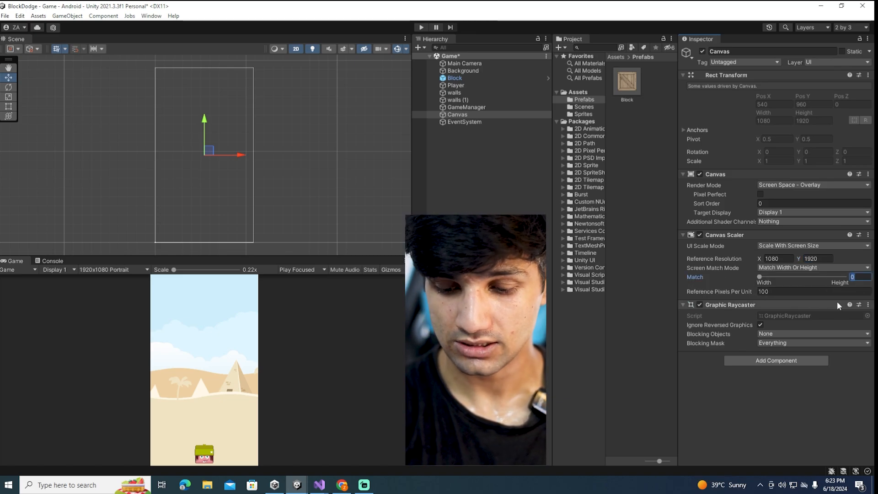
type("0.5")
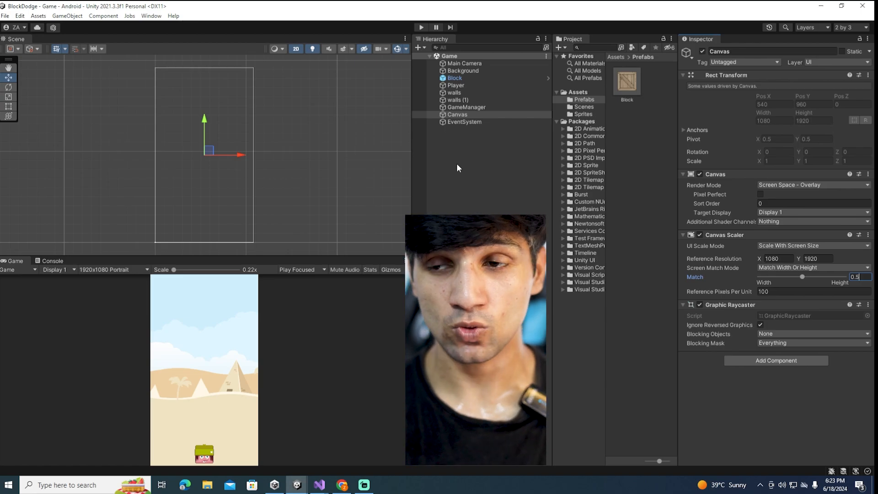
Add a UI Image as a child of the Canvas and name it TapToPlay
double_click(460, 115)
right_click(461, 115)
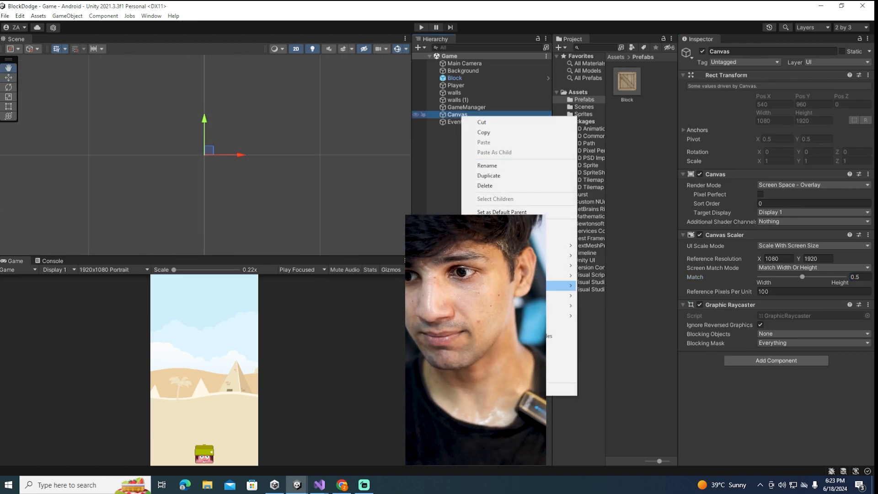
mouse_move(560, 306)
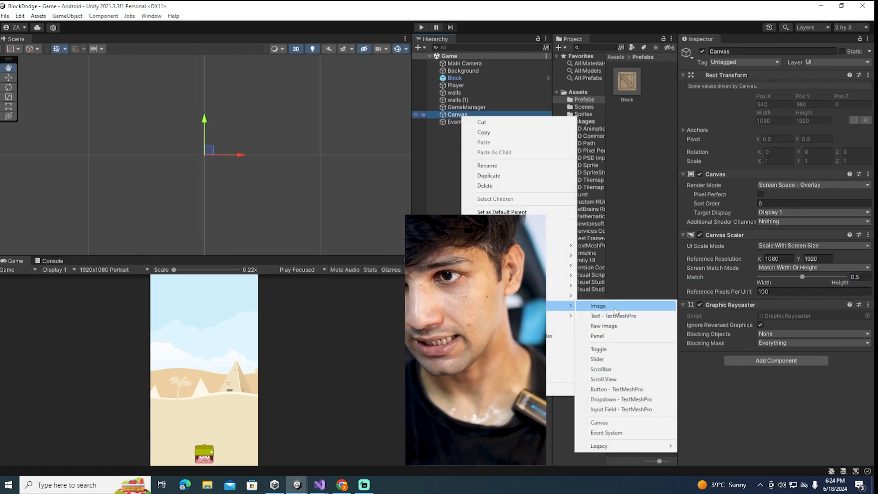
left_click(597, 305)
type("Tap")
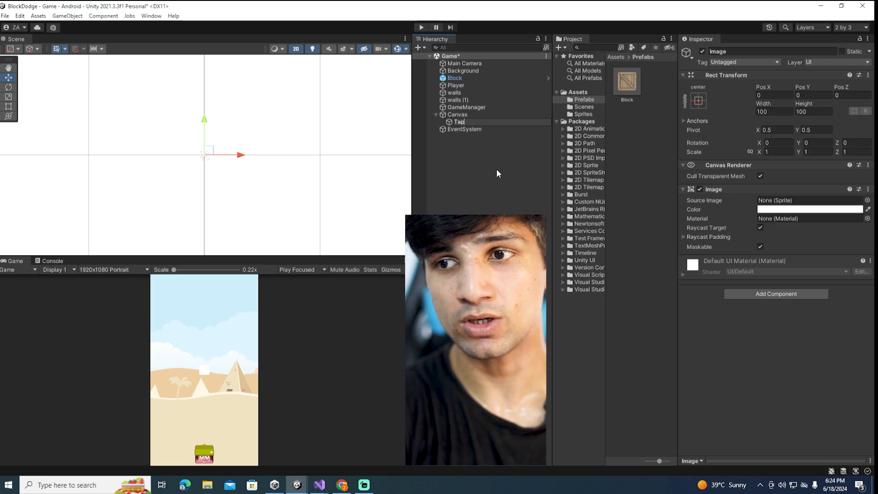
type("ToPlay")
key("Return")
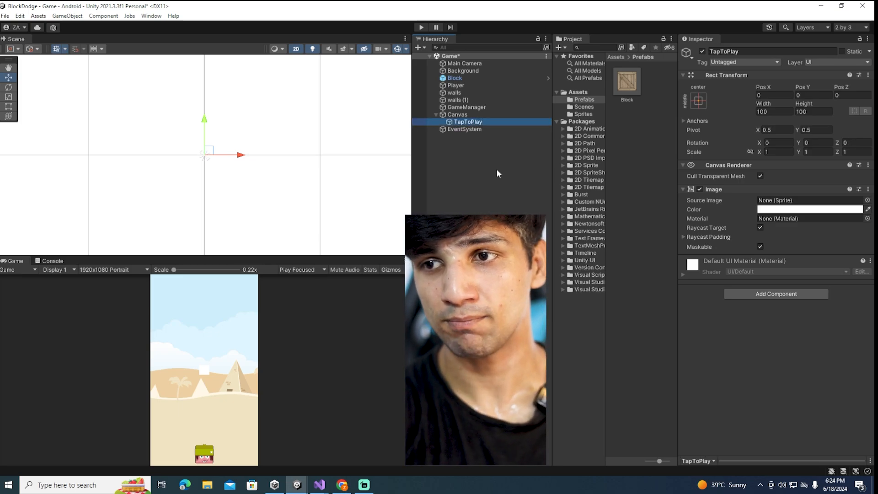
Assign the 2313123 sprite as TapToPlay's source image and set it to native size
left_click(582, 115)
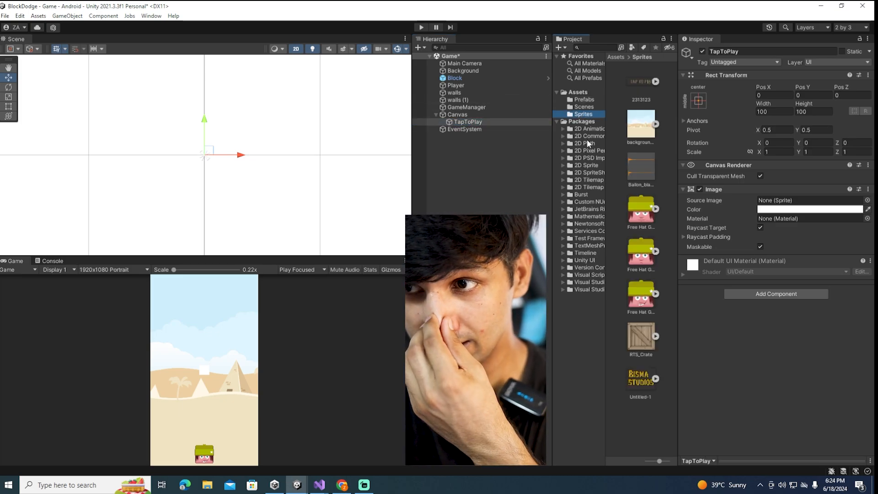
left_click_drag(635, 83, 775, 201)
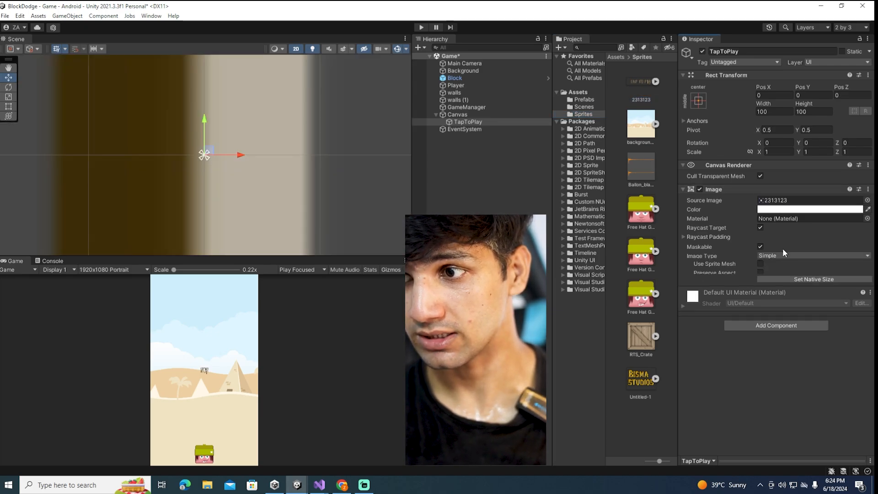
left_click(797, 282)
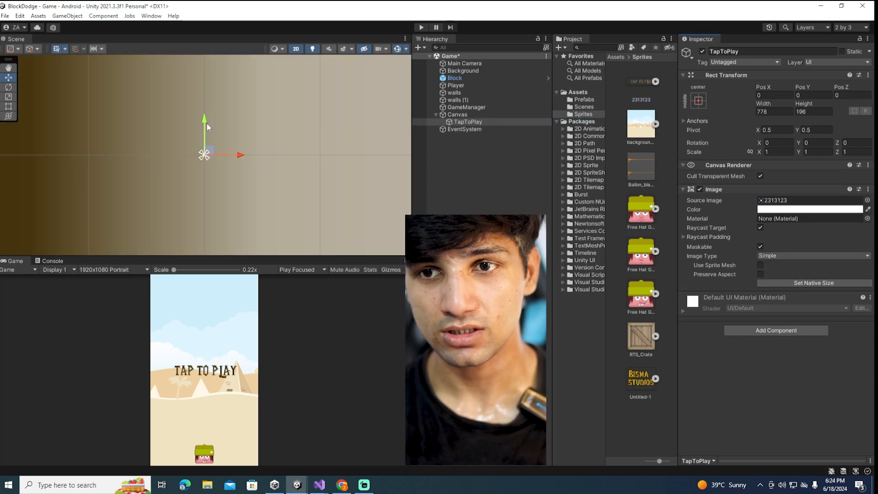
Frame the Canvas and move TapToPlay straight down to a Y position of about -587, just above the player
left_click(458, 115)
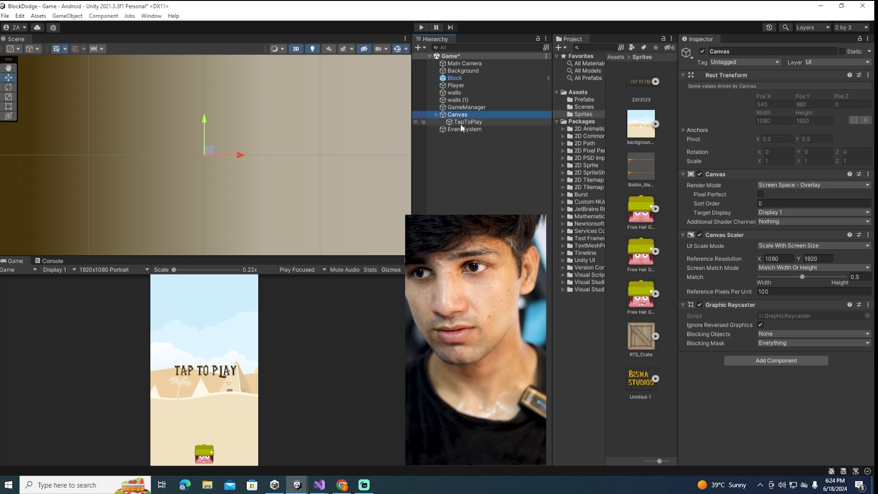
left_click(460, 123)
left_click_drag(206, 121, 206, 121)
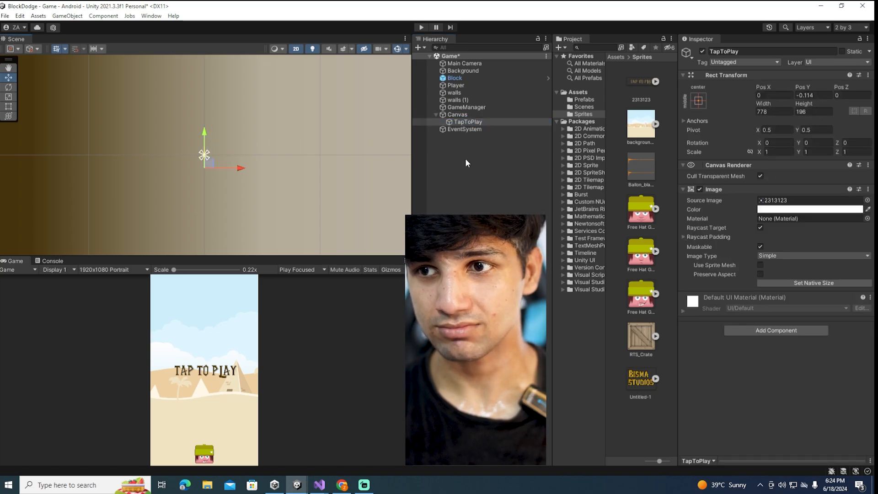
double_click(458, 114)
left_click(462, 122)
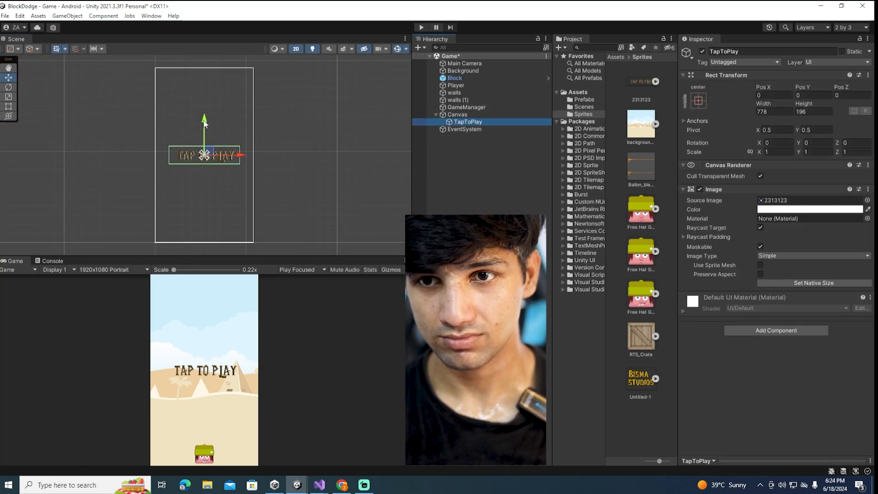
left_click_drag(204, 121, 210, 165)
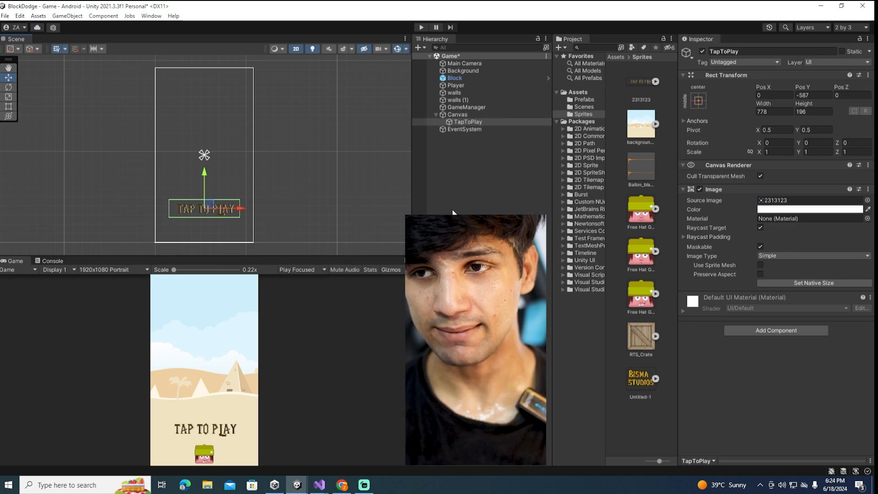
Add a TextMeshPro text to the Canvas, import TMP Essentials and close the importer
right_click(456, 115)
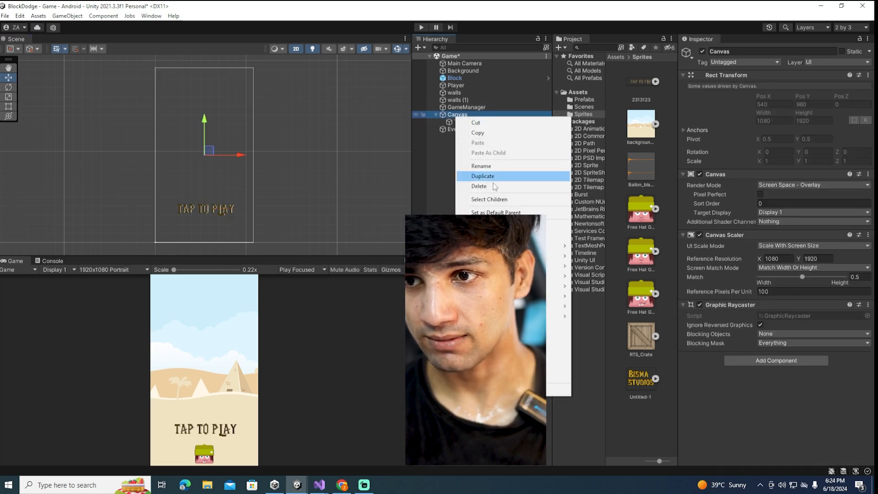
mouse_move(526, 306)
left_click(595, 316)
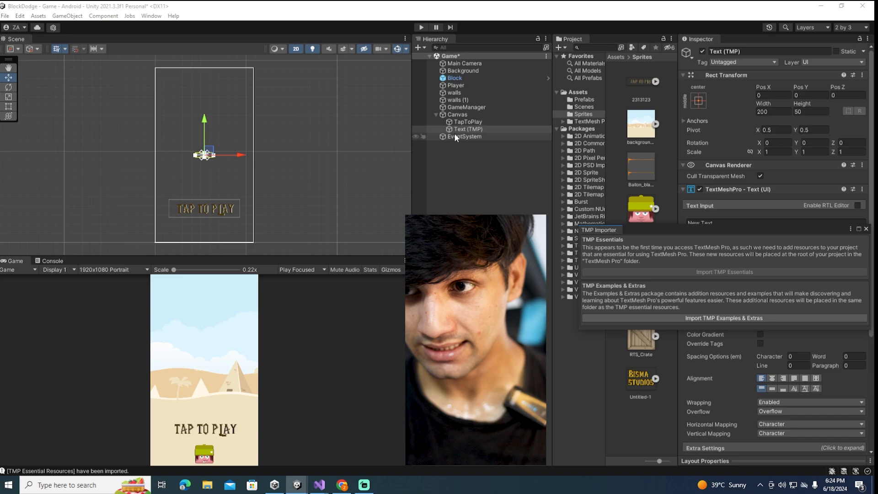
left_click(458, 129)
scroll(252, 151, "up", 4)
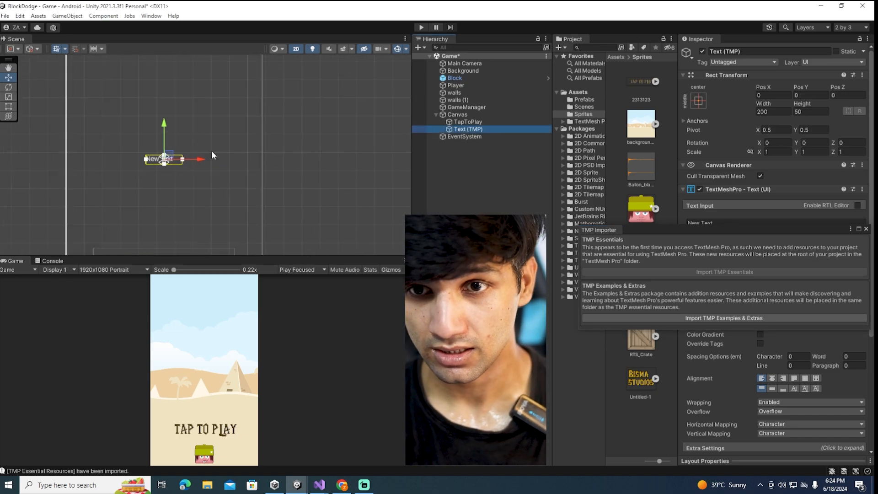
scroll(212, 152, "up", 1)
left_click(865, 229)
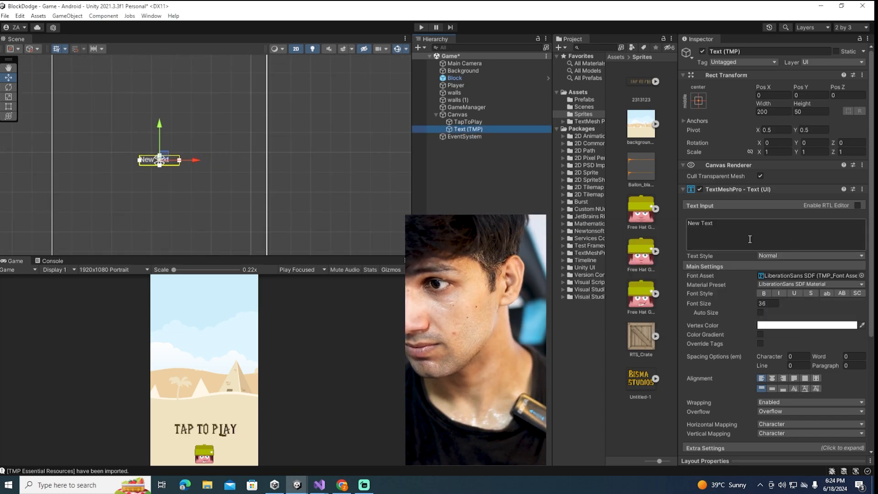
Set the new text's content to 0 and its box to 500 wide and 400 high
left_click_drag(749, 238, 556, 221)
type("0")
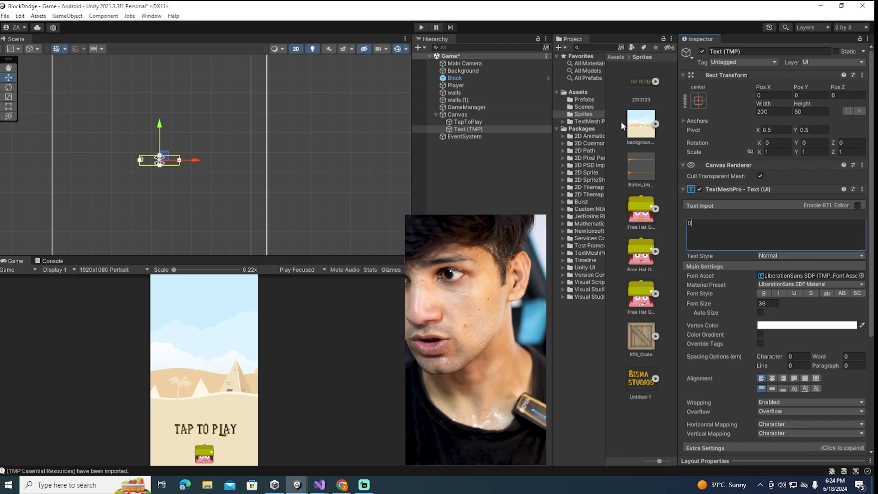
left_click_drag(780, 113, 642, 110)
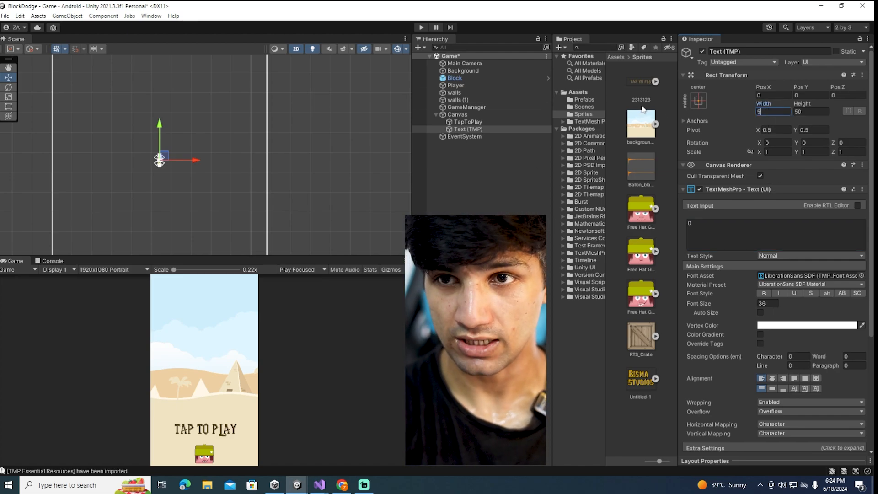
type("500")
left_click_drag(816, 112, 707, 135)
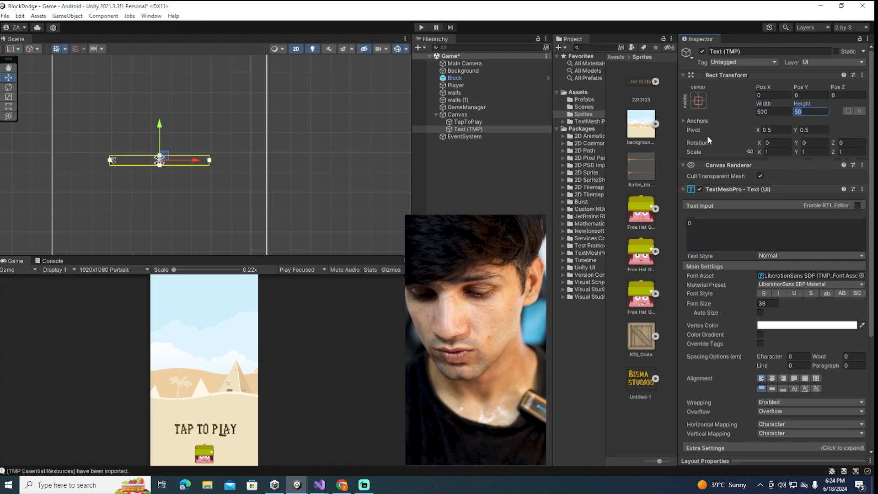
type("400")
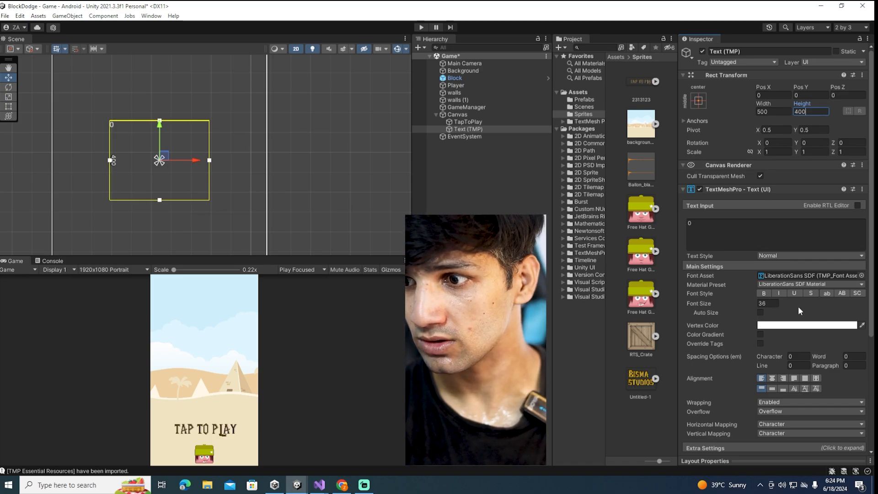
Set the text's font size to 250 and its vertex color to orange FF9804, keeping the Normal text style
left_click_drag(797, 306, 652, 307)
type("250")
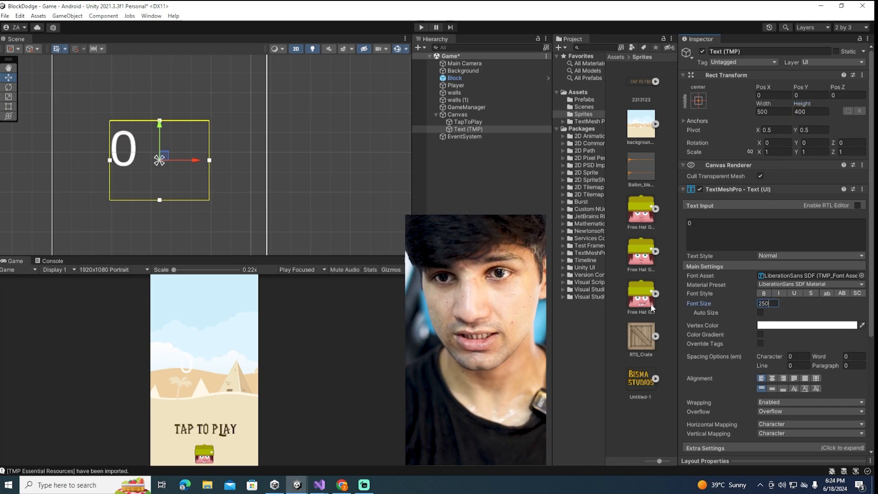
left_click(835, 325)
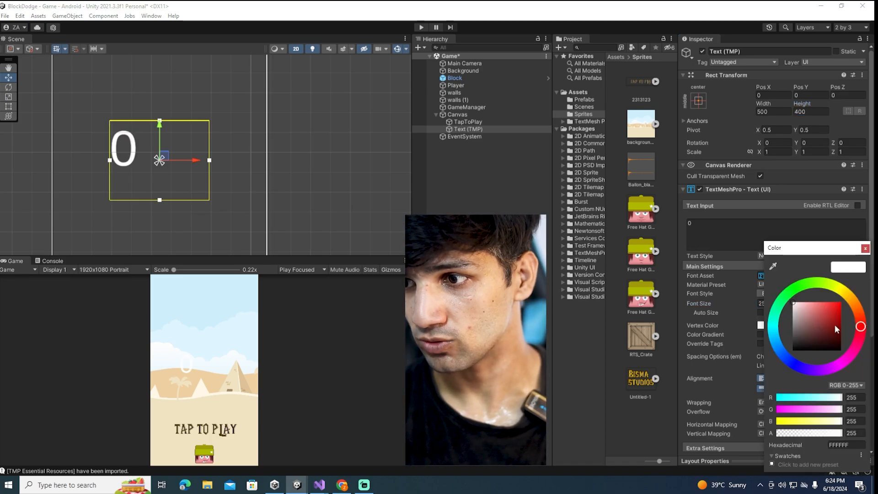
left_click_drag(830, 312, 864, 270)
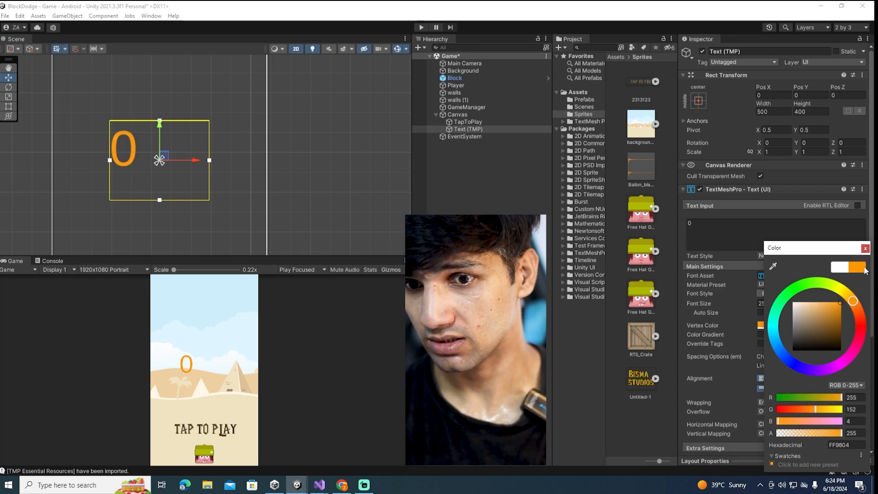
left_click(865, 249)
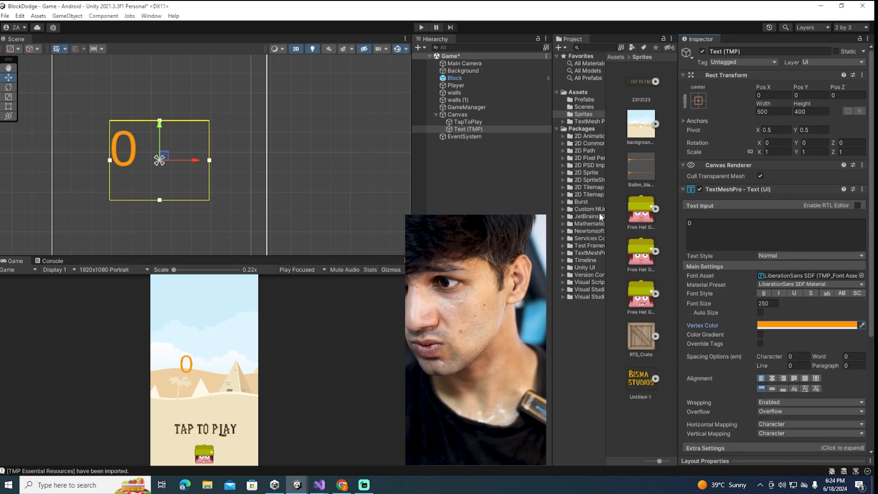
left_click(787, 256)
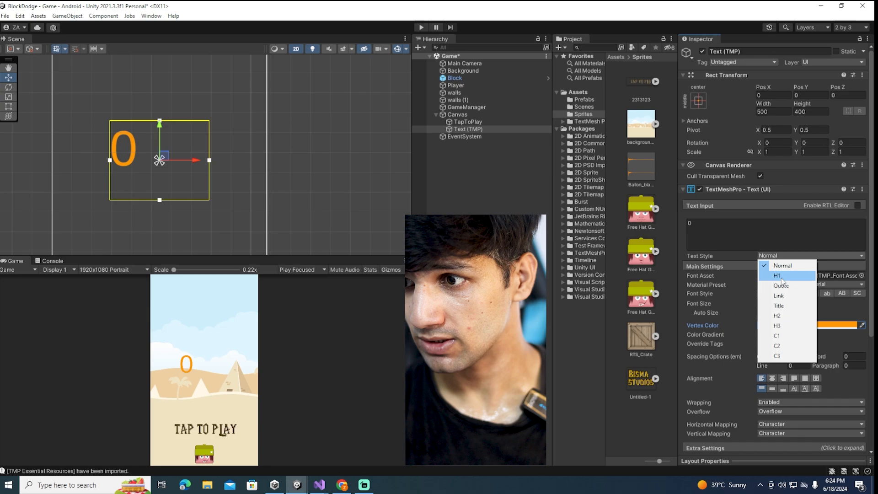
left_click(797, 230)
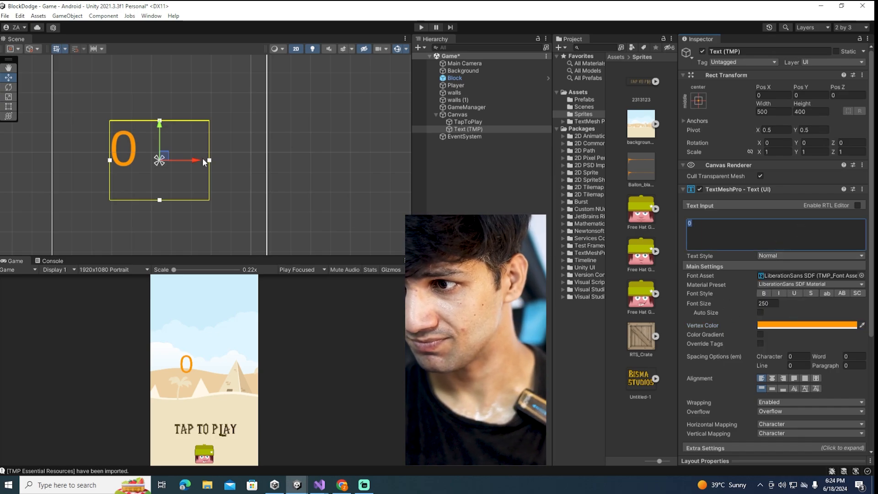
Center the text horizontally in its box and move it up to a Y position of about 635
scroll(202, 156, "down", 5)
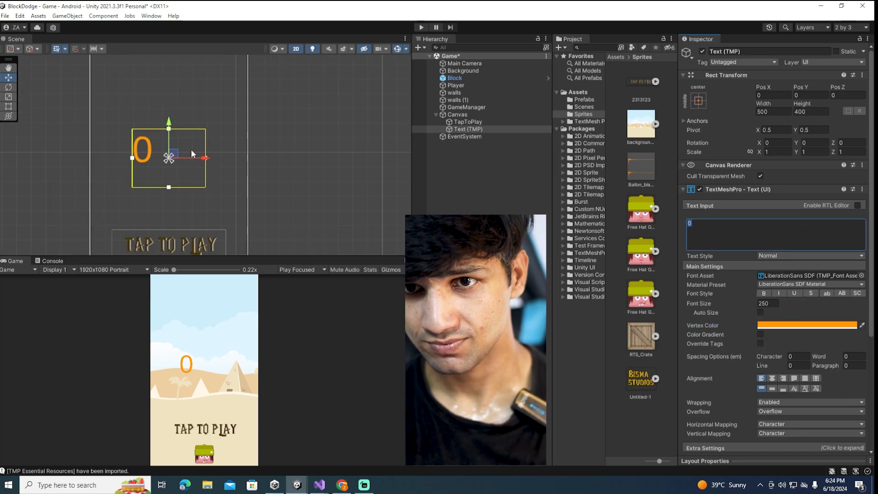
left_click(773, 378)
left_click_drag(181, 130, 182, 68)
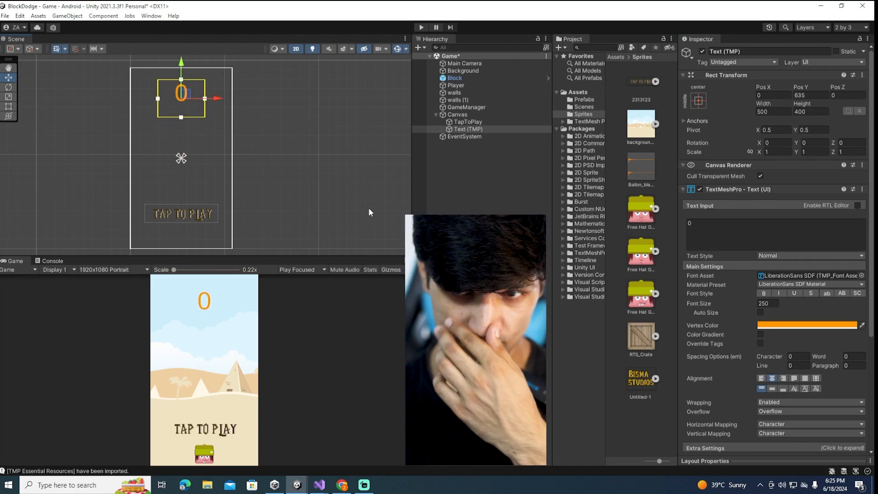
left_click(467, 204)
left_click(451, 129)
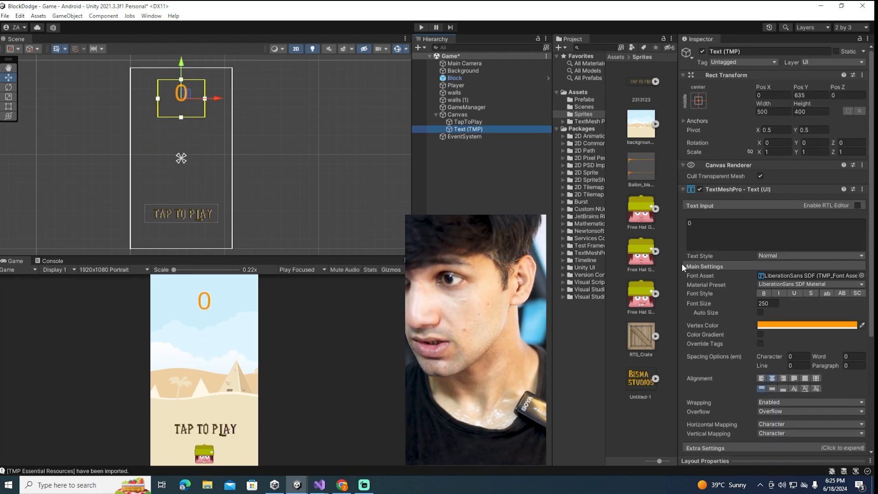
scroll(681, 262, "down", 5)
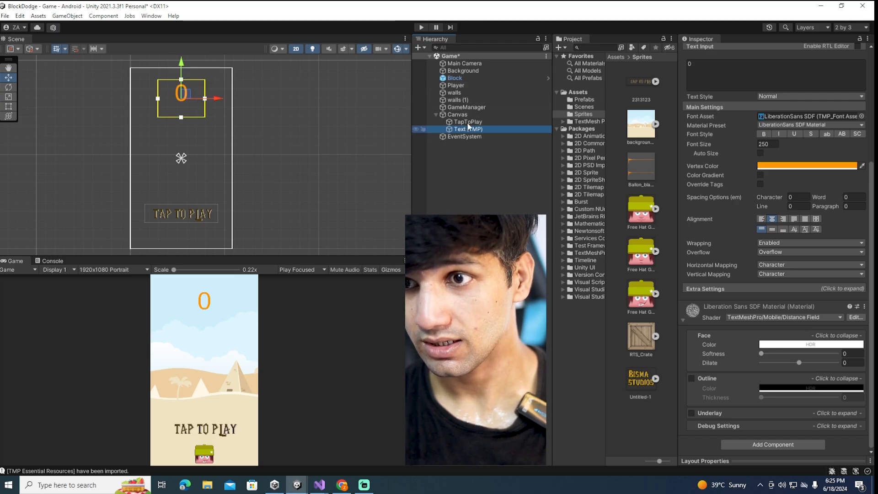
Open the script attached to GameManager in Visual Studio
left_click(467, 107)
double_click(775, 128)
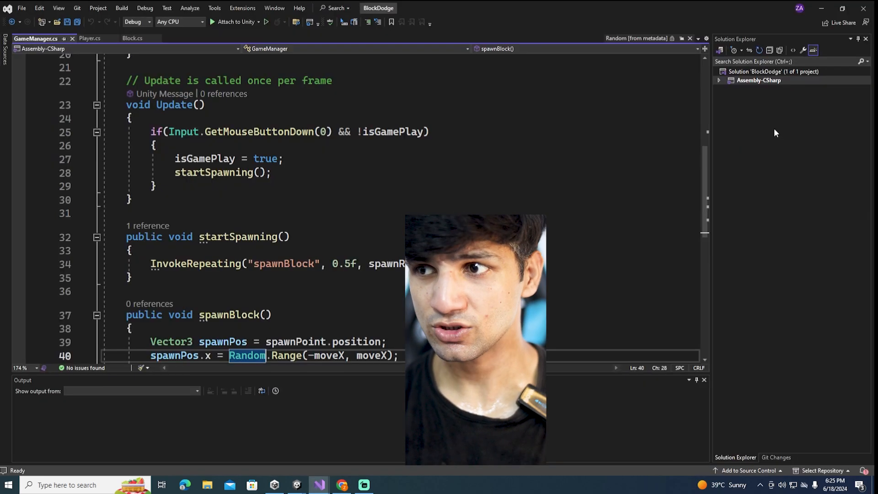
Declare a public GameObject variable named tapToPlay below the isGamePlay field in the GameManager class
scroll(255, 213, "up", 7)
scroll(254, 213, "down", 2)
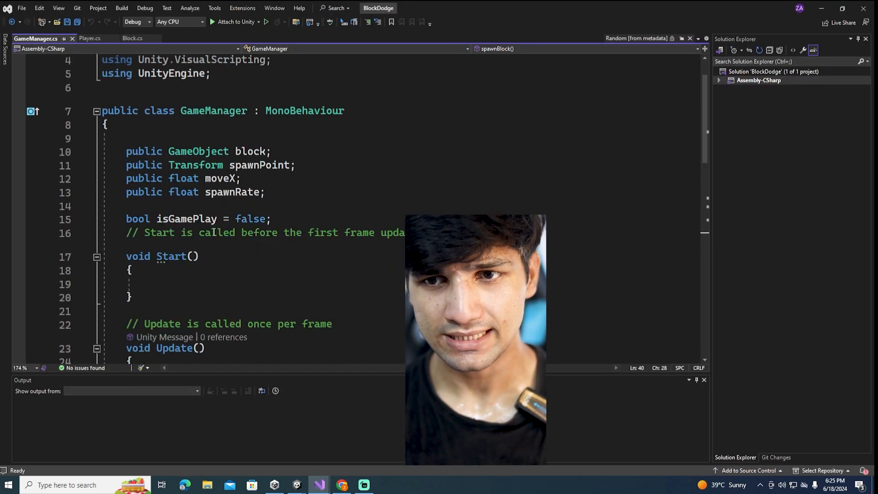
left_click(286, 178)
key("Return")
key("Return")
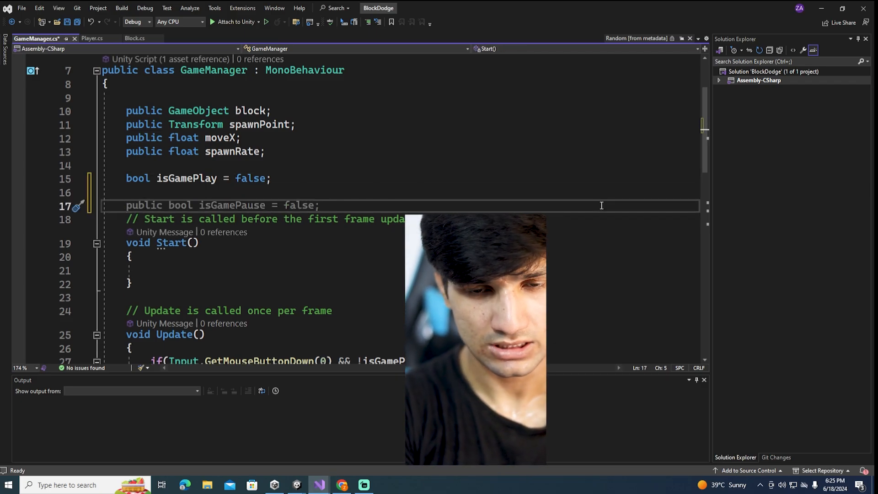
type("public")
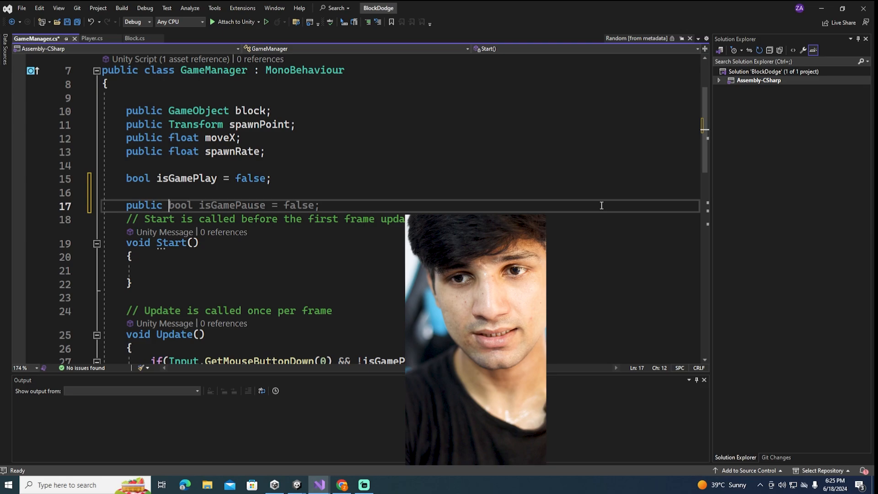
type(" GameO")
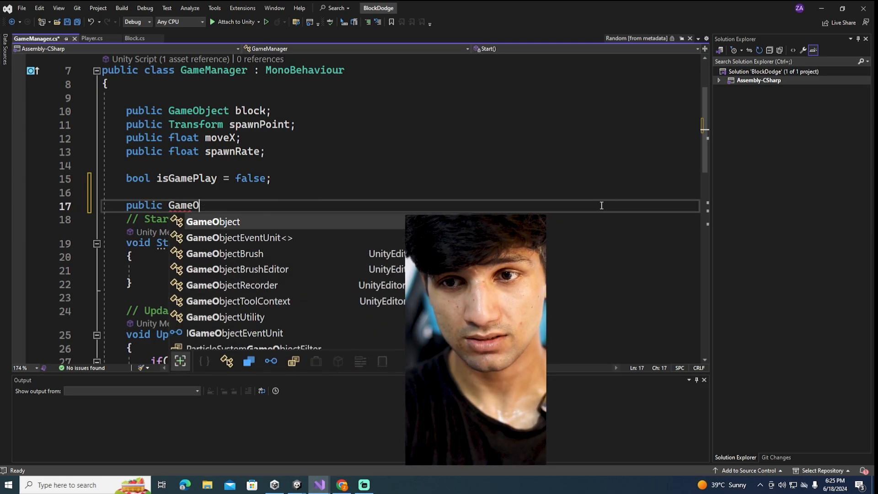
key("BackSpace")
type("Object ")
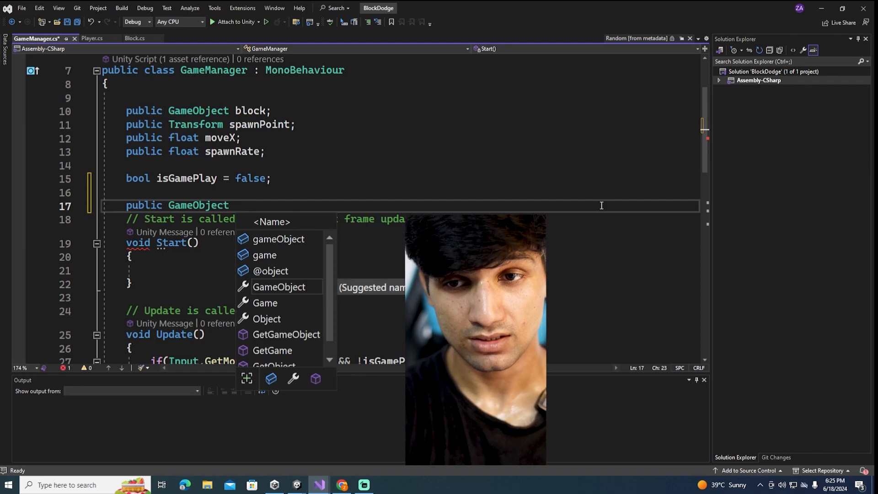
type("tapTo")
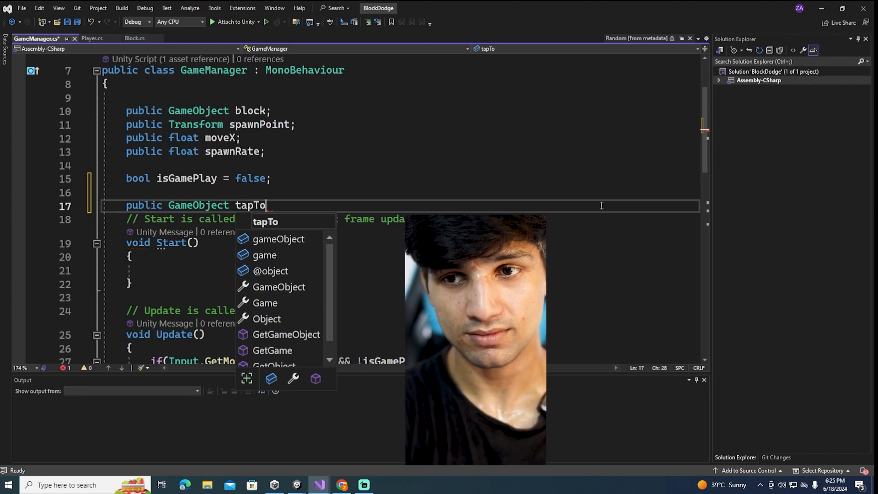
type("Play;")
Declare a public int variable named Score, initialised to 0, below the tapToPlay field
key("Return")
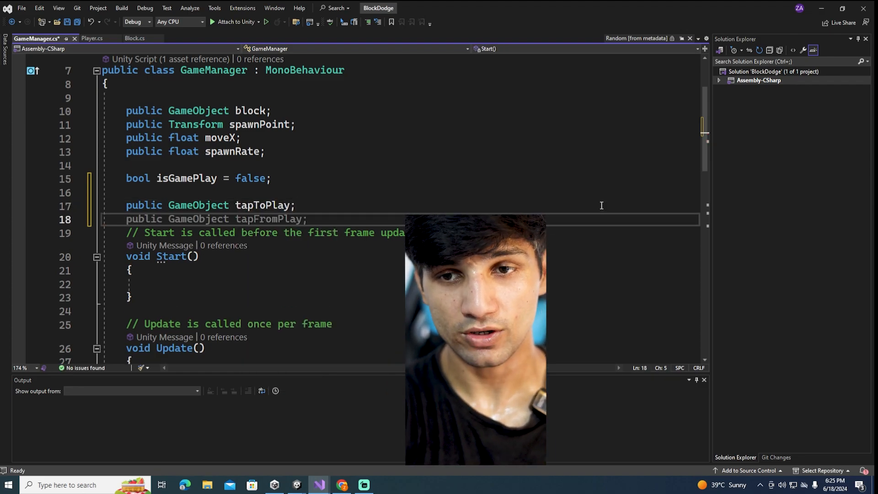
type("public ")
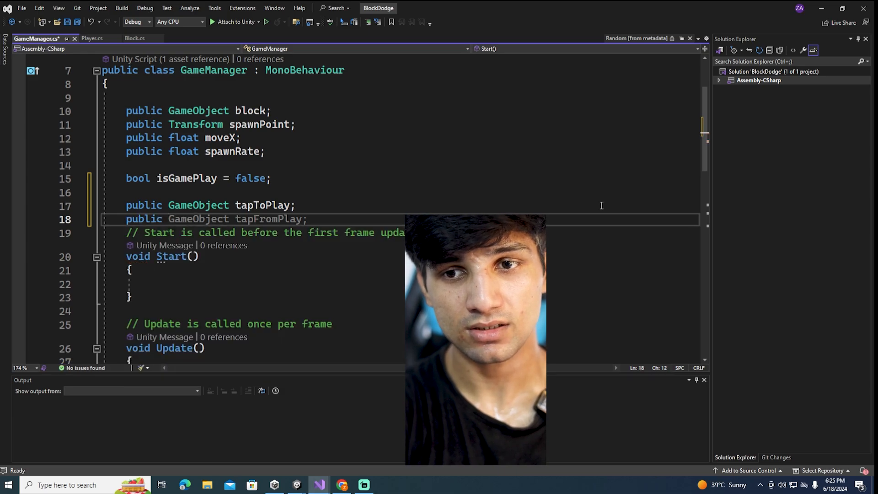
type("Score=")
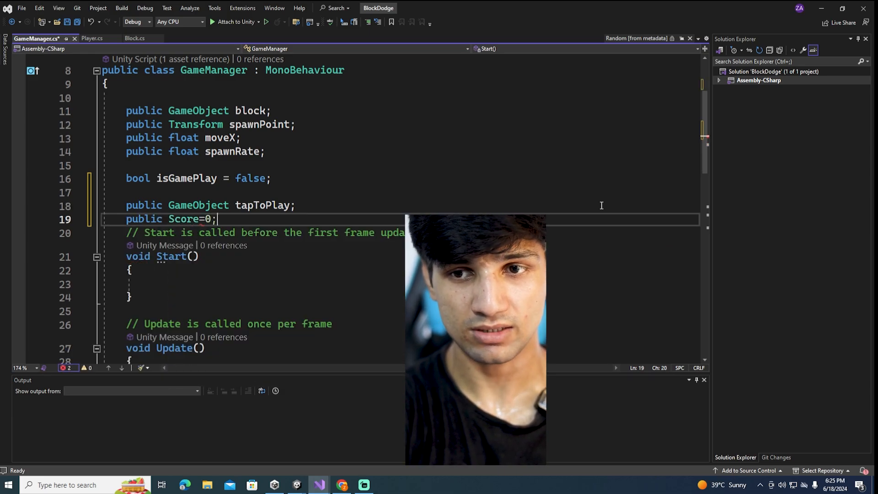
type("0;")
key("Return")
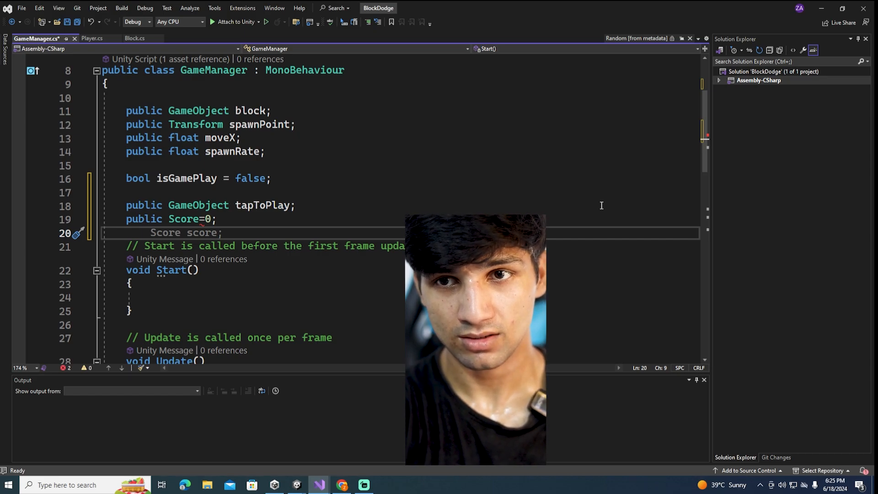
left_click(164, 219)
type("int")
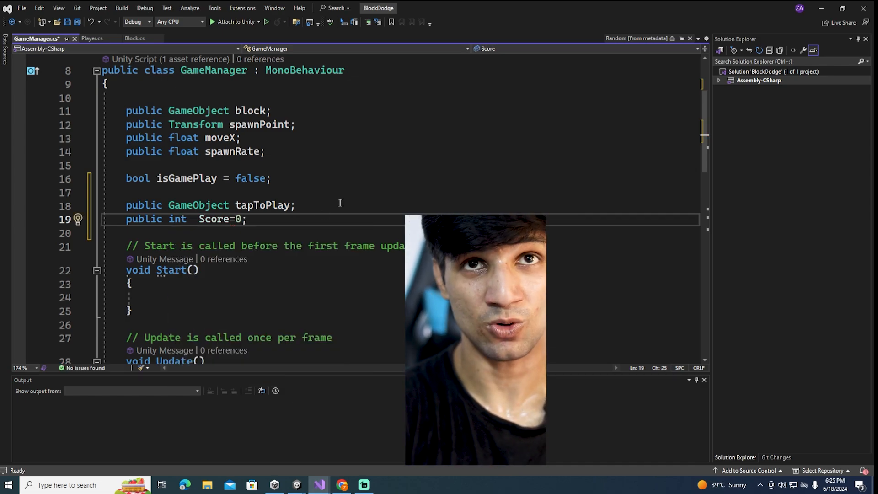
Declare a public TextMeshProUGUI variable named scoreText below the Score field and save the script
key("Return")
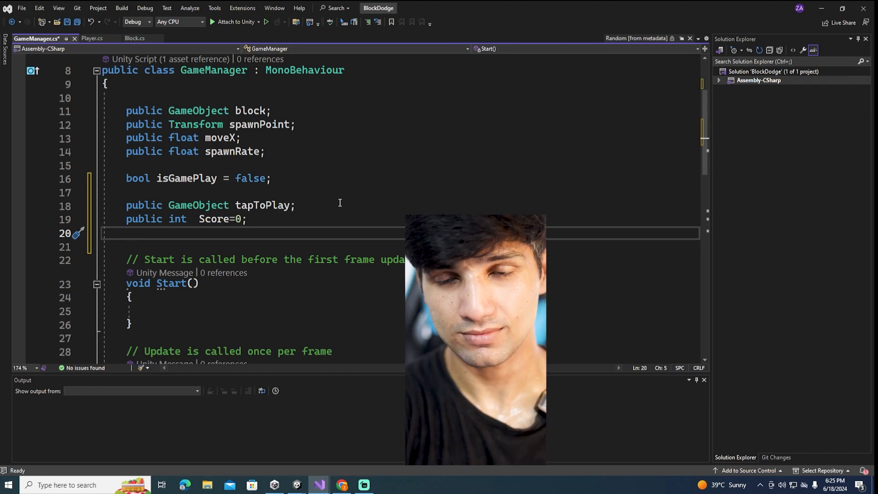
type("pu")
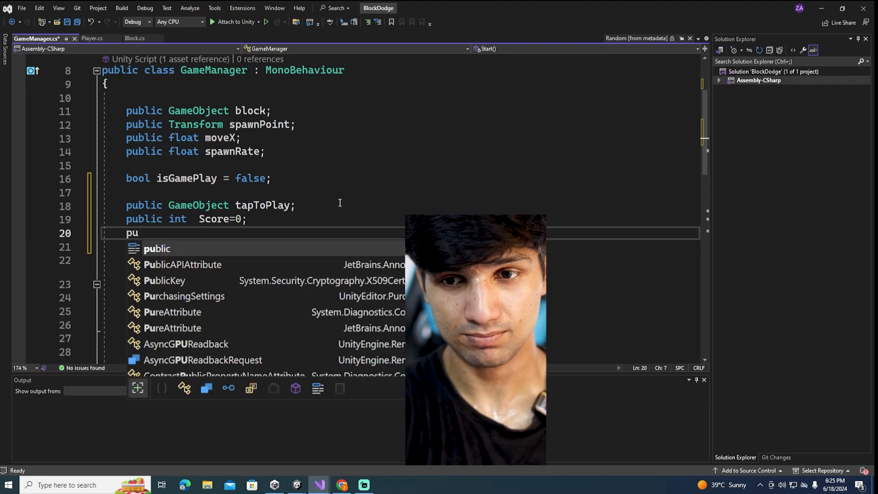
type("blic Tes")
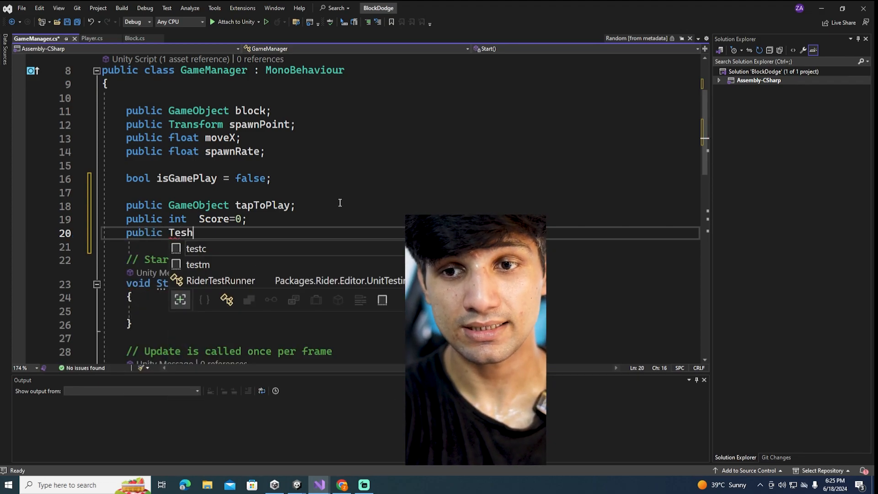
key("BackSpace")
type("xtMehs")
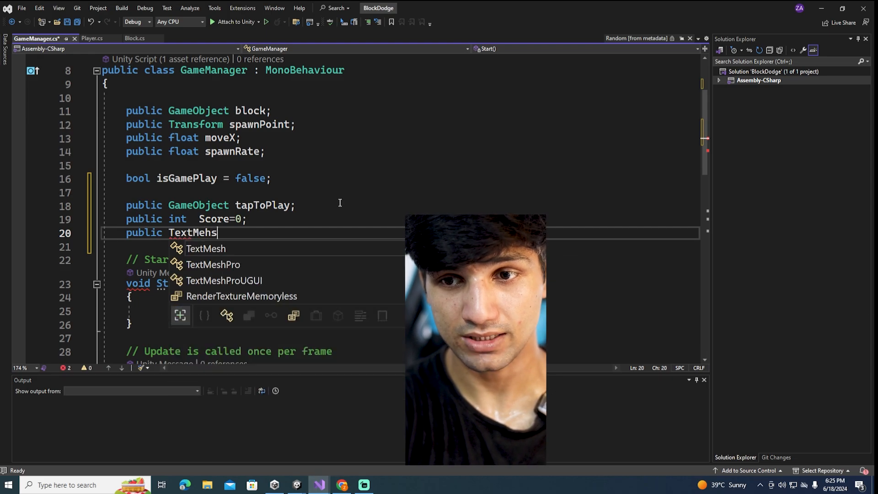
key("Down")
key("Down")
type("t")
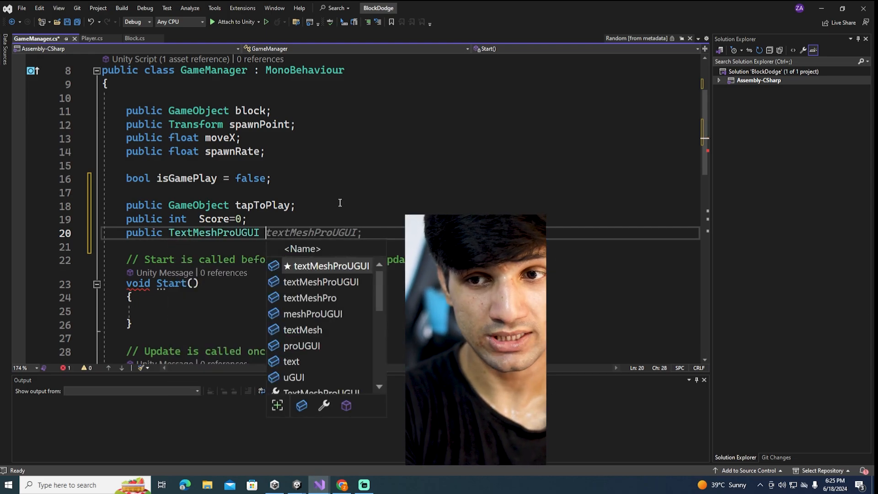
key("BackSpace")
type("sc")
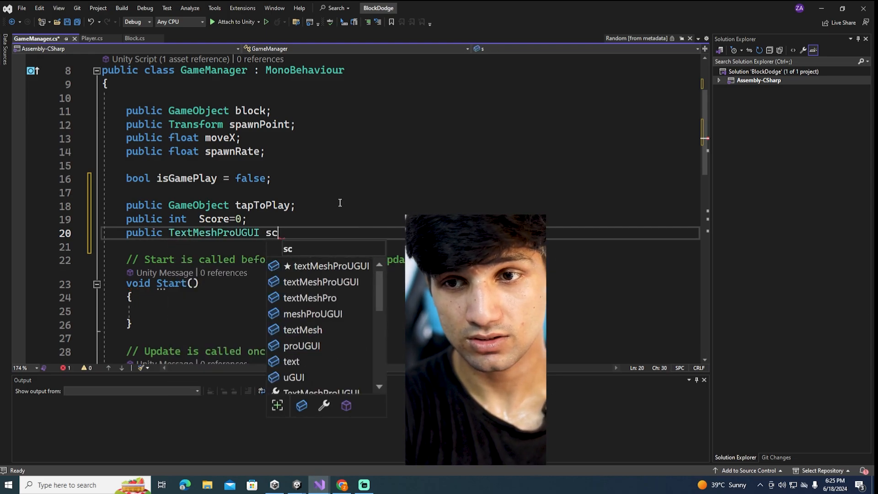
type("oreText;")
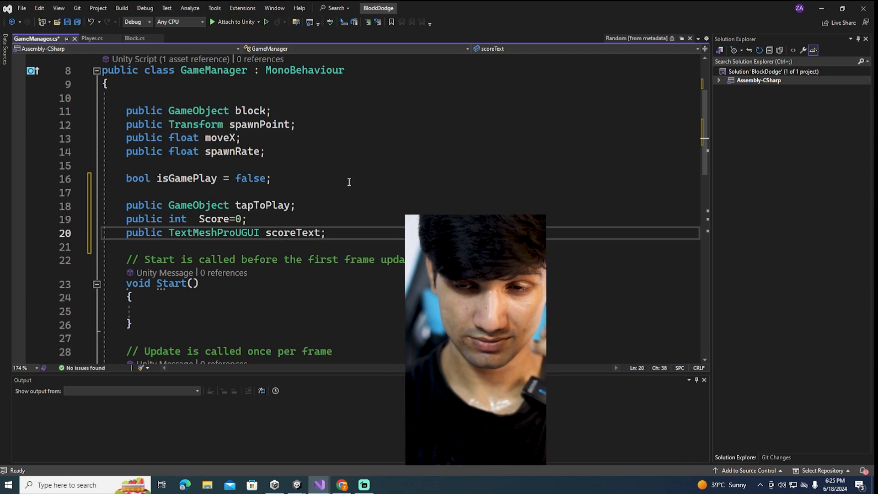
left_click(374, 194)
Add Score++; after the Instantiate call in the spawnBlock method and save the script
scroll(374, 193, "down", 15)
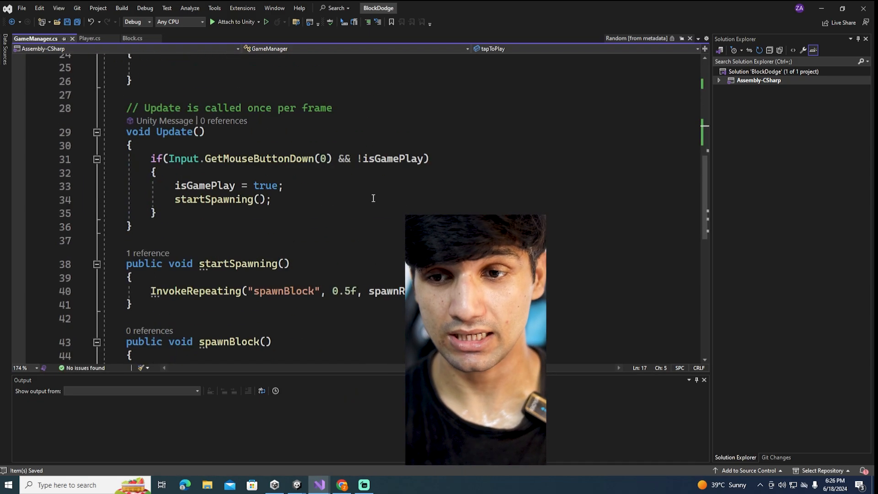
scroll(351, 249, "up", 4)
left_click(475, 223)
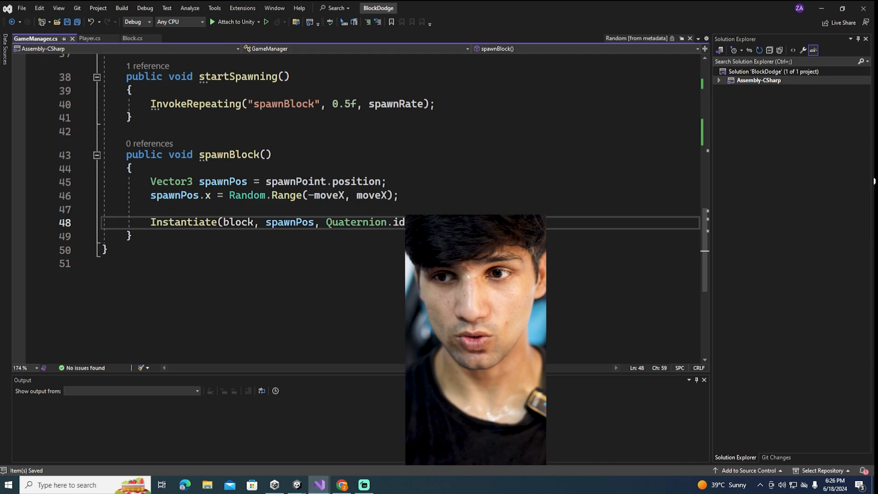
key("Return")
type("x")
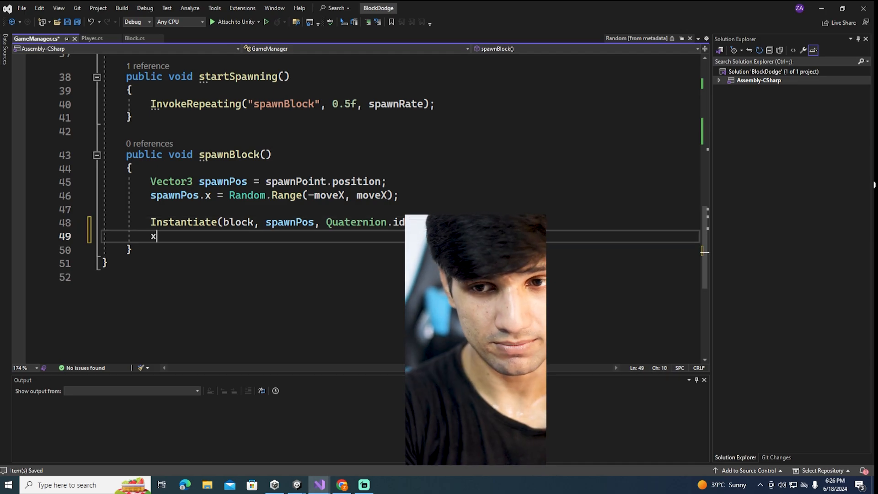
key("BackSpace")
type("score")
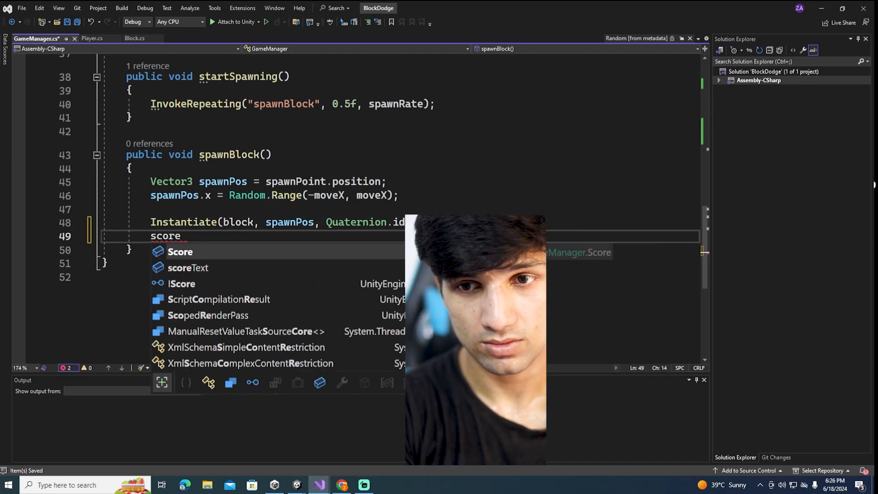
type("++;")
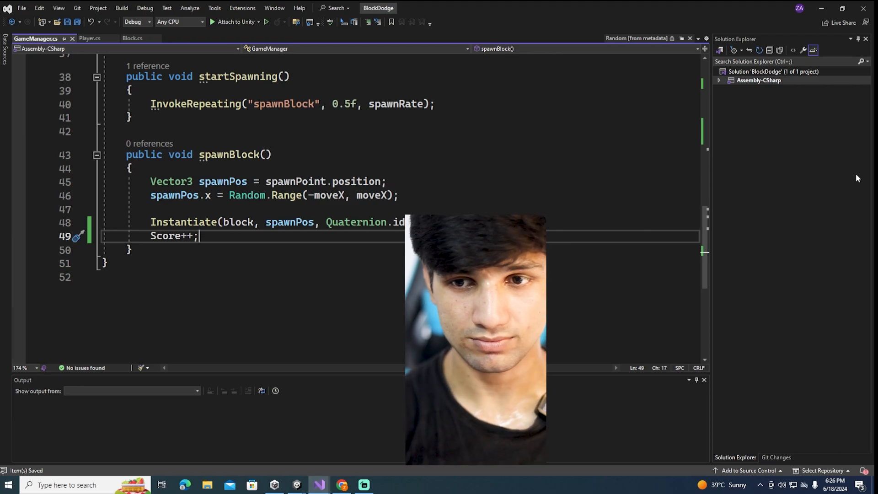
Add scoreText.text = Score.ToString(); below the score increment in spawnBlock
key("Return")
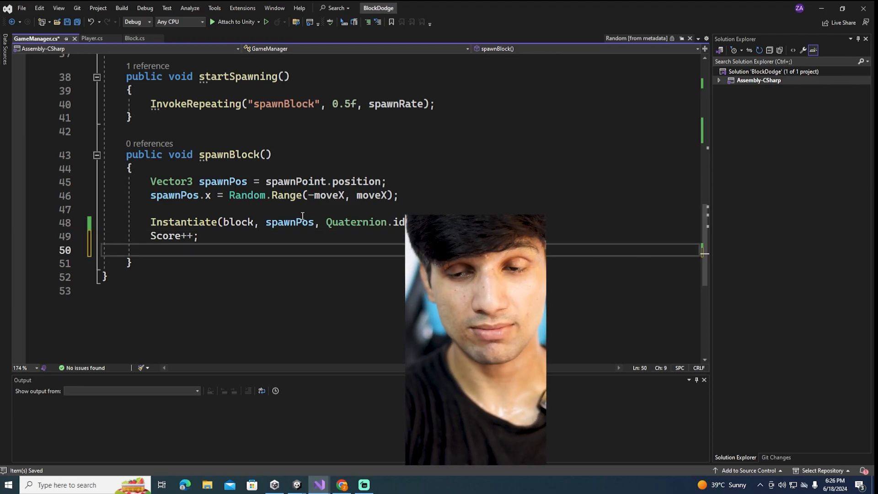
type("s")
key("BackSpace")
type("te")
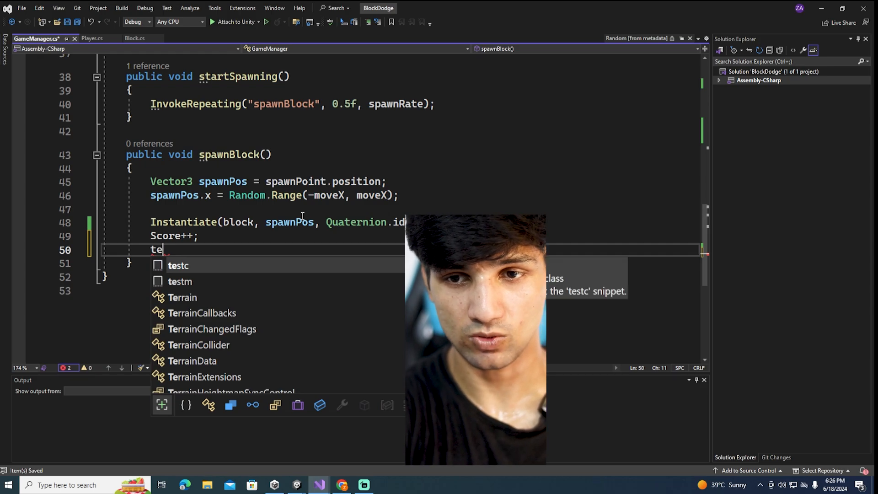
key("BackSpace")
key("BackSpace")
type("sxc")
key("BackSpace")
key("BackSpace")
type("co")
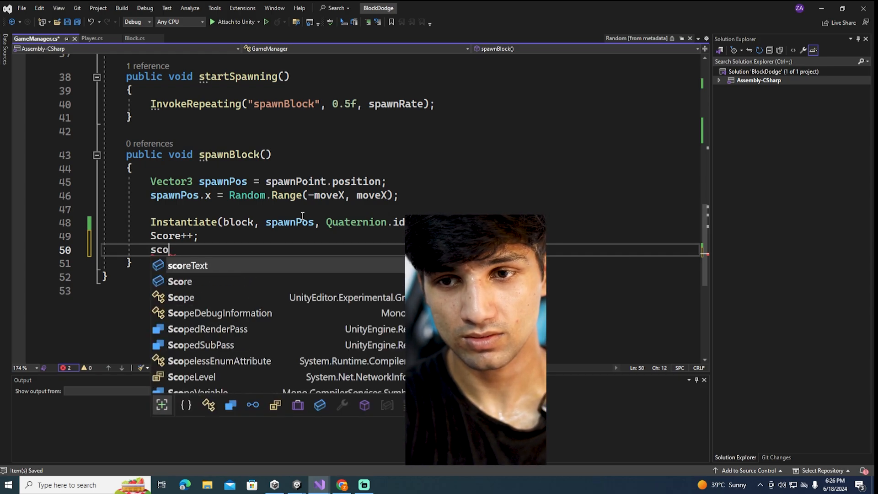
key("Tab")
type(".text")
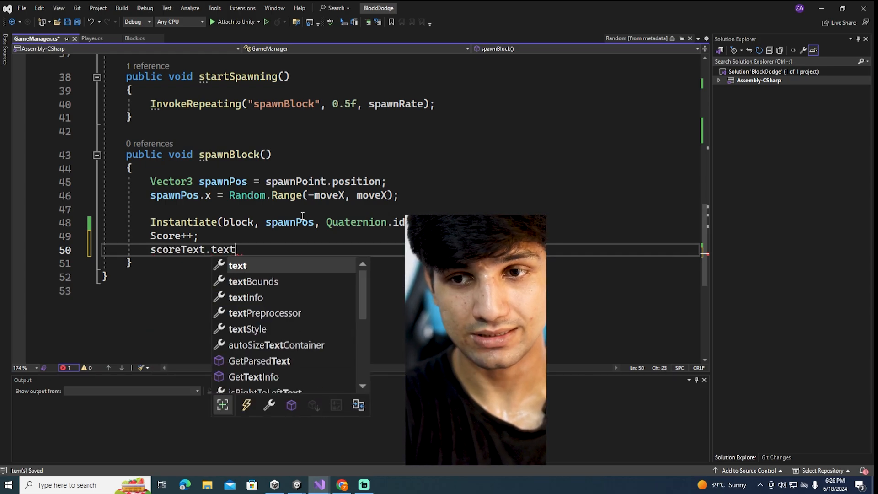
type("=socre")
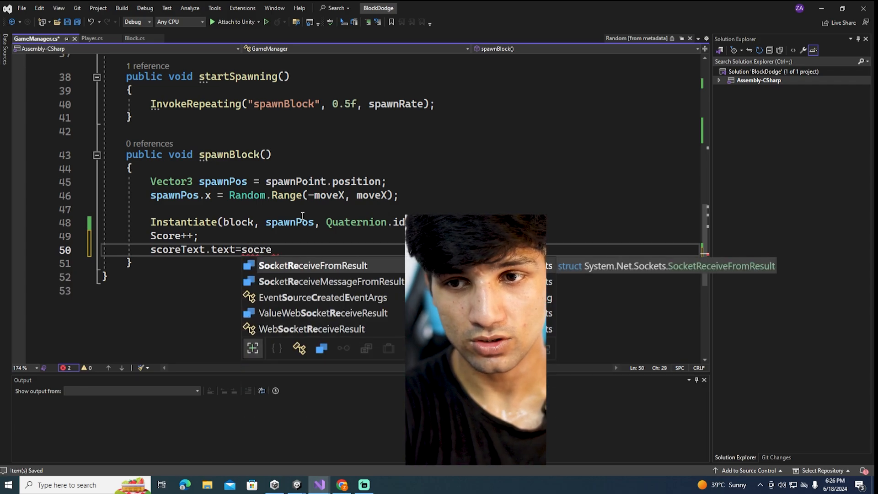
key("BackSpace")
key("BackSpace")
key("BackSpace")
type("core")
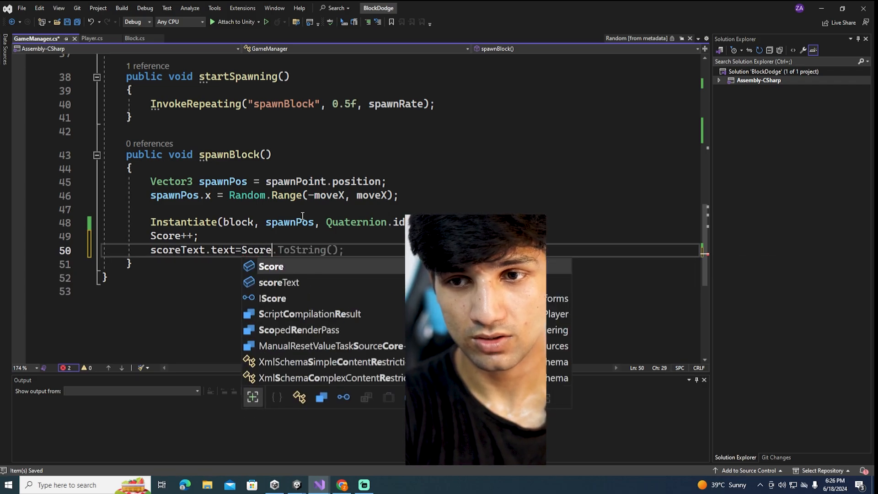
type(".To")
key("Tab")
type("();")
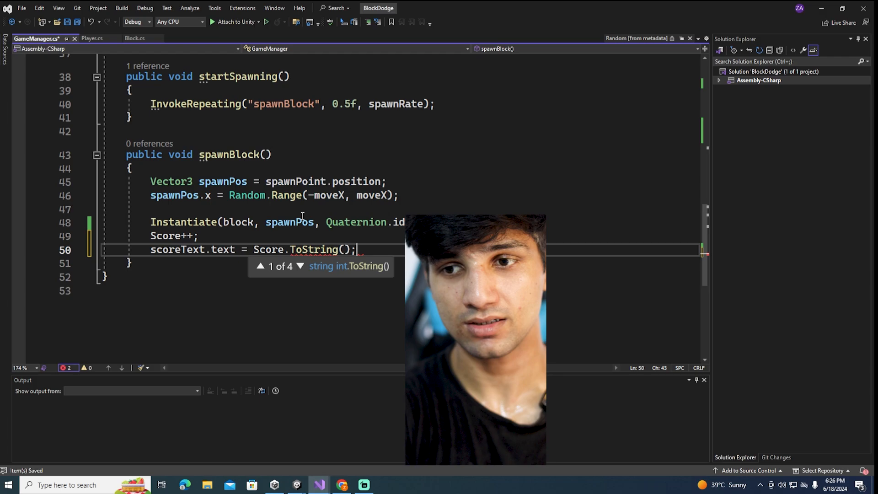
Add tapToPlay.SetActive(false); after the startSpawning() call in Update, save the script and return to Unity
scroll(211, 283, "up", 7)
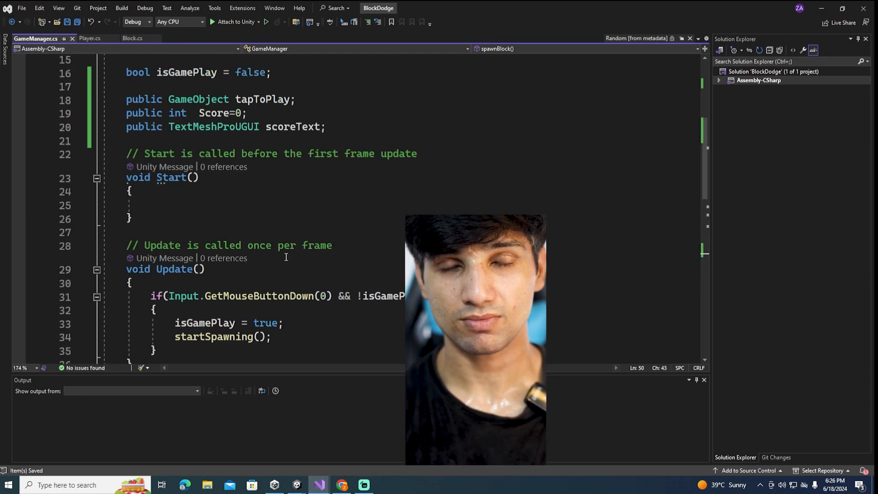
scroll(297, 246, "up", 2)
scroll(297, 247, "down", 4)
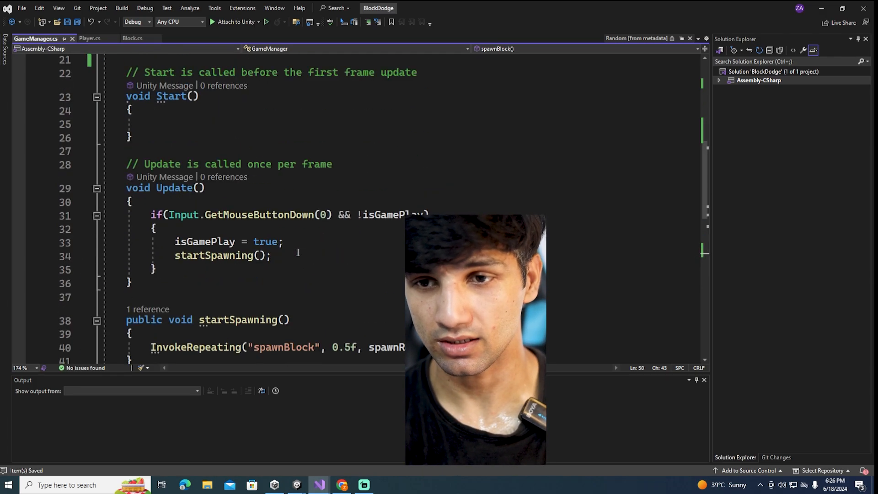
left_click(297, 243)
key("Down")
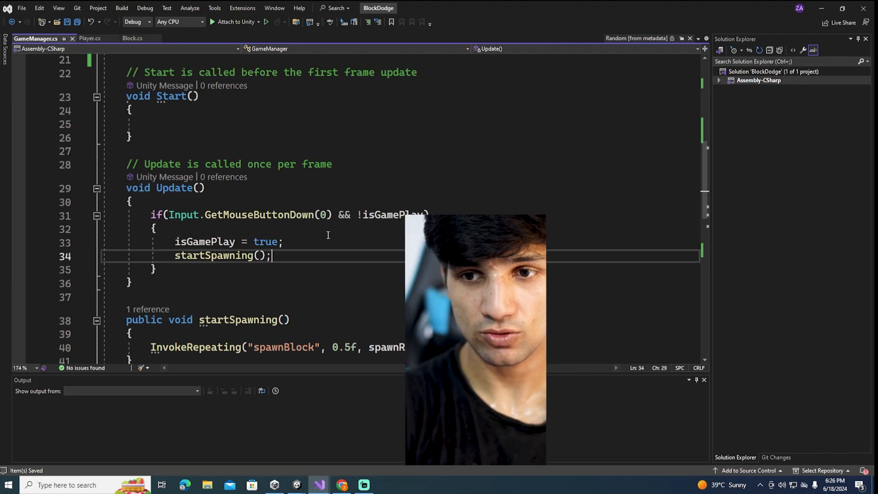
key("Return")
type("ga")
key("BackSpace")
key("BackSpace")
type("tap")
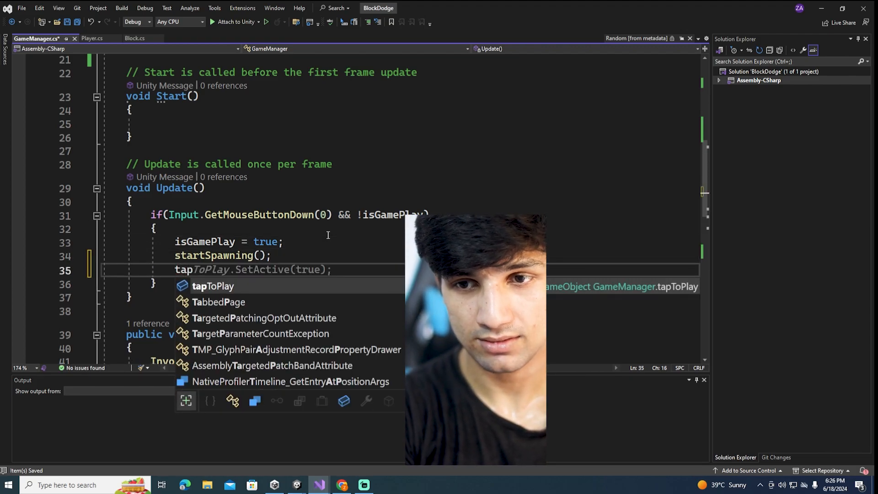
key("Tab")
type(".se")
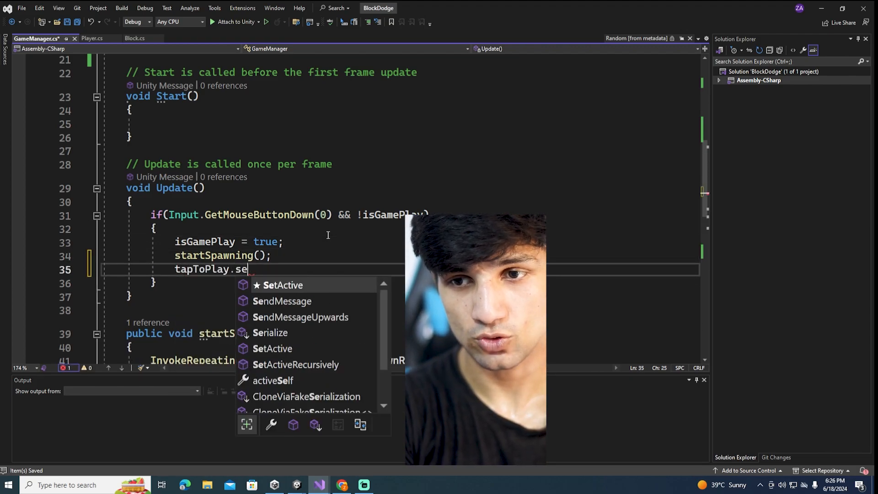
key("Tab")
type("(fas")
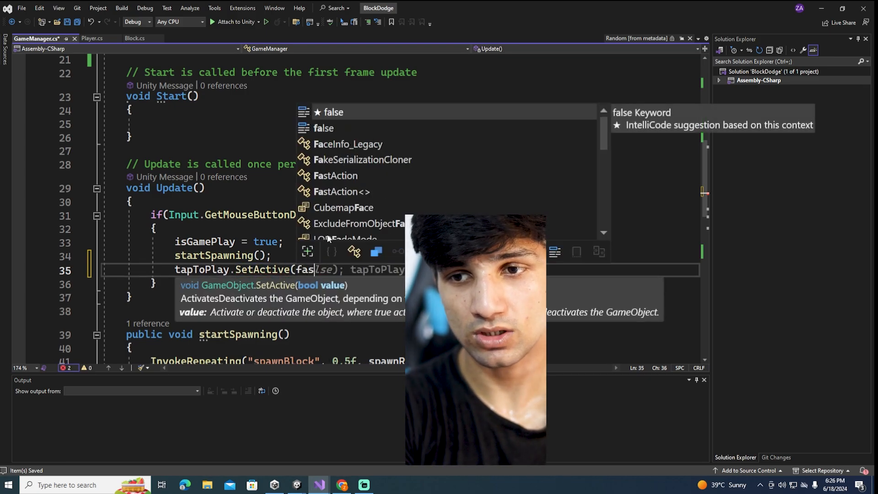
key("Tab")
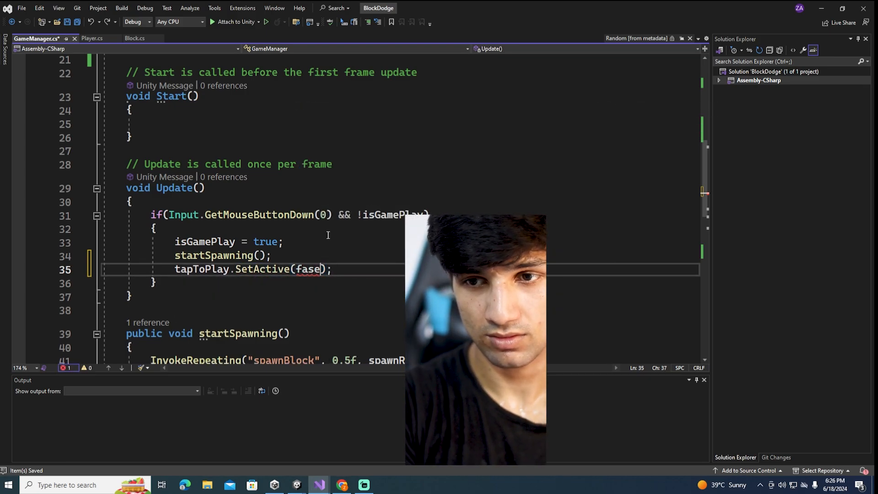
left_click(363, 261)
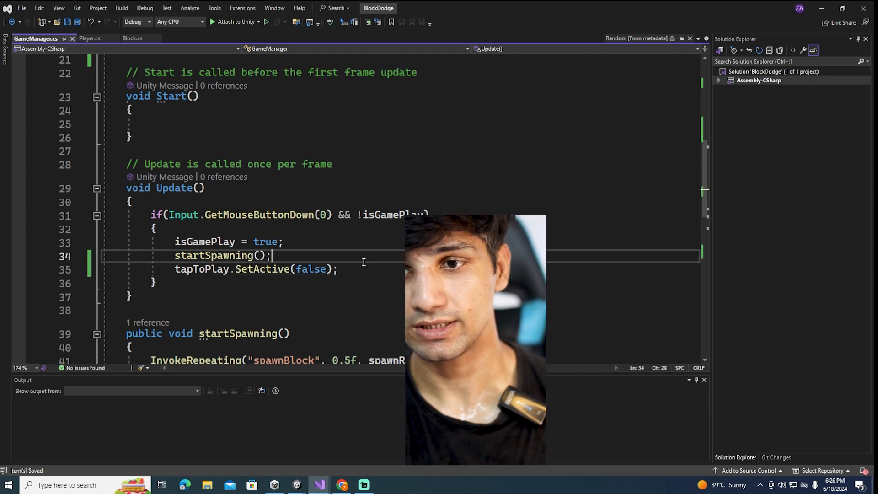
left_click(821, 8)
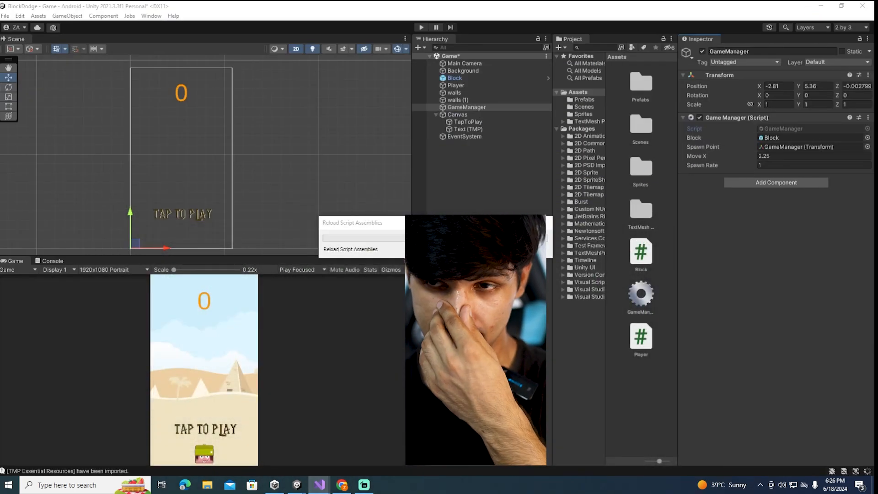
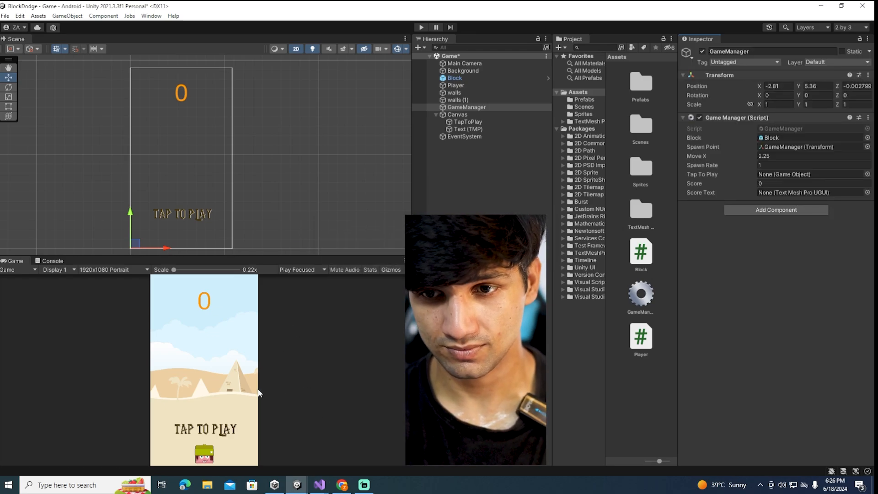
Play-test the game by tapping to start the falling blocks, and stop play mode
left_click(421, 27)
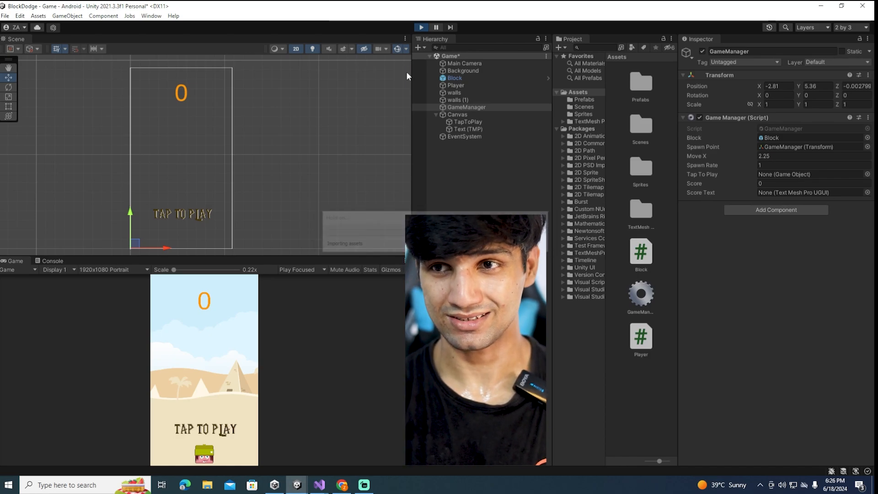
left_click(218, 434)
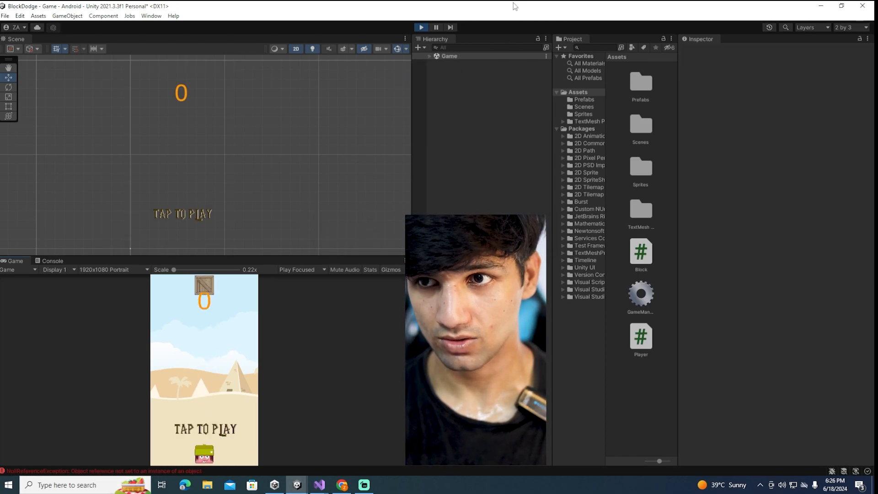
left_click(419, 27)
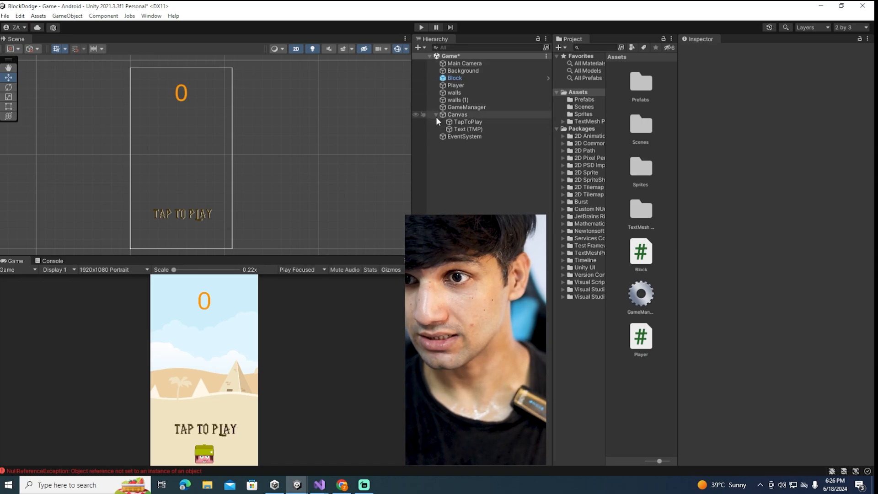
Assign the Canvas's Text (TMP) object to the Score Text reference of GameManager's script
left_click(458, 107)
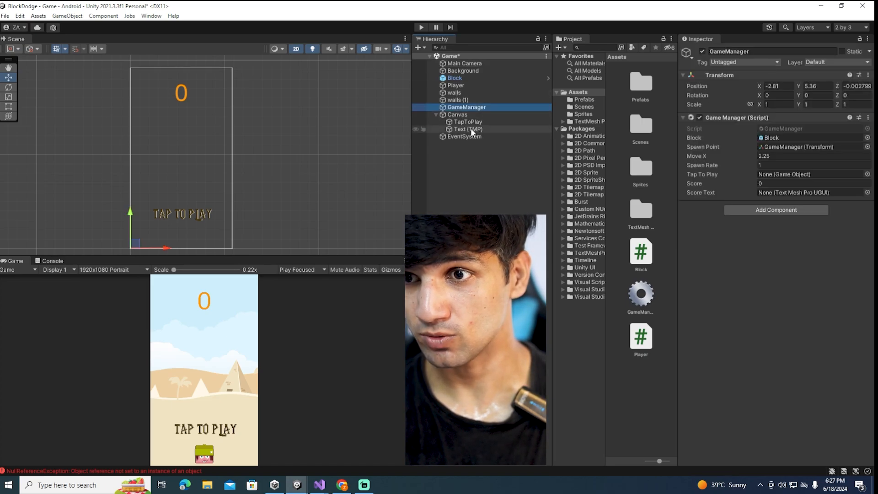
left_click_drag(468, 129, 770, 196)
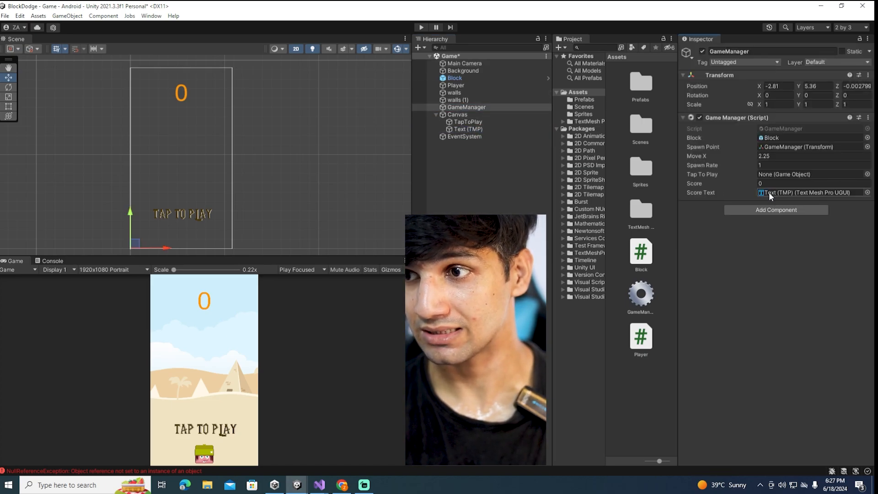
Play-test the score display while moving the player, check the logged error in the console, and stop play mode
left_click(421, 27)
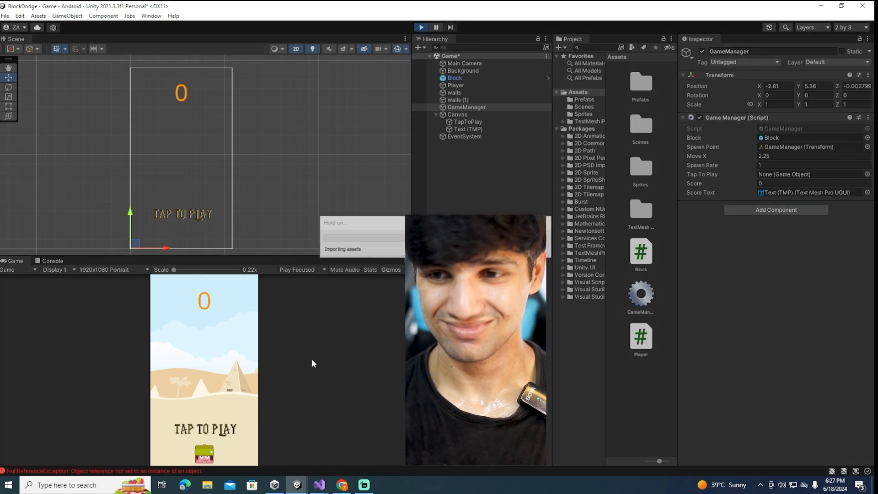
left_click(229, 440)
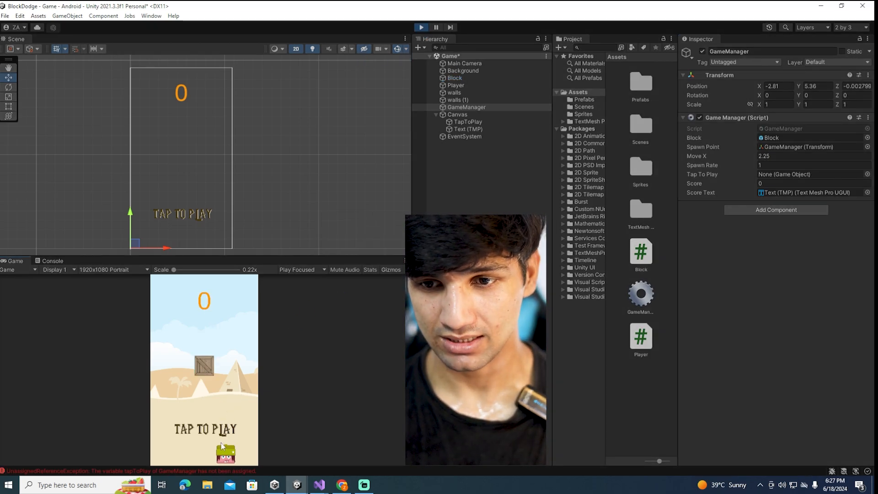
left_click(185, 440)
left_click(169, 444)
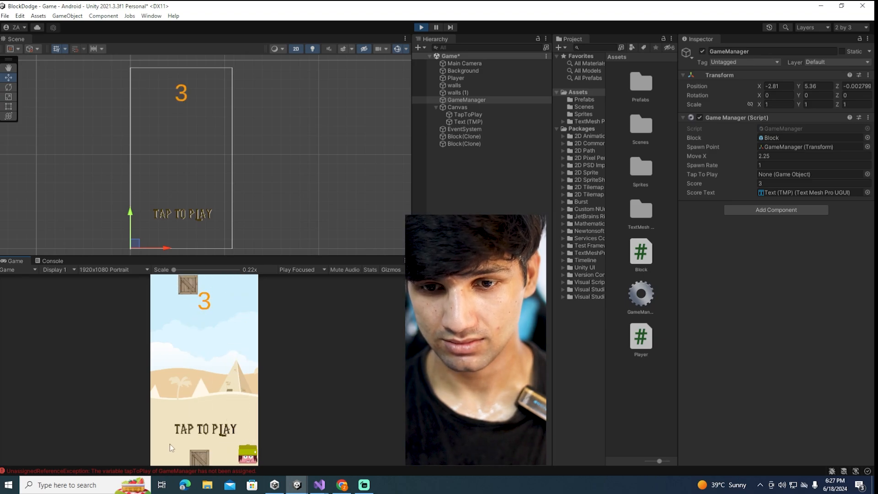
left_click(184, 471)
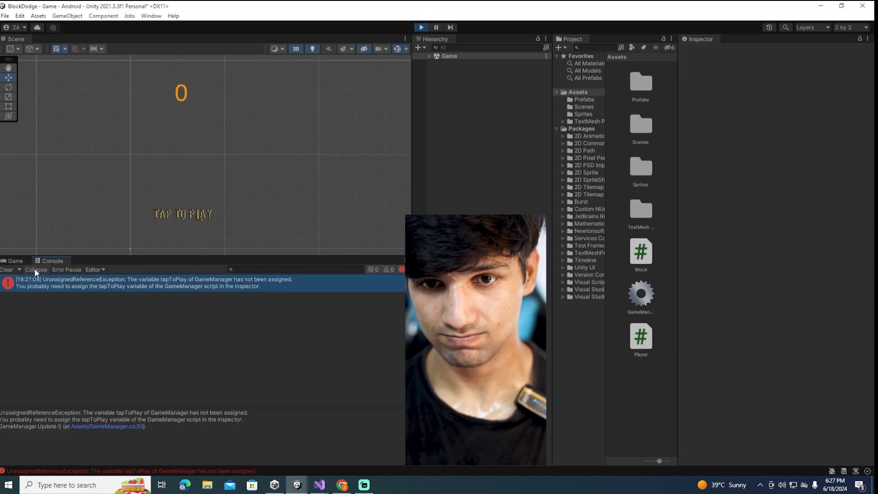
left_click(19, 270)
left_click(16, 261)
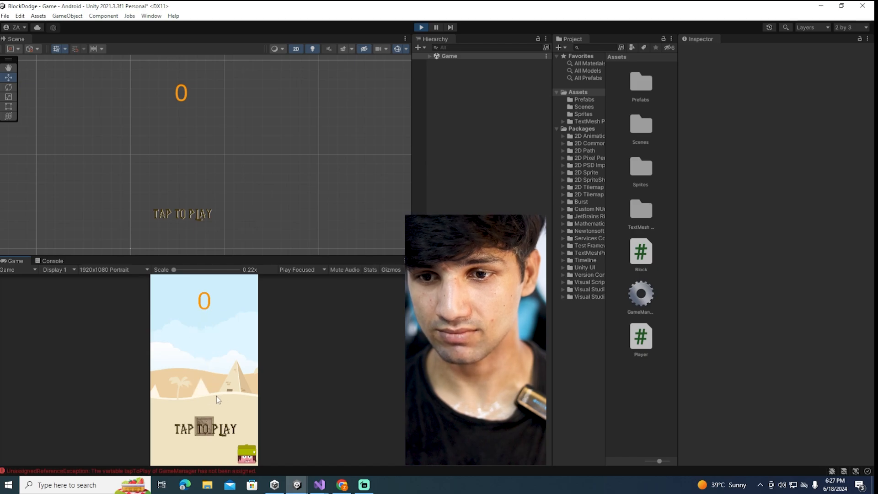
left_click(421, 27)
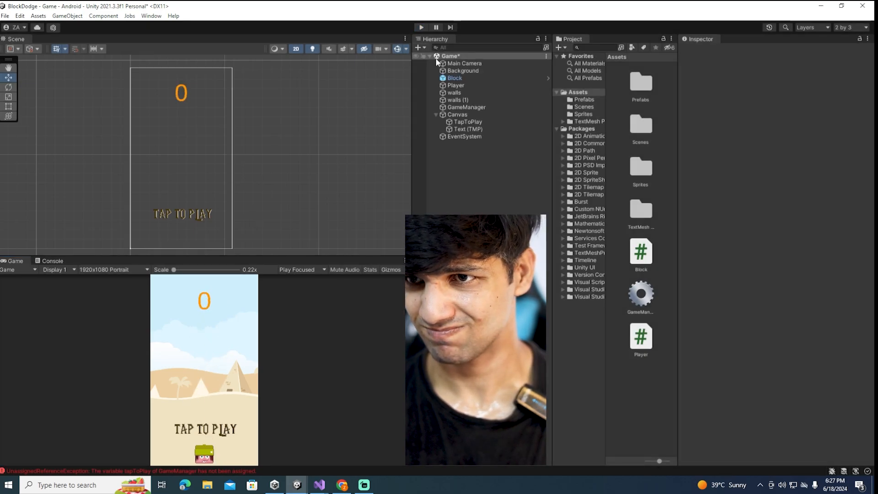
Assign the TapToPlay object to the Tap To Play reference of GameManager's script
left_click(454, 106)
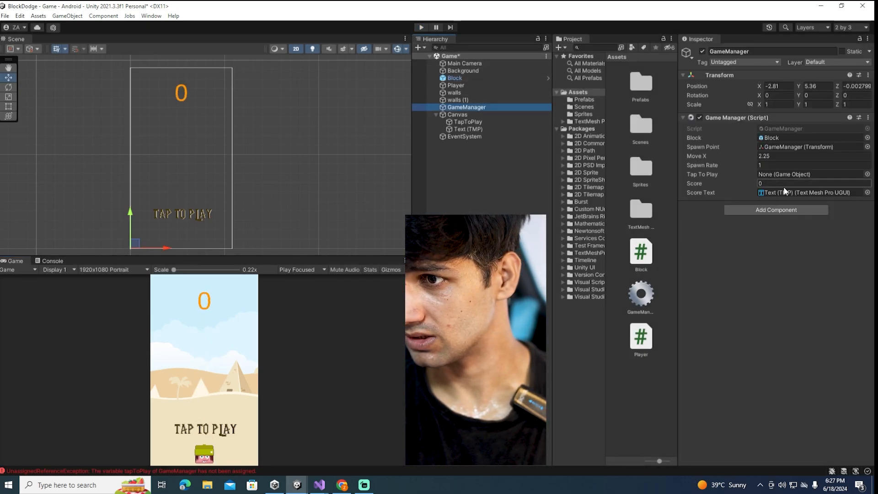
left_click(773, 193)
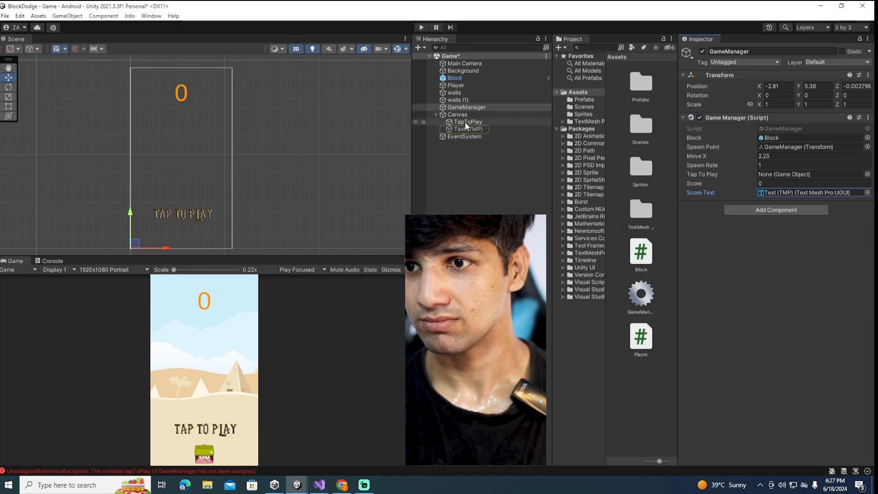
left_click_drag(465, 121, 774, 176)
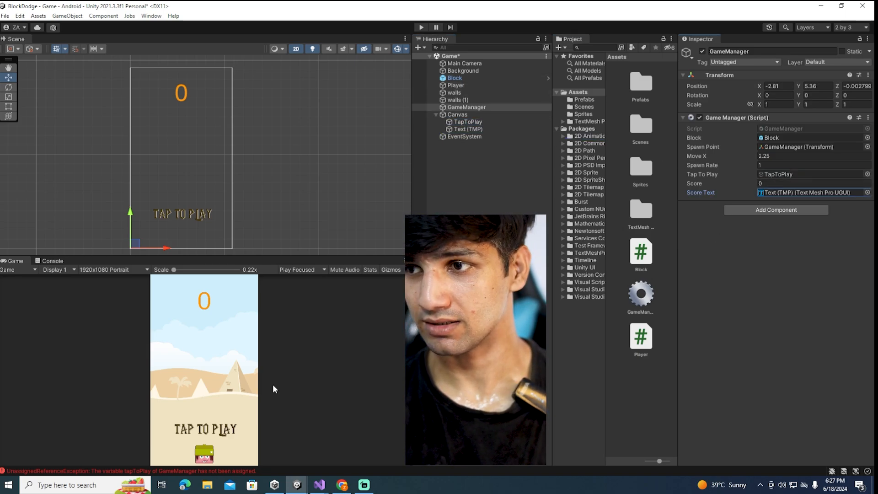
Play-test the start tap, player movement, prompt hiding and score counting, and stop play mode
left_click(421, 28)
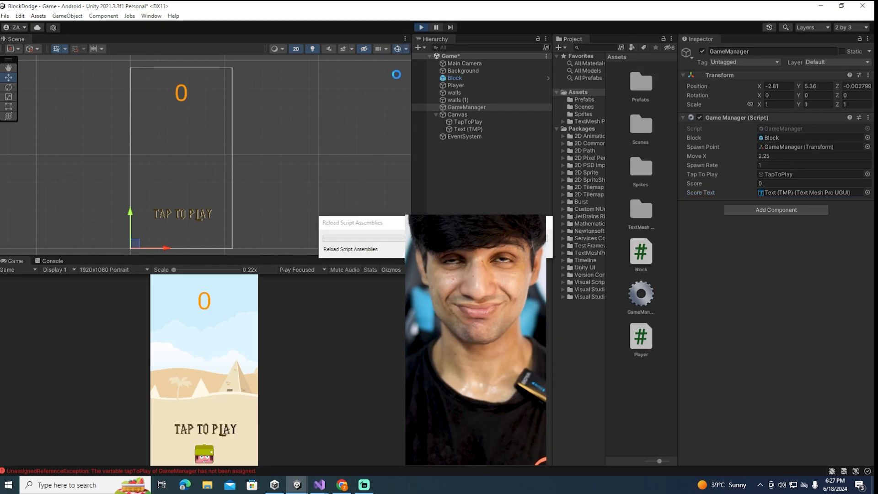
left_click(226, 423)
left_click(166, 435)
left_click(234, 428)
left_click(168, 435)
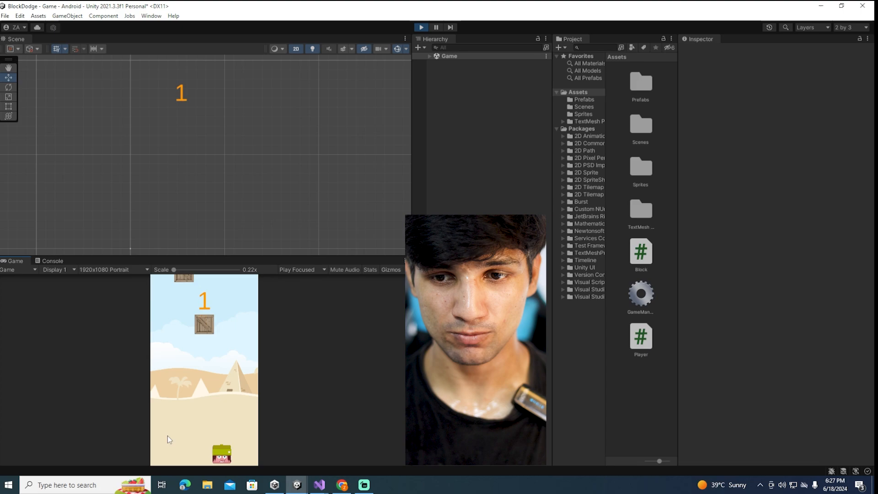
left_click(239, 431)
left_click(160, 426)
left_click(240, 427)
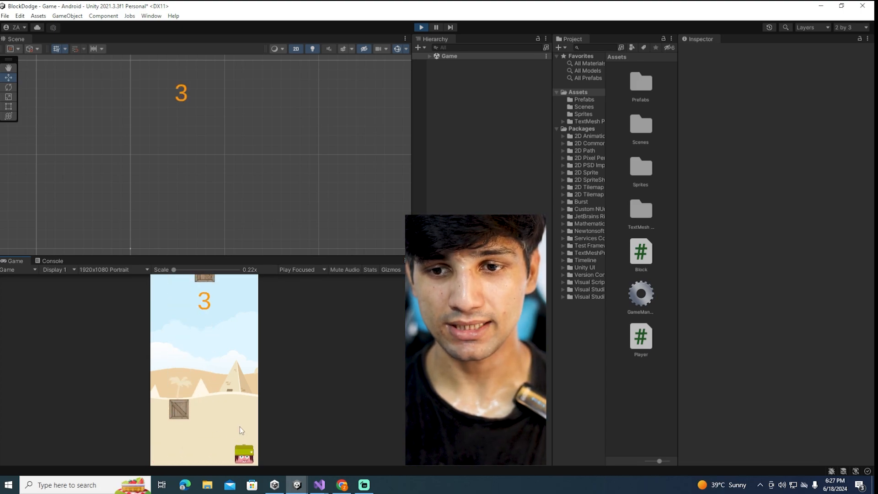
left_click(421, 29)
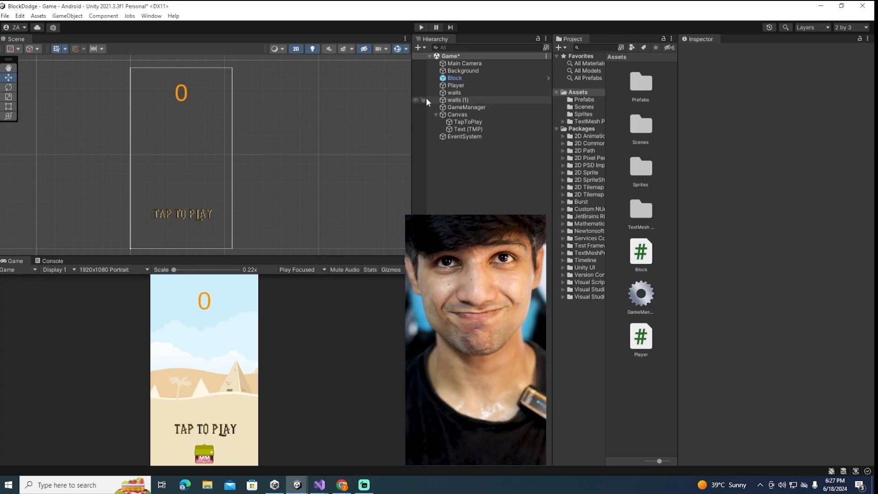
left_click(472, 128)
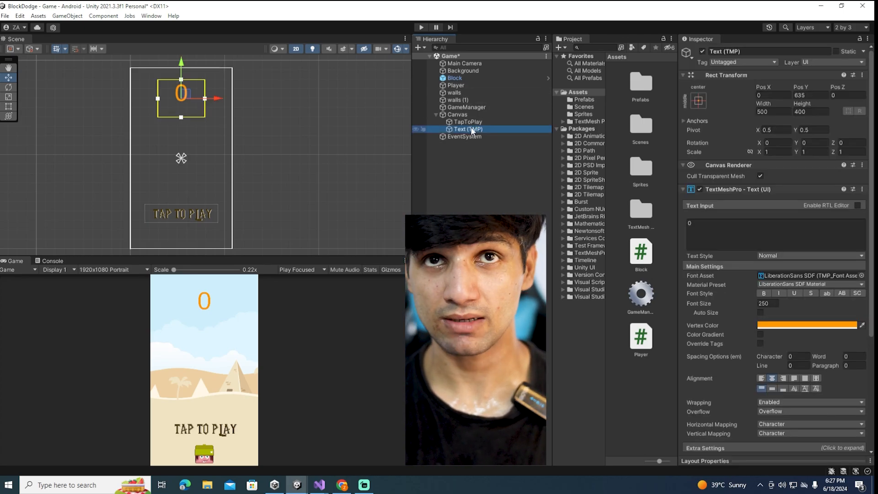
left_click(464, 152)
left_click(464, 137)
left_click(463, 131)
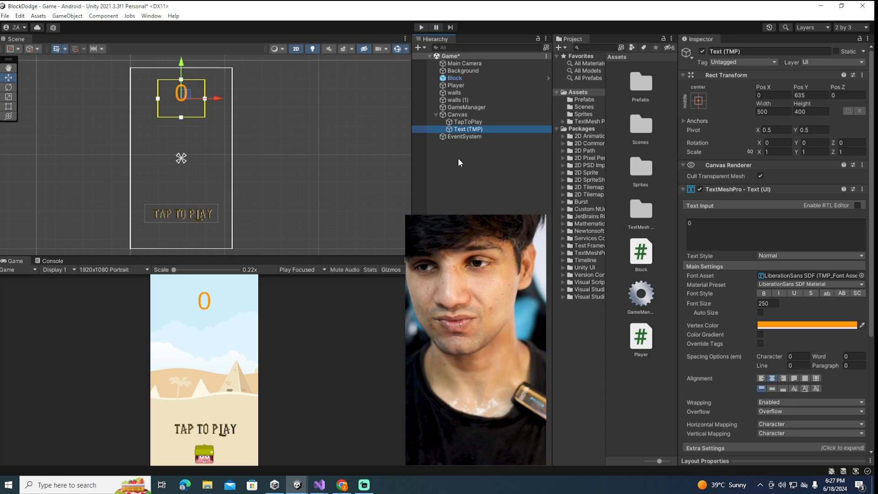
left_click(459, 114)
right_click(459, 114)
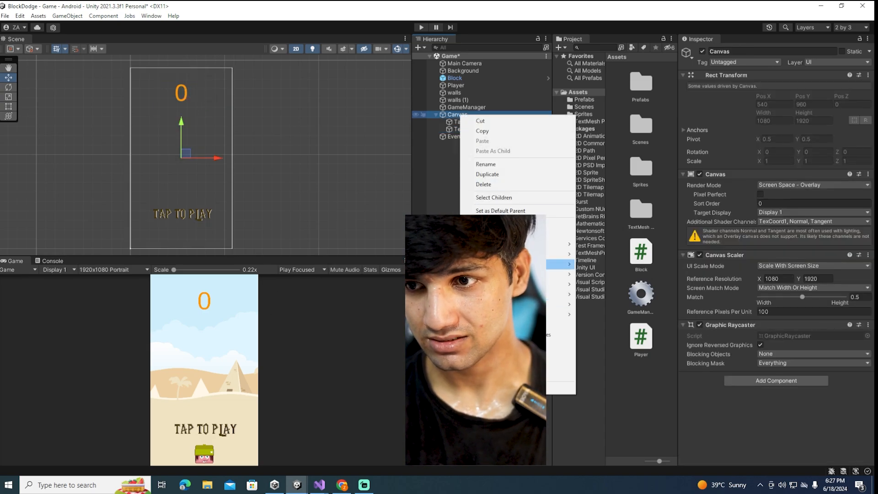
Add an Animator component to the TapToPlay image under the Canvas
mouse_move(526, 264)
left_click(472, 122)
left_click(473, 122)
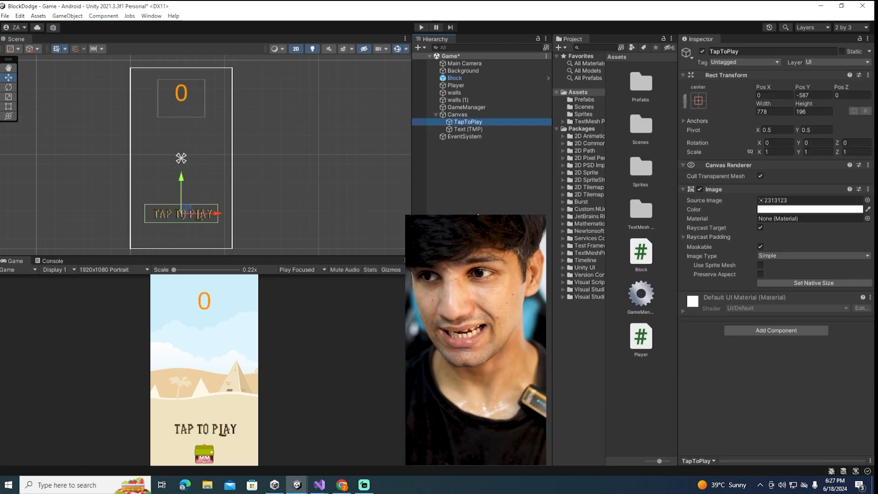
left_click(741, 331)
type("ani")
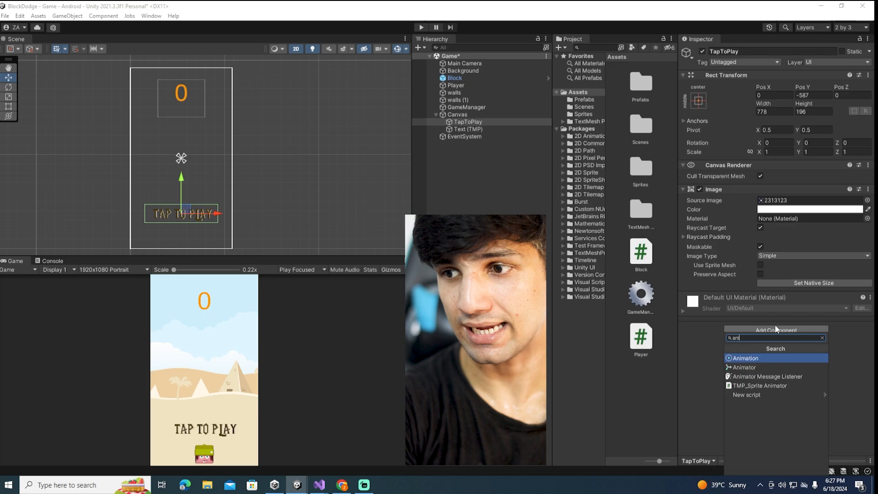
key("Return")
right_click(775, 324)
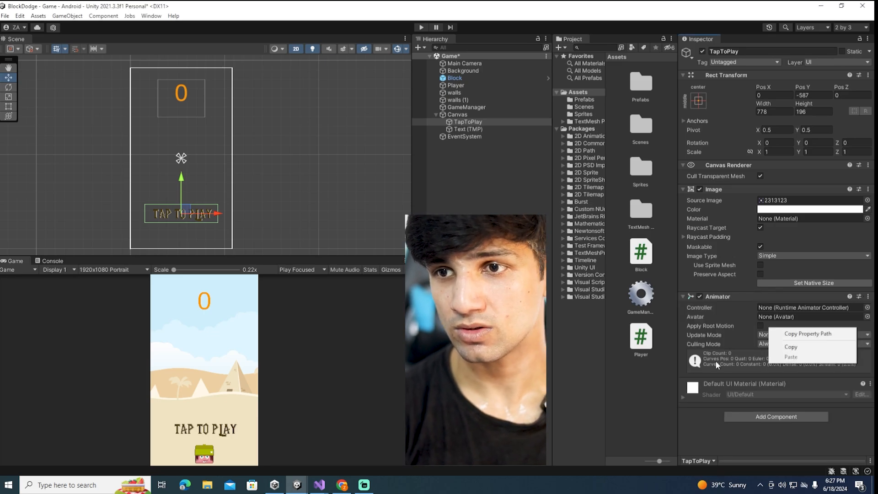
left_click(595, 376)
left_click(484, 122)
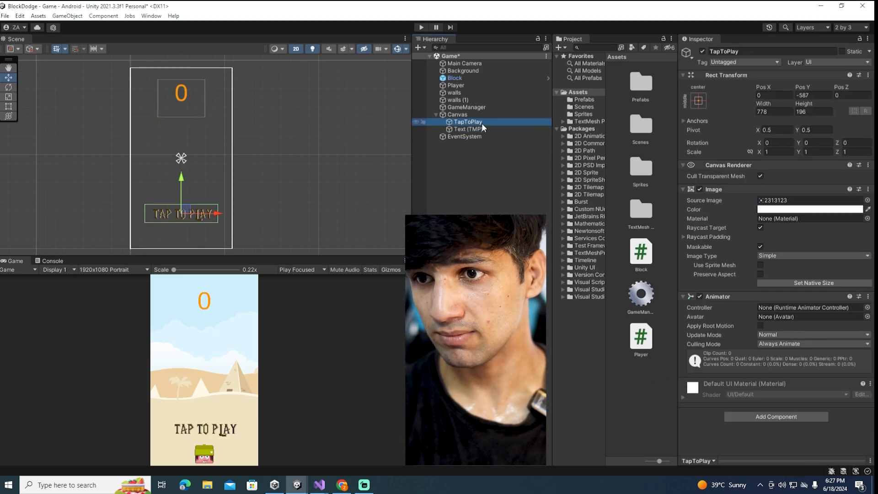
Open the Animation window and dock it beside the Scene view
left_click(150, 16)
mouse_move(190, 197)
left_click(281, 196)
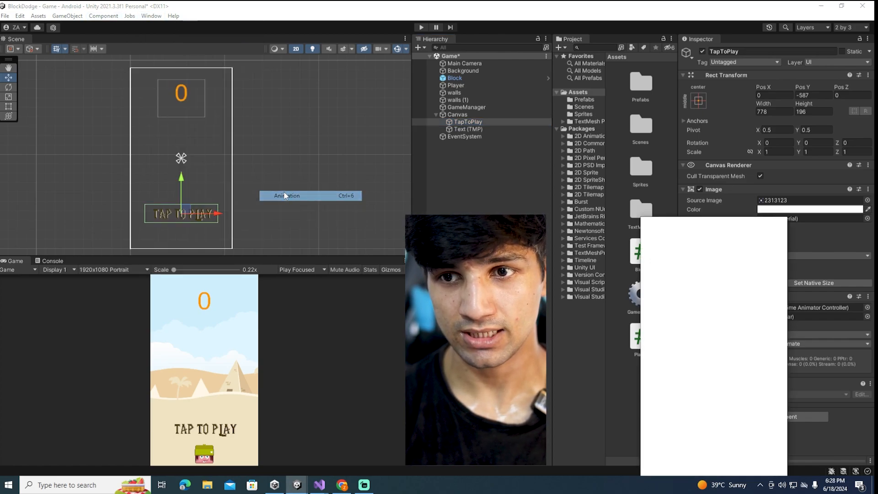
left_click_drag(659, 222, 78, 38)
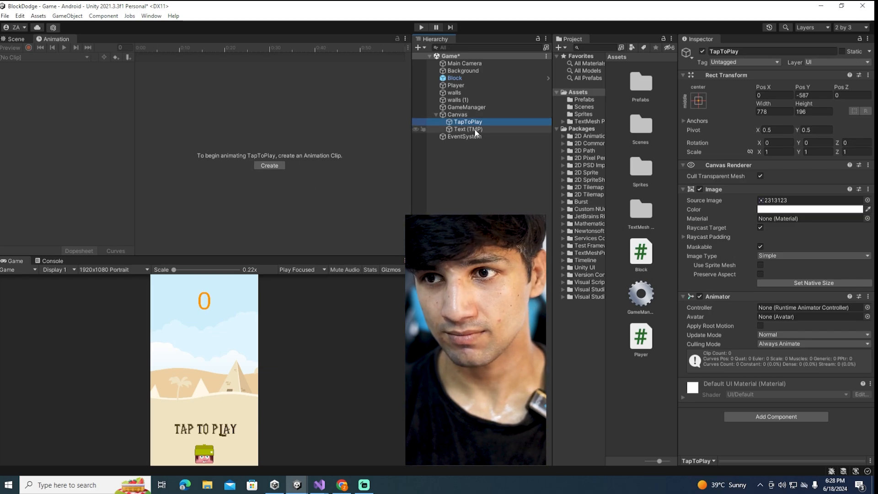
Create an animation clip for TapToPlay and save it as tapToPlay in the Assets folder
left_click(269, 166)
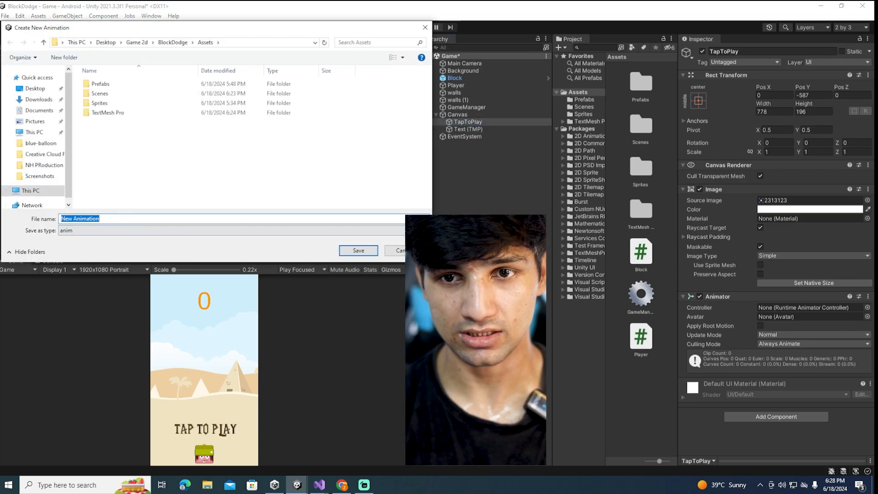
type("t")
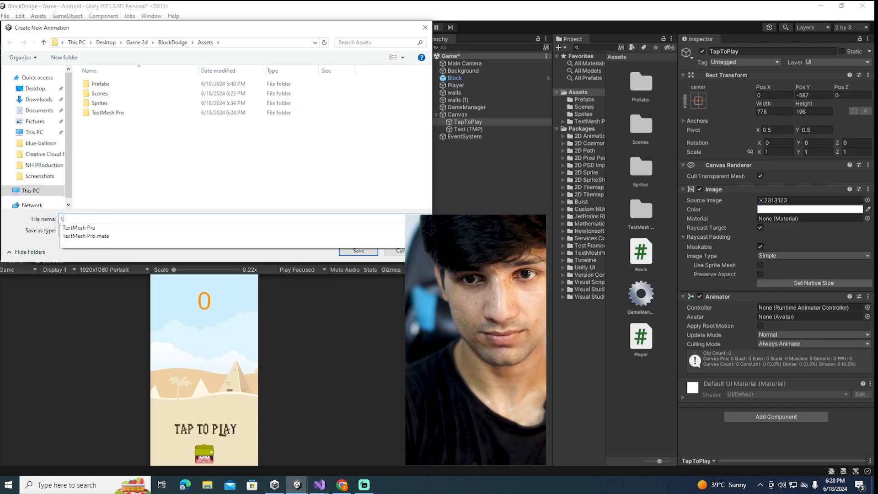
type("apToPlay")
key("Return")
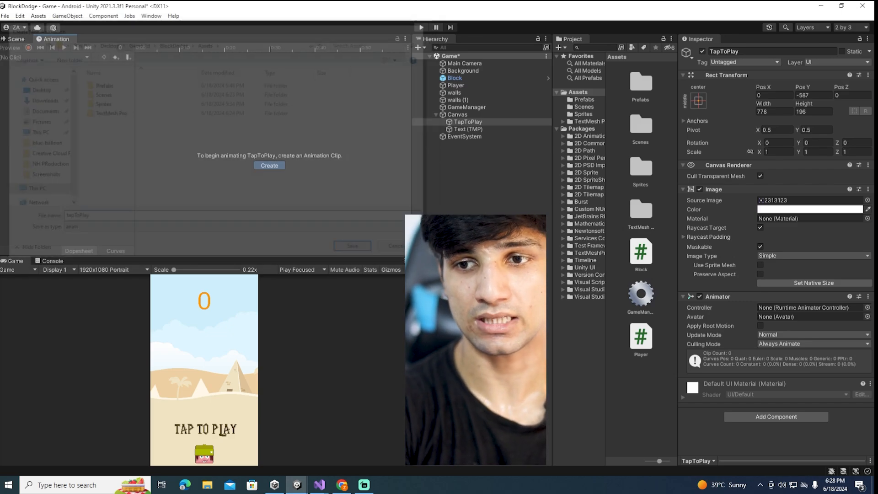
Start recording the clip and key TapToPlay's scale to 1.24 on all axes at frame 29
left_click(29, 47)
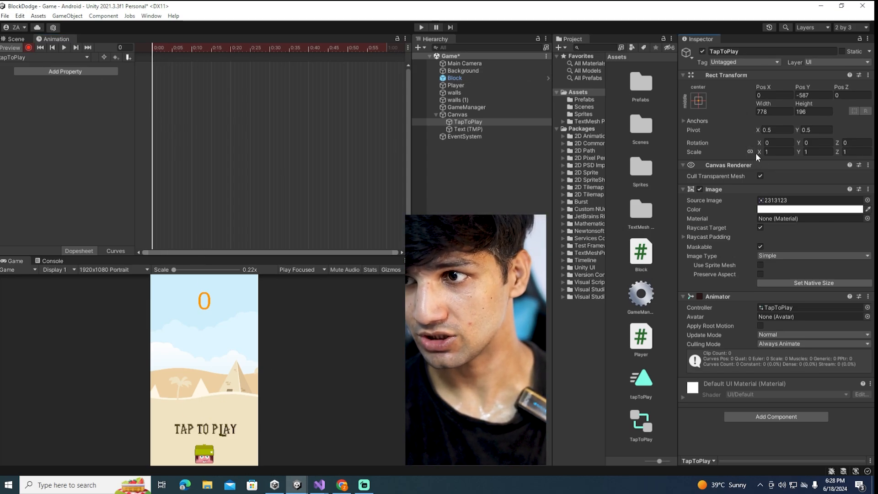
left_click(159, 46)
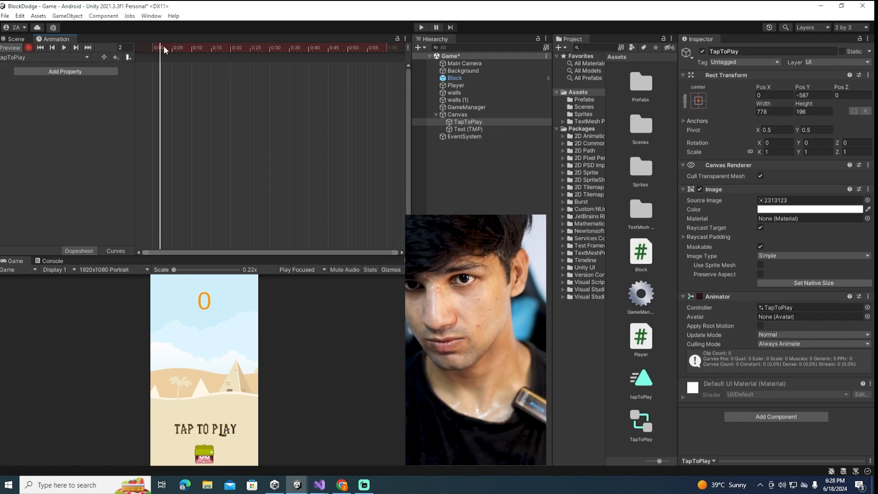
left_click_drag(163, 45, 266, 47)
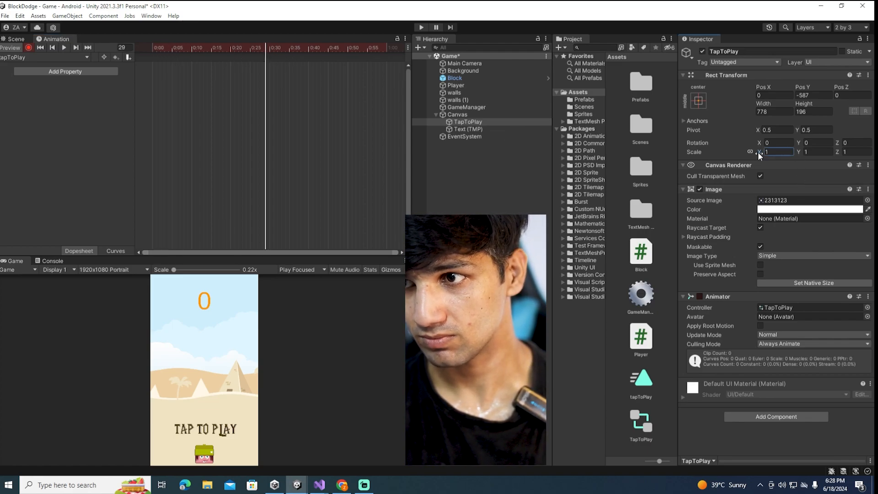
left_click_drag(758, 152, 763, 152)
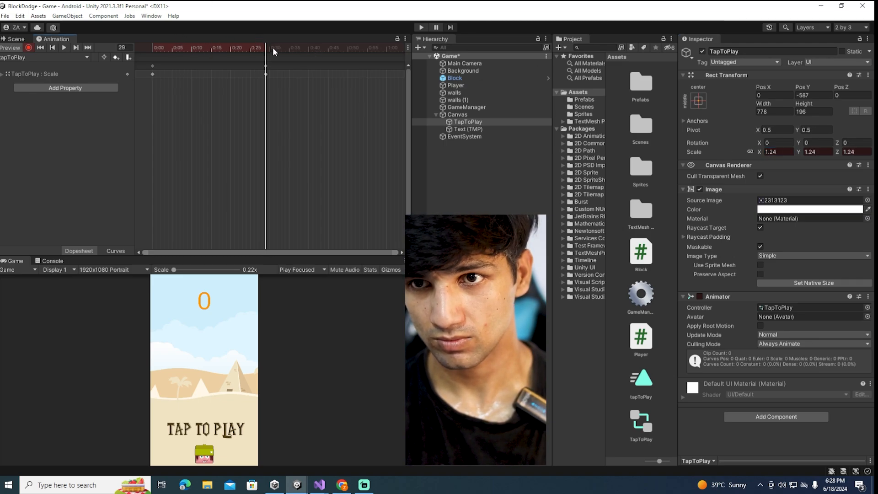
Key TapToPlay's scale back to 1 on all axes at frame 57, preview the clip, and stop recording
left_click_drag(273, 47, 374, 51)
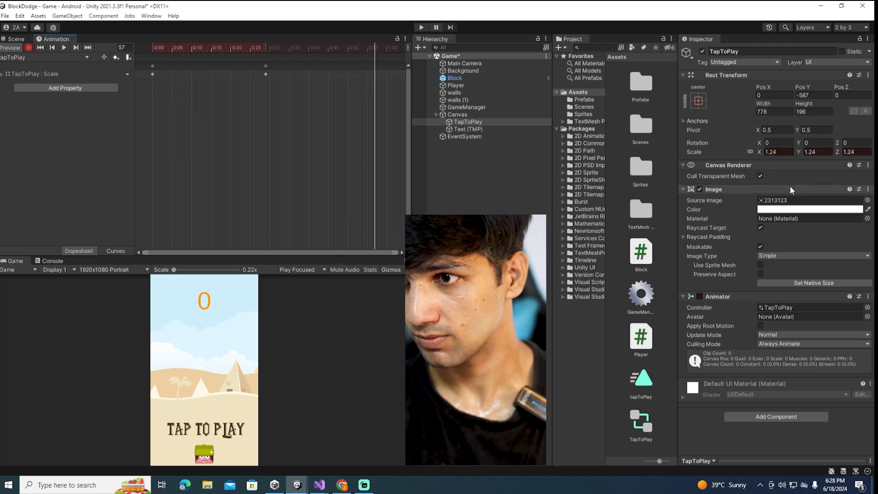
left_click(777, 153)
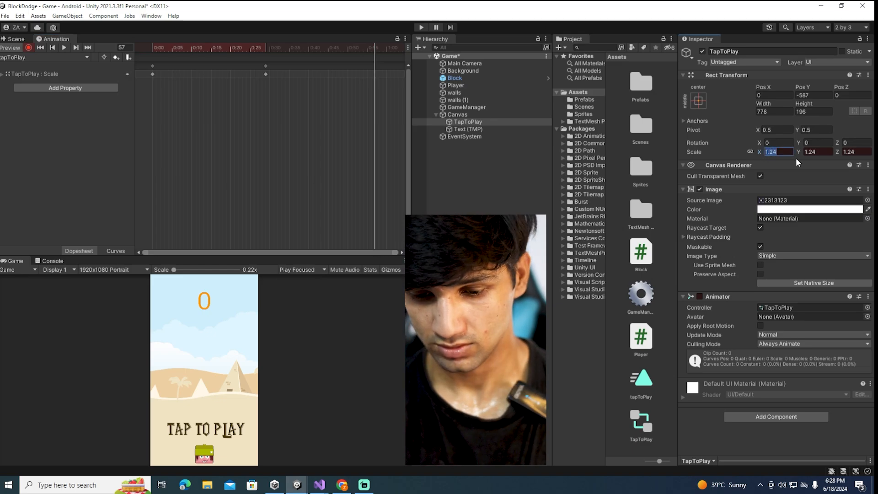
type("1")
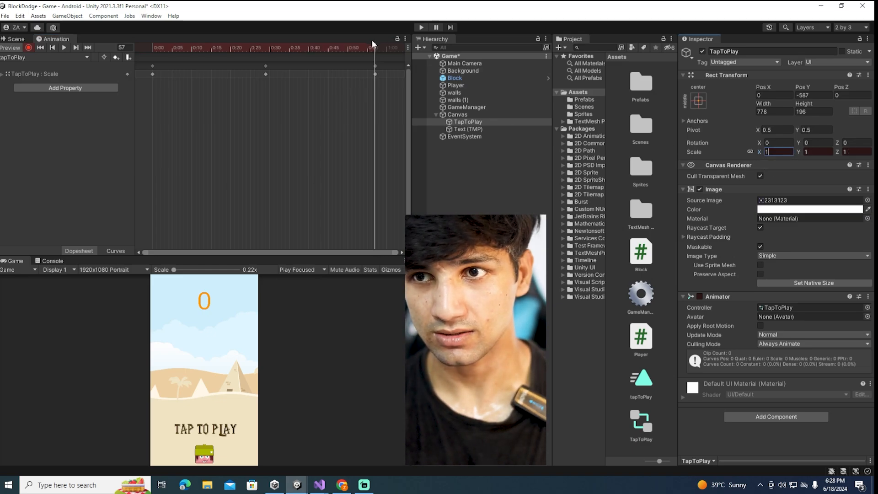
left_click(64, 48)
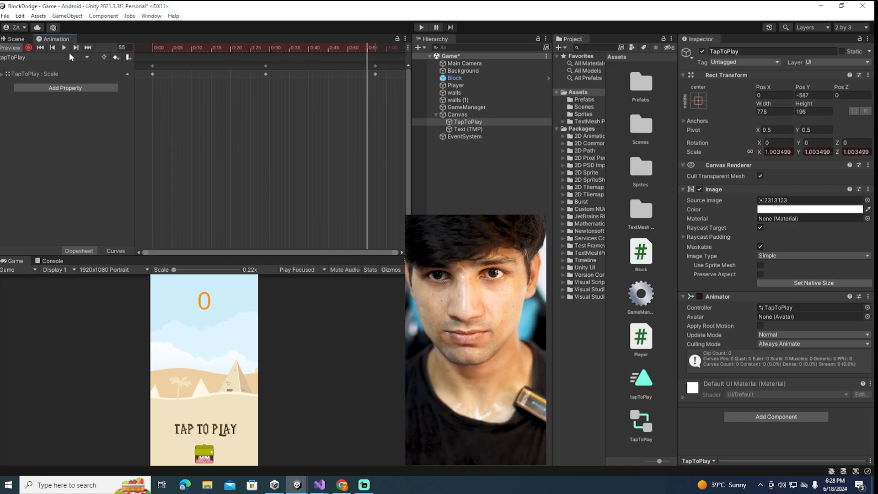
left_click(28, 48)
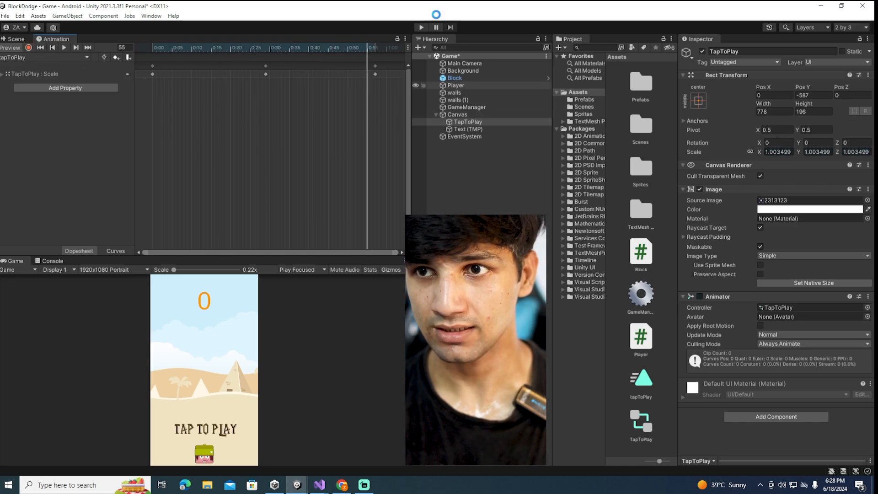
left_click(16, 39)
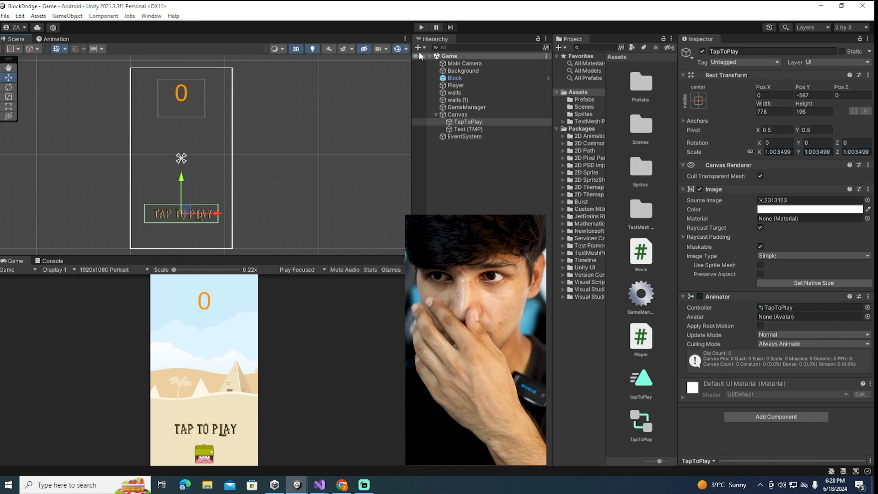
Run the game briefly to check the pulsing prompt, and delete the Block object from the scene hierarchy
left_click(421, 27)
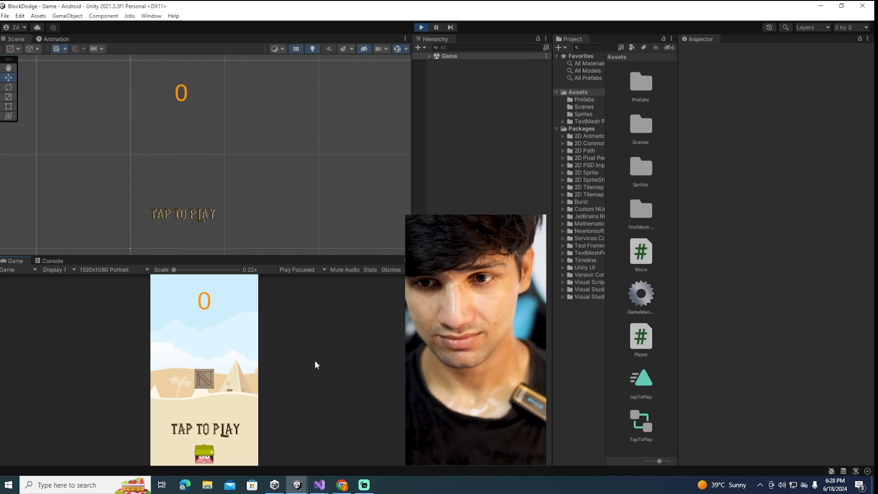
left_click(421, 27)
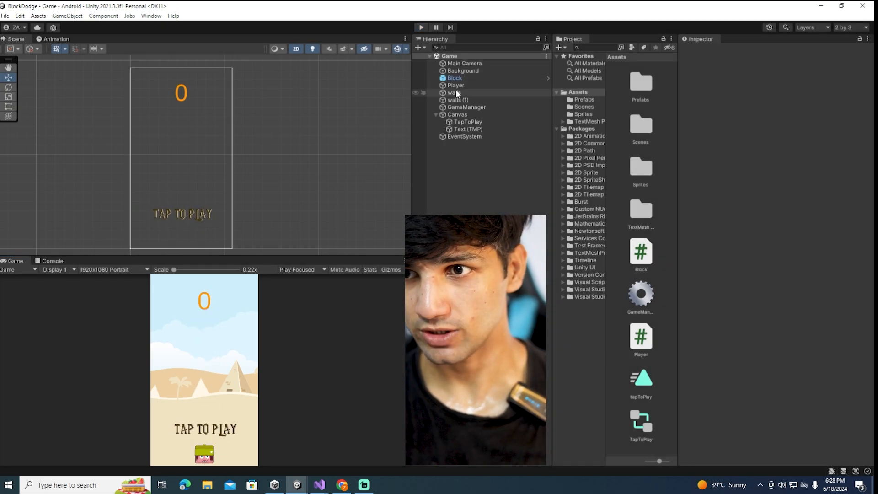
left_click(455, 78)
key("Delete")
Play-test the game by tapping to start and dodging falling blocks from side to side, and stop play mode
left_click(418, 27)
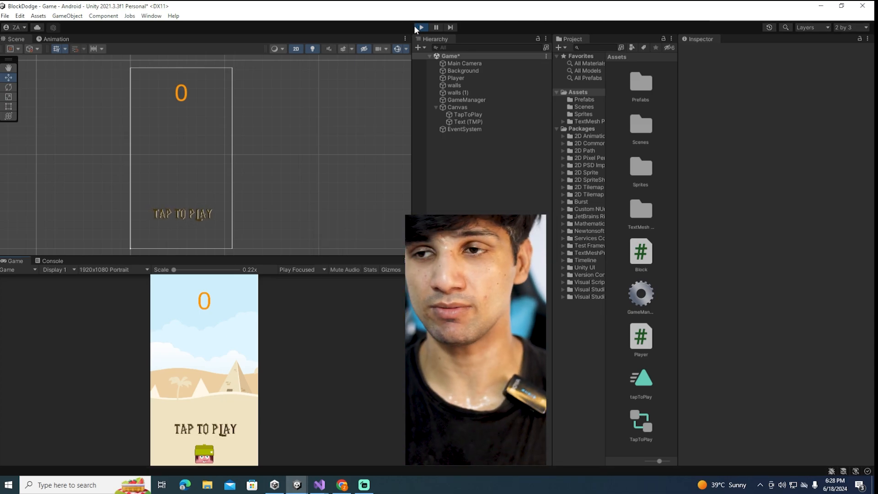
left_click(240, 424)
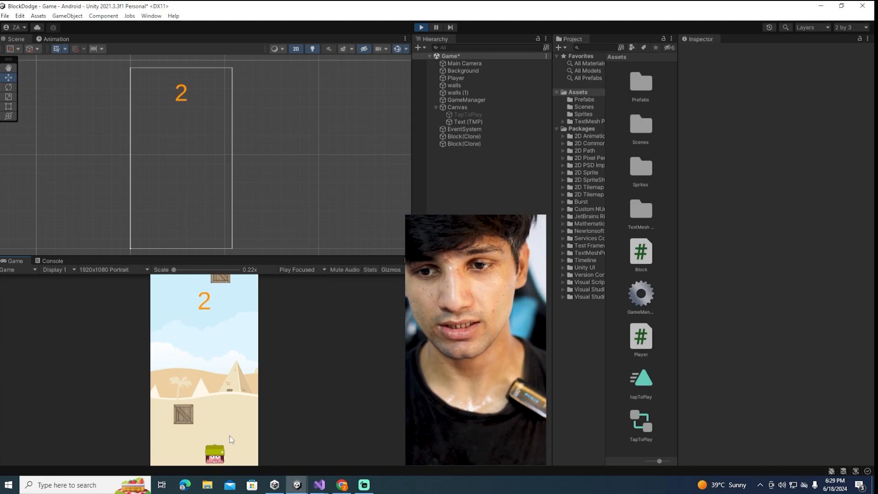
left_click(229, 436)
left_click(190, 435)
left_click(231, 429)
left_click(182, 435)
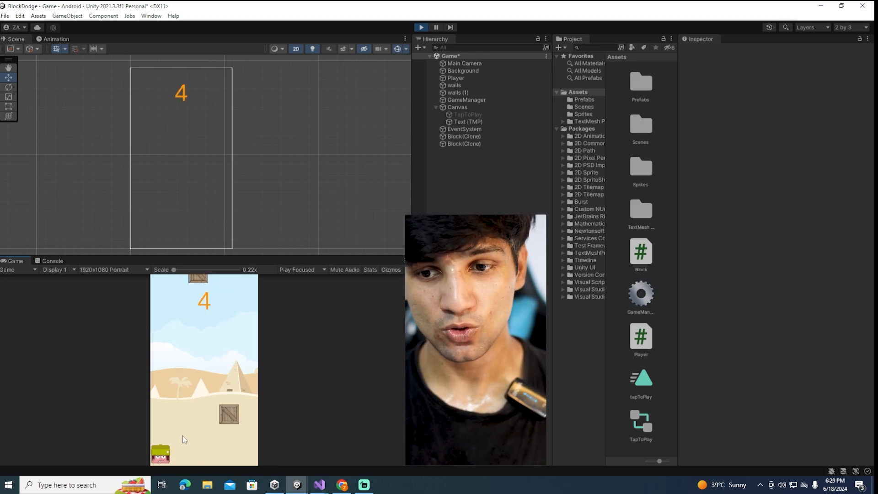
left_click(243, 421)
left_click(173, 416)
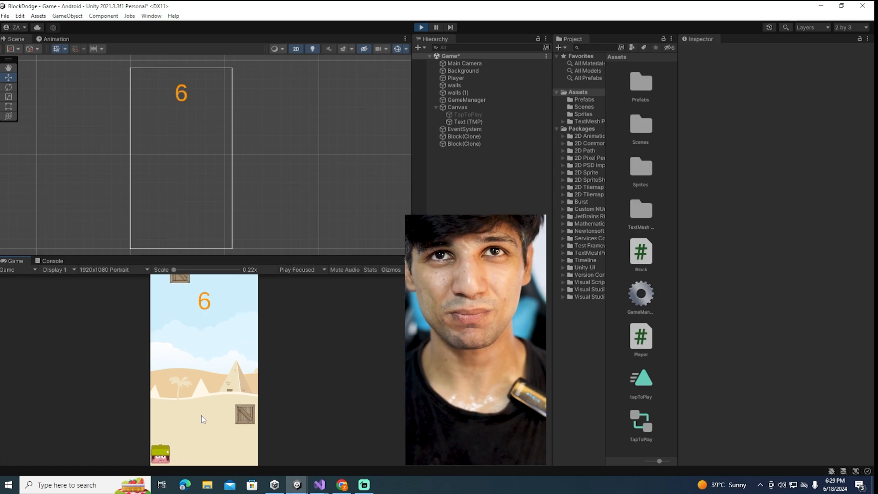
left_click(226, 416)
left_click(179, 415)
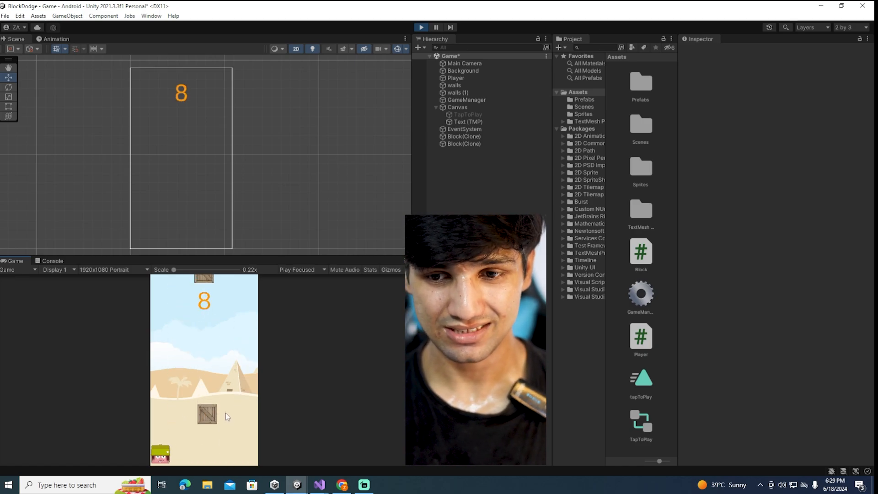
left_click(226, 414)
left_click(193, 426)
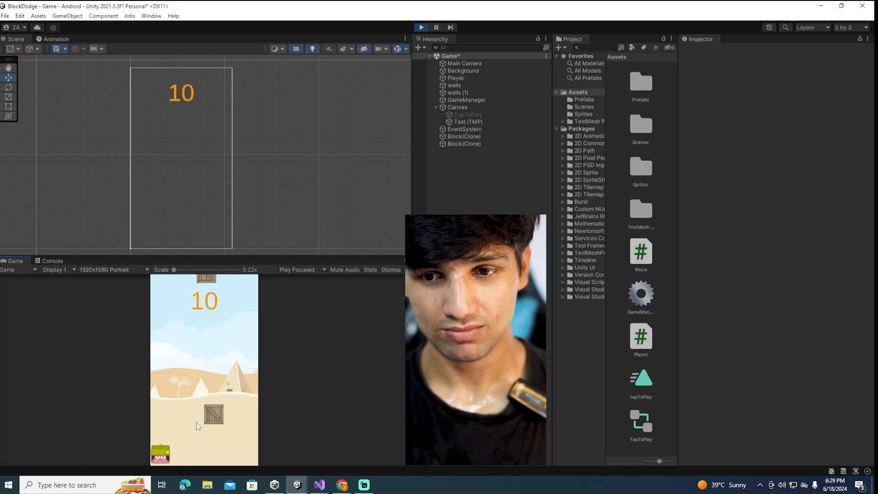
left_click(233, 423)
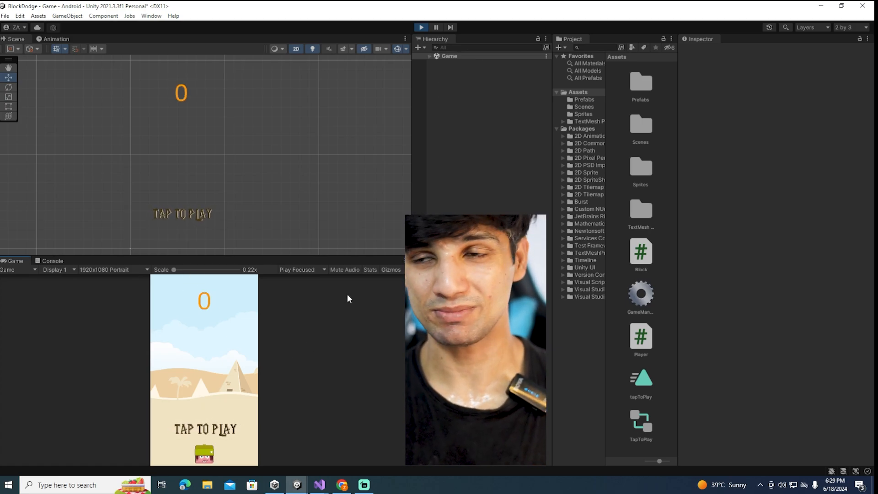
left_click(421, 28)
Add a UI Image as a child of TapToPlay under the Canvas
left_click(455, 108)
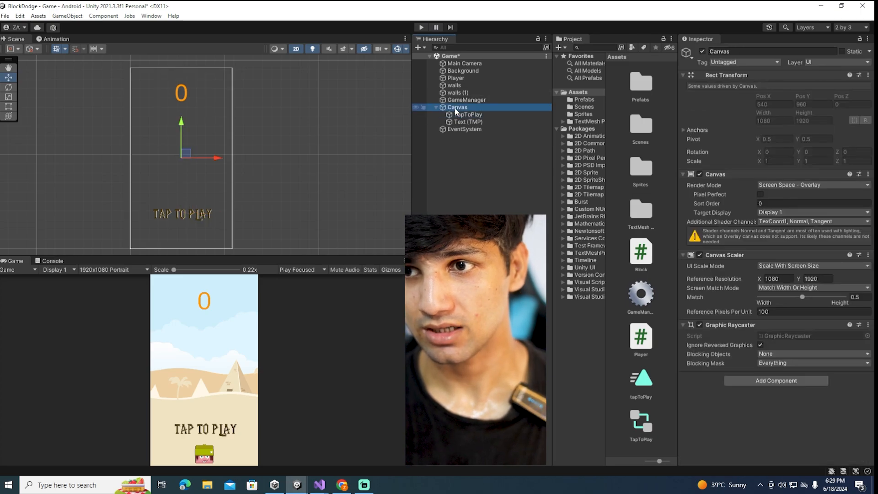
right_click(457, 115)
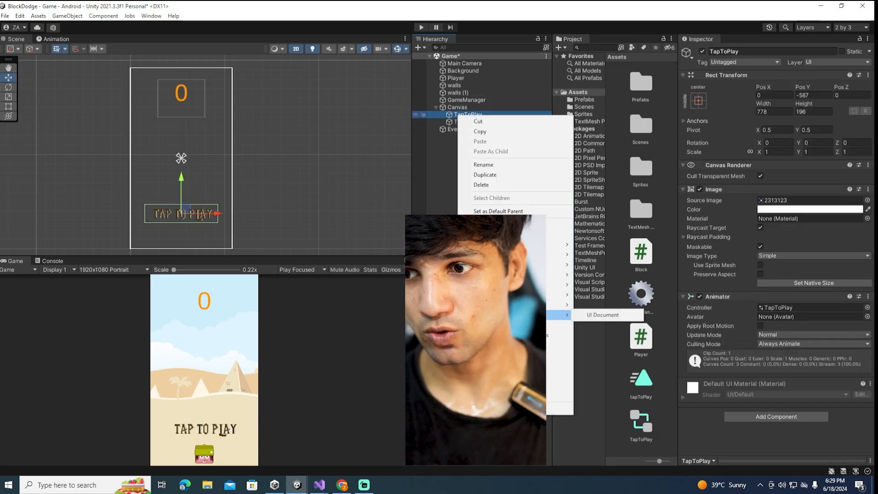
mouse_move(560, 305)
left_click(595, 305)
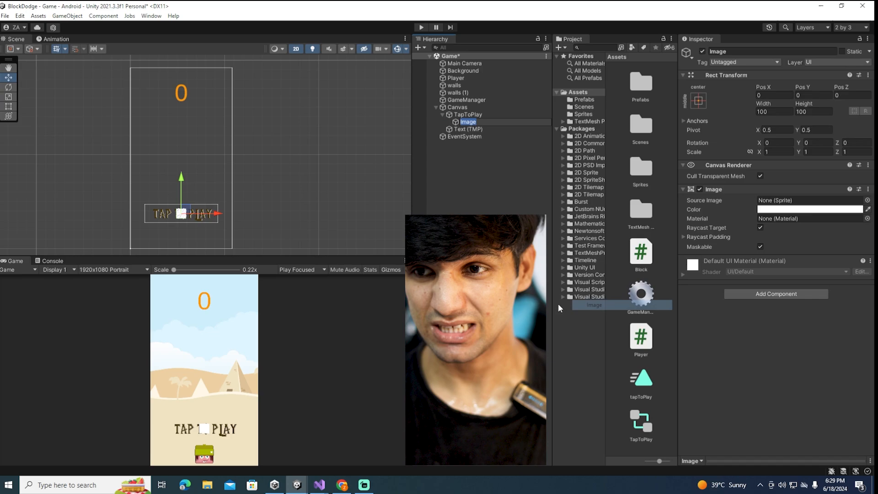
left_click(469, 167)
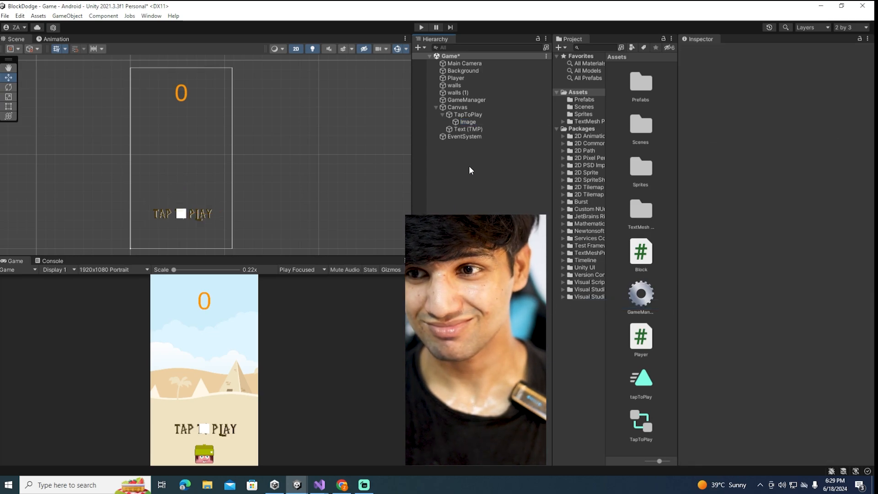
Assign the Untitled-1 sprite from the Sprites folder to the new Image and set it to its native size
left_click(467, 122)
left_click(584, 114)
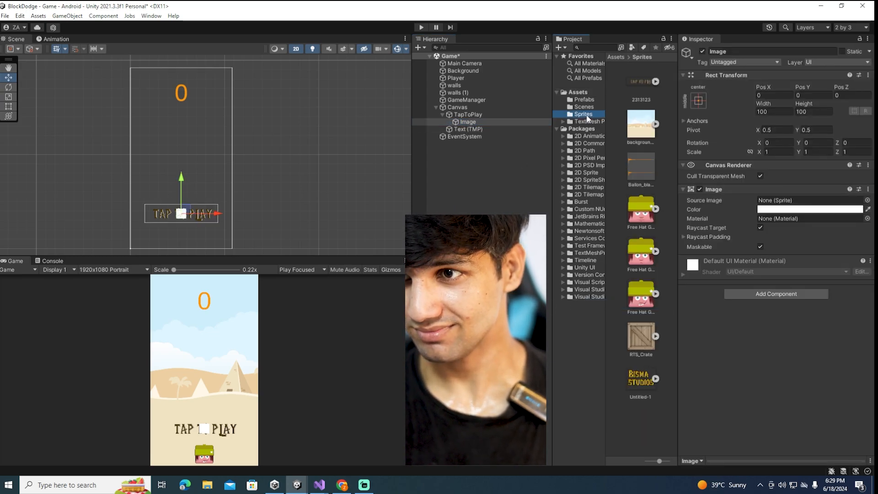
left_click_drag(641, 378, 795, 202)
left_click(814, 283)
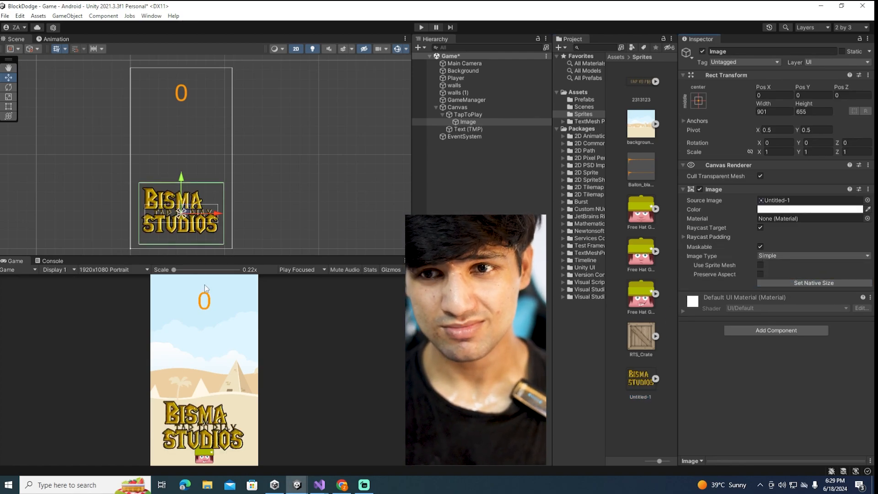
Move the studio logo image up to about Pos Y 736 and play-test how it behaves with the prompt
scroll(182, 171, "down", 1)
left_click_drag(182, 171, 192, 108)
key("ctrl+p")
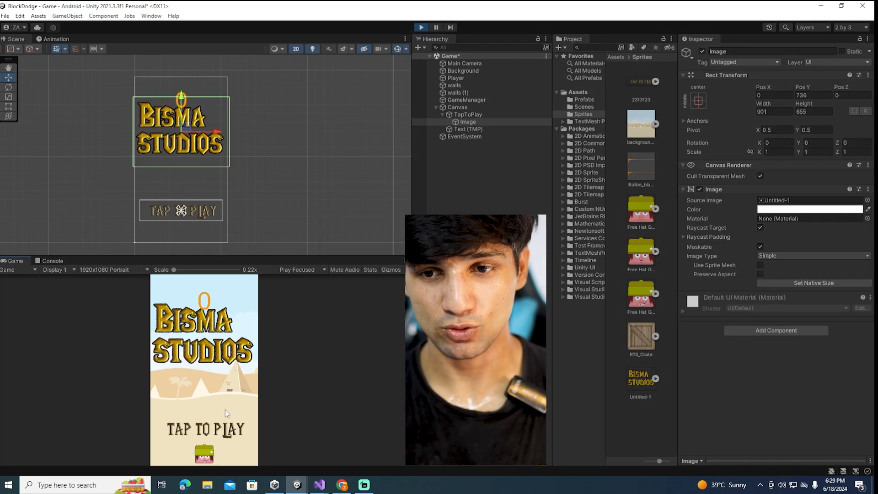
left_click(224, 429)
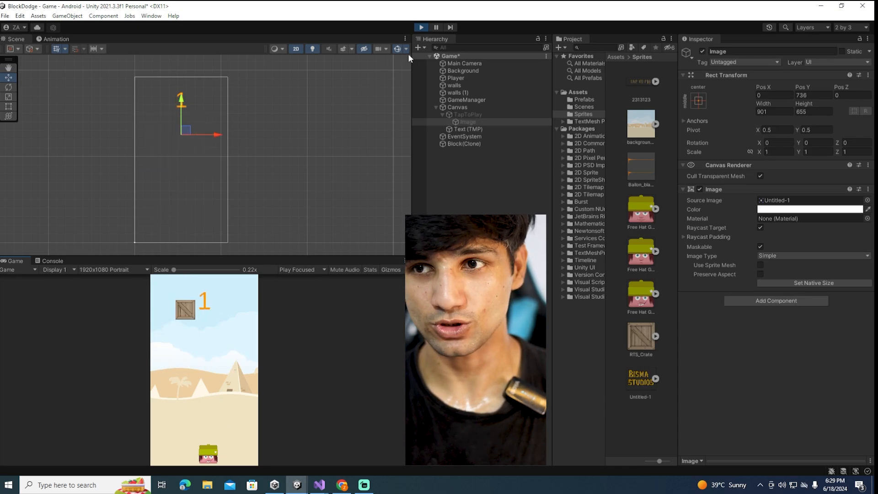
left_click(426, 27)
Move the Image out of TapToPlay to sit directly under the Canvas and rename it Studio
left_click_drag(468, 119, 471, 112)
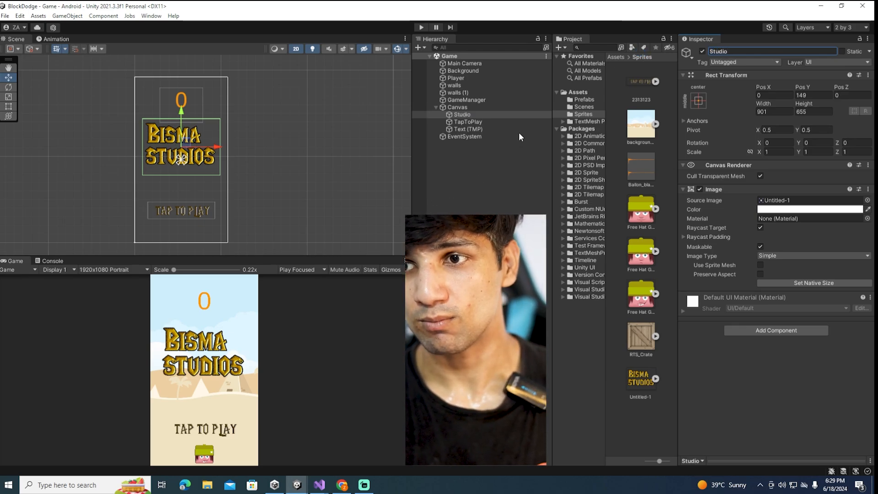
Open the GameManager script and declare "public GameObject studioName;" below the tapToPlay field
left_click(487, 100)
double_click(777, 128)
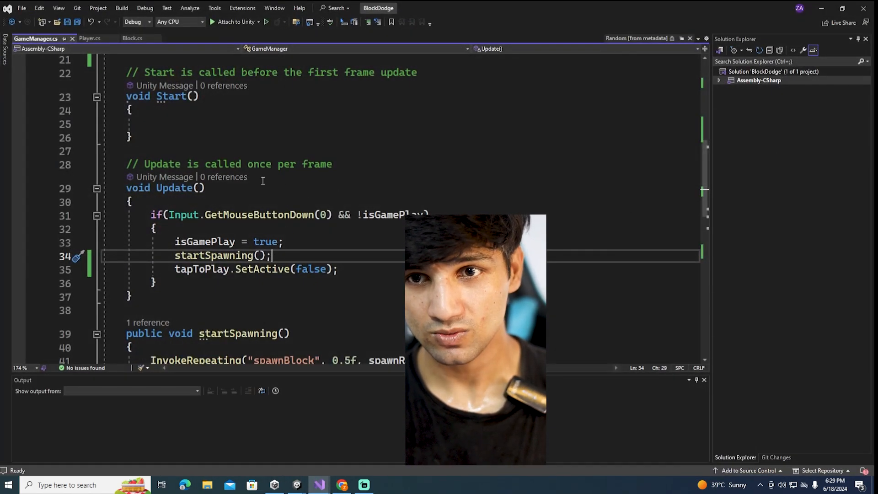
scroll(263, 181, "up", 4)
left_click(345, 207)
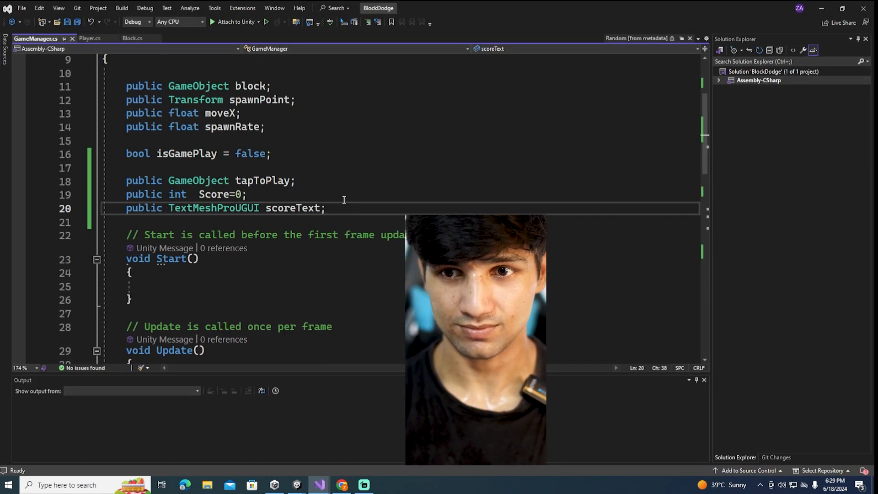
key("Up")
key("Up")
key("Return")
type("p")
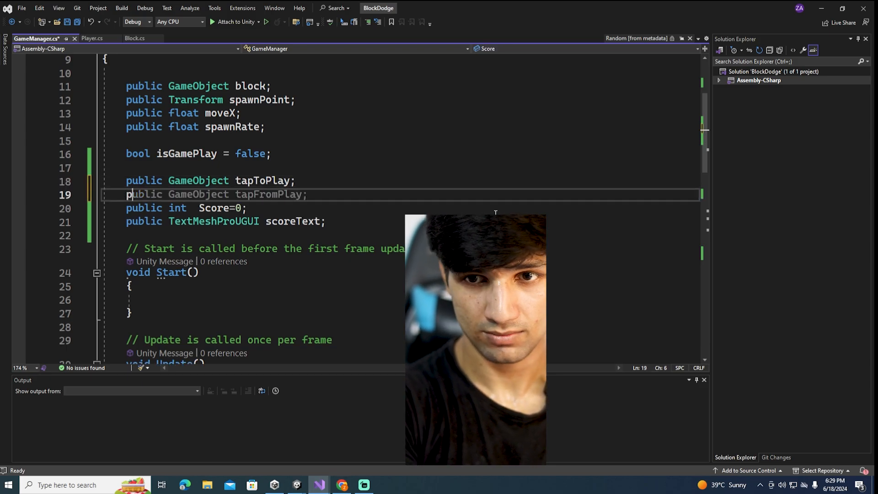
type("ublic GameObject studi")
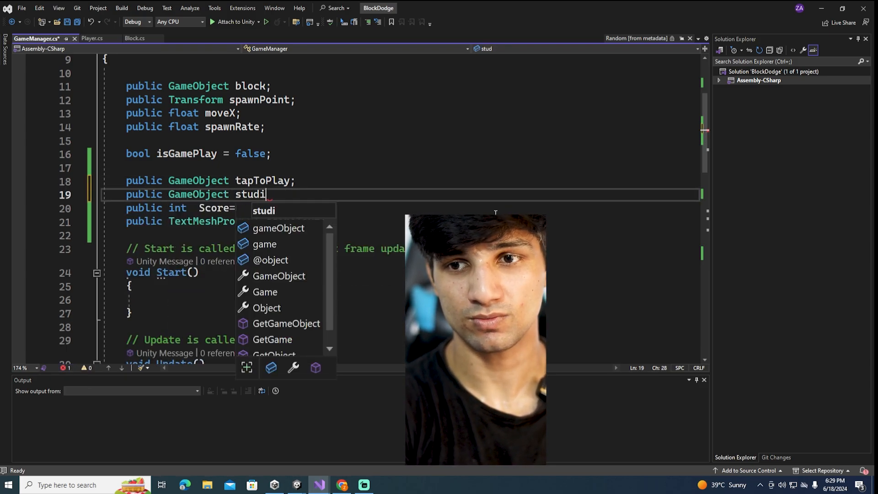
type("oName;")
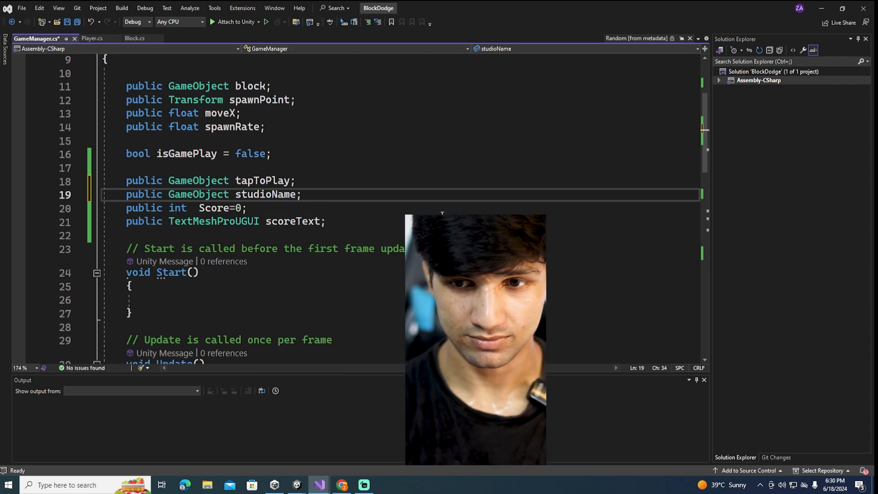
Add "studioName.SetActive(false);" after the tapToPlay deactivation in Update and save the script
scroll(442, 213, "down", 6)
left_click(343, 204)
key("Return")
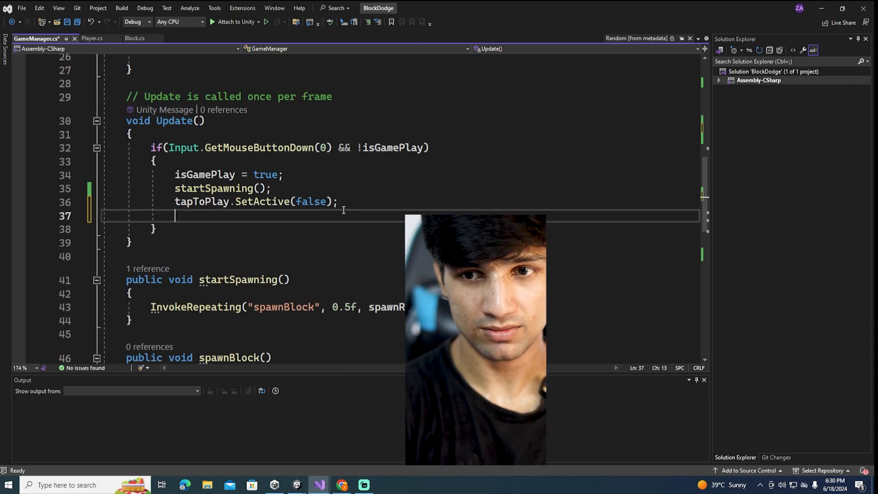
type("studioName")
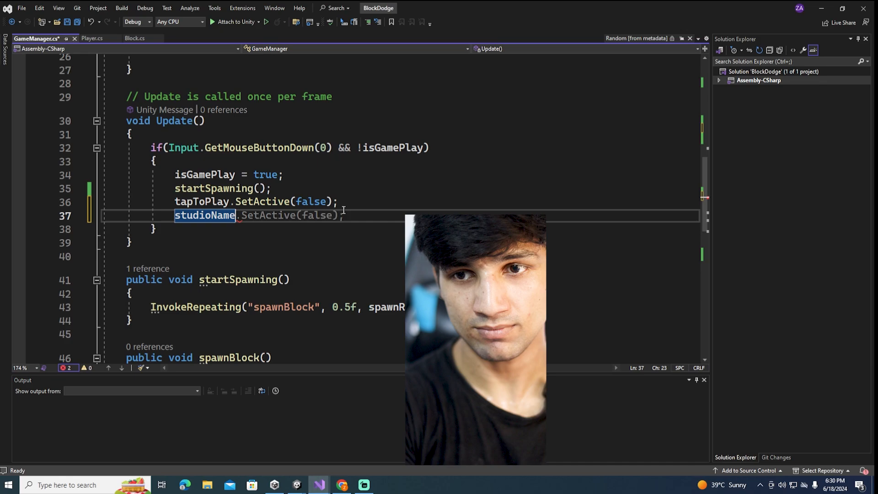
type(".sc")
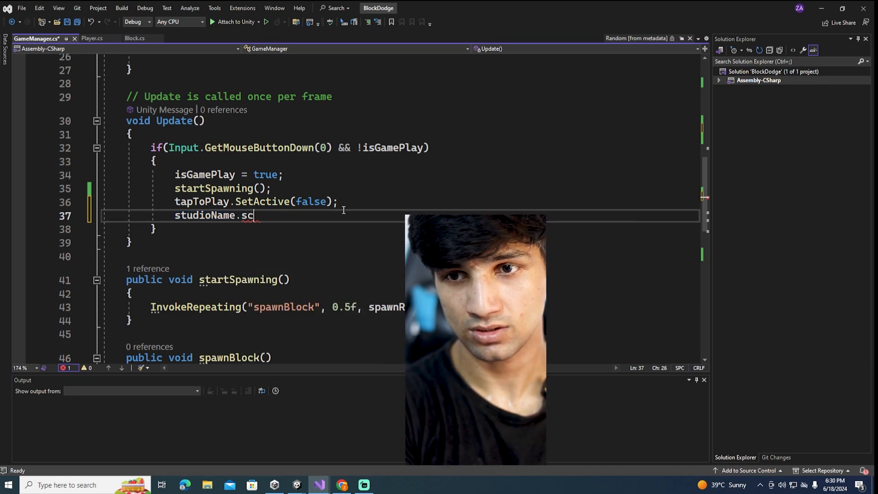
type("eneet")
key("Tab")
type("(fg")
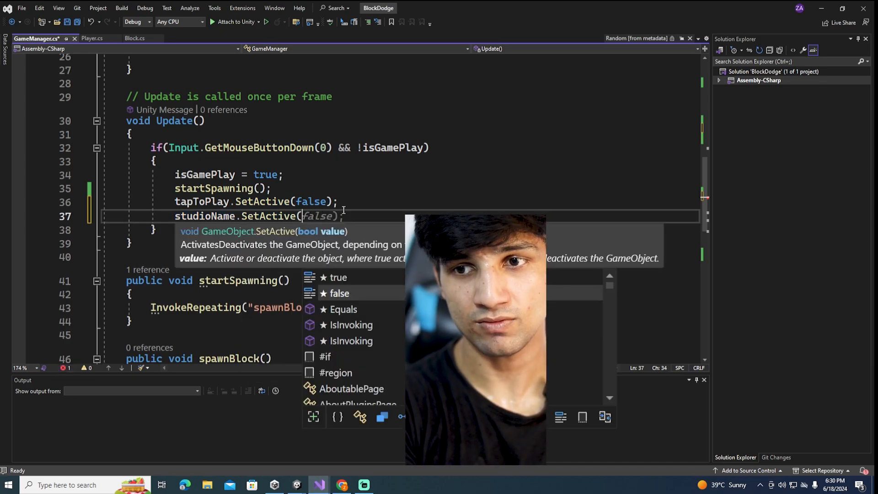
key("BackSpace")
type("fa")
key("BackSpace")
key("BackSpace")
key("BackSpace")
type("FaceInfo_Legacy;")
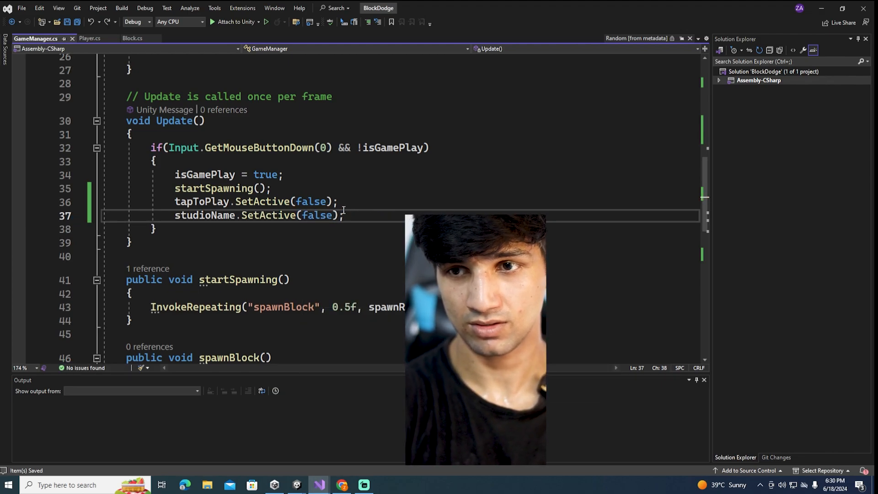
left_click(137, 256)
key("ctrl+s")
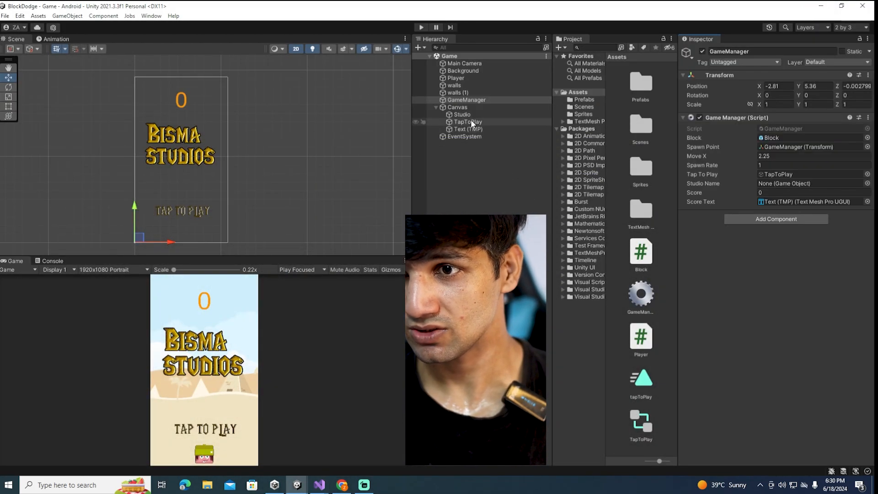
Assign the Studio object to the GameManager's Studio Name field and run the game in a maximized Game view
left_click_drag(469, 116, 781, 185)
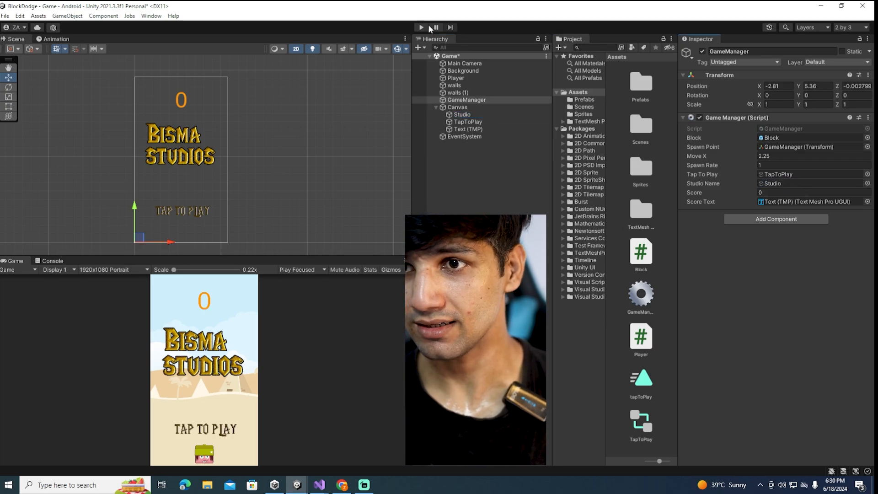
key("ctrl+p")
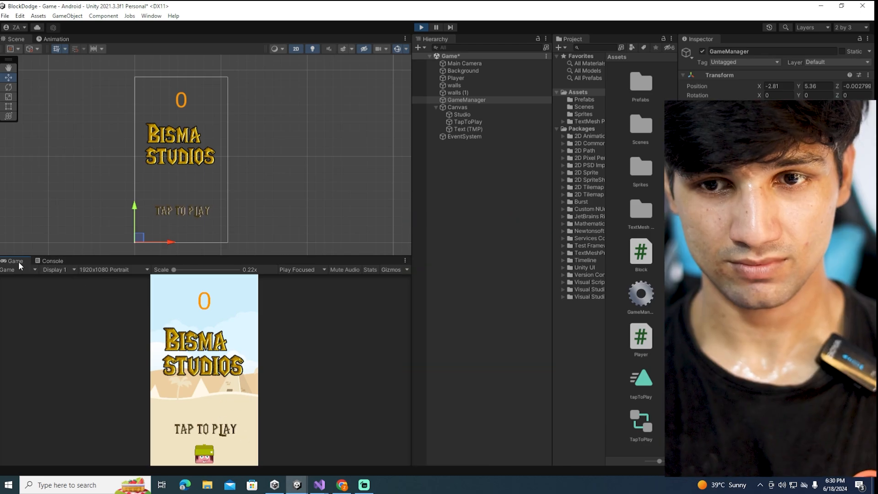
double_click(18, 261)
left_click(423, 258)
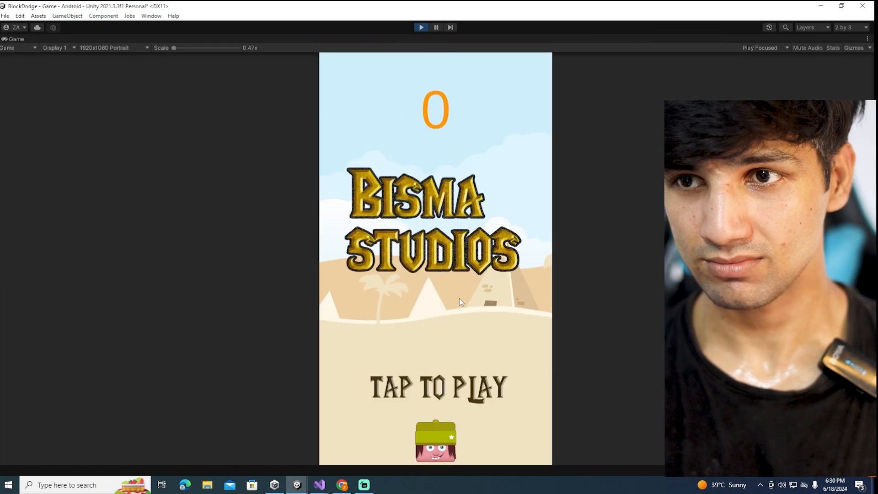
Play-test starting the game from the tap-to-play screen and moving the player from side to side to dodge the falling crates
left_click(500, 297)
left_click_drag(500, 300, 504, 370)
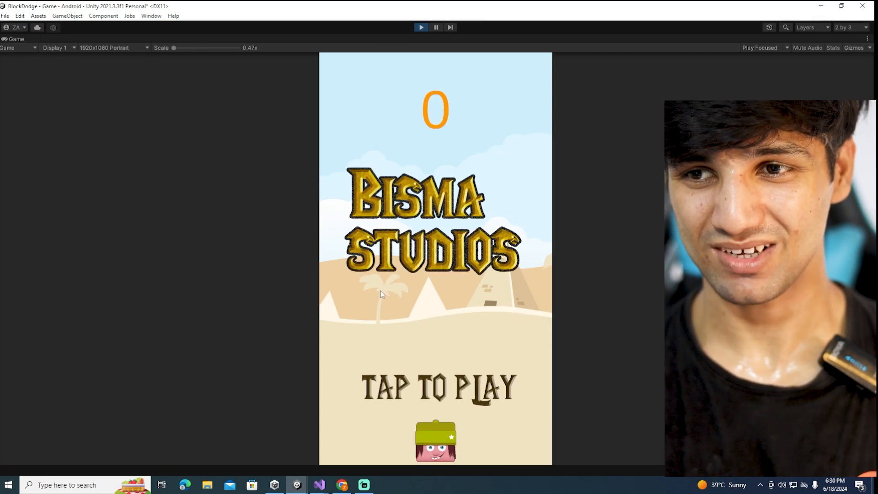
left_click(373, 346)
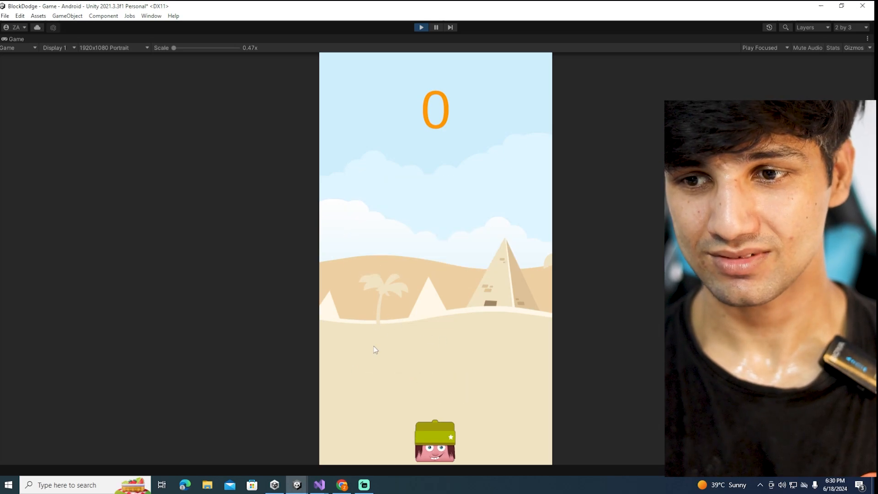
left_click(339, 375)
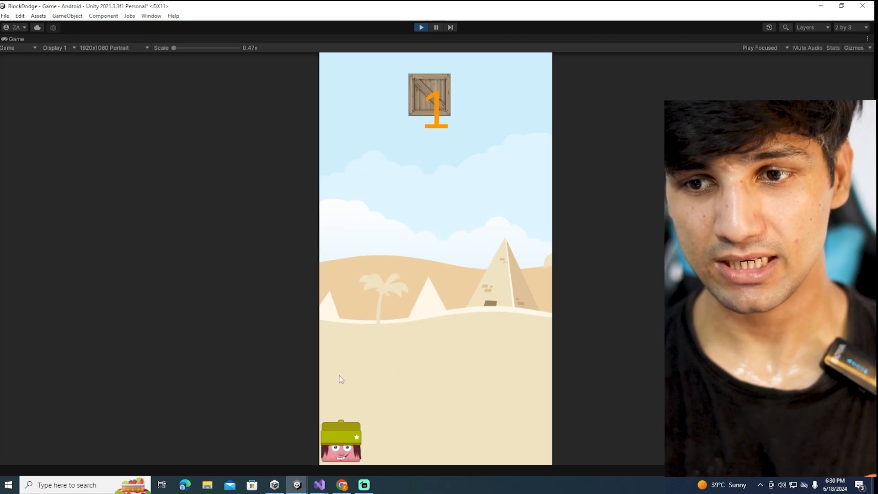
left_click(495, 358)
left_click(386, 379)
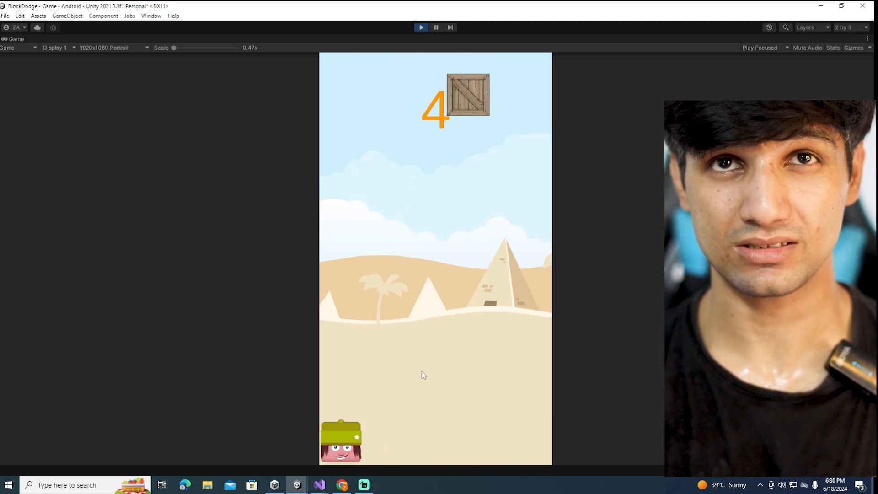
left_click(504, 332)
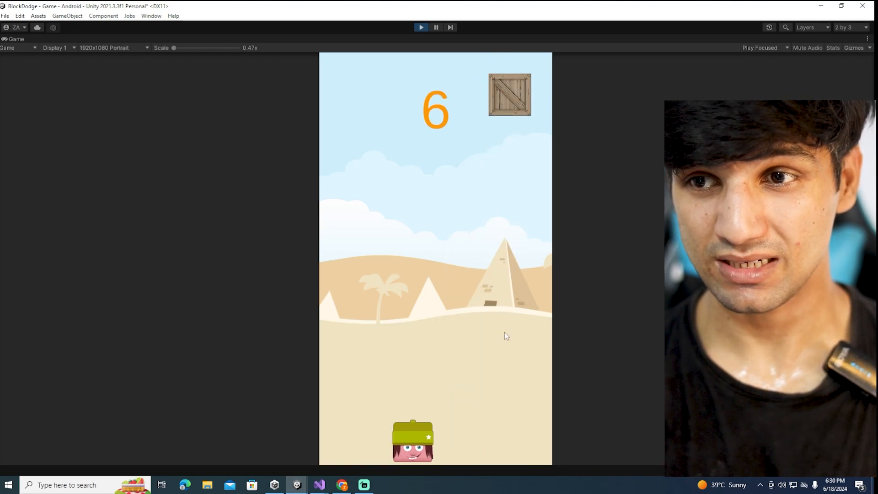
left_click(387, 333)
left_click(484, 317)
left_click(369, 328)
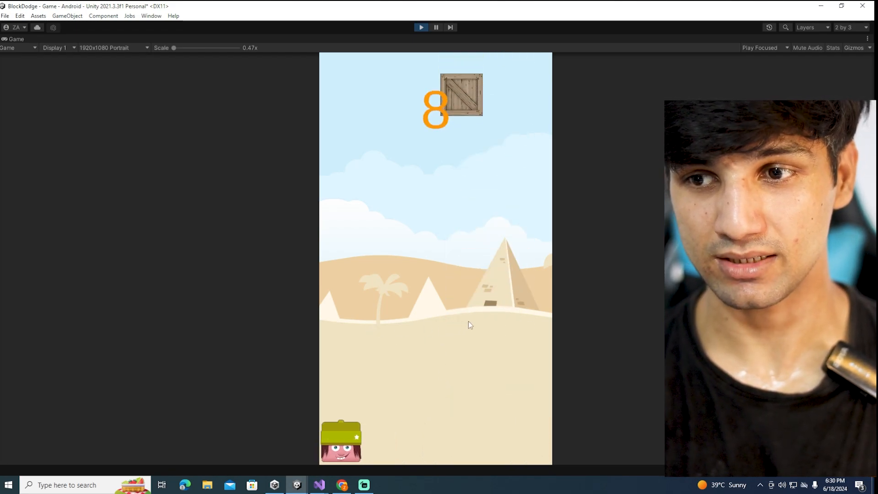
left_click(470, 323)
left_click(366, 326)
left_click(451, 342)
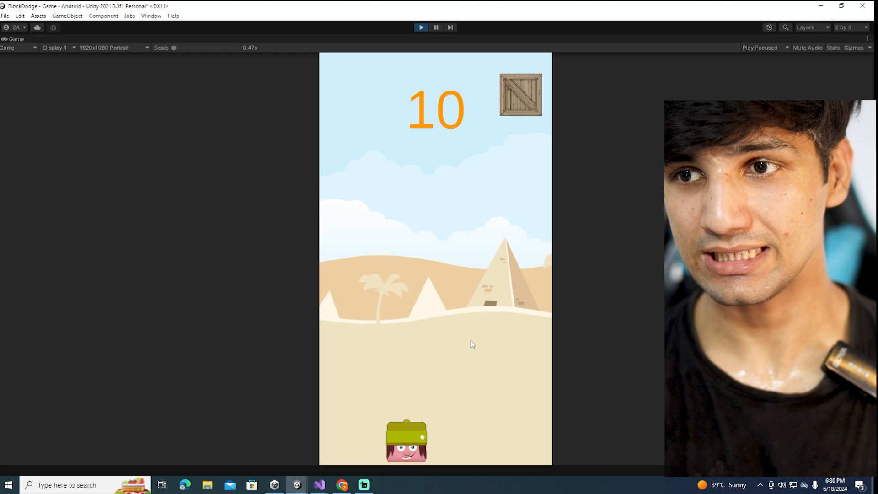